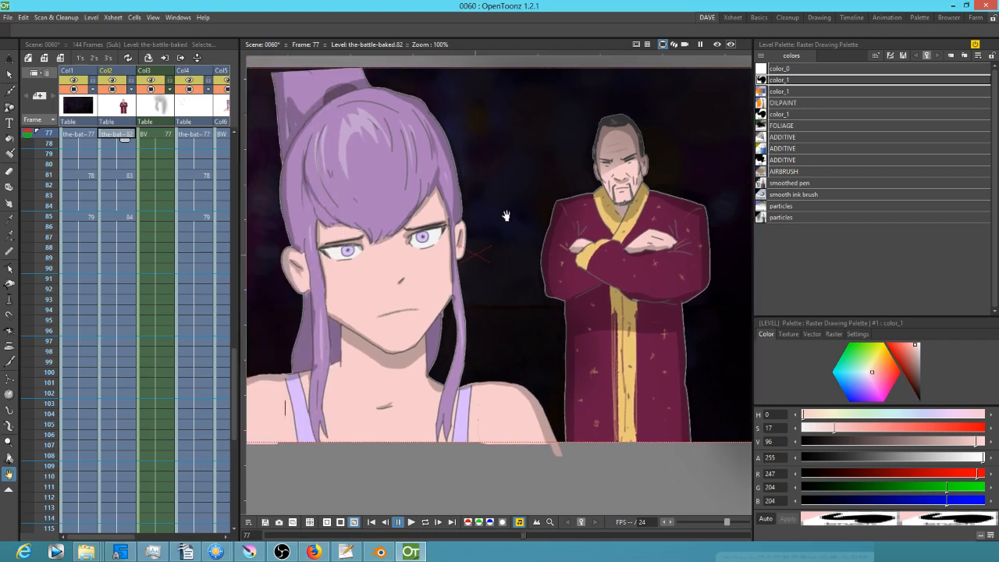
# Play back the scene from frame 77 to review the animation with the whole camera frame in view.
pyautogui.scroll(-2, 417, 308)
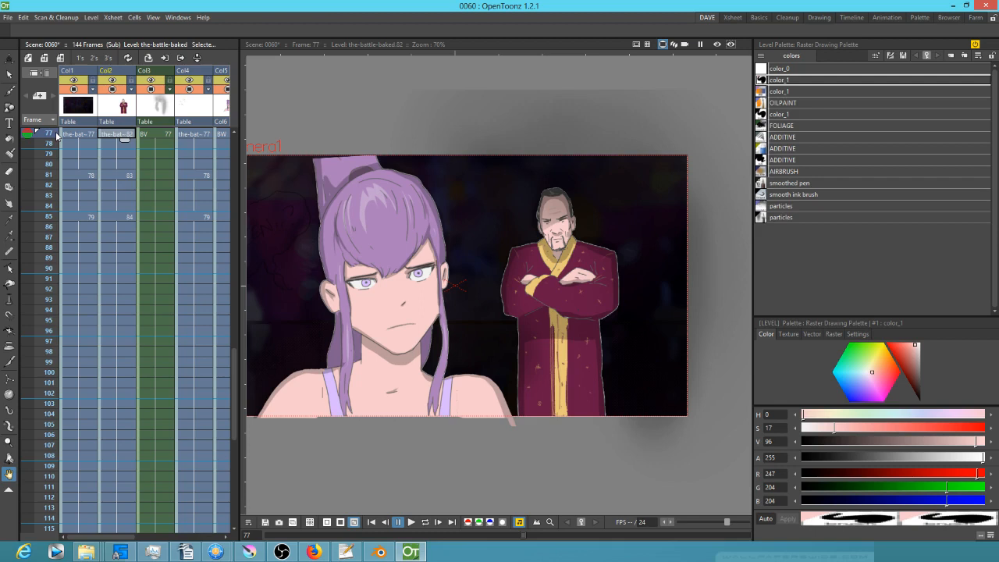
pyautogui.press('l')
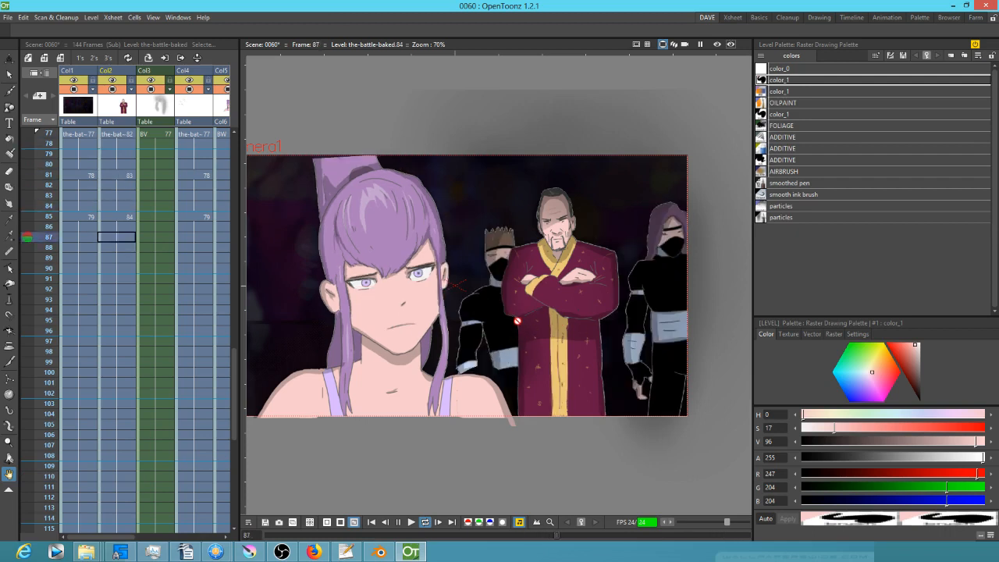
pyautogui.press('l')
pyautogui.hotkey('alt', ',')
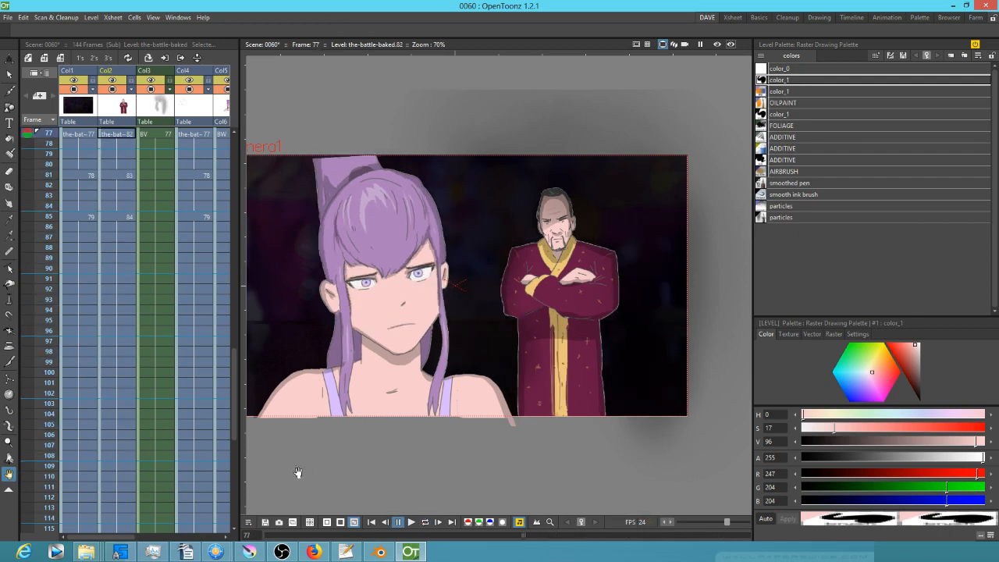
pyautogui.press('l')
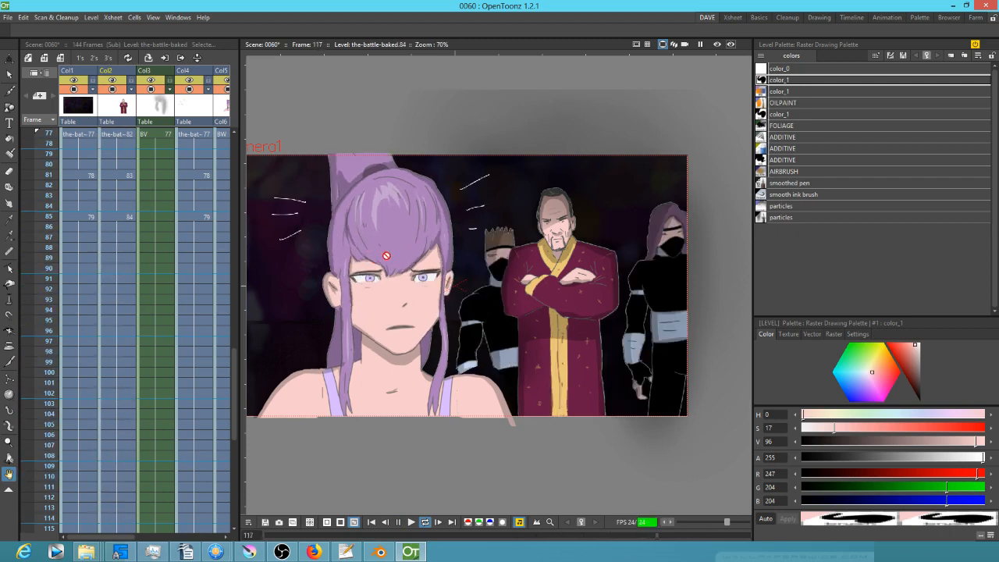
pyautogui.press('l')
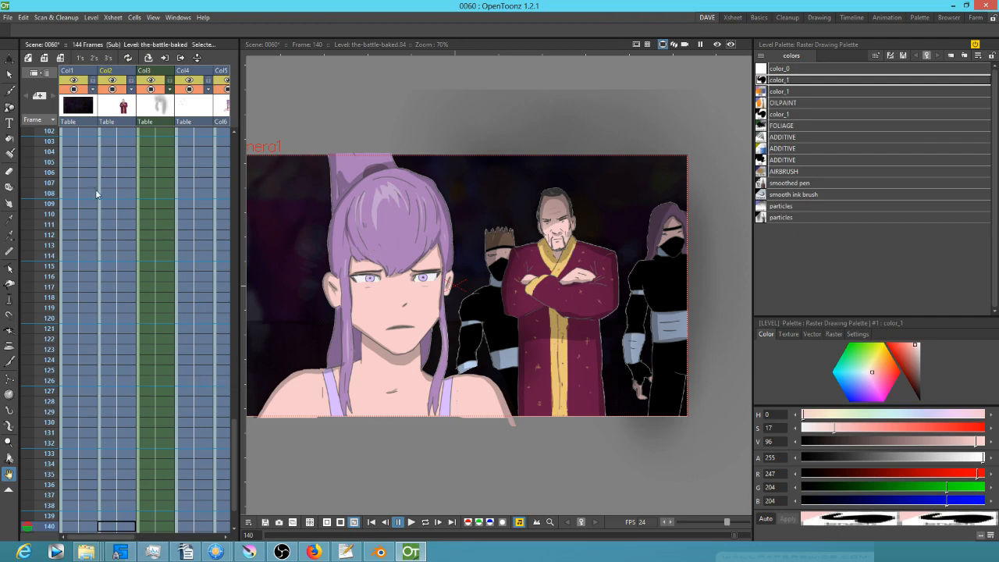
# Inspect the BW level in Col5, comparing its drawings at frames 98, 96 and 94.
pyautogui.scroll(6, 100, 176)
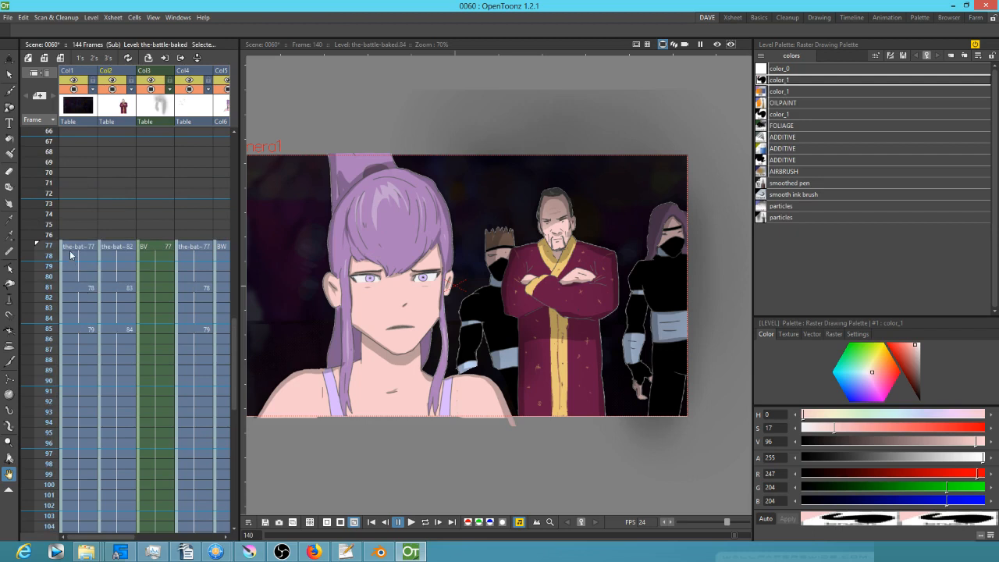
pyautogui.hscroll(2, 112, 277)
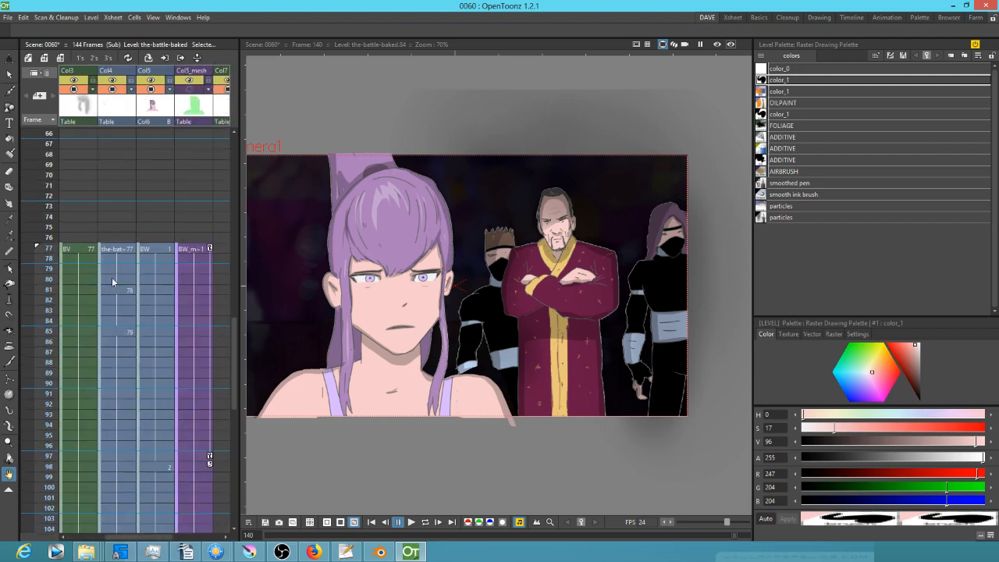
pyautogui.click(155, 250)
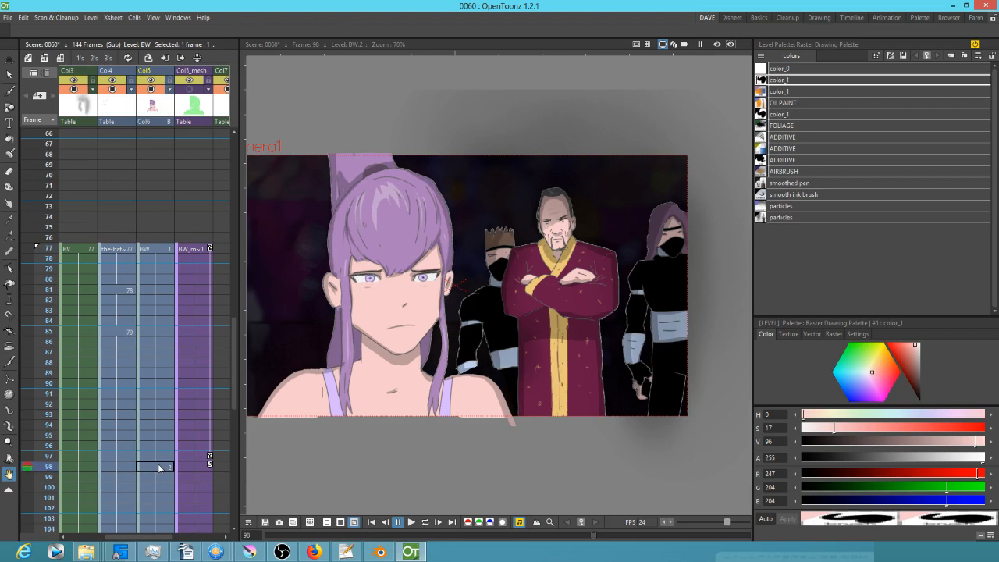
pyautogui.click(156, 444)
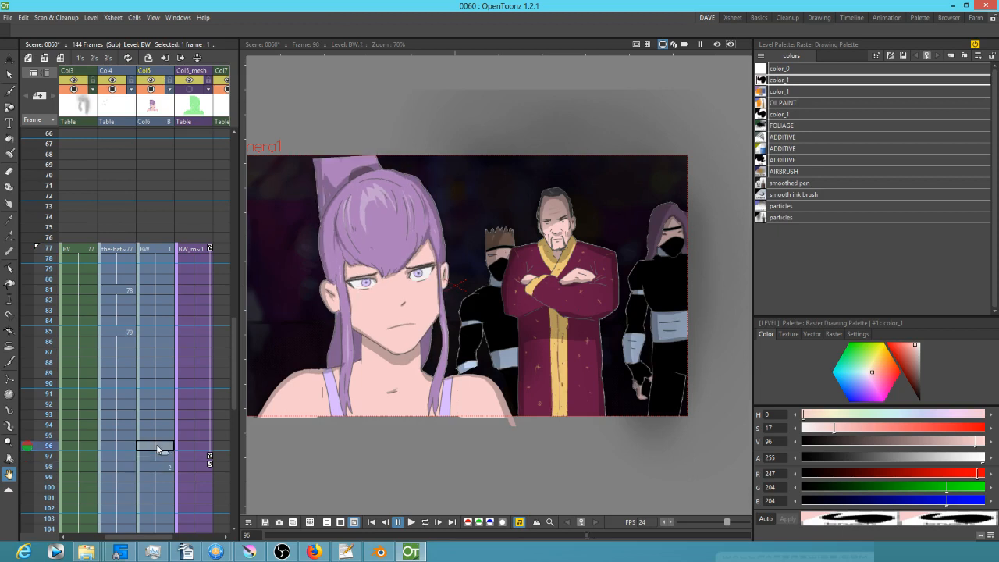
pyautogui.click(163, 424)
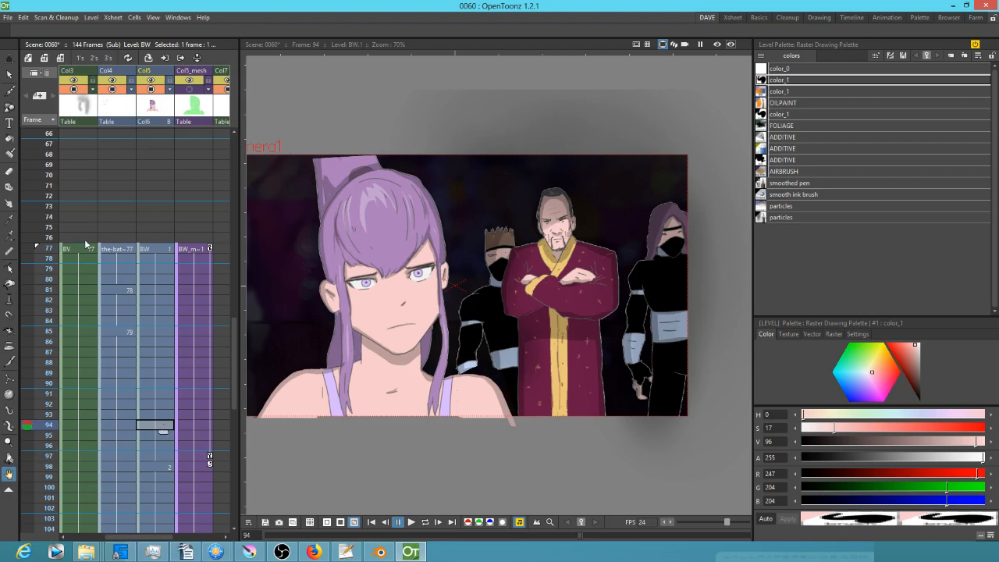
# Hide Col2 in the viewer, check frame 77 without it, and show the column again.
pyautogui.moveTo(122, 201); pyautogui.dragTo(197, 190)
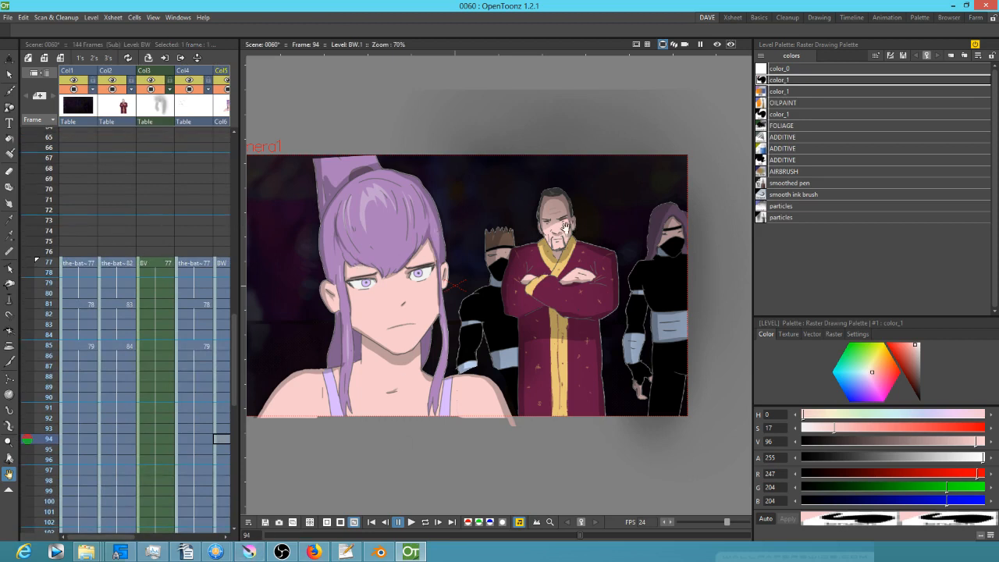
pyautogui.click(112, 89)
pyautogui.click(112, 89)
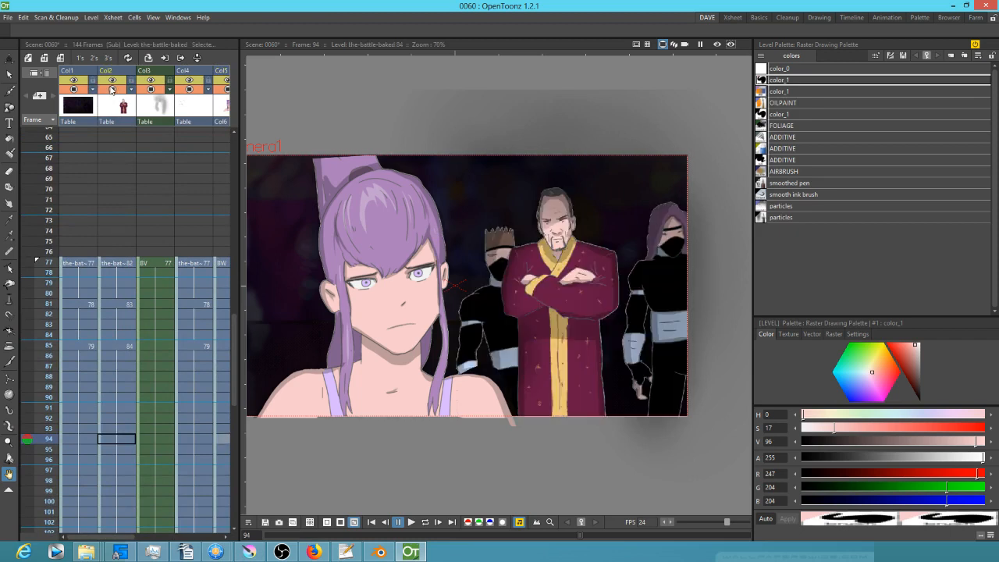
pyautogui.click(112, 89)
pyautogui.click(125, 265)
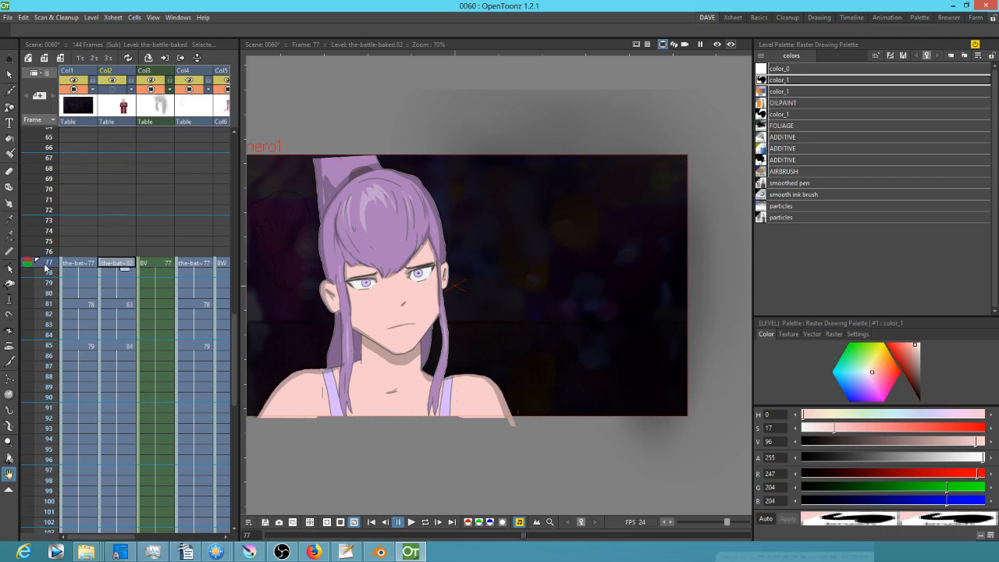
pyautogui.click(114, 89)
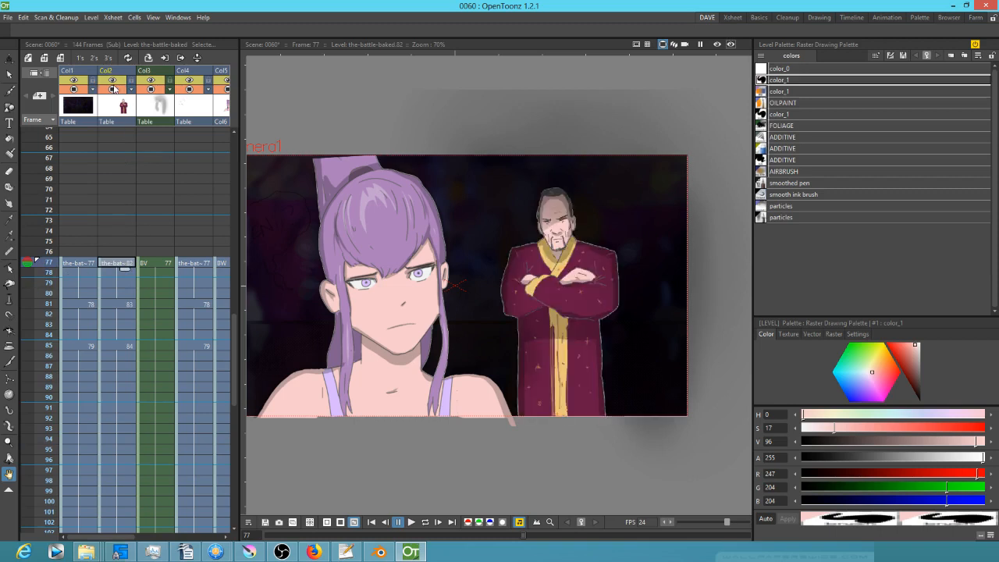
# Compare the Col2 drawings by selecting frames 77 and 81 and scrubbing between frames 77 and 85.
pyautogui.click(122, 304)
pyautogui.click(122, 266)
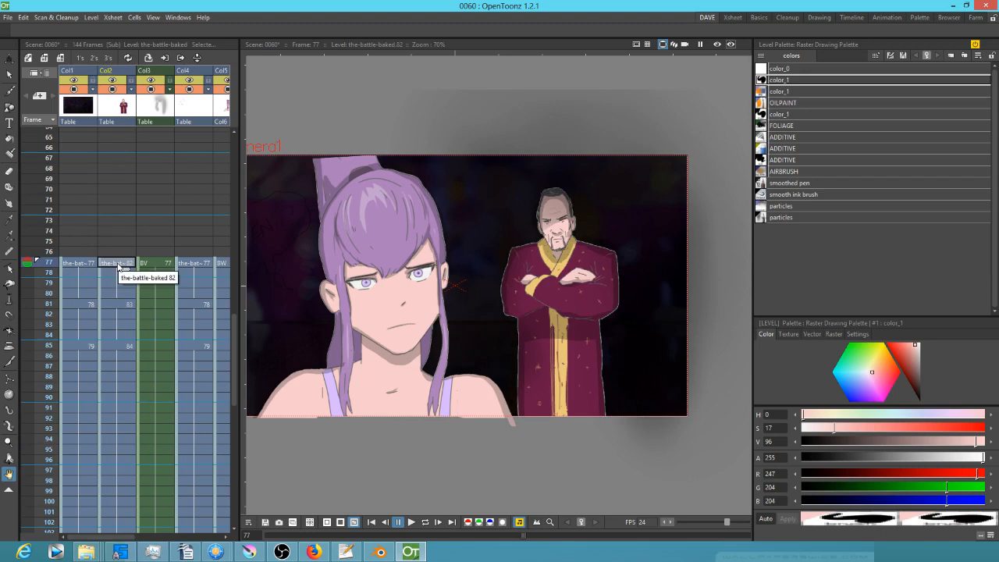
pyautogui.click(118, 304)
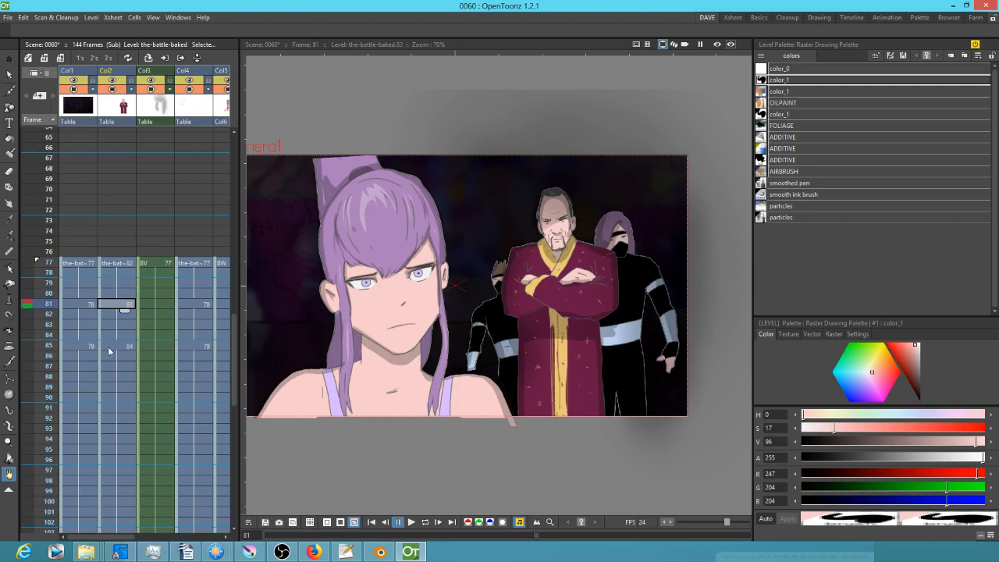
pyautogui.click(117, 264)
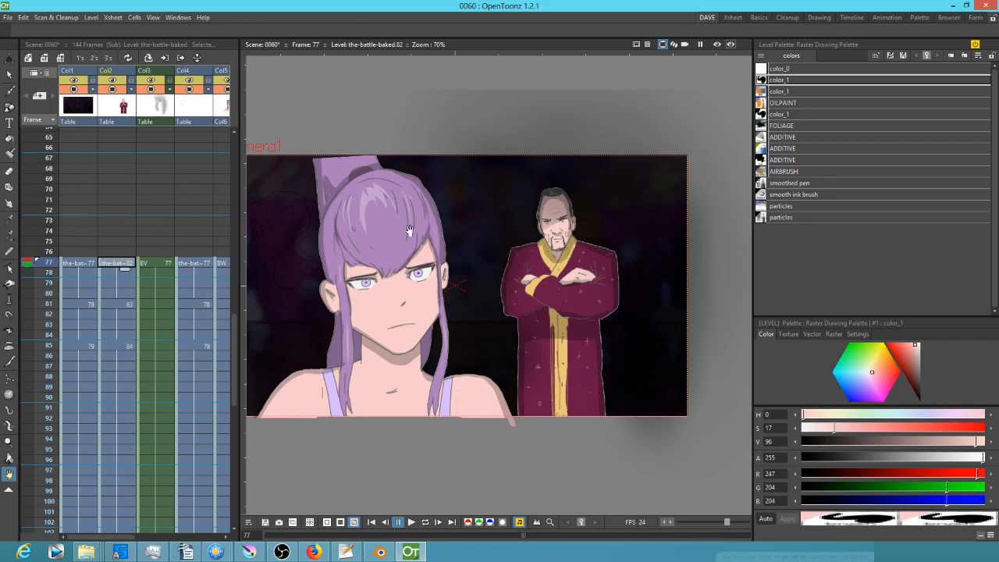
pyautogui.moveTo(42, 264)
pyautogui.mouseDown()
pyautogui.moveTo(42, 428)
pyautogui.moveTo(57, 292)
pyautogui.mouseUp()
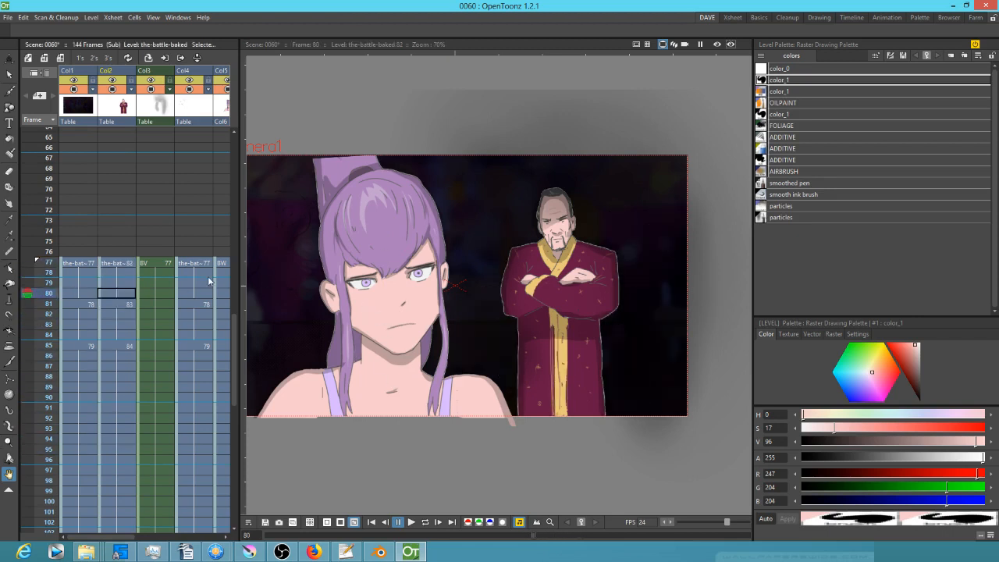
pyautogui.click(115, 263)
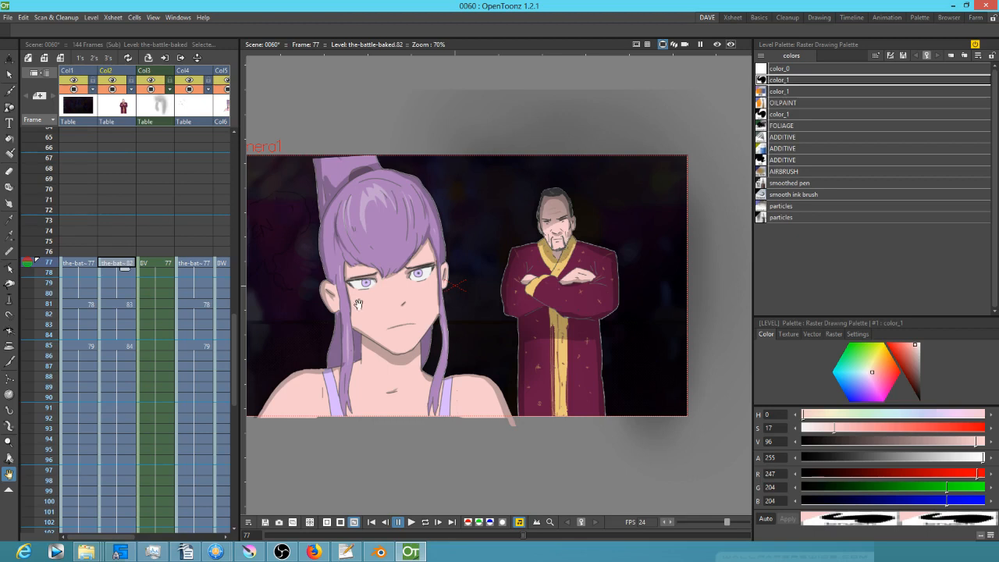
pyautogui.moveTo(45, 273); pyautogui.dragTo(53, 347)
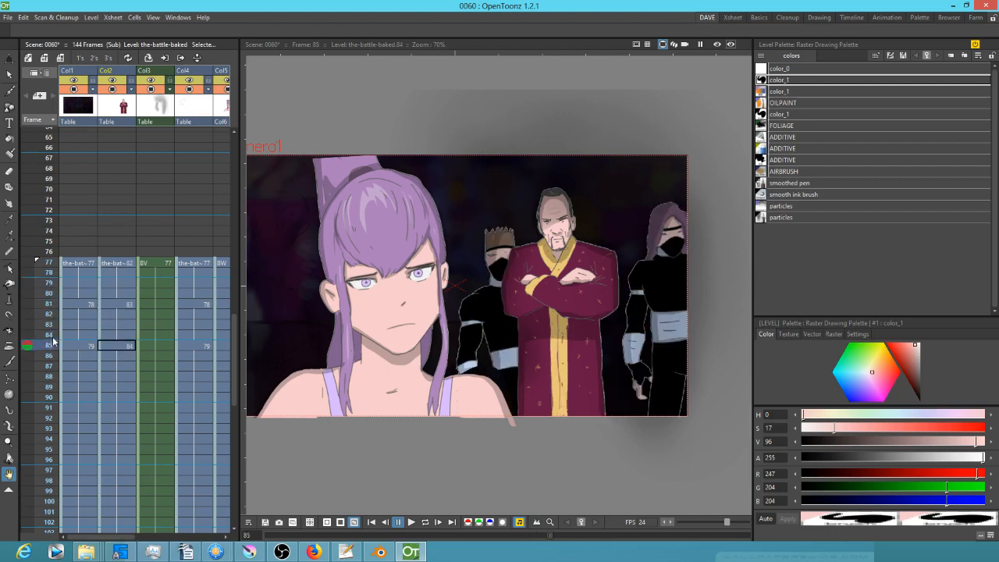
pyautogui.moveTo(53, 345)
pyautogui.mouseDown()
pyautogui.moveTo(56, 306)
pyautogui.moveTo(51, 418)
pyautogui.moveTo(54, 266)
pyautogui.mouseUp()
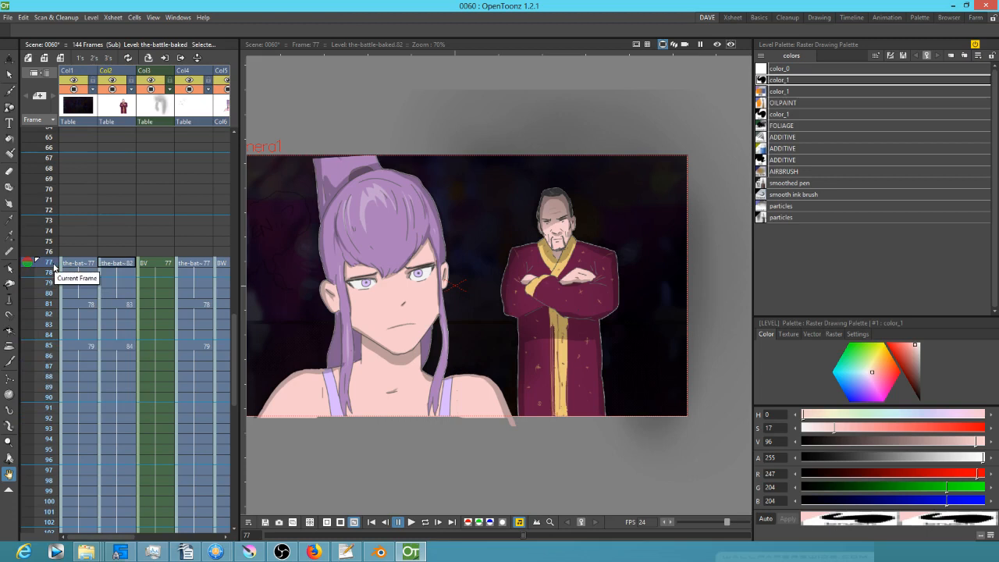
# Hide the Col1 background in the viewer at frame 77, check the scene without it, and show it again.
pyautogui.click(74, 90)
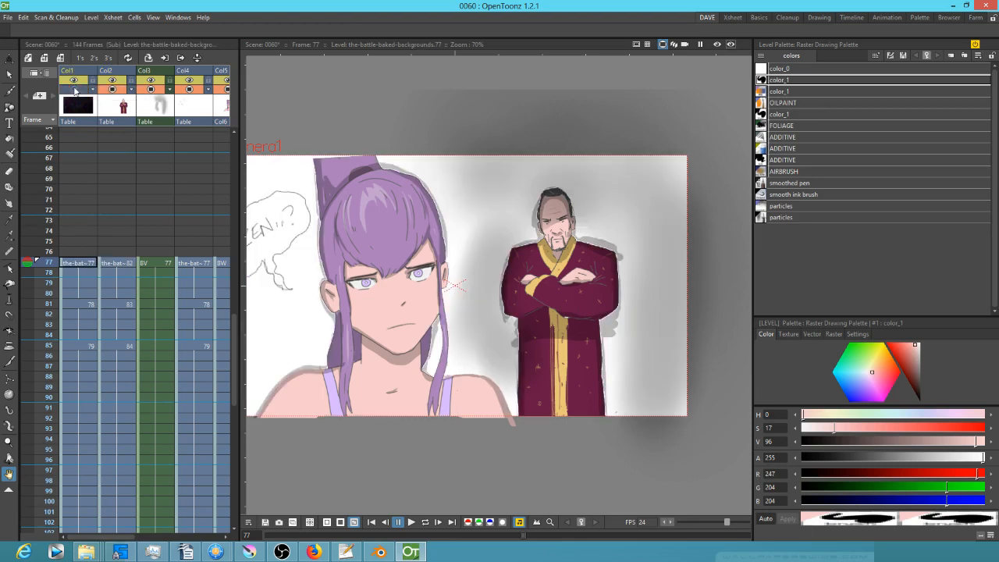
pyautogui.click(717, 45)
pyautogui.click(717, 45)
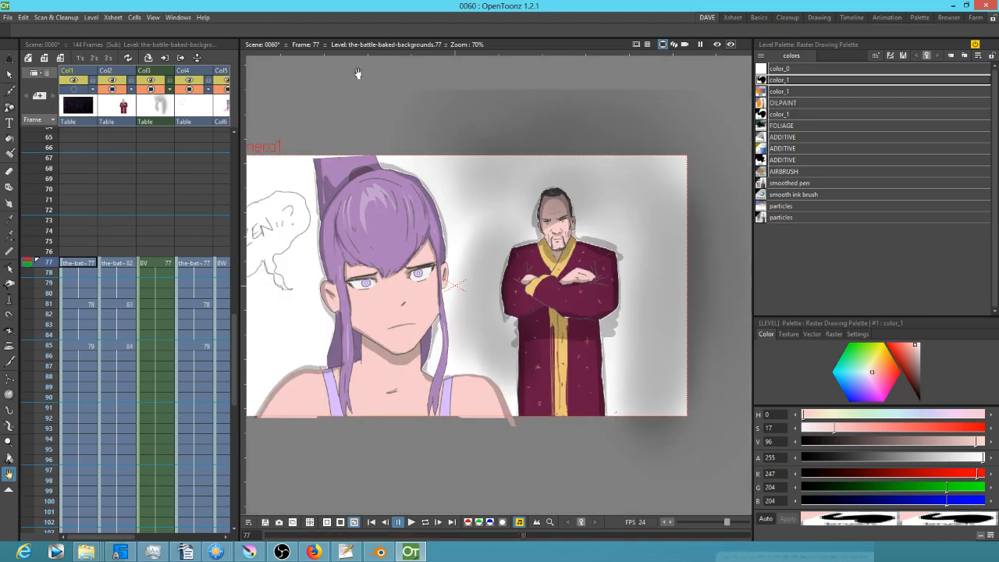
pyautogui.click(74, 89)
pyautogui.click(74, 90)
pyautogui.click(74, 90)
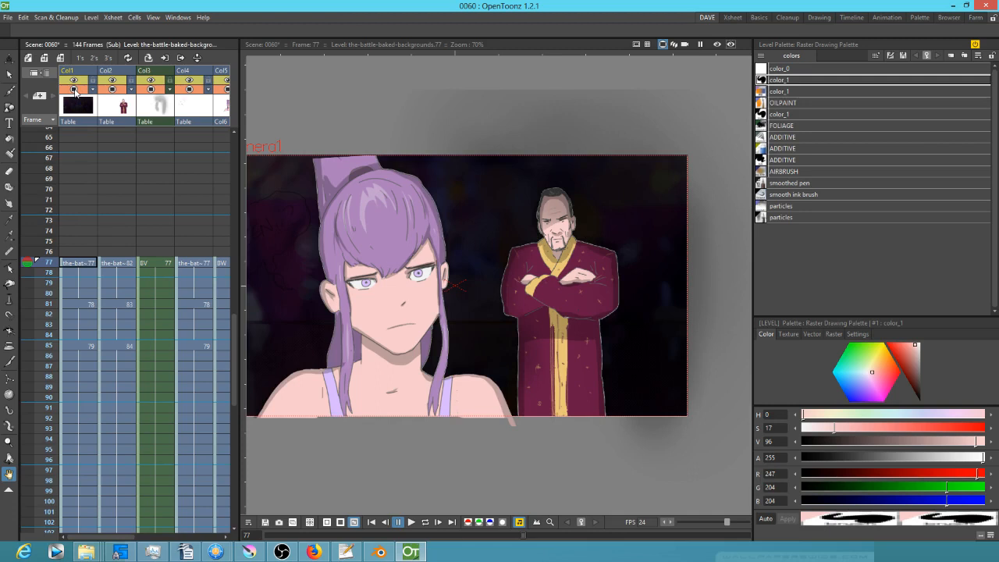
# Toggle the rendered preview of frame 77 on and off to compare it with the working view.
pyautogui.click(717, 45)
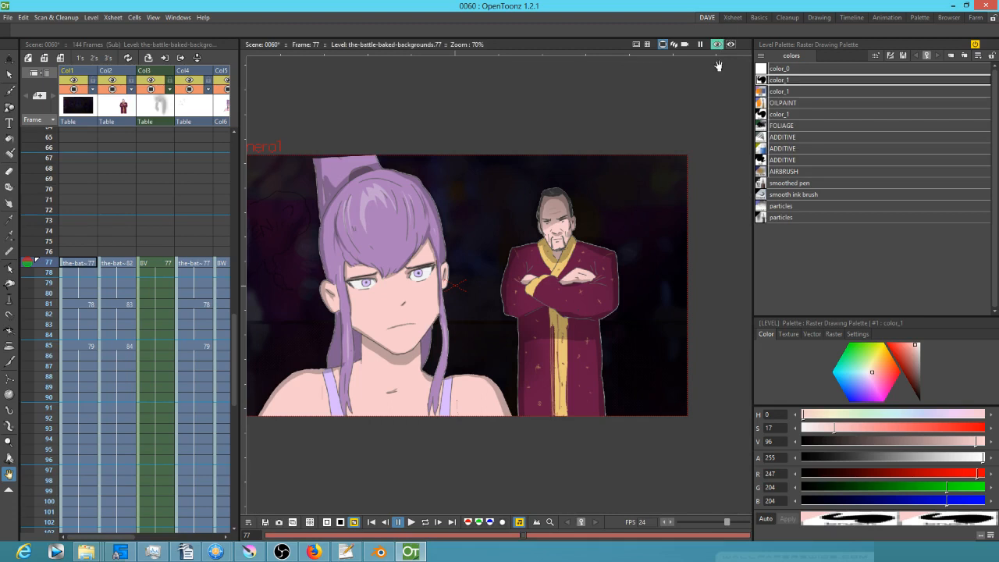
pyautogui.click(715, 46)
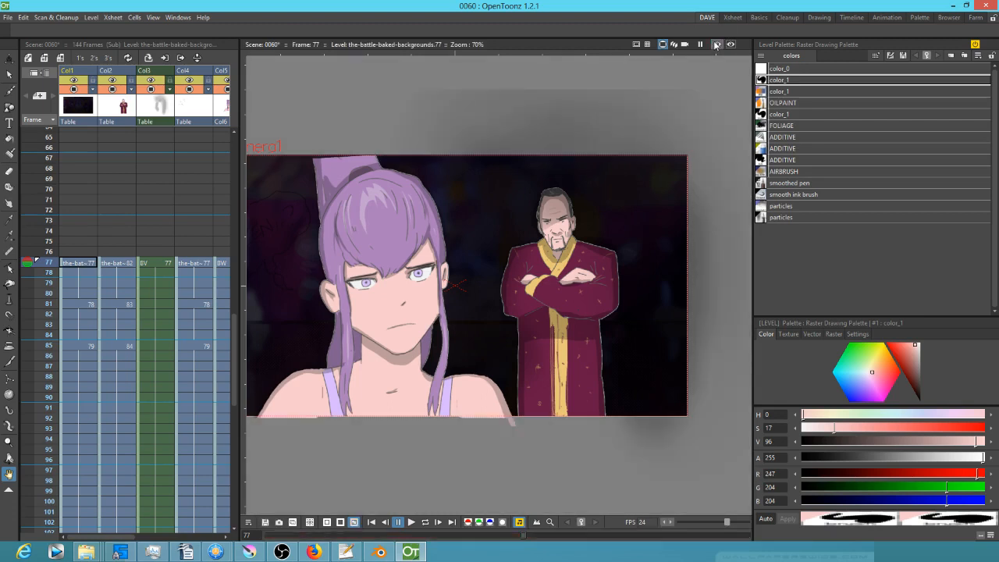
pyautogui.click(716, 45)
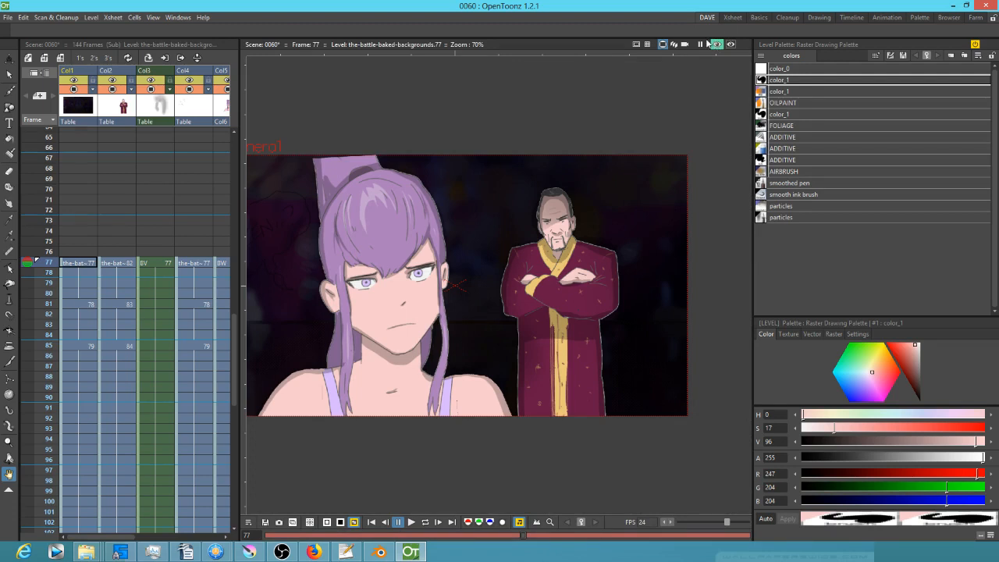
pyautogui.click(717, 44)
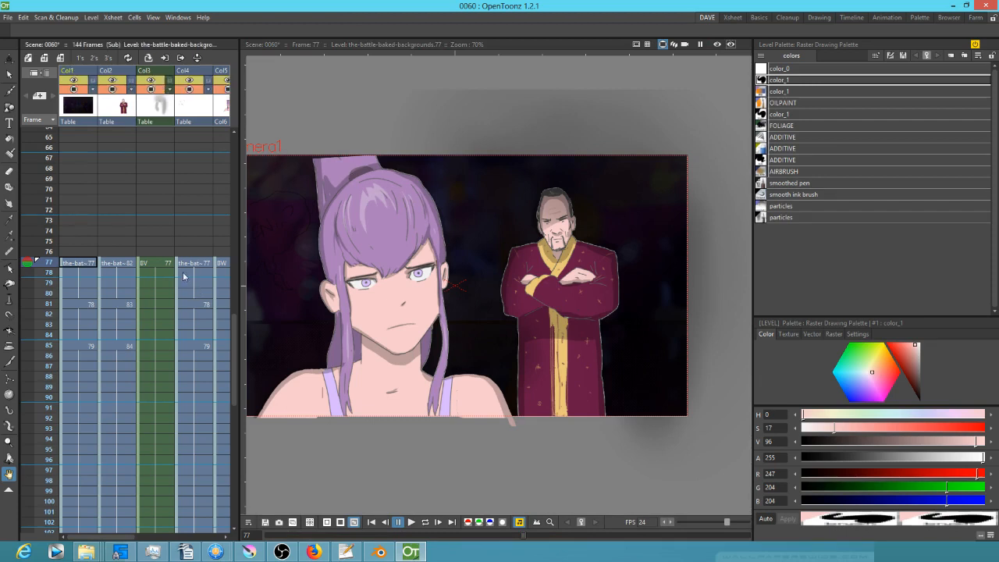
# Widen the Xsheet to show all columns and turn off preview visibility for every column except Col2.
pyautogui.moveTo(241, 196); pyautogui.dragTo(399, 201)
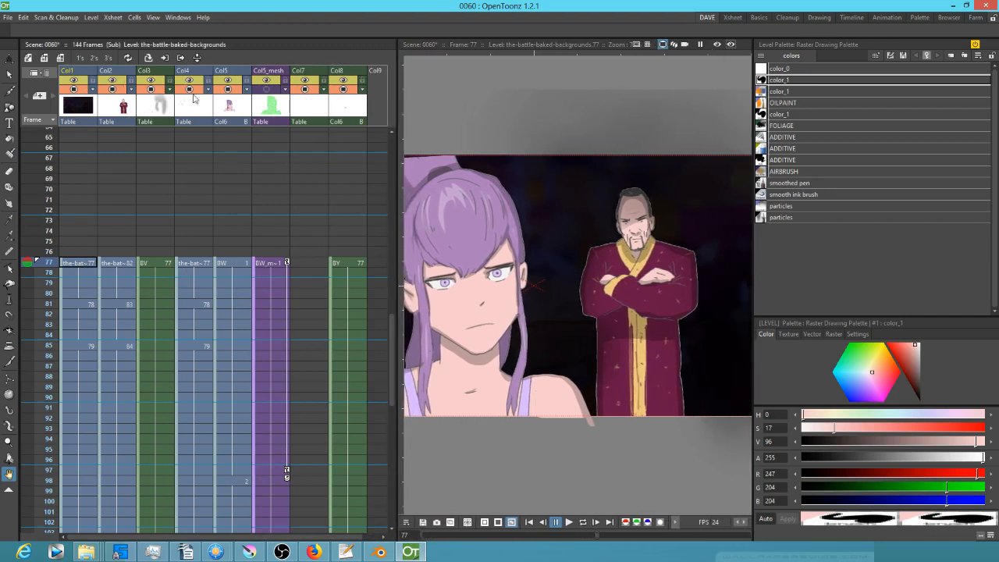
pyautogui.click(74, 81)
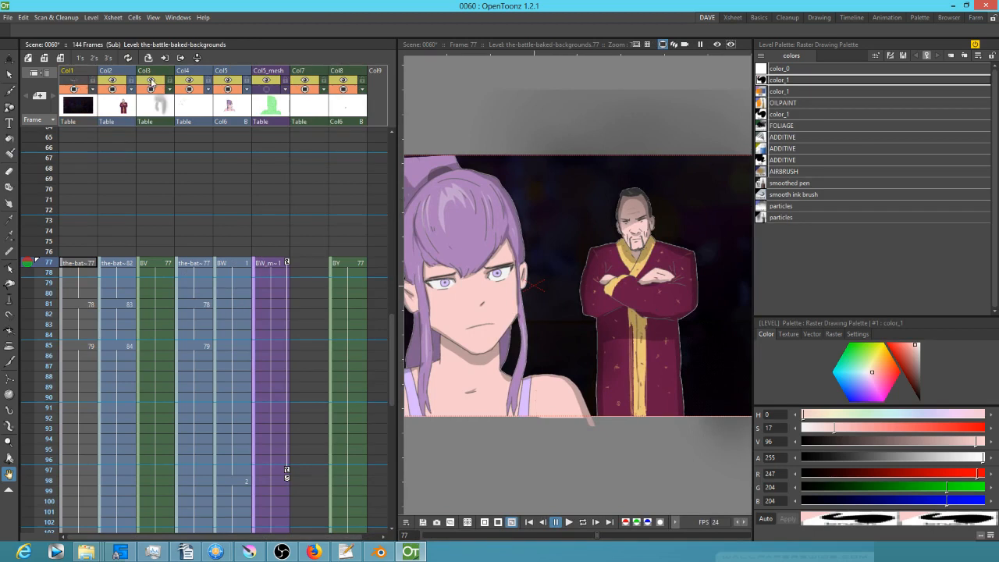
pyautogui.click(151, 82)
pyautogui.click(189, 82)
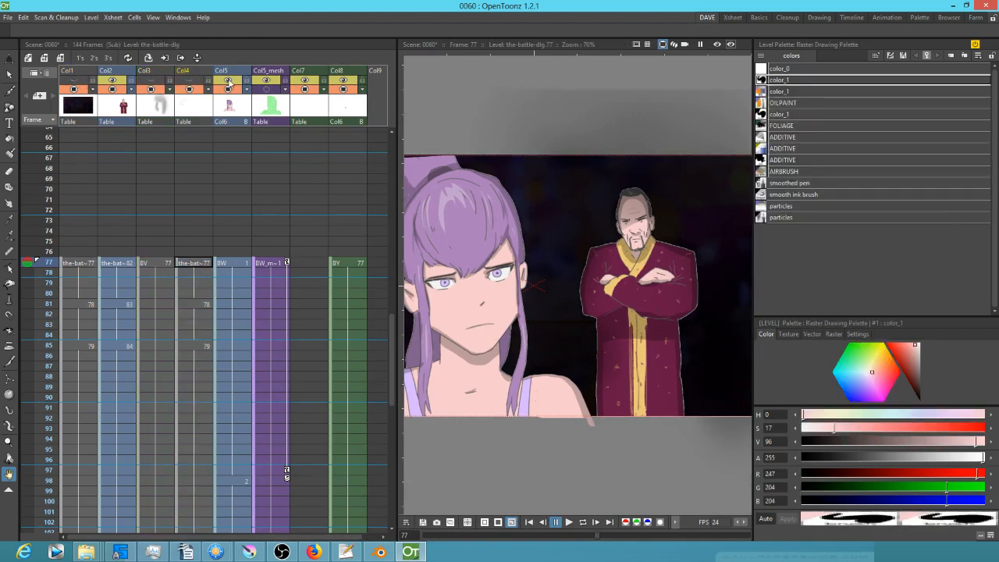
pyautogui.click(228, 82)
pyautogui.click(266, 81)
pyautogui.click(304, 81)
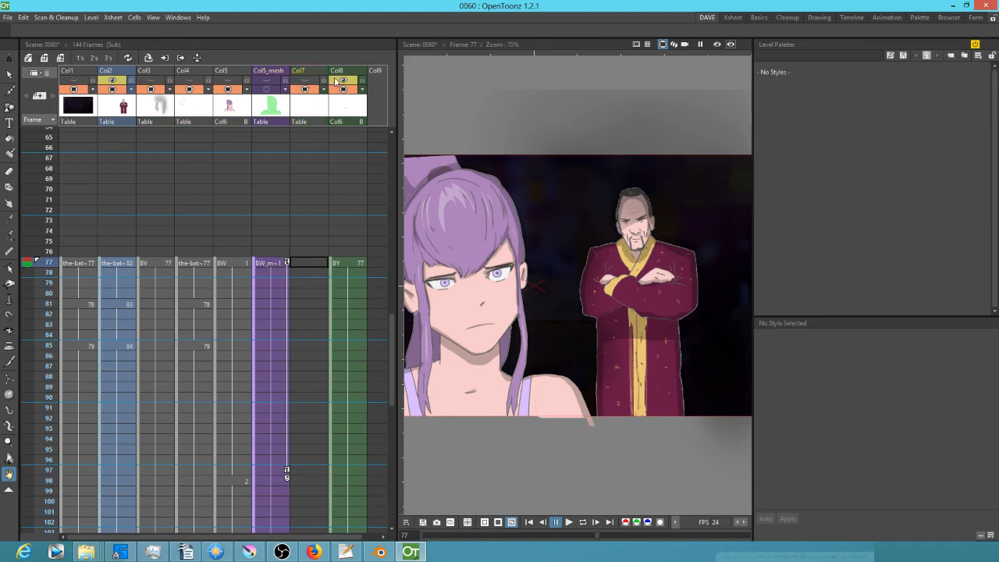
pyautogui.click(337, 81)
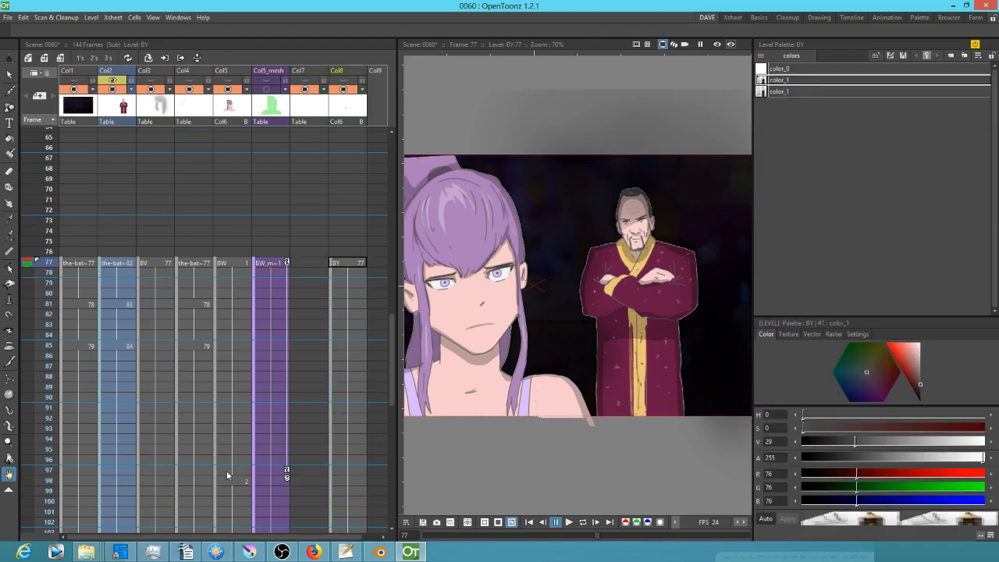
# Scrub through the frames and select the Col5_mesh cell at frame 95.
pyautogui.click(230, 479)
pyautogui.moveTo(46, 294); pyautogui.dragTo(40, 429)
pyautogui.click(270, 451)
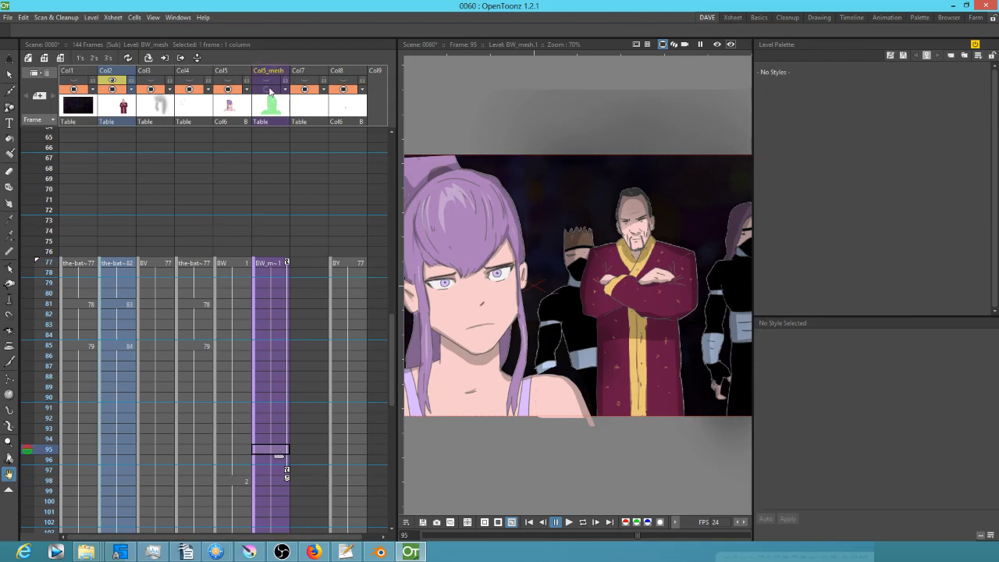
# Turn preview visibility back on for Col5_mesh, Col5, Col4, Col3 and Col1, keeping Col2 on.
pyautogui.click(270, 91)
pyautogui.click(269, 90)
pyautogui.click(270, 82)
pyautogui.click(229, 80)
pyautogui.click(189, 81)
pyautogui.click(154, 81)
pyautogui.click(112, 80)
pyautogui.click(73, 81)
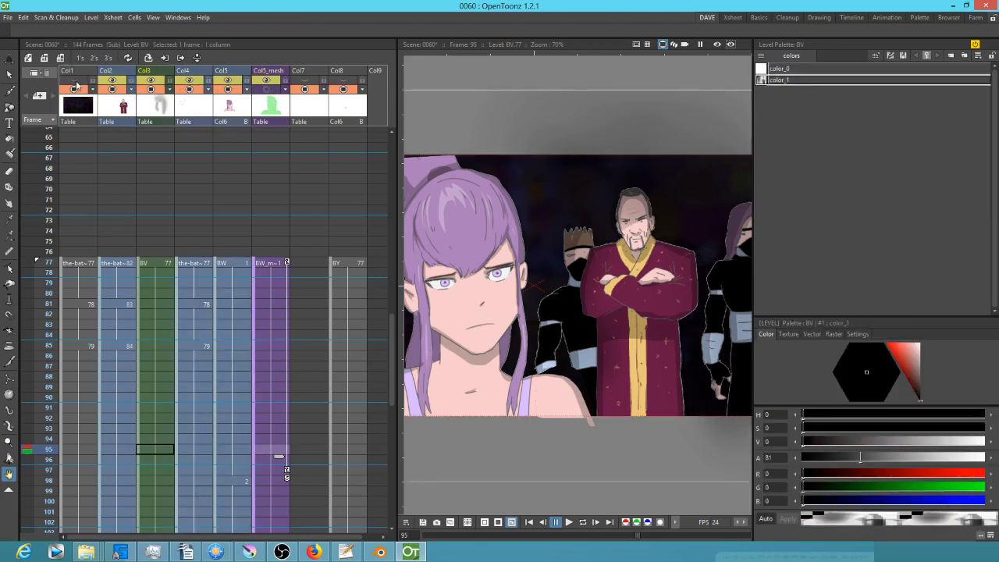
# Activate the Plastic tool in Animate mode on the Col5_mesh column and make its mesh visible in the viewer at frame 97.
pyautogui.click(78, 448)
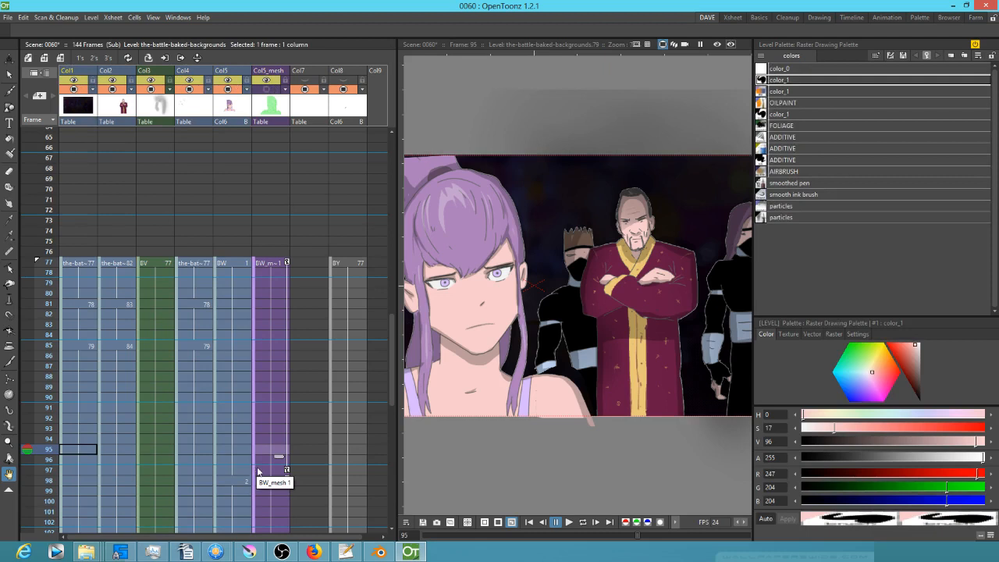
pyautogui.click(271, 450)
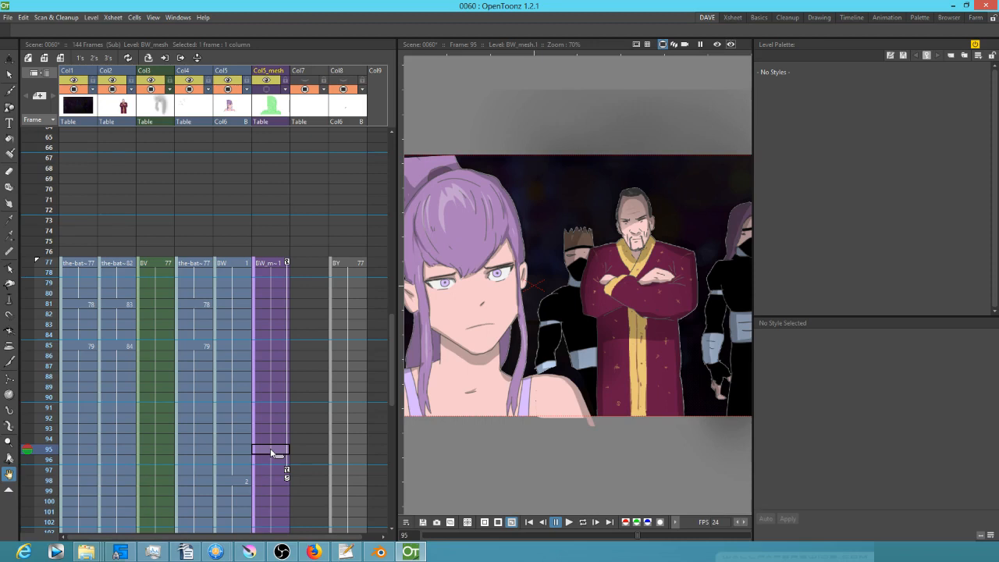
pyautogui.press('x')
pyautogui.click(205, 30)
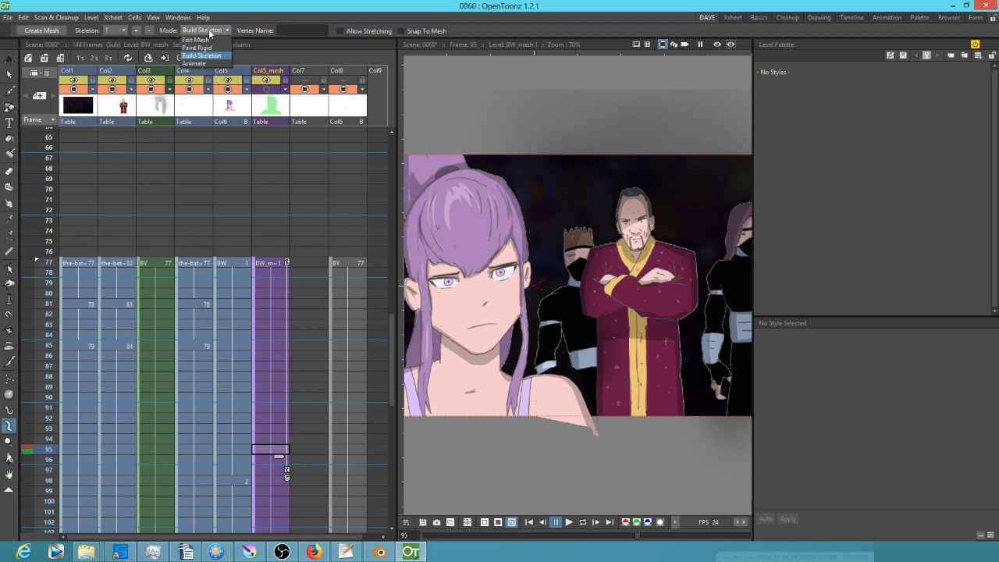
pyautogui.click(195, 64)
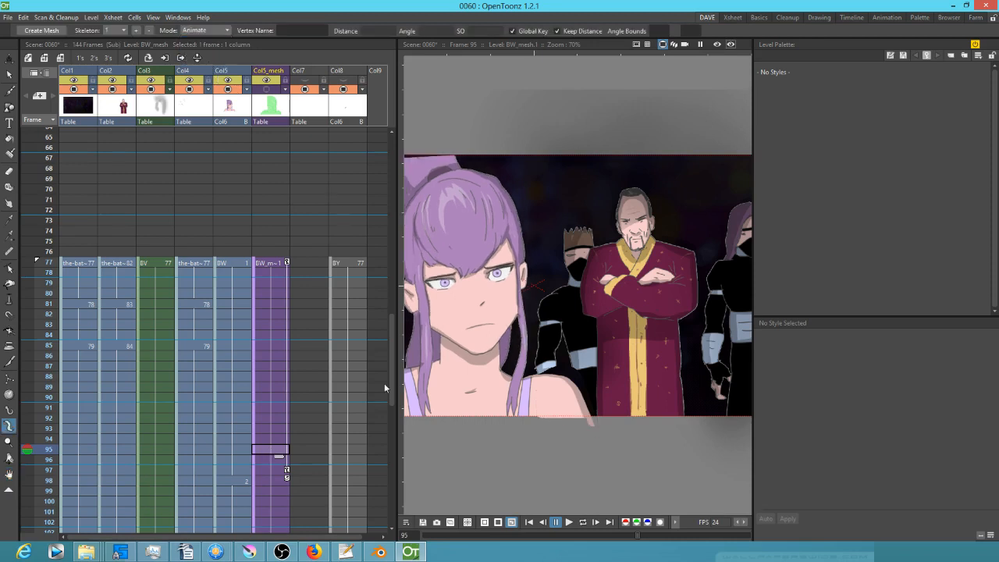
pyautogui.click(275, 471)
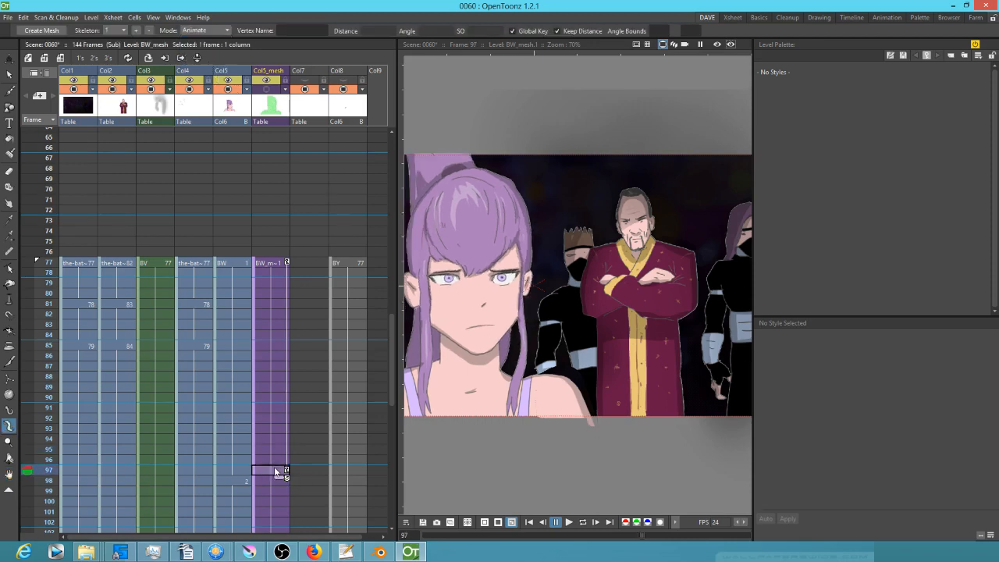
pyautogui.click(267, 90)
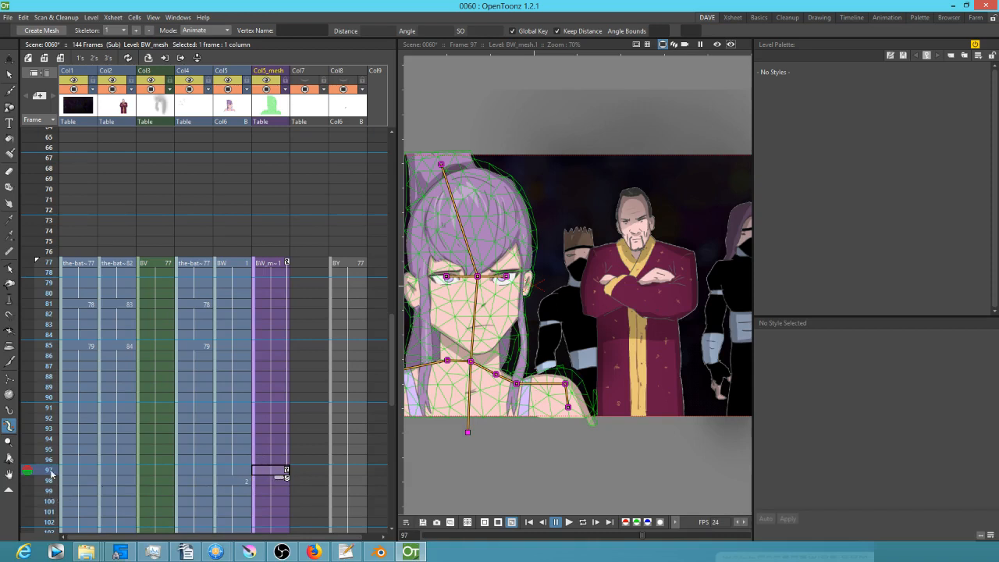
# Rotate the mesh's head vertex to about 3.43° at frame 95 and compare the pose with frame 97.
pyautogui.moveTo(47, 472); pyautogui.dragTo(52, 452)
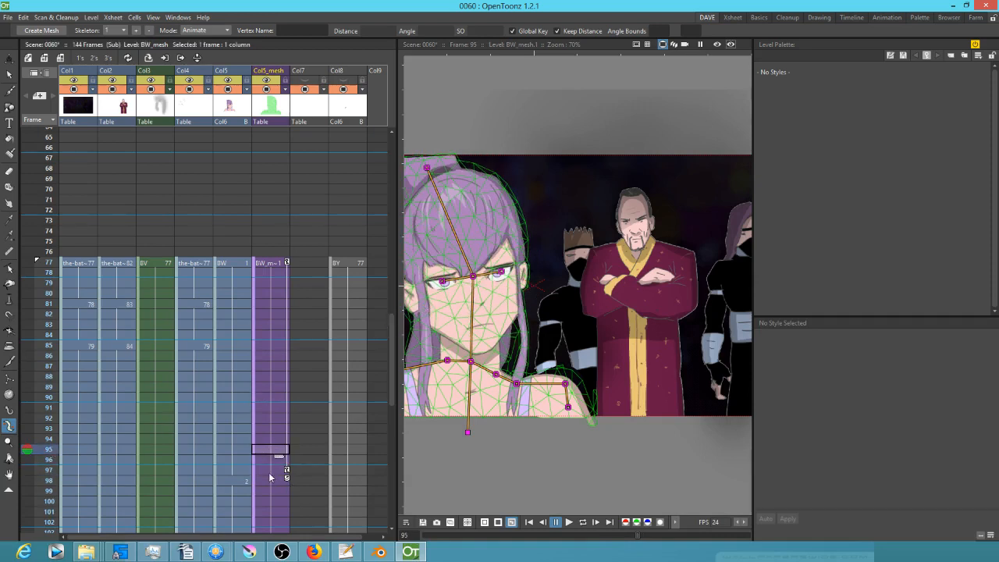
pyautogui.click(270, 471)
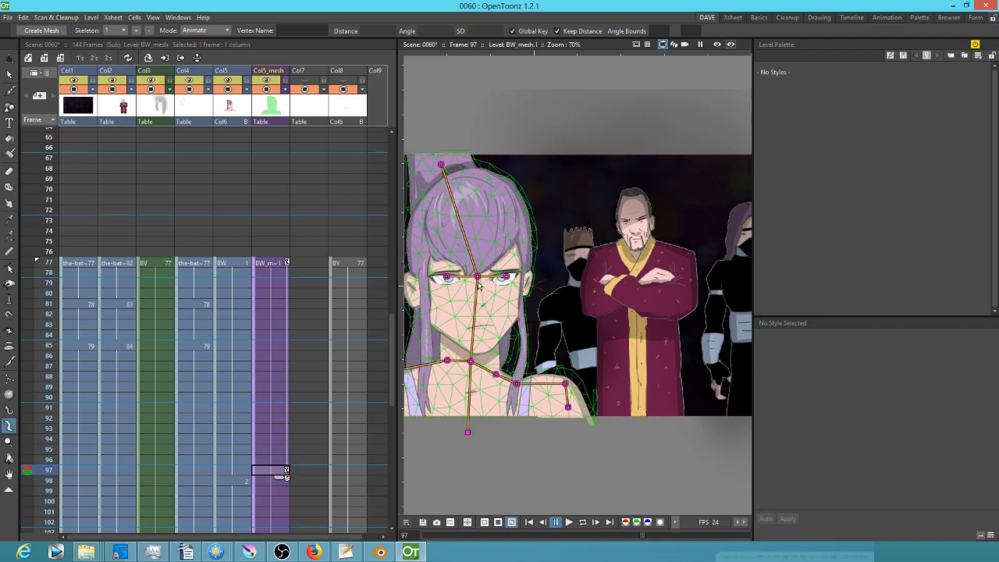
pyautogui.click(275, 449)
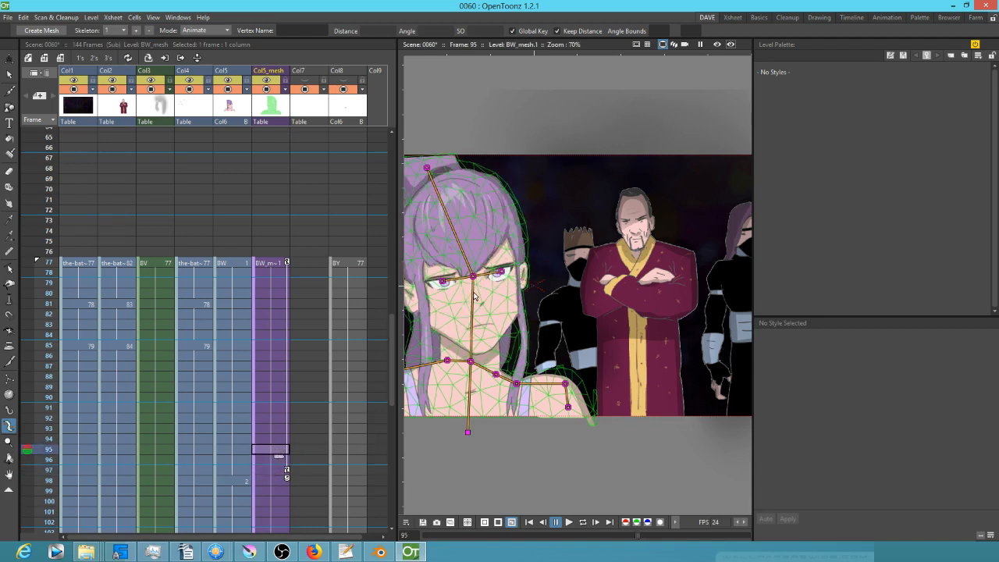
pyautogui.click(472, 276)
pyautogui.moveTo(472, 276); pyautogui.dragTo(471, 278)
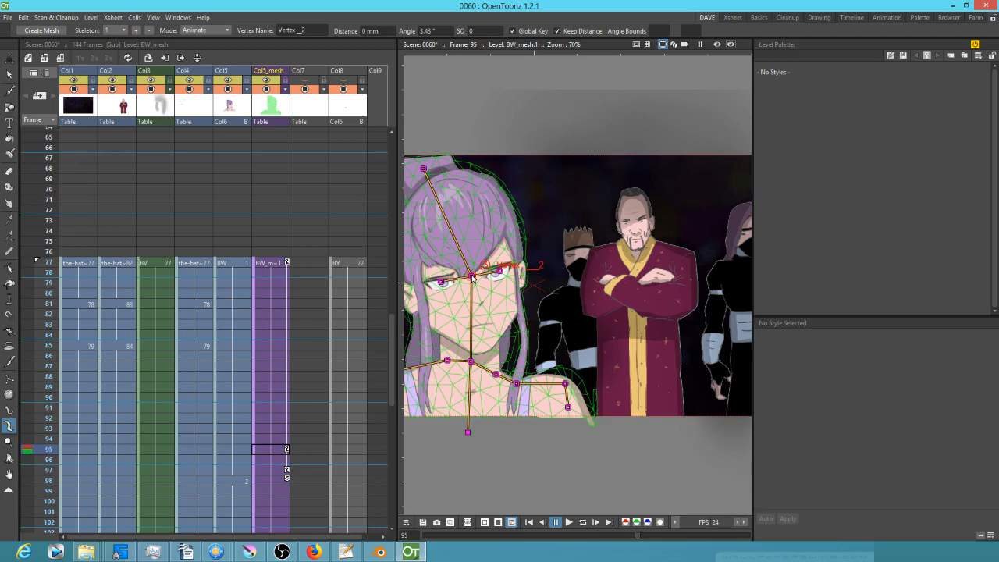
pyautogui.click(283, 471)
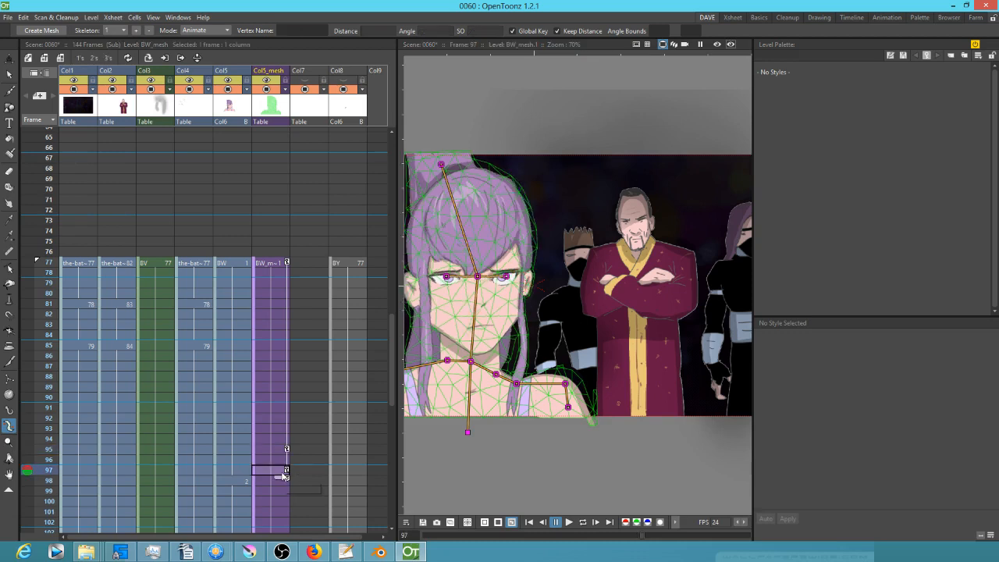
pyautogui.click(278, 450)
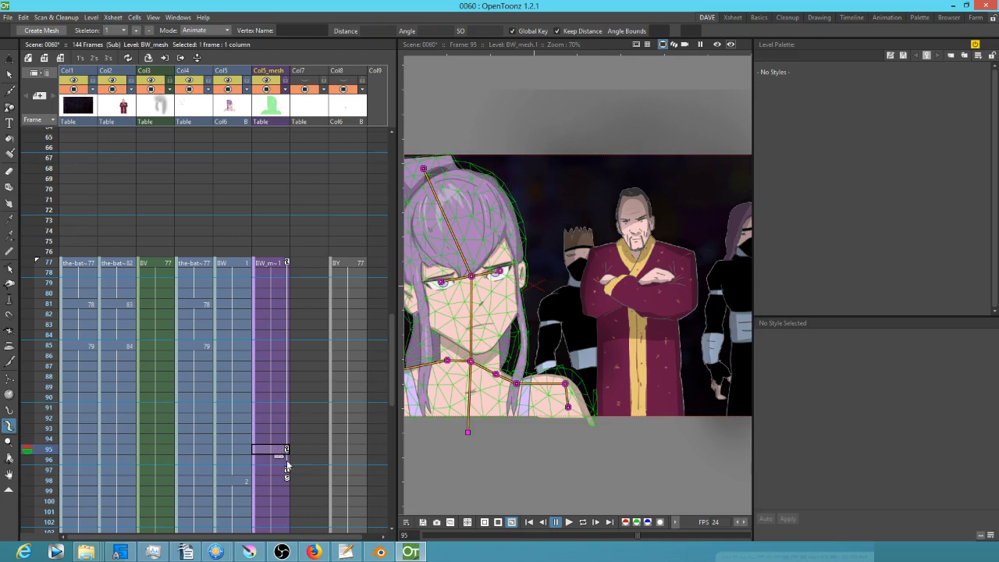
# Rotate the head vertex to about 4.11° at frame 77 and compare the pose with frames 97 and 95.
pyautogui.click(281, 264)
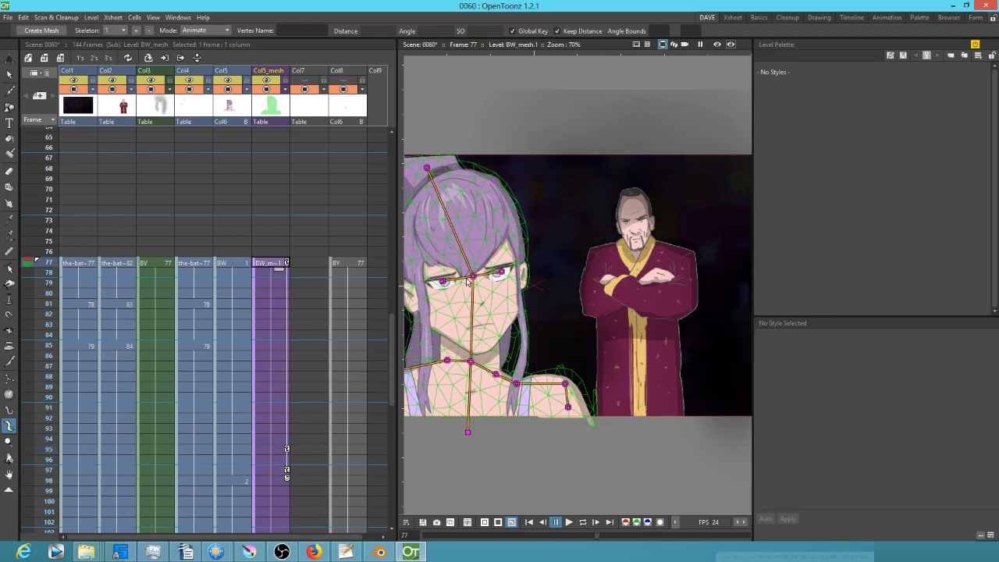
pyautogui.moveTo(473, 283); pyautogui.dragTo(469, 275)
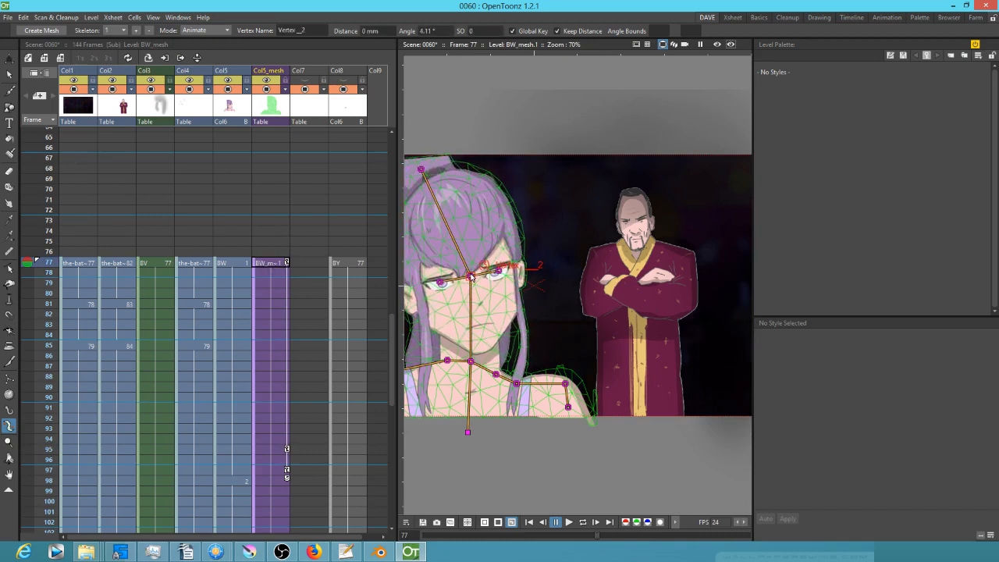
pyautogui.click(279, 469)
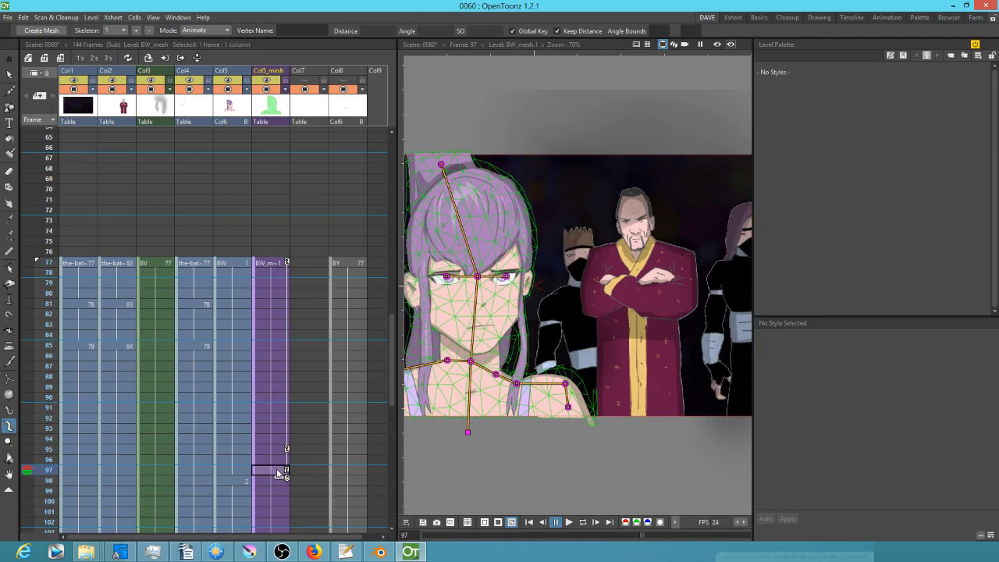
pyautogui.click(271, 451)
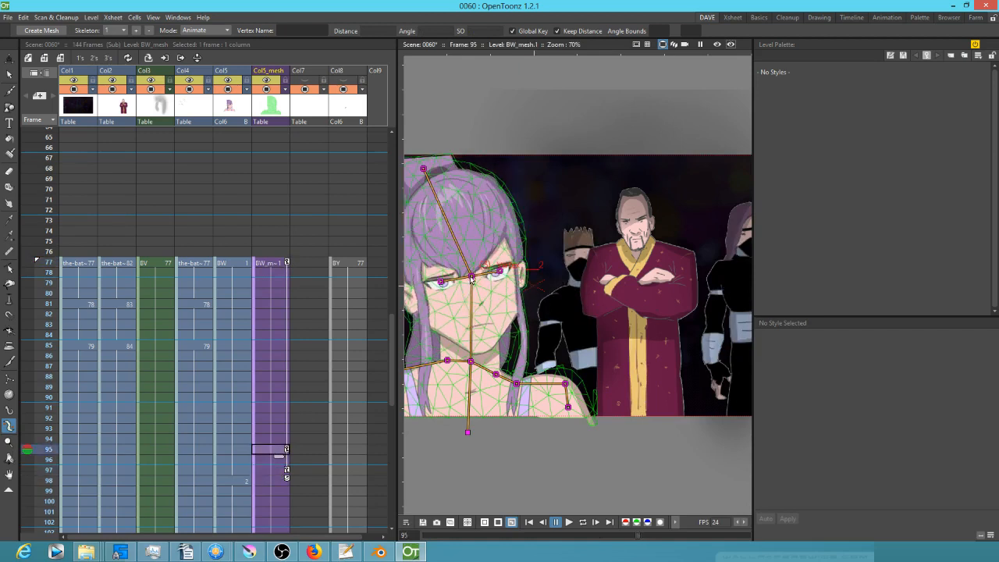
pyautogui.click(272, 264)
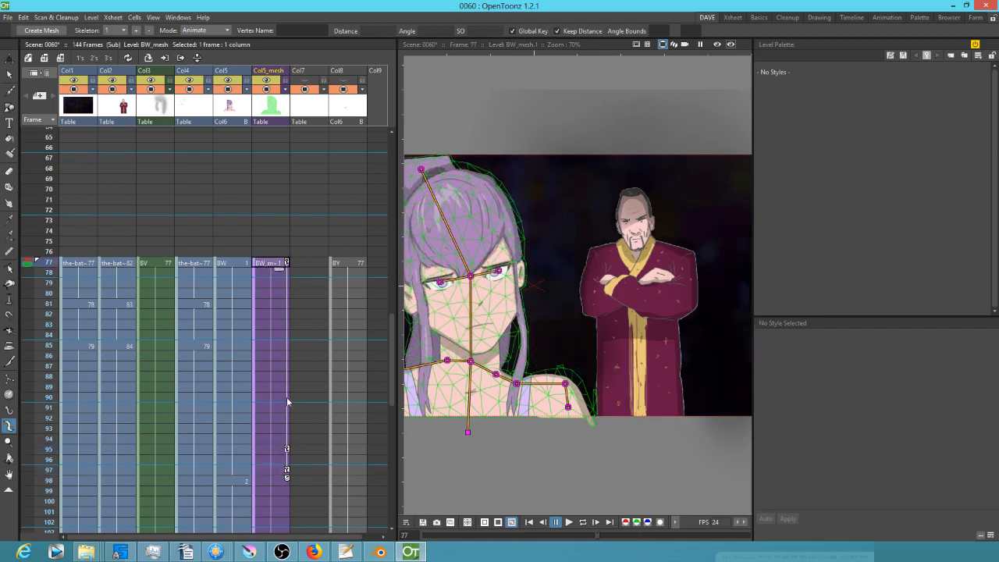
# Rotate the head vertex to about 1.4° at frame 95, and play the animation in a loop from frame 77.
pyautogui.click(270, 449)
pyautogui.click(474, 277)
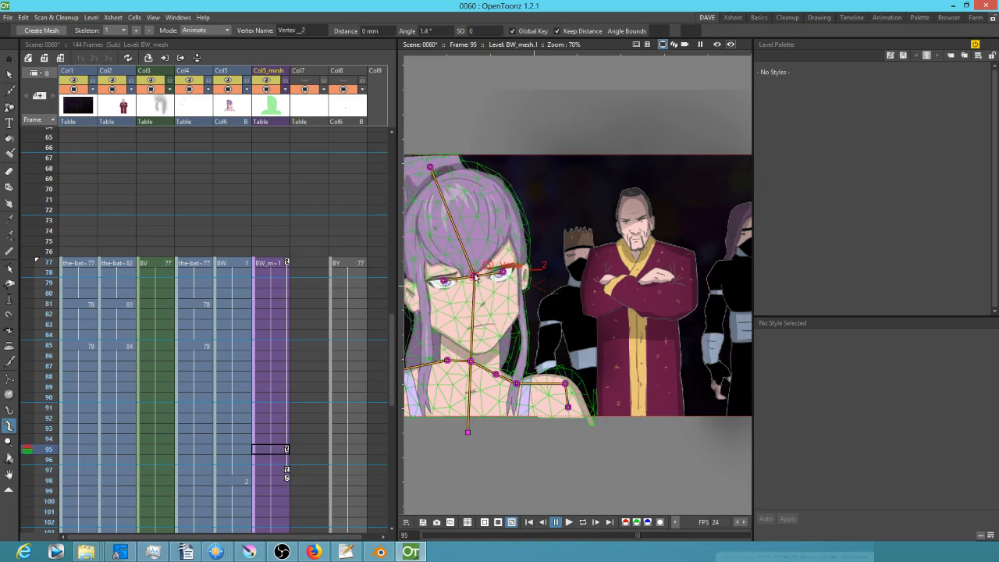
pyautogui.click(46, 266)
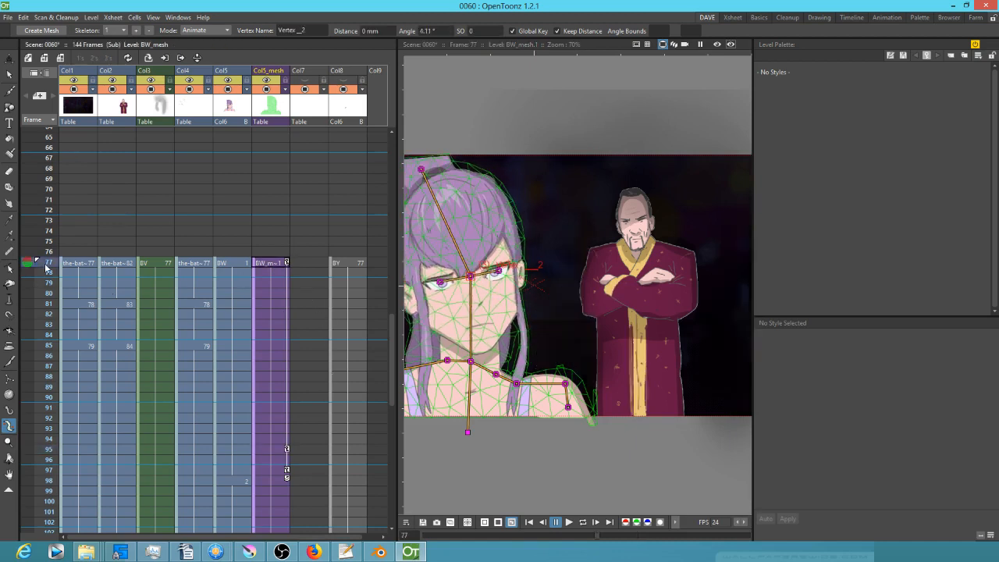
pyautogui.press('l')
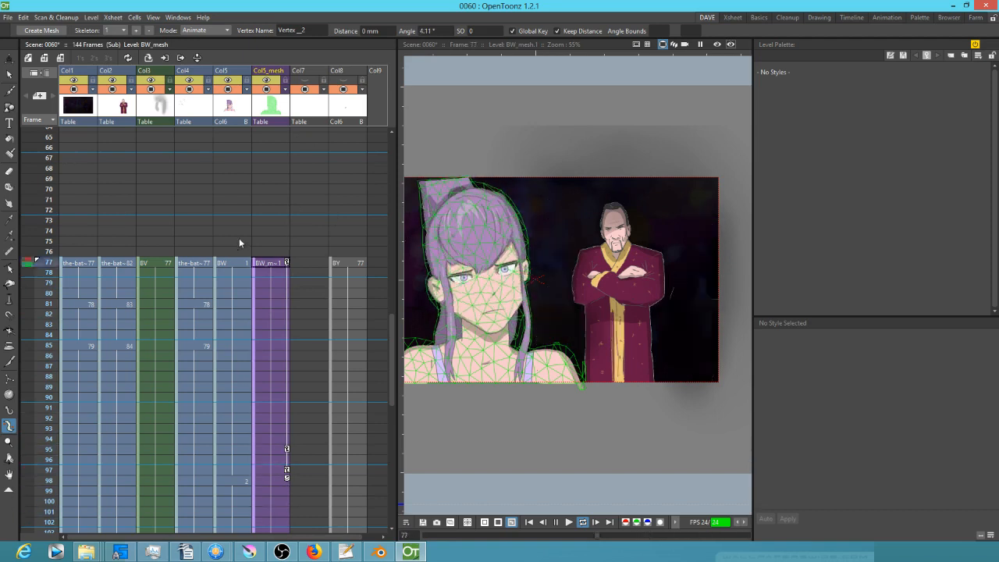
# Hide the Col5_mesh mesh in the viewer and save the scene.
pyautogui.click(266, 89)
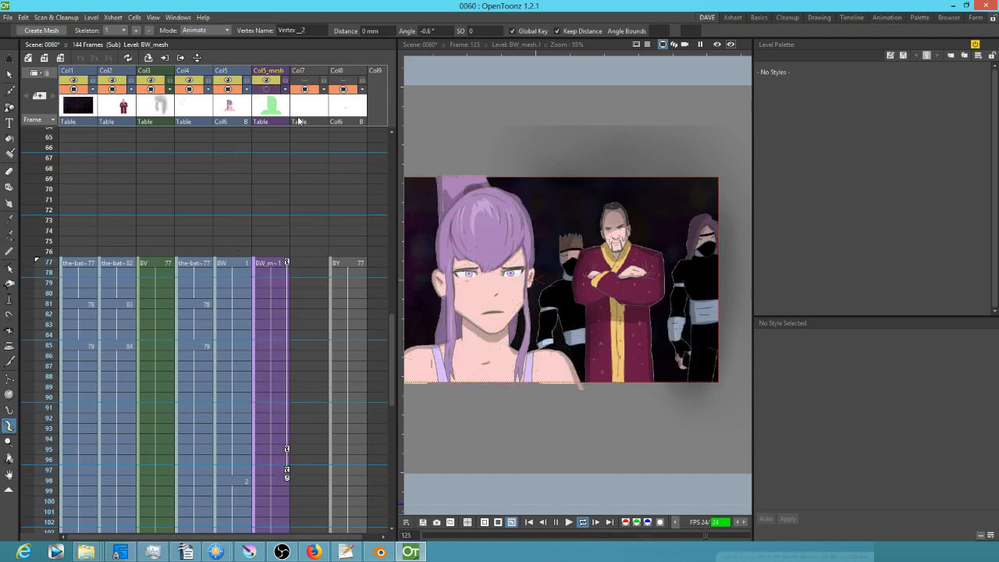
pyautogui.click(7, 17)
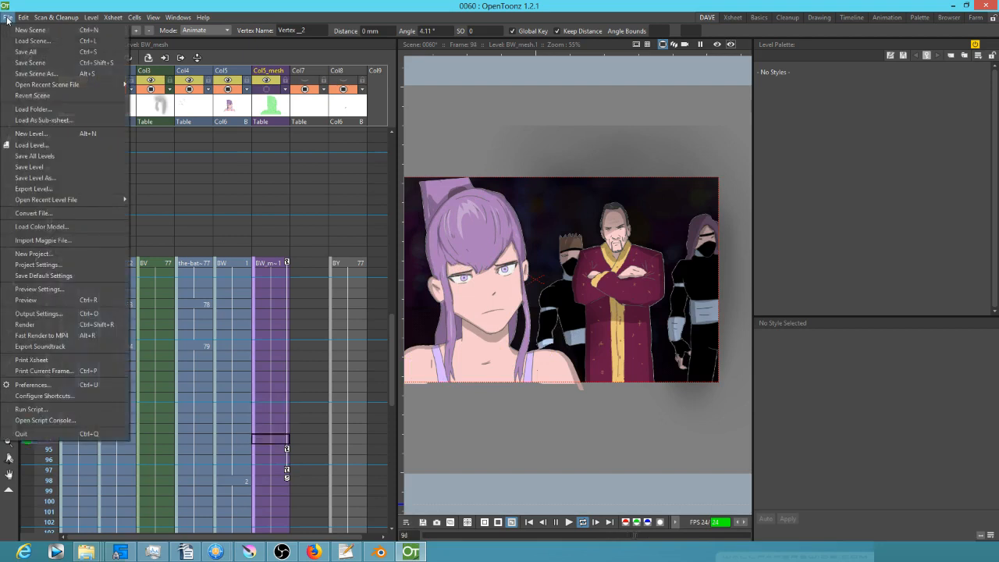
pyautogui.click(19, 62)
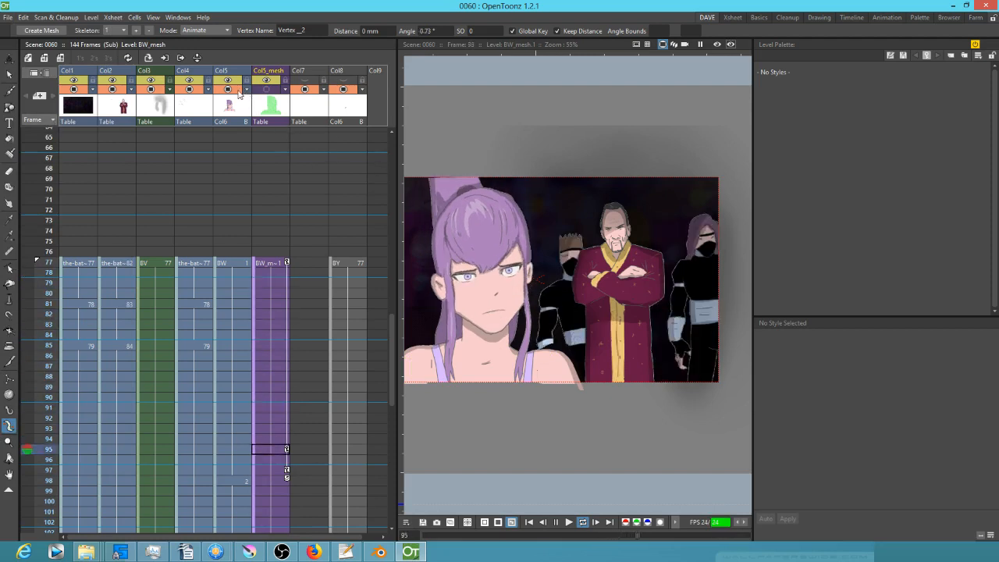
# Turn off preview visibility for Col1, Col2, Col3 and Col4, leaving it on for Col5 and Col5_mesh.
pyautogui.click(76, 81)
pyautogui.click(73, 82)
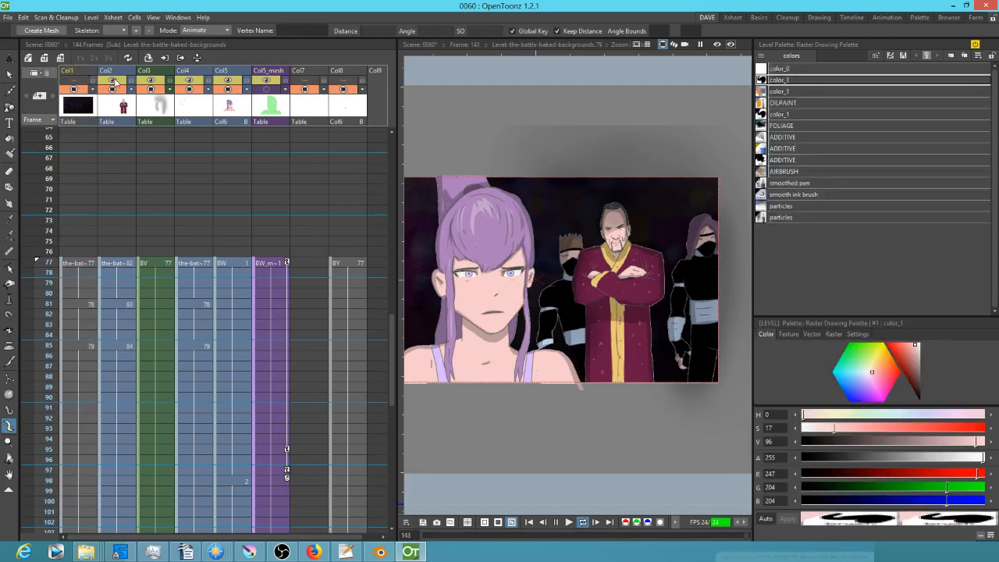
pyautogui.click(111, 81)
pyautogui.click(150, 81)
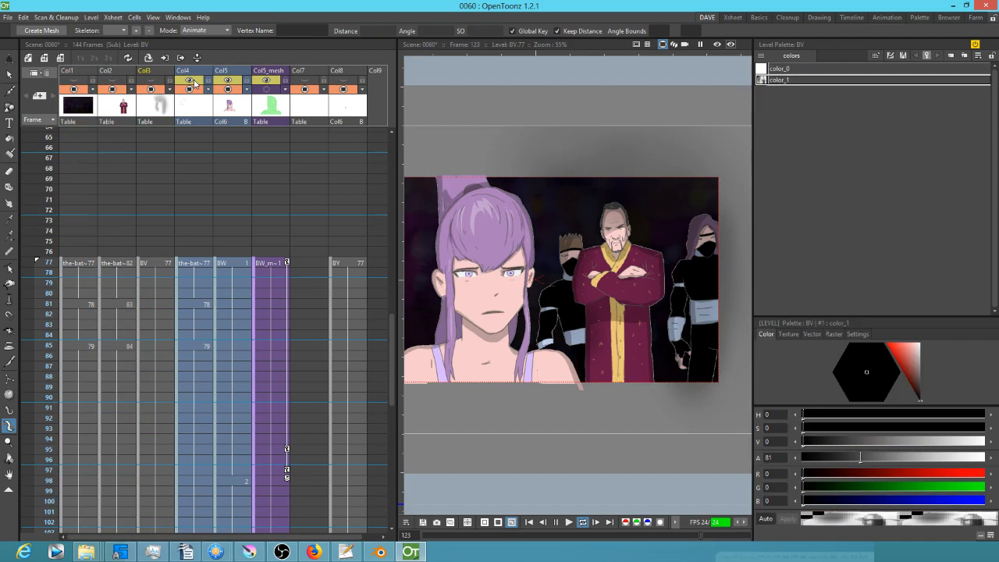
pyautogui.click(188, 81)
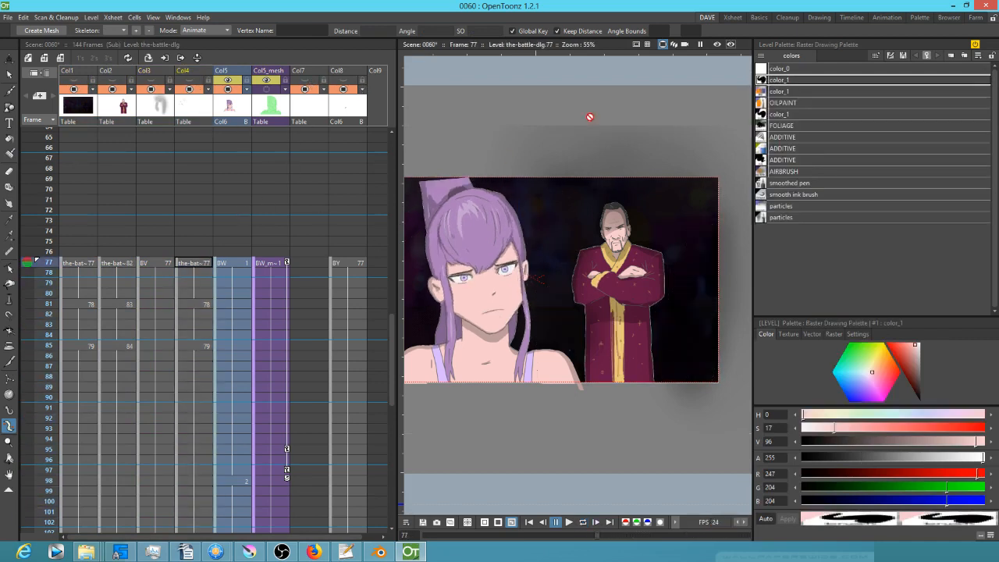
# Render a preview of frame 77 and examine the purple-haired character up close.
pyautogui.click(717, 45)
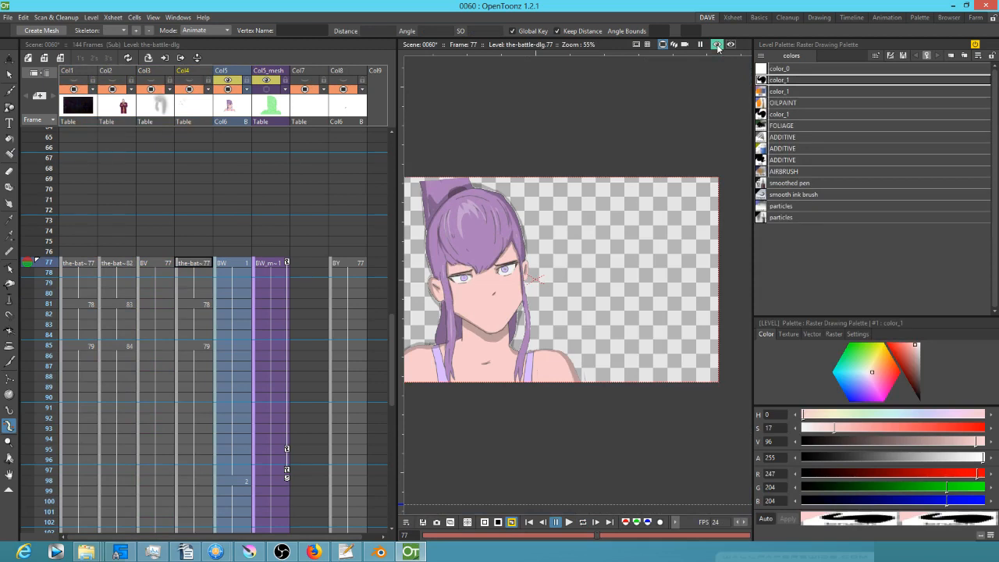
pyautogui.moveTo(578, 255); pyautogui.dragTo(624, 245)
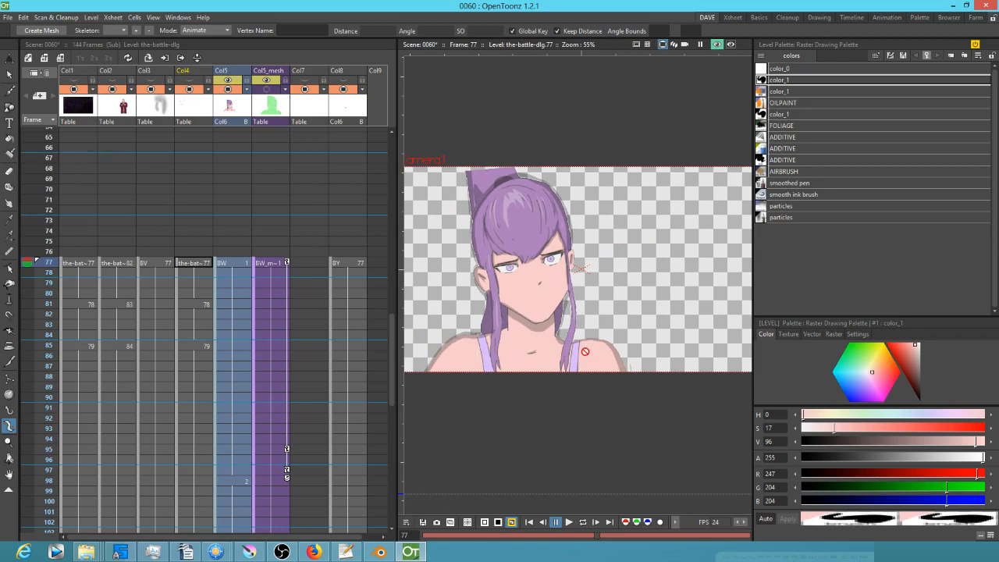
pyautogui.scroll(5, 565, 245)
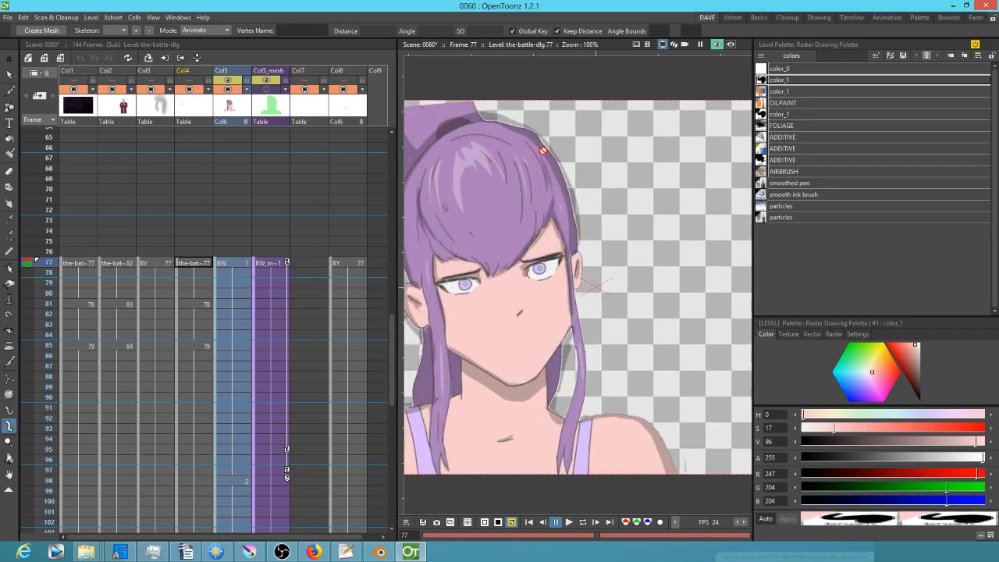
# Toggle viewer visibility off and on for Col5 and Col7 to check its effect on the rendered preview.
pyautogui.click(229, 92)
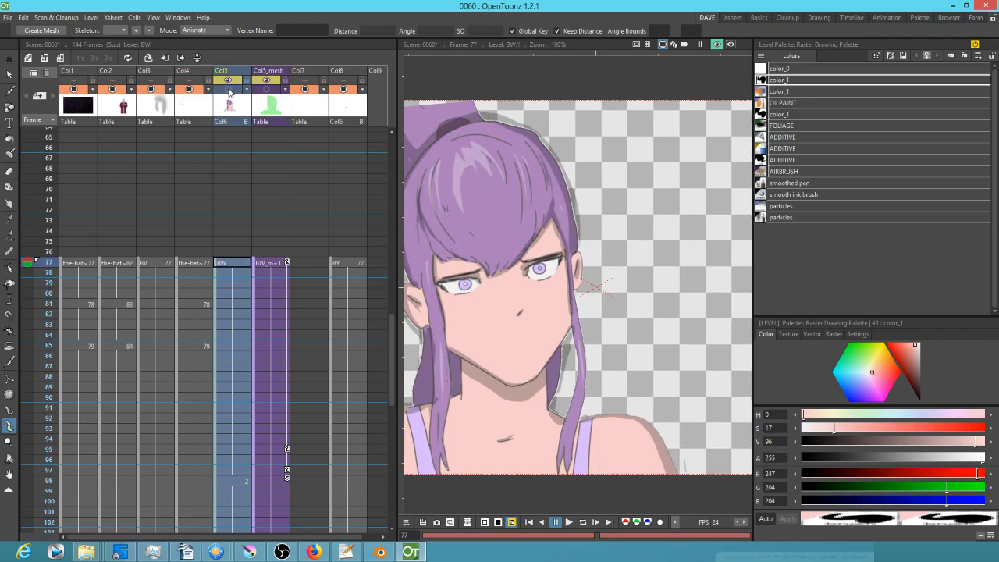
pyautogui.click(228, 91)
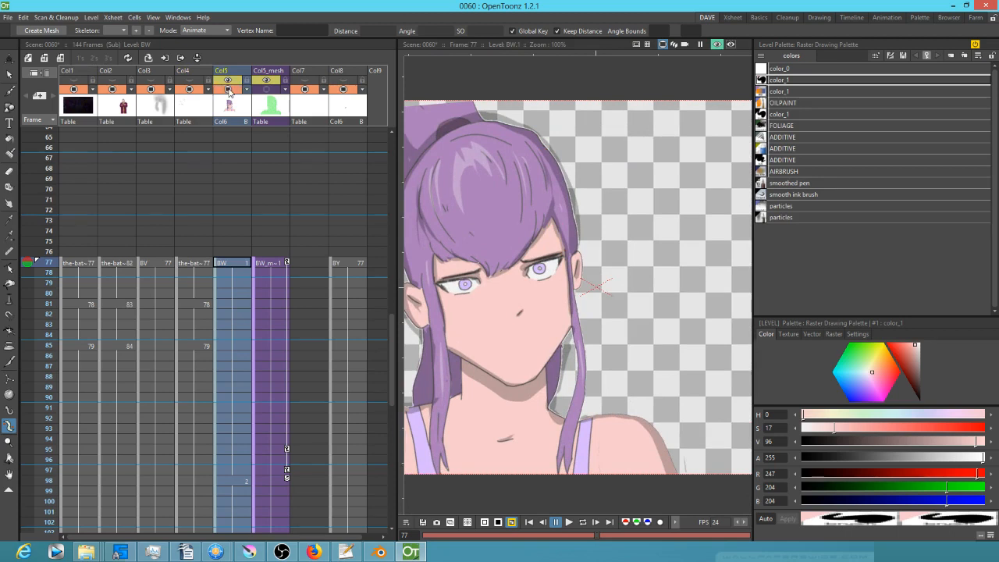
pyautogui.click(303, 91)
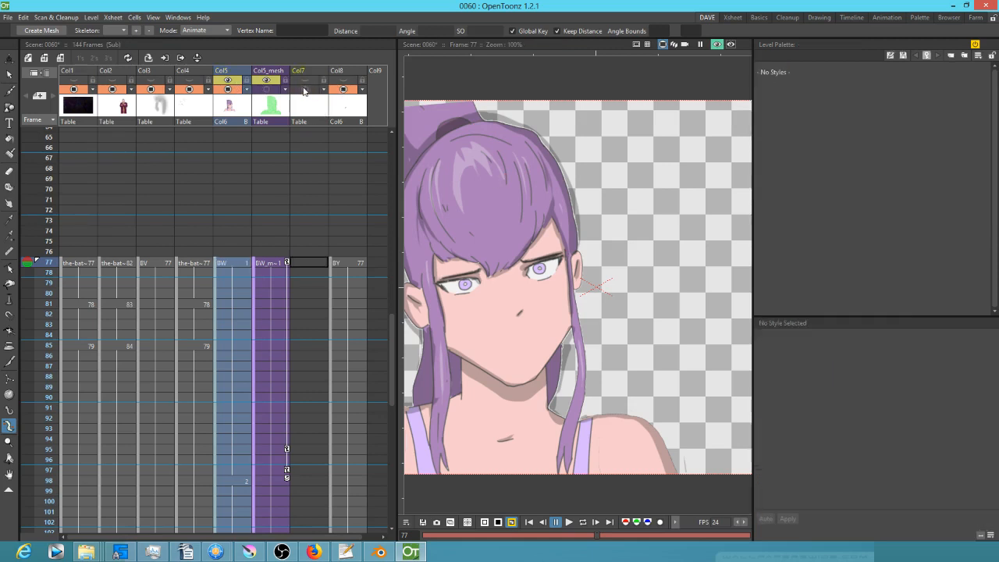
# Switch repeatedly between the working view and the rendered preview of frame 77 to compare the character's face and shoulders.
pyautogui.click(718, 44)
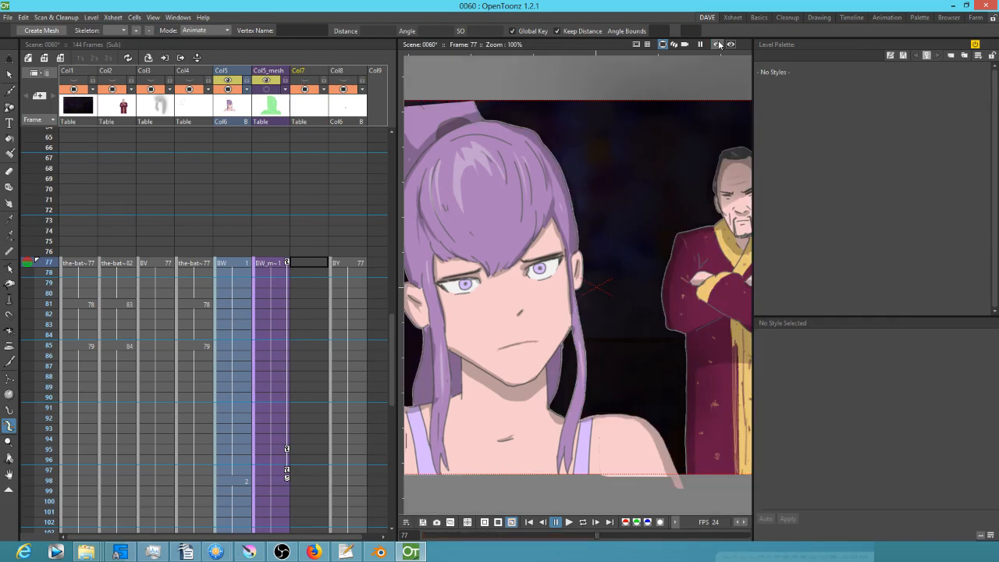
pyautogui.click(718, 44)
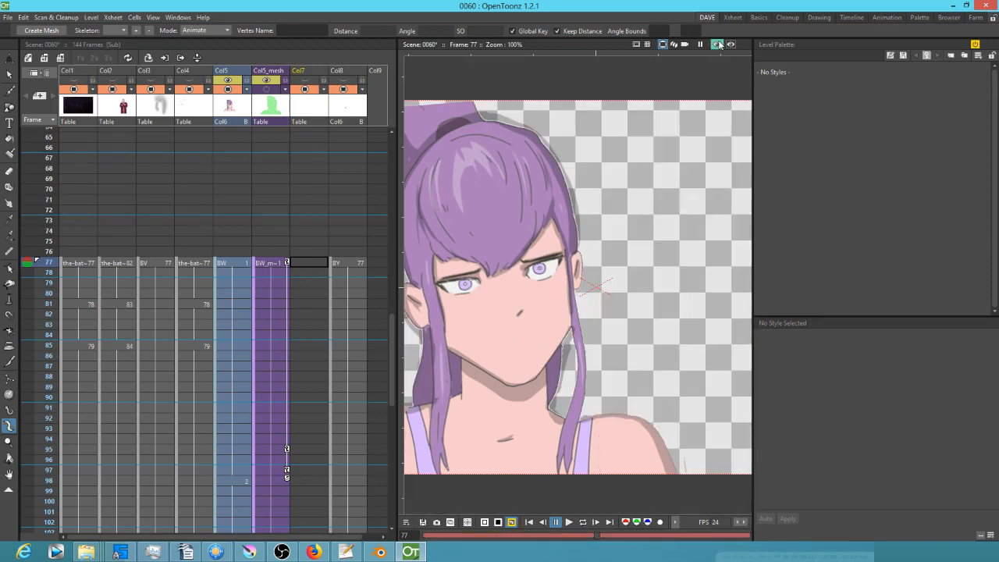
pyautogui.click(718, 44)
pyautogui.click(717, 44)
pyautogui.moveTo(490, 372); pyautogui.dragTo(640, 356)
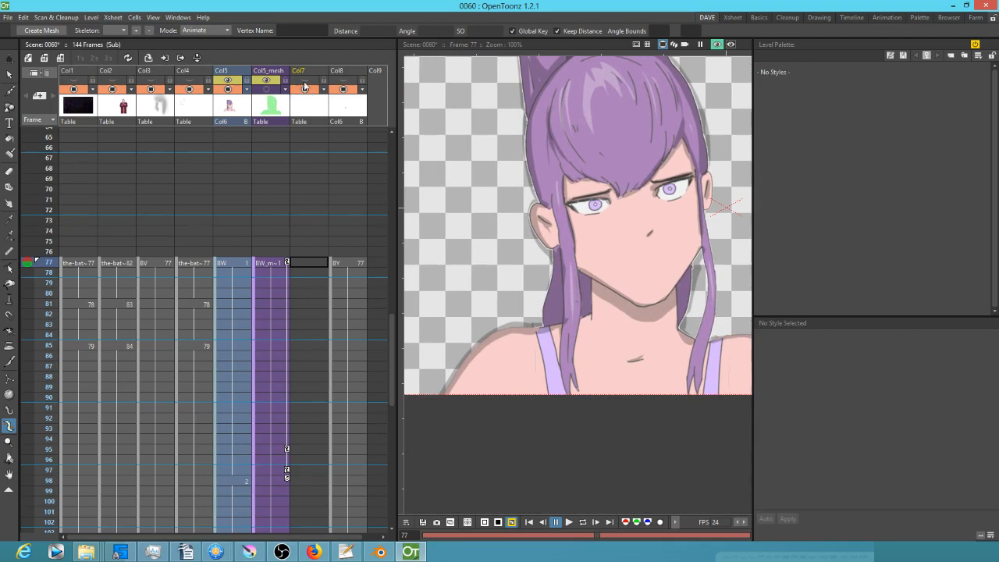
# Turn Col5's preview visibility off and back on to check its effect on the rendered preview.
pyautogui.click(227, 81)
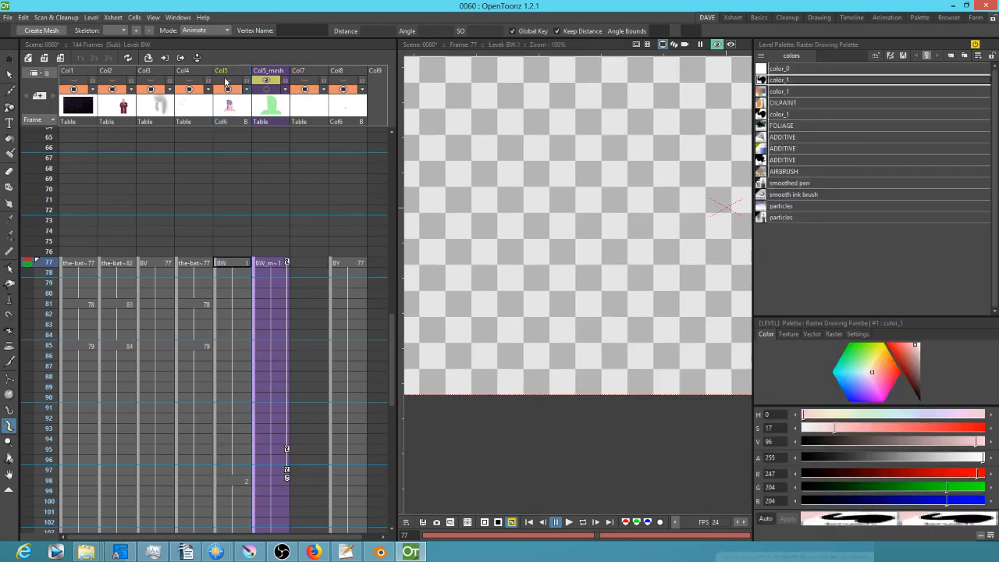
pyautogui.click(227, 81)
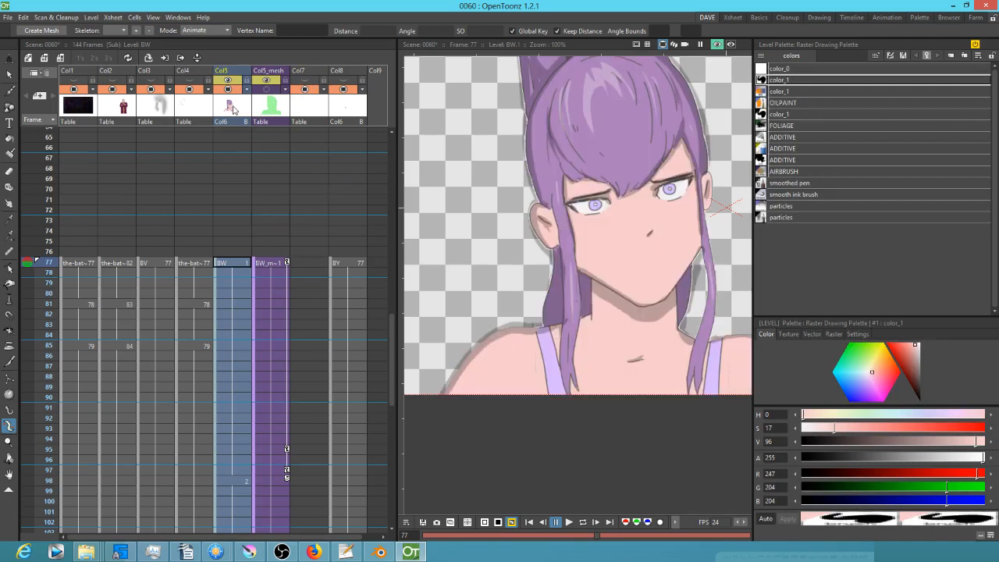
pyautogui.click(233, 109)
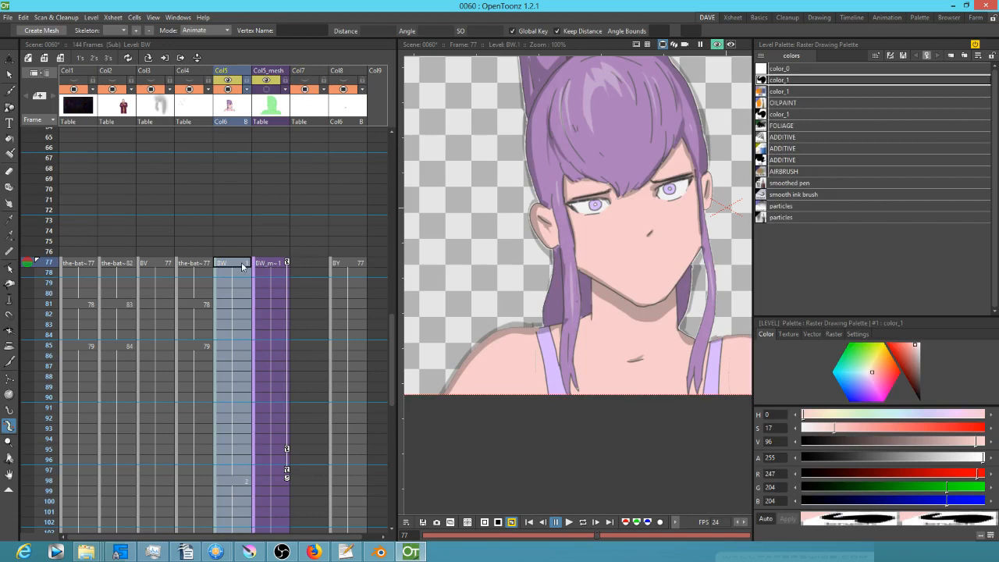
# Toggle viewer visibility off and on for Col1, Col2, Col3, Col4, Col7 and Col8 to check whether the preview changes.
pyautogui.click(174, 92)
pyautogui.click(146, 91)
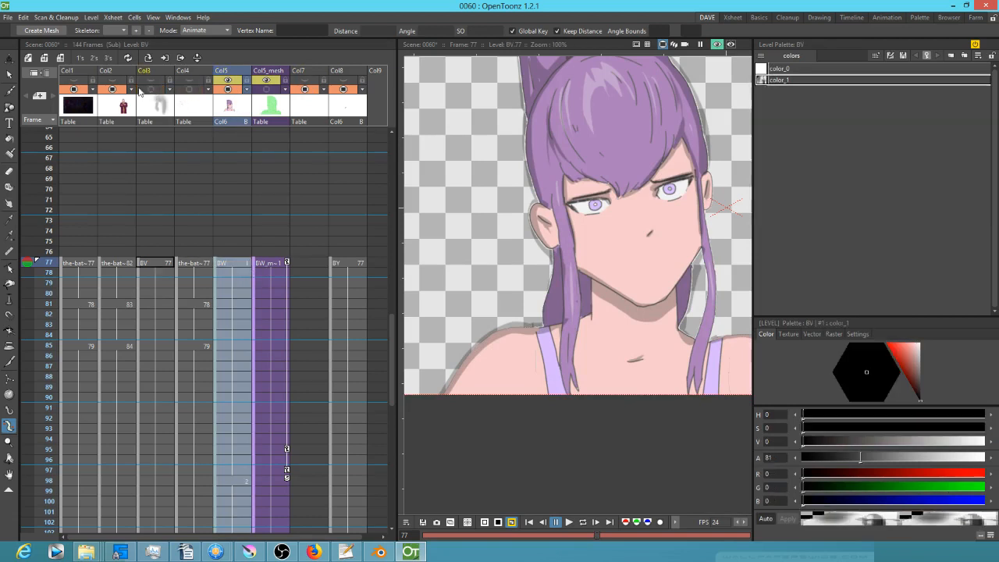
pyautogui.click(111, 90)
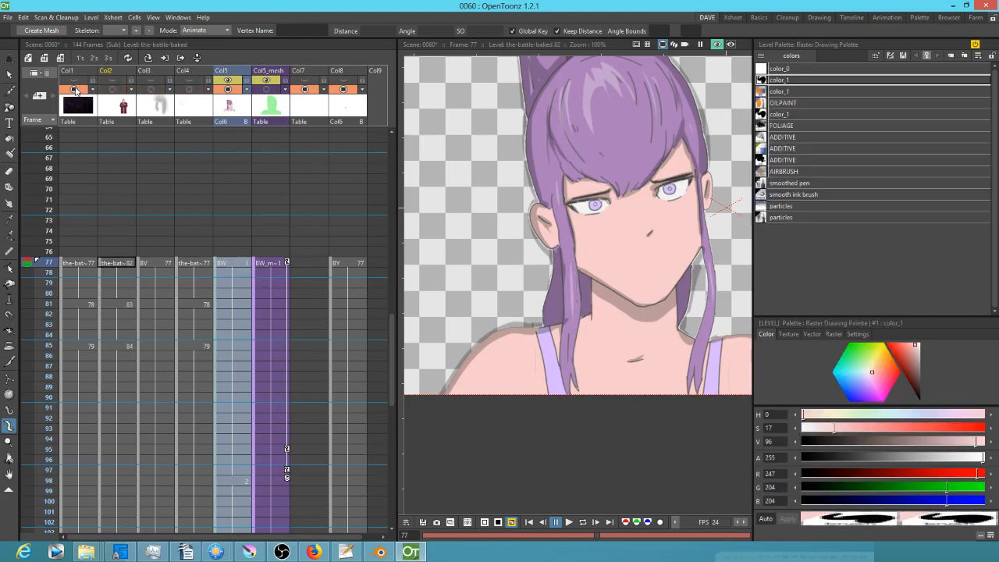
pyautogui.click(307, 92)
pyautogui.click(337, 92)
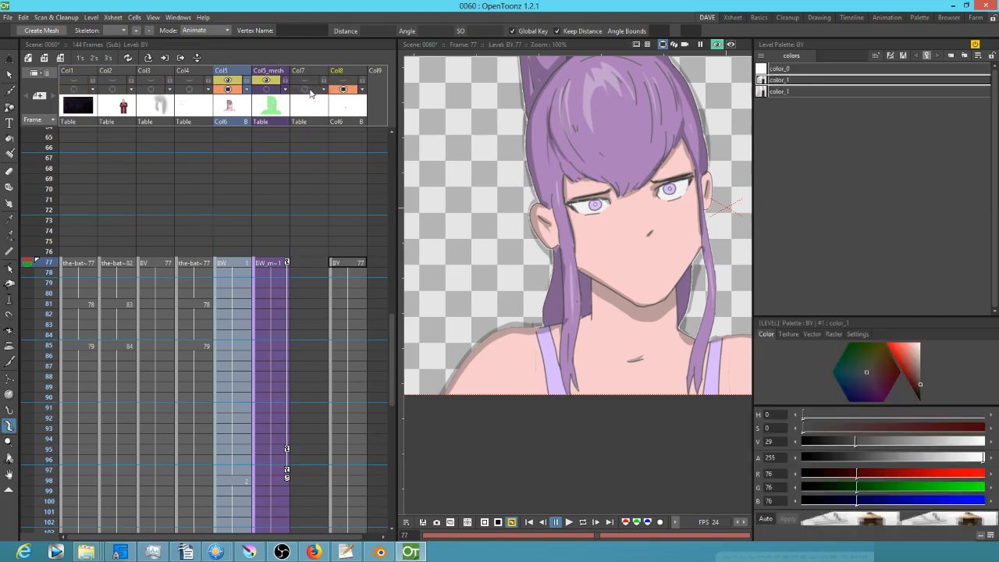
pyautogui.click(314, 94)
pyautogui.click(188, 93)
pyautogui.click(149, 91)
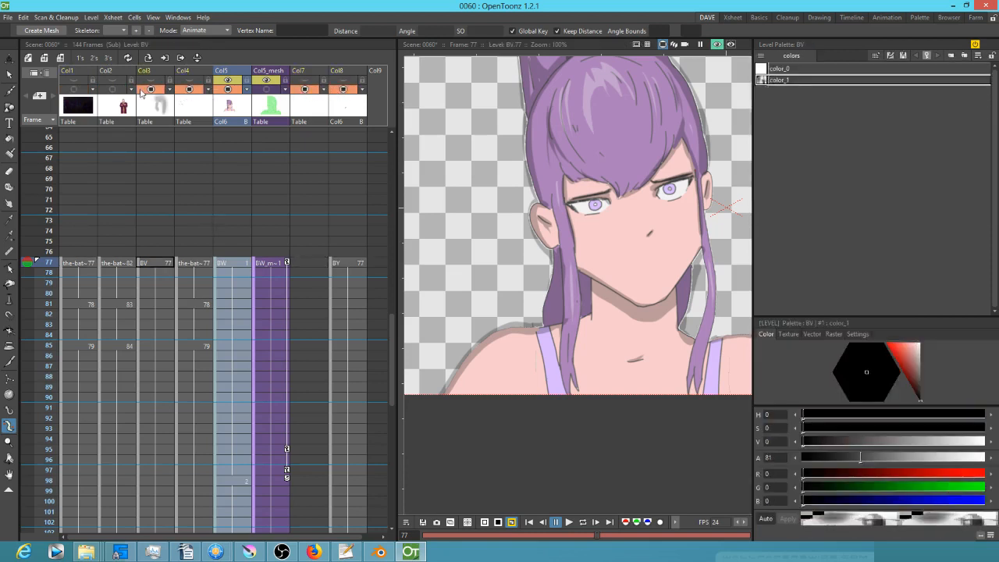
pyautogui.click(114, 92)
pyautogui.click(79, 90)
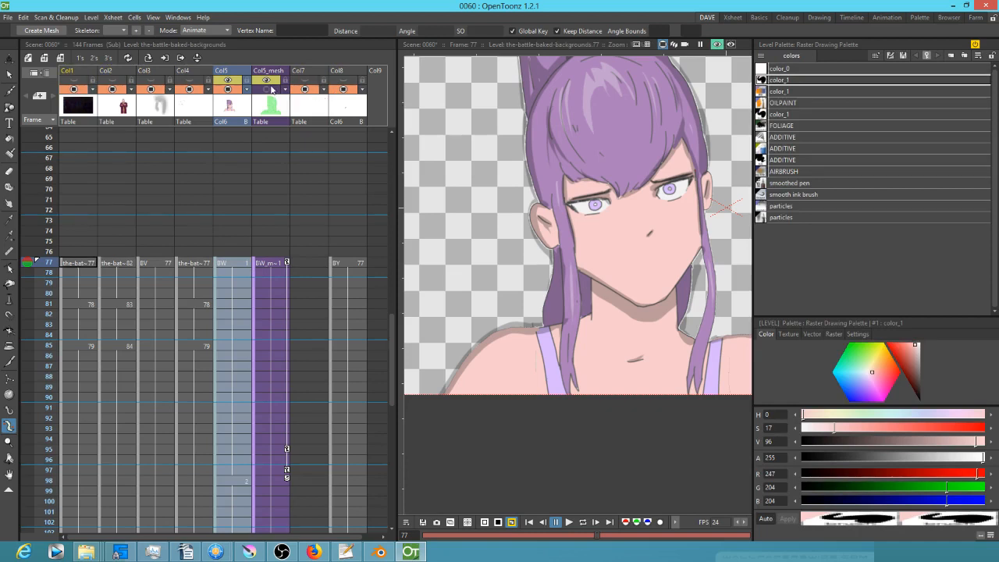
# Toggle viewer visibility of Col5_mesh on and off, and compare the working view with the rendered preview.
pyautogui.click(269, 90)
pyautogui.click(268, 89)
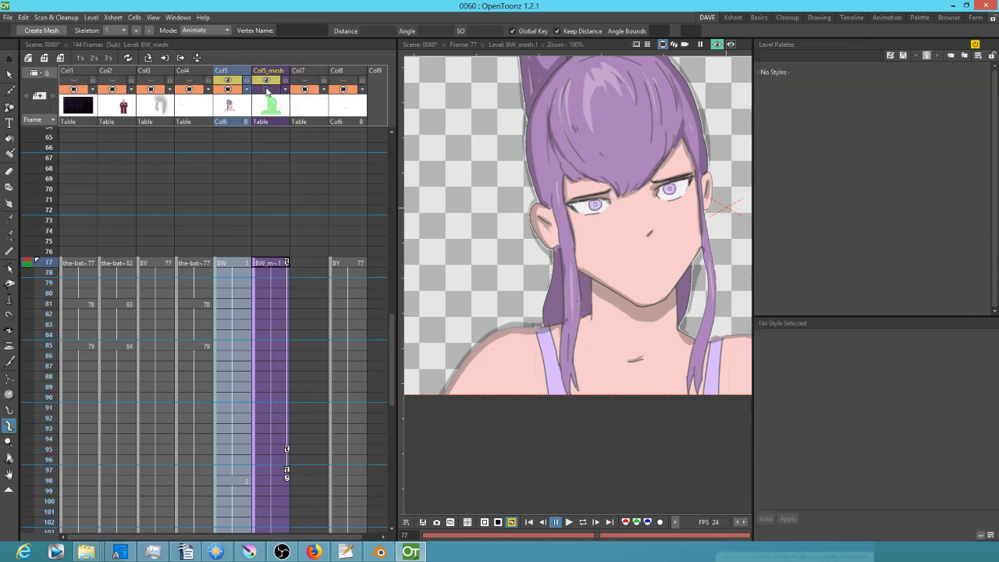
pyautogui.click(716, 45)
pyautogui.click(717, 44)
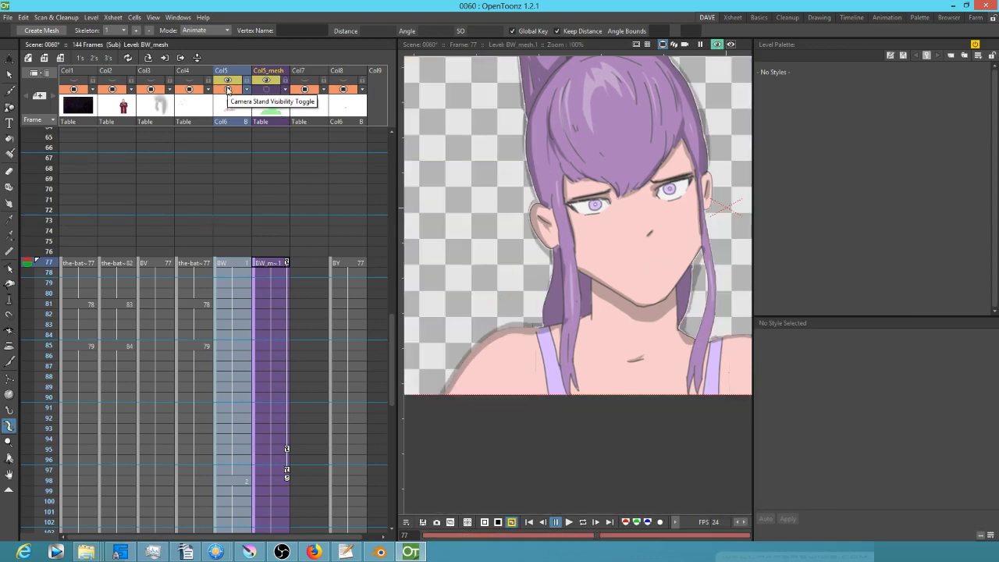
# Make Col5_mesh visible in the viewer and switch the Plastic tool through Build Skeleton to Edit Mesh mode.
pyautogui.click(269, 89)
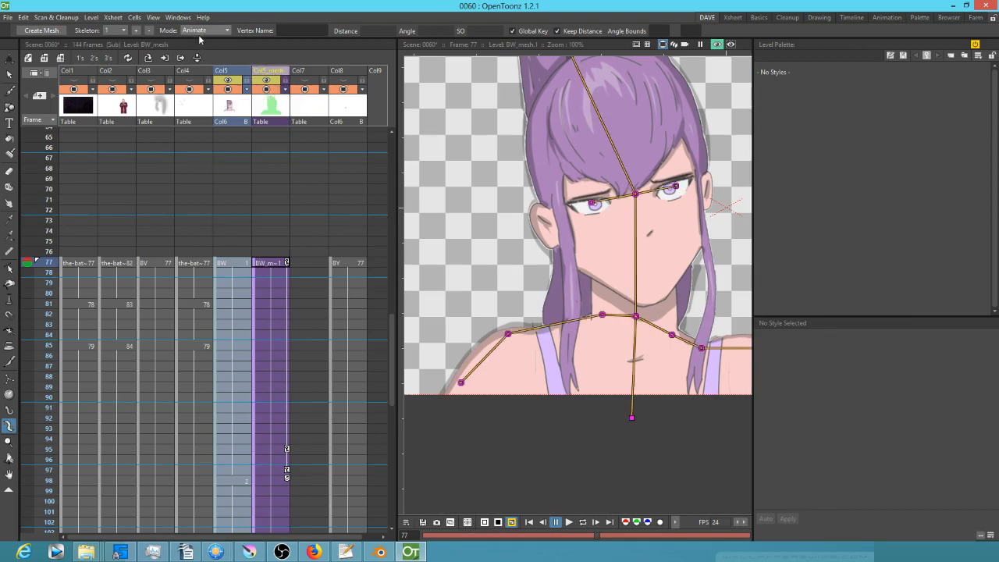
pyautogui.click(265, 106)
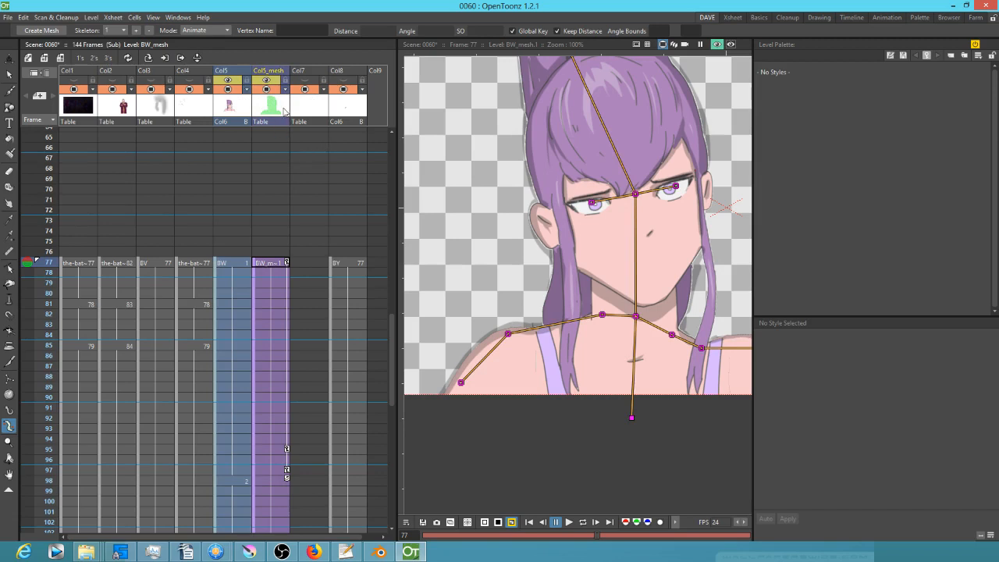
pyautogui.click(212, 31)
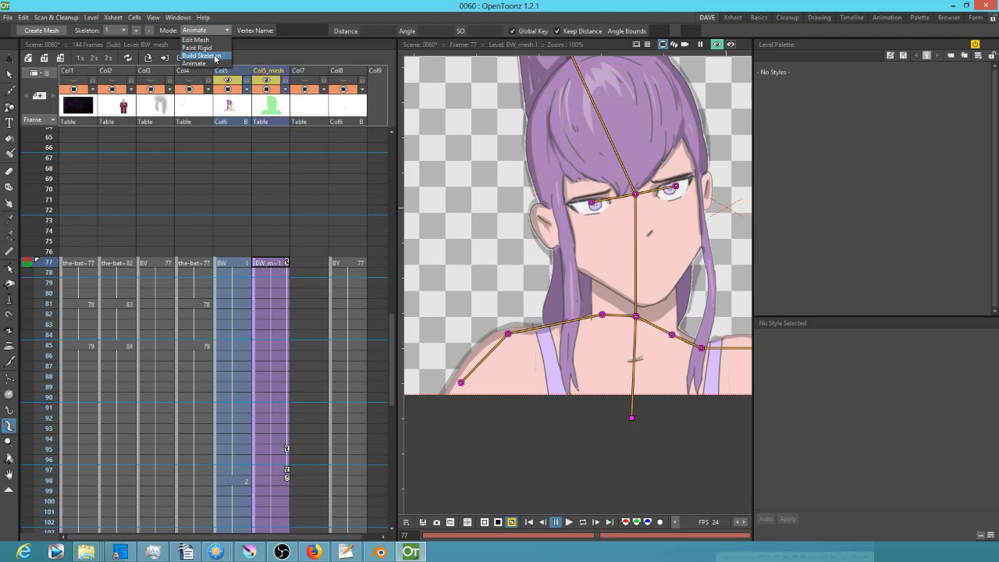
pyautogui.click(216, 55)
pyautogui.click(219, 32)
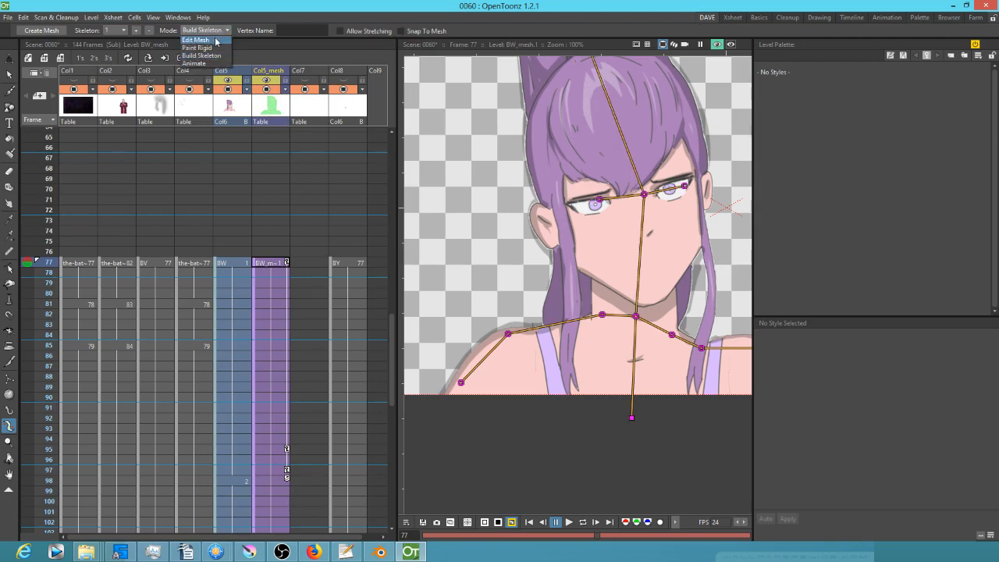
pyautogui.click(214, 36)
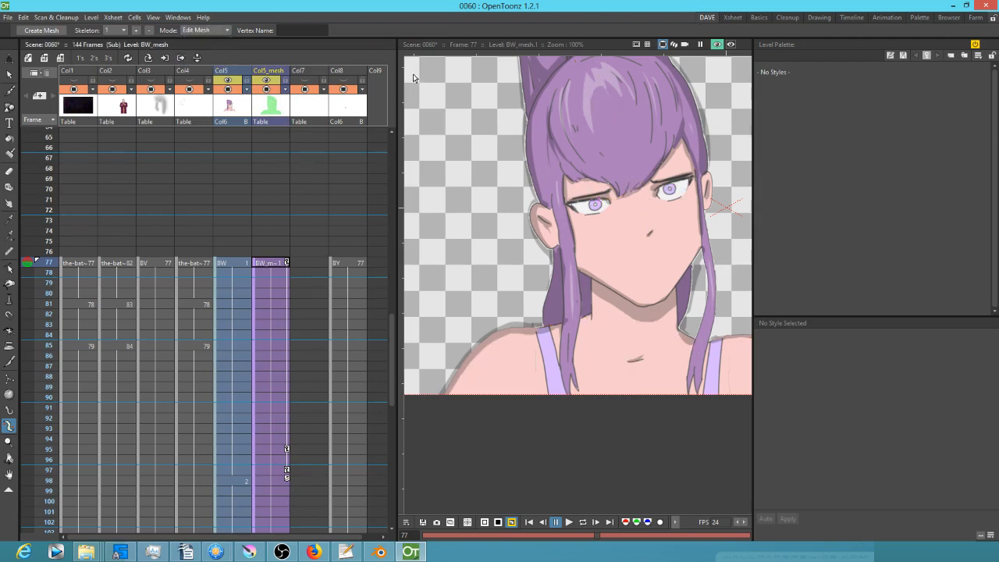
# Compare the mesh overlay in the working view with the preview, and turn off viewer and preview visibility for Col5_mesh.
pyautogui.click(717, 43)
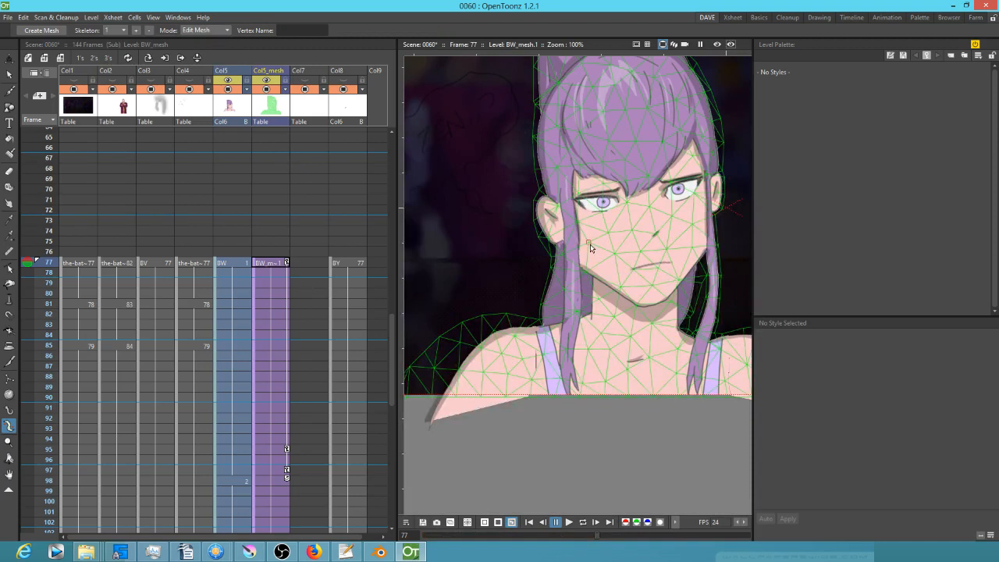
pyautogui.click(717, 44)
pyautogui.click(717, 45)
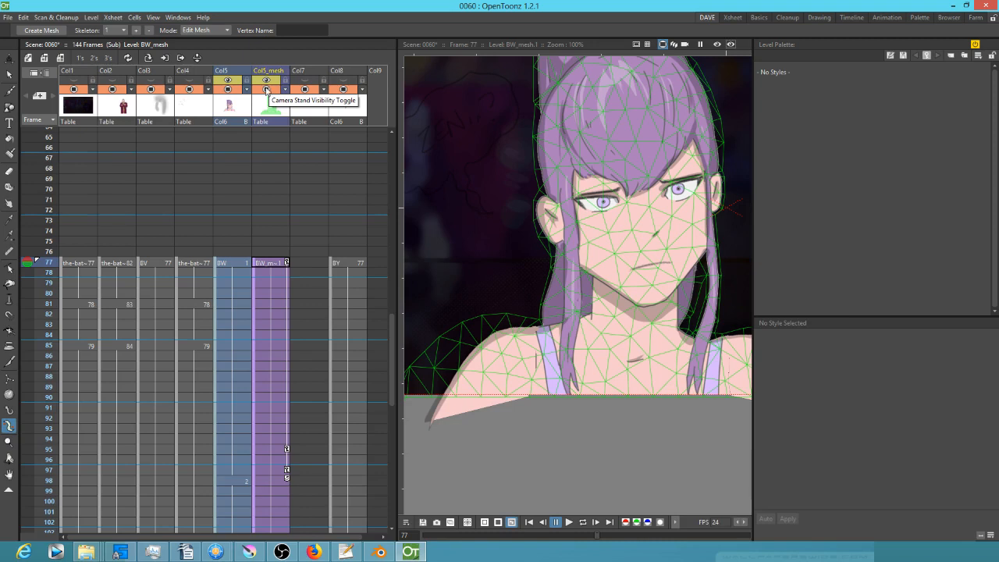
pyautogui.click(266, 80)
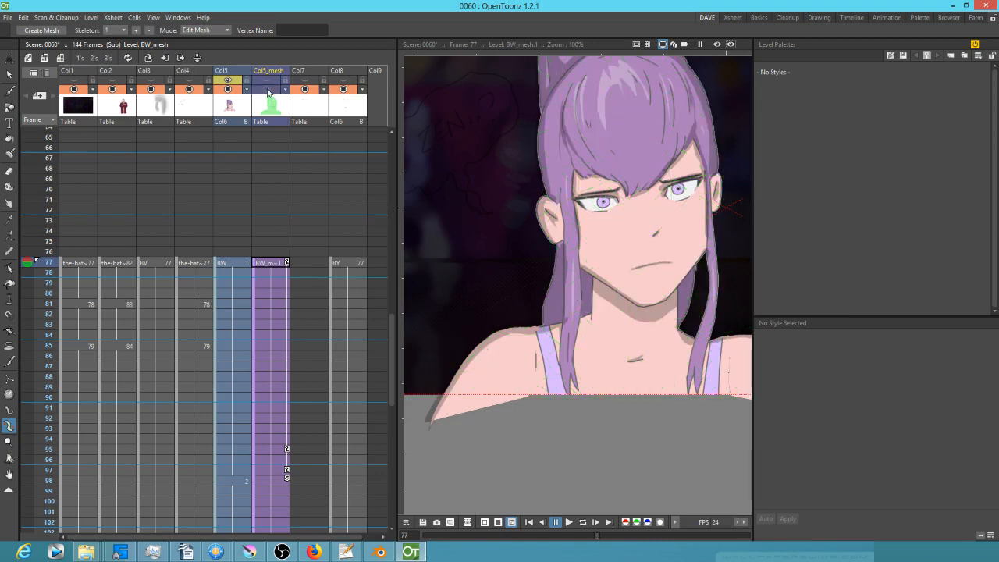
pyautogui.click(717, 45)
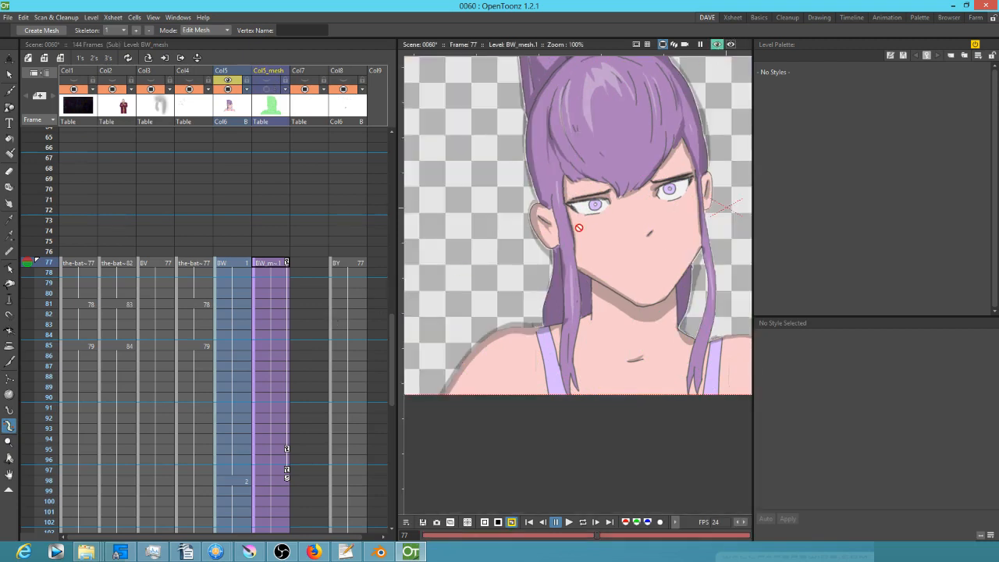
# Examine the previewed character pose at the Col5_mesh keyframes on frames 77, 95 and 97.
pyautogui.scroll(-3, 578, 227)
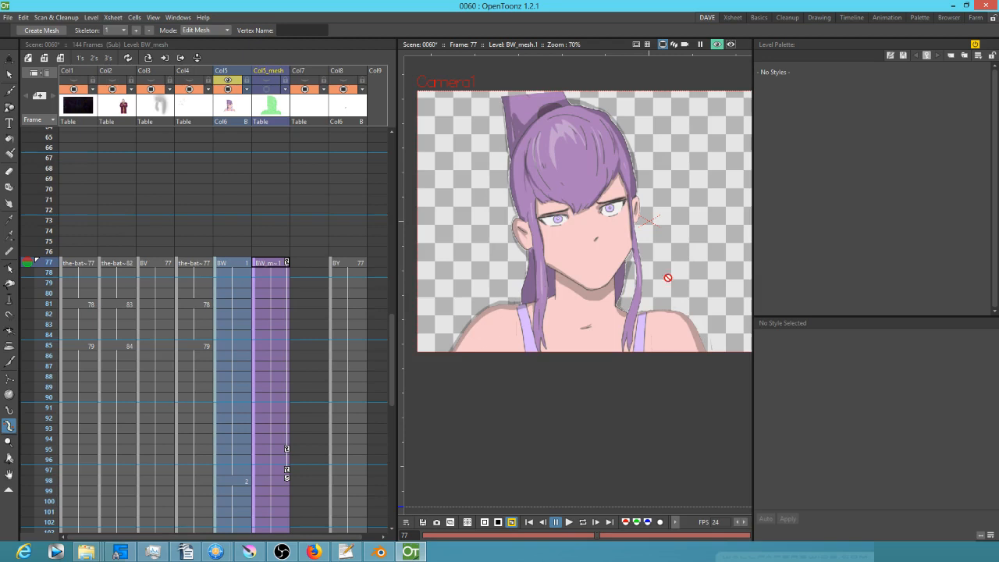
pyautogui.scroll(3, 660, 274)
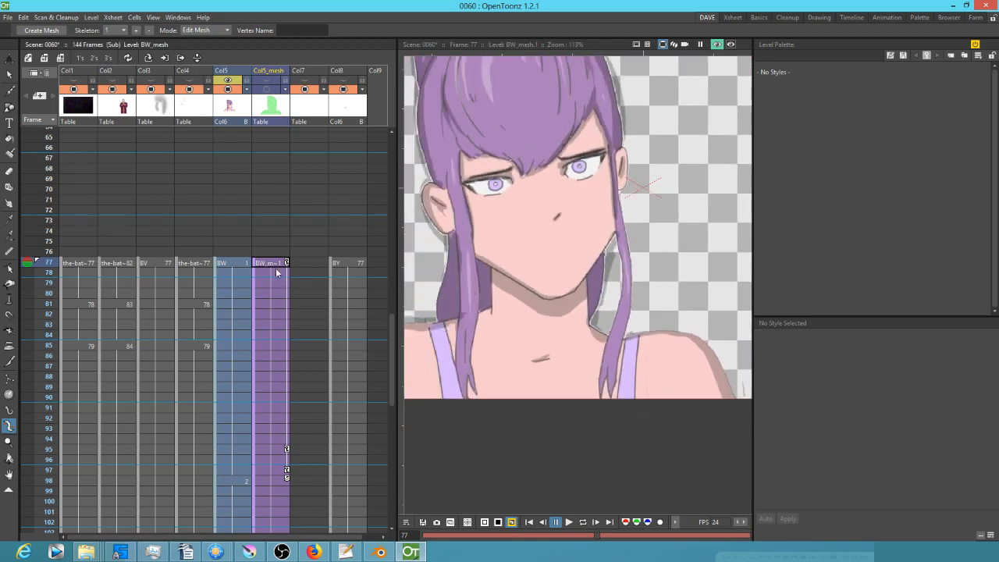
pyautogui.click(269, 264)
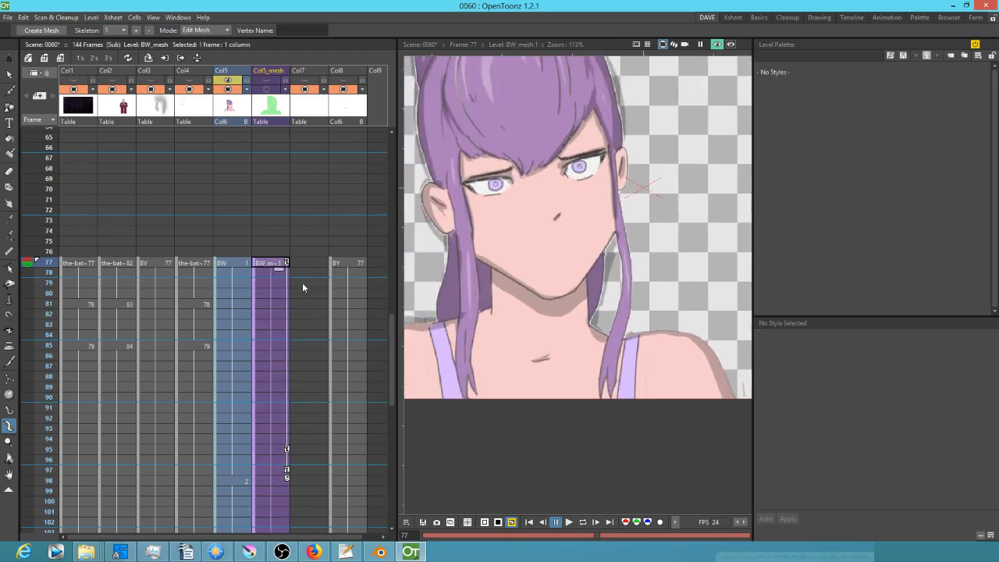
pyautogui.scroll(-3, 507, 209)
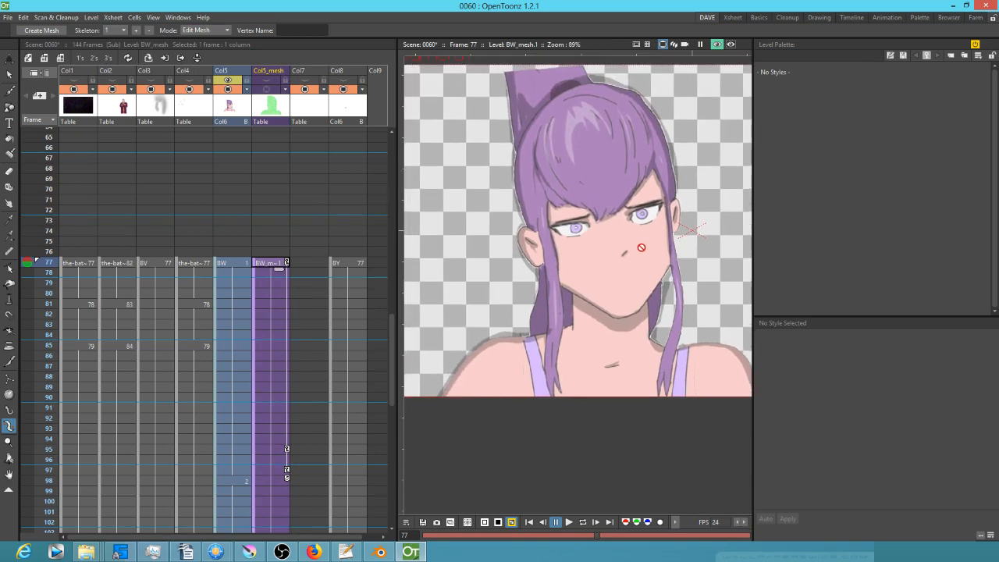
pyautogui.scroll(-2, 640, 248)
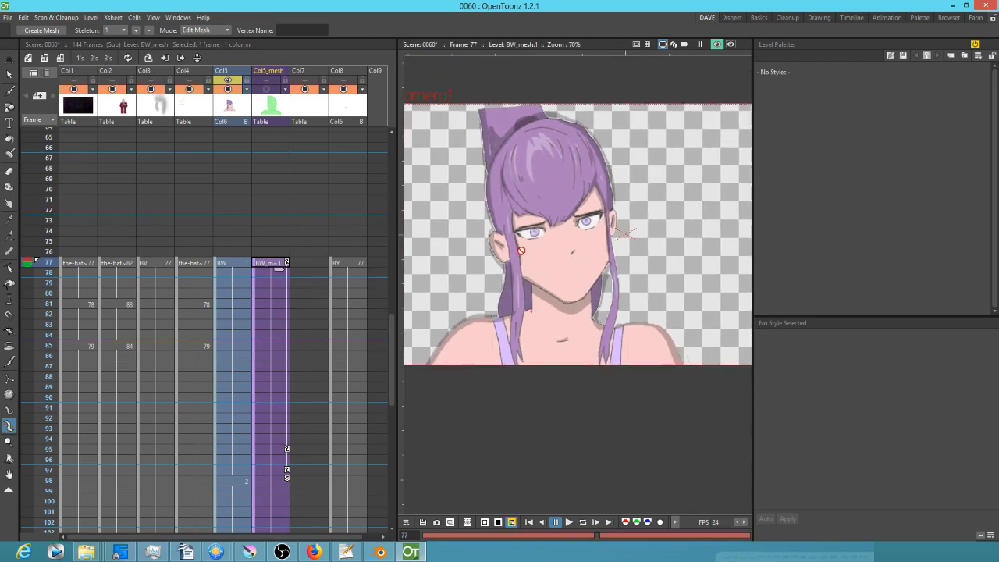
pyautogui.click(267, 448)
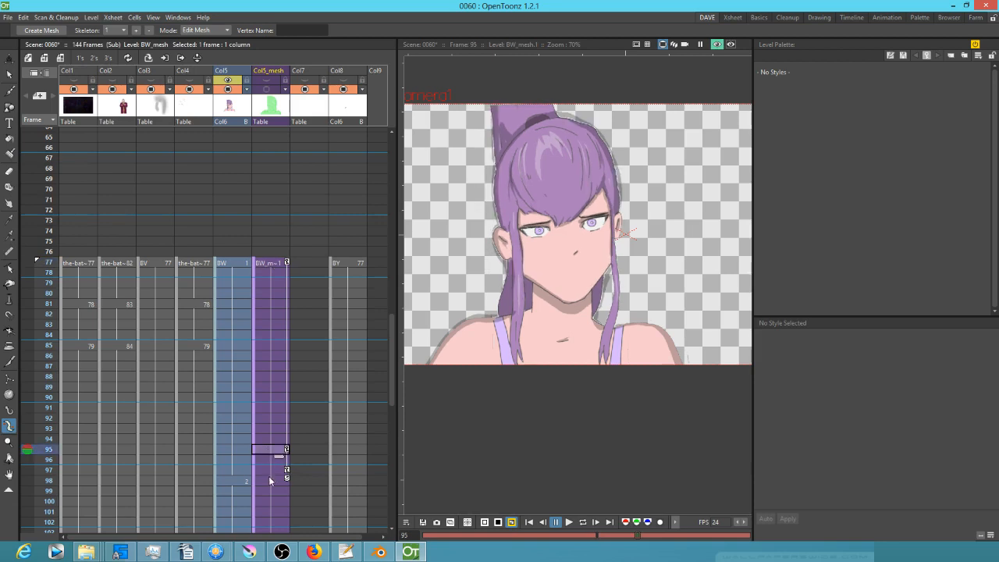
pyautogui.click(269, 470)
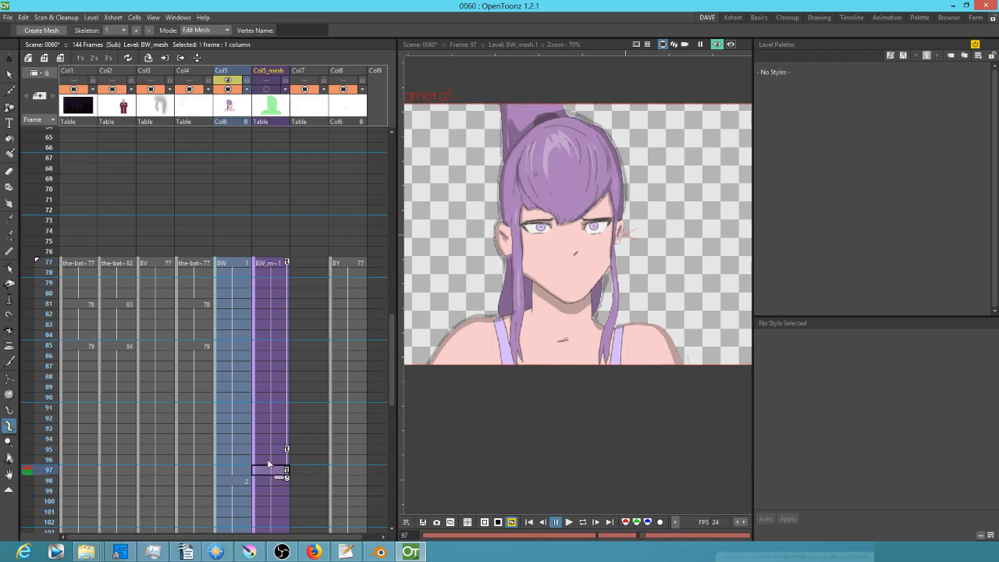
# Select Col5's BW drawing at frame 77 and save the scene together with all its levels.
pyautogui.click(225, 265)
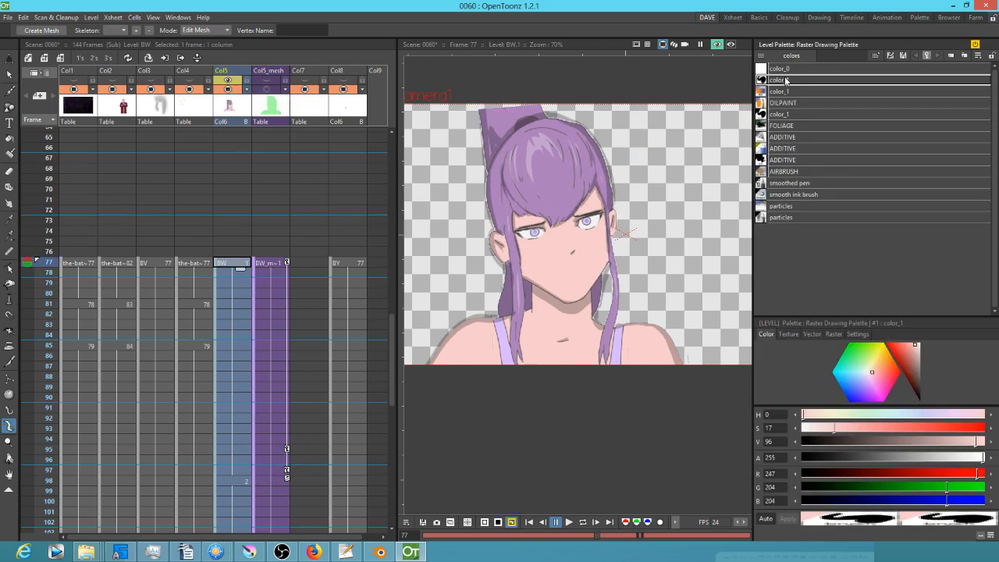
pyautogui.click(238, 107)
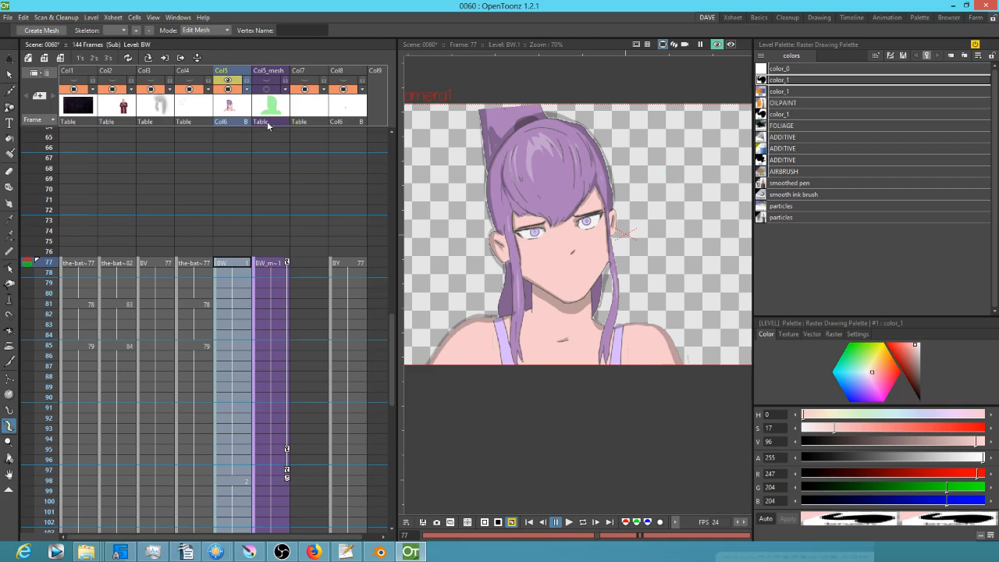
pyautogui.click(232, 265)
pyautogui.click(8, 18)
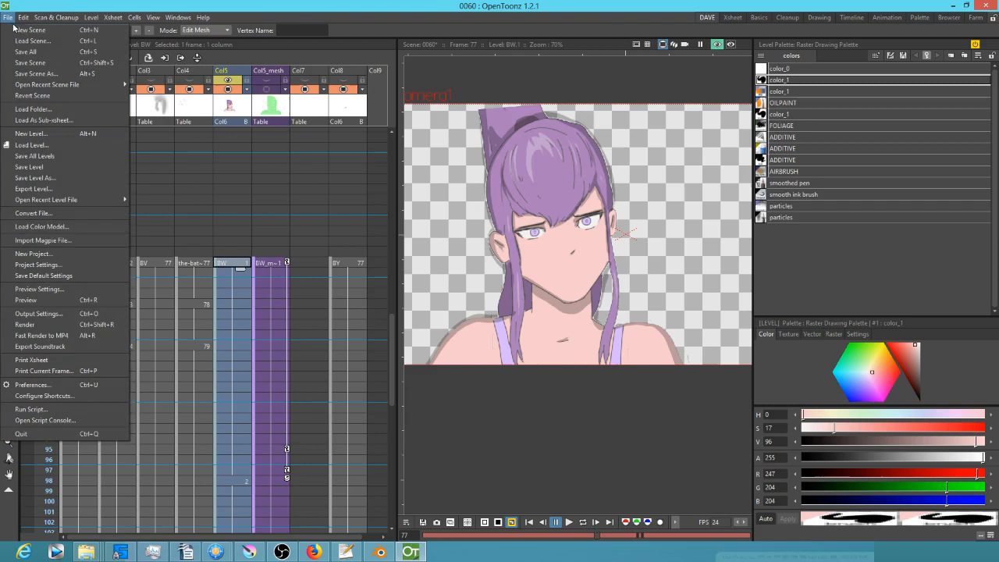
pyautogui.click(19, 52)
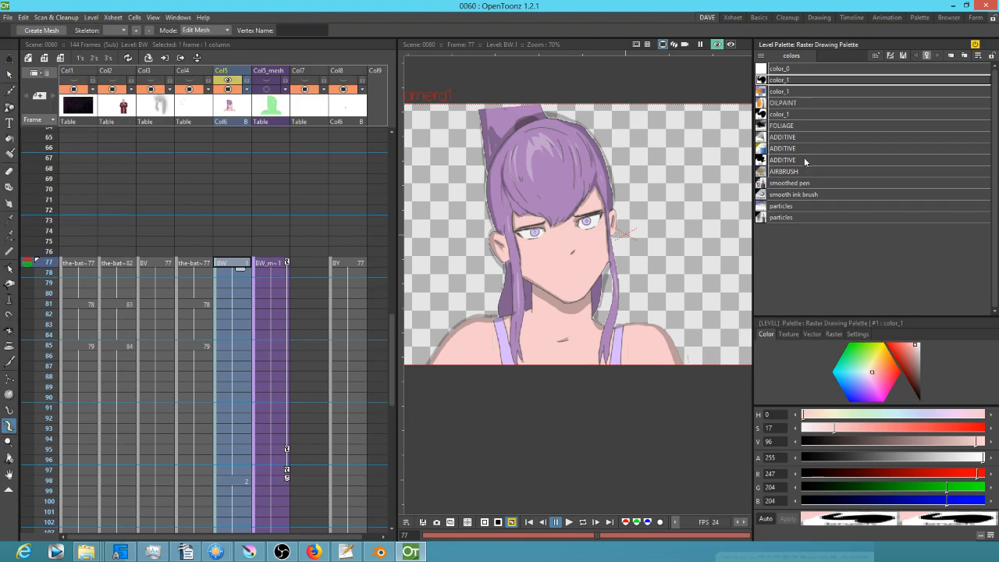
# Open the Stage Schematic, reposition the BW_mesh, Col5 and Col8 nodes, and close the schematic.
pyautogui.press('b')
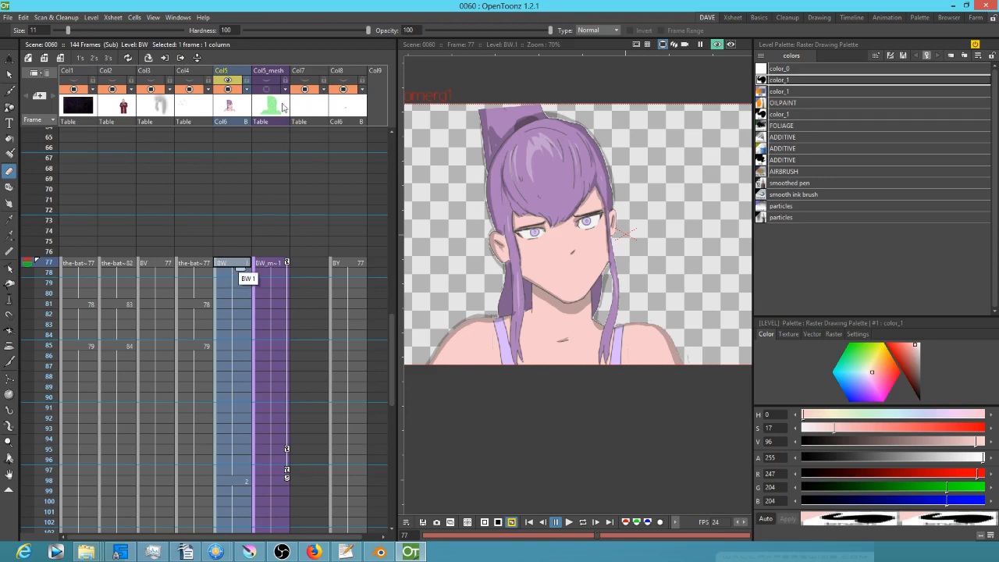
pyautogui.press('s')
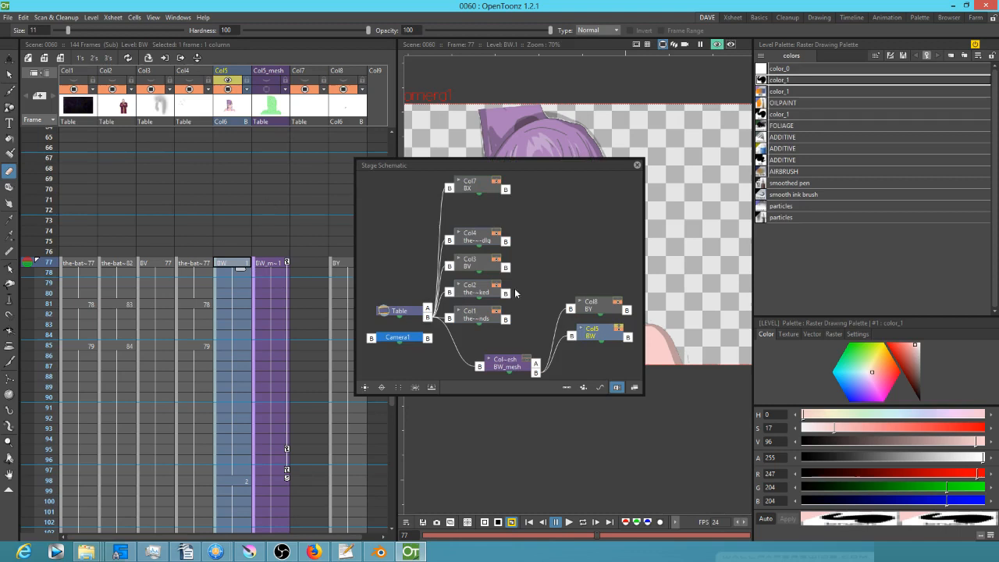
pyautogui.moveTo(509, 362); pyautogui.dragTo(502, 354)
pyautogui.moveTo(596, 335); pyautogui.dragTo(596, 357)
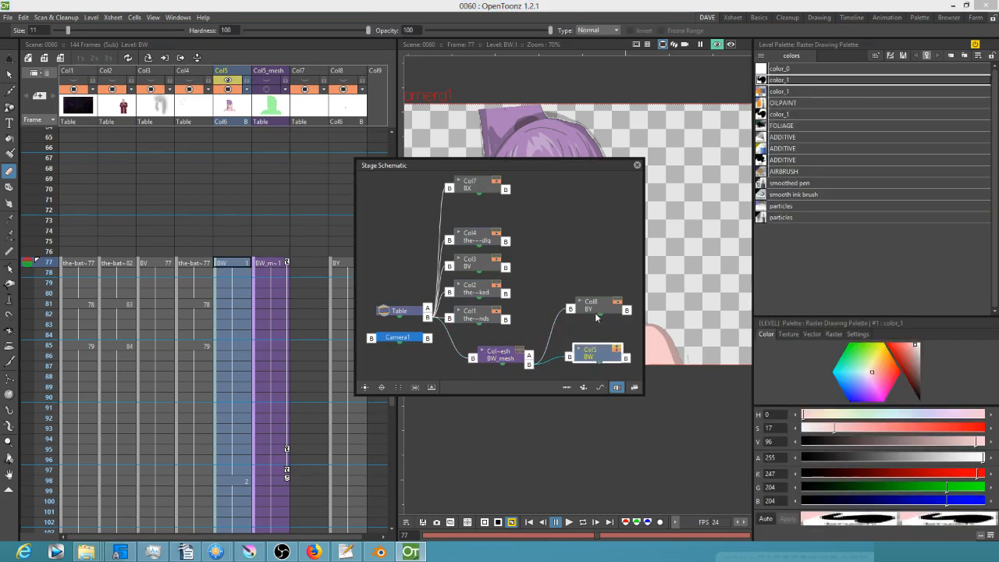
pyautogui.moveTo(597, 305); pyautogui.dragTo(597, 323)
pyautogui.click(637, 165)
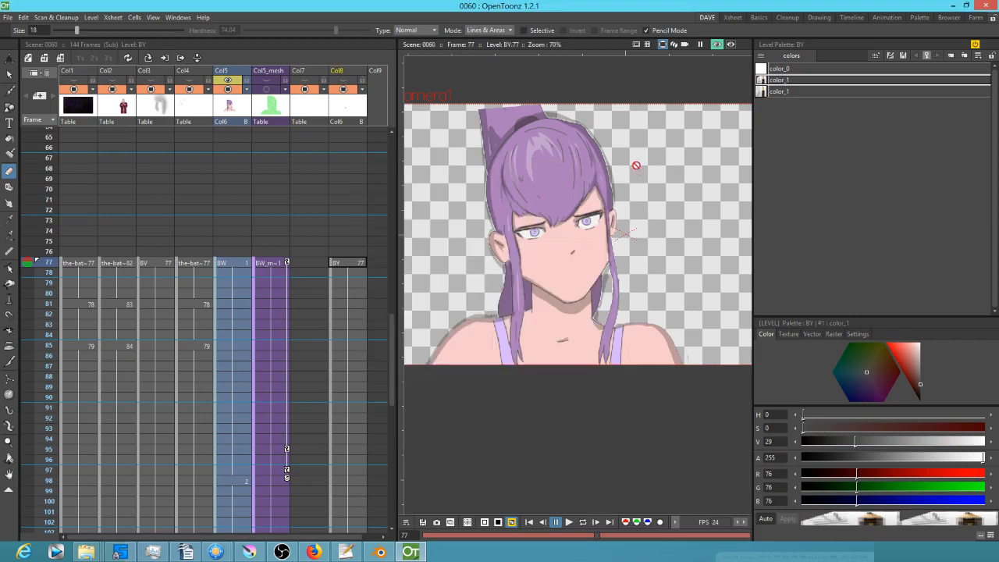
# Switch to the Drawing workspace.
pyautogui.click(818, 18)
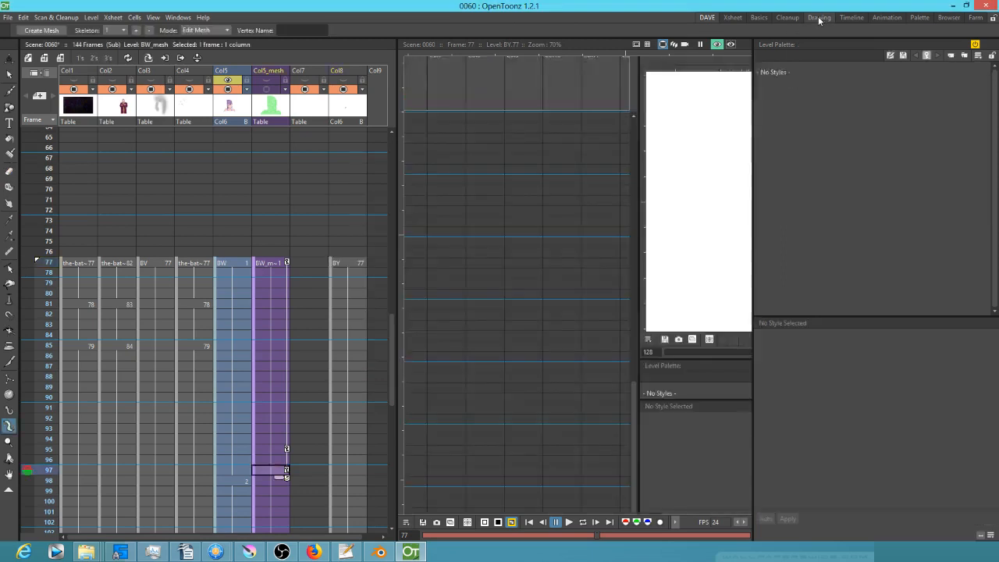
# View drawings 104 and 77 of the BY level and return to the DAVE workspace.
pyautogui.click(896, 151)
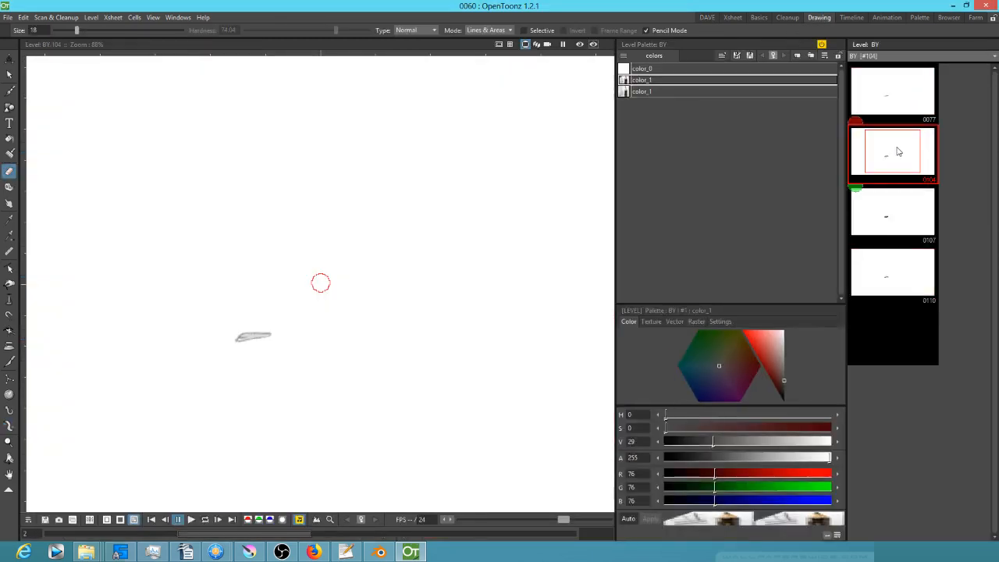
pyautogui.click(886, 99)
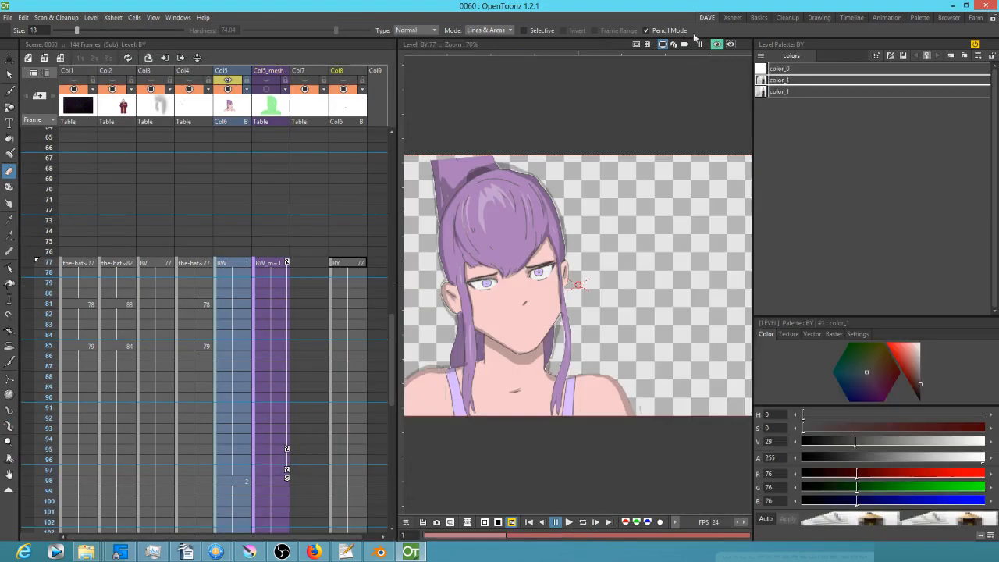
pyautogui.click(706, 18)
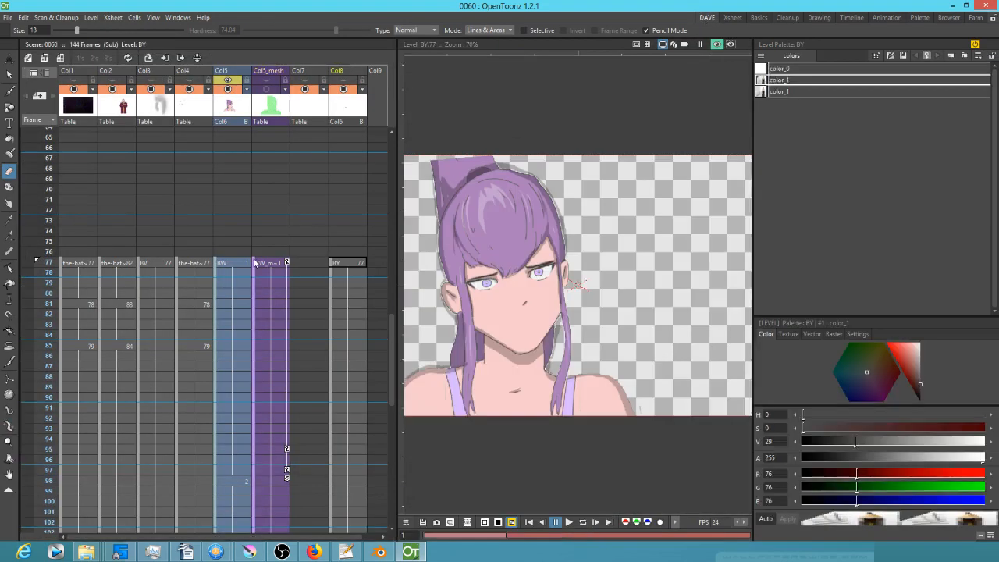
# Select Col5's BW drawing at frame 77 and compare the Drawing and Xsheet workspaces before returning to DAVE.
pyautogui.click(232, 111)
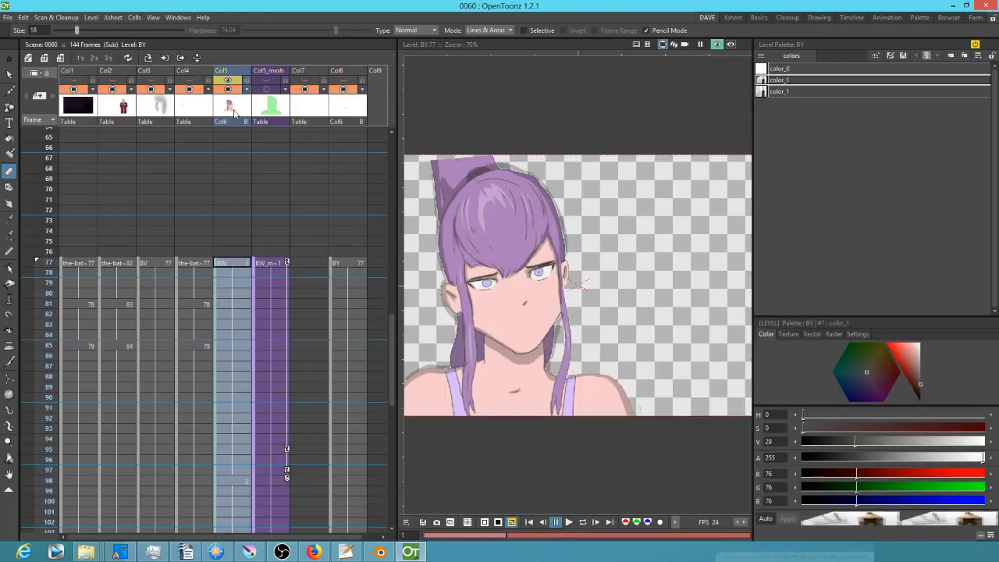
pyautogui.click(827, 19)
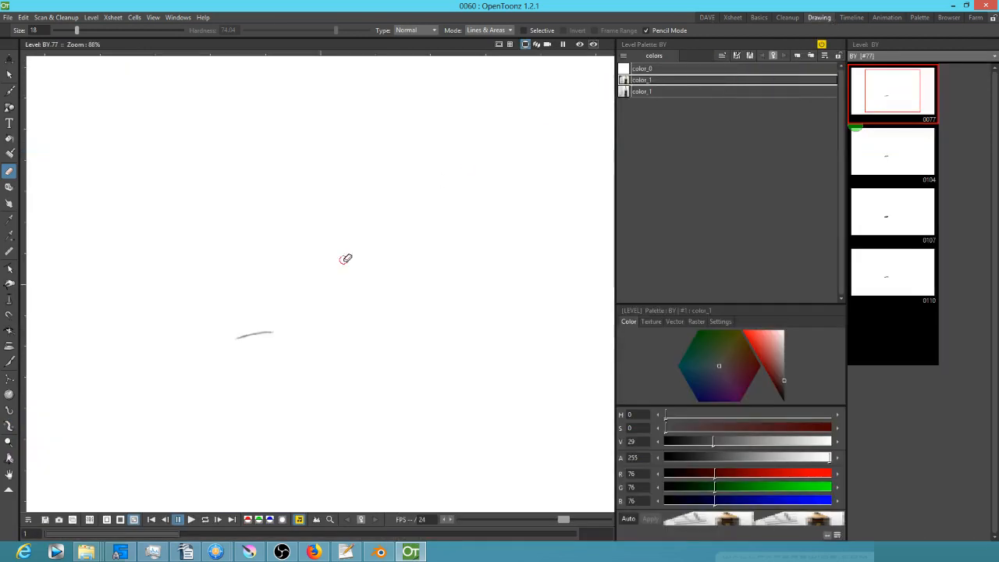
pyautogui.moveTo(289, 278)
pyautogui.mouseDown()
pyautogui.moveTo(567, 322)
pyautogui.moveTo(341, 312)
pyautogui.mouseUp()
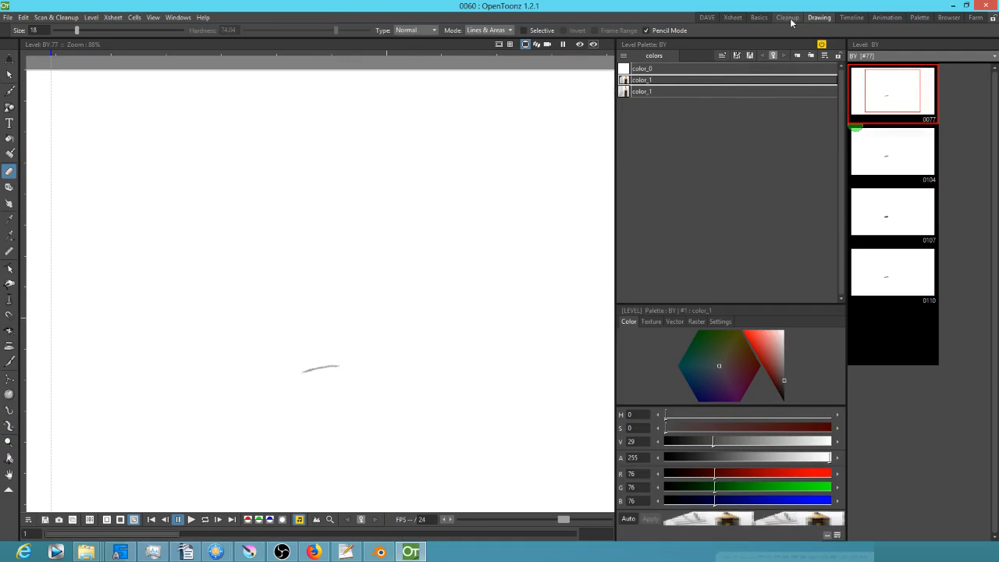
pyautogui.click(732, 17)
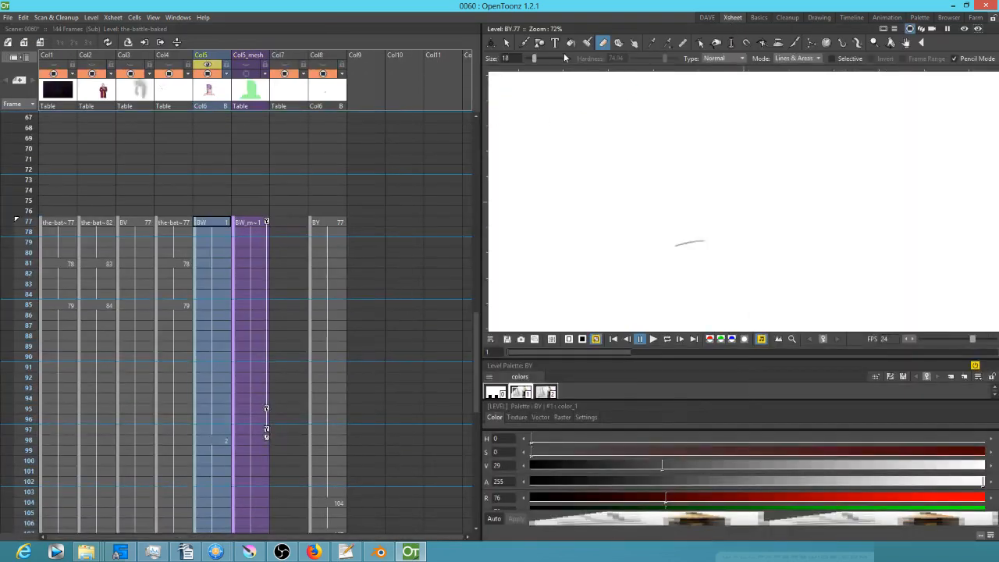
pyautogui.click(709, 18)
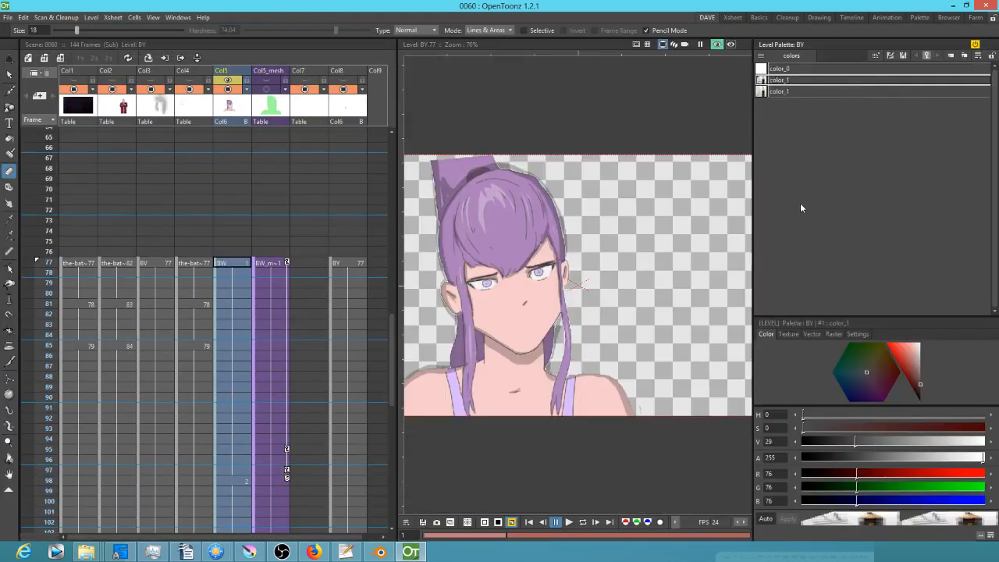
# Widen the viewer beside the Xsheet in the DAVE workspace and switch to the Drawing workspace.
pyautogui.moveTo(595, 288); pyautogui.dragTo(608, 251)
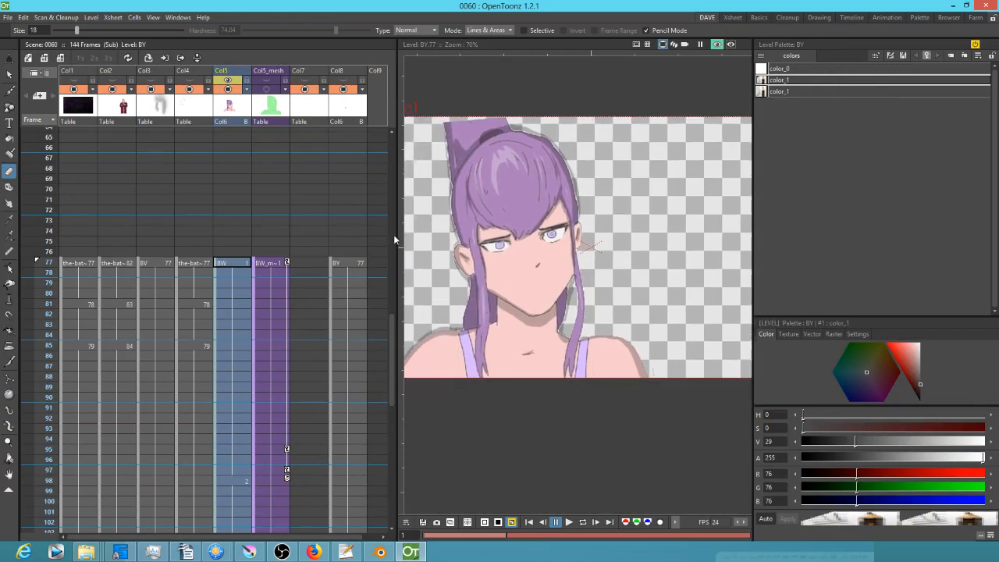
pyautogui.moveTo(395, 234); pyautogui.dragTo(359, 226)
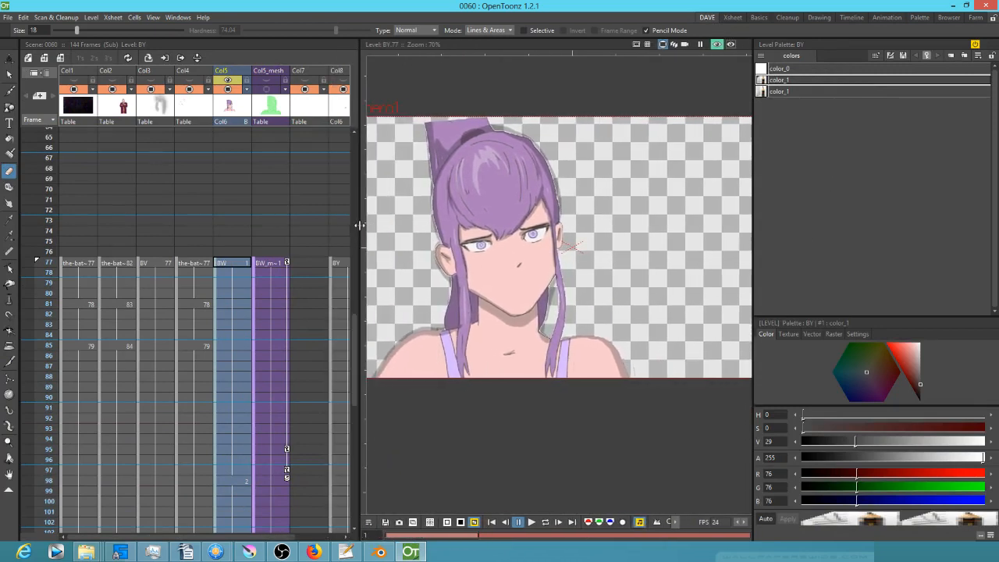
pyautogui.click(818, 19)
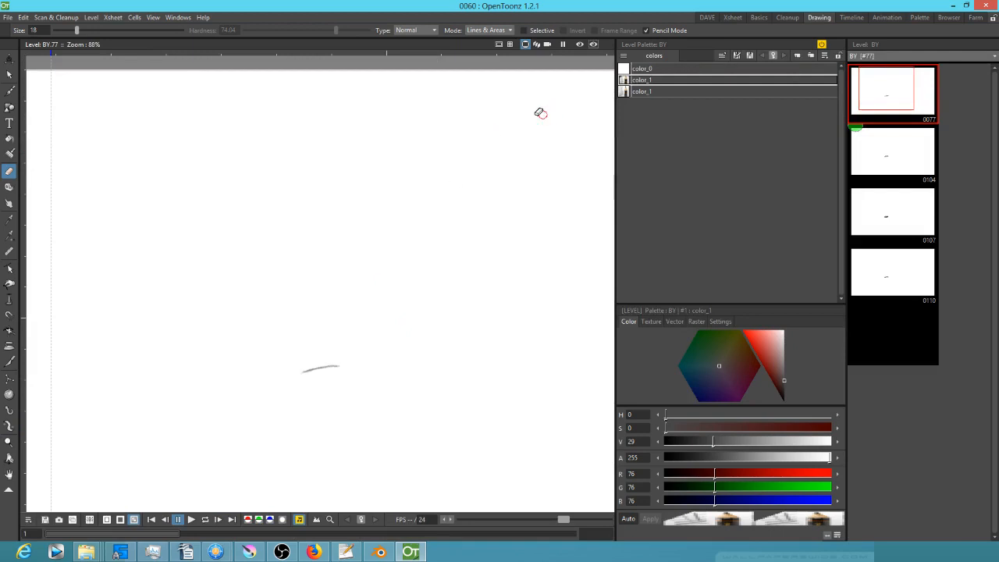
# Toggle the viewer's preview on and off and open drawing 1 of the BW level.
pyautogui.click(580, 44)
pyautogui.click(582, 46)
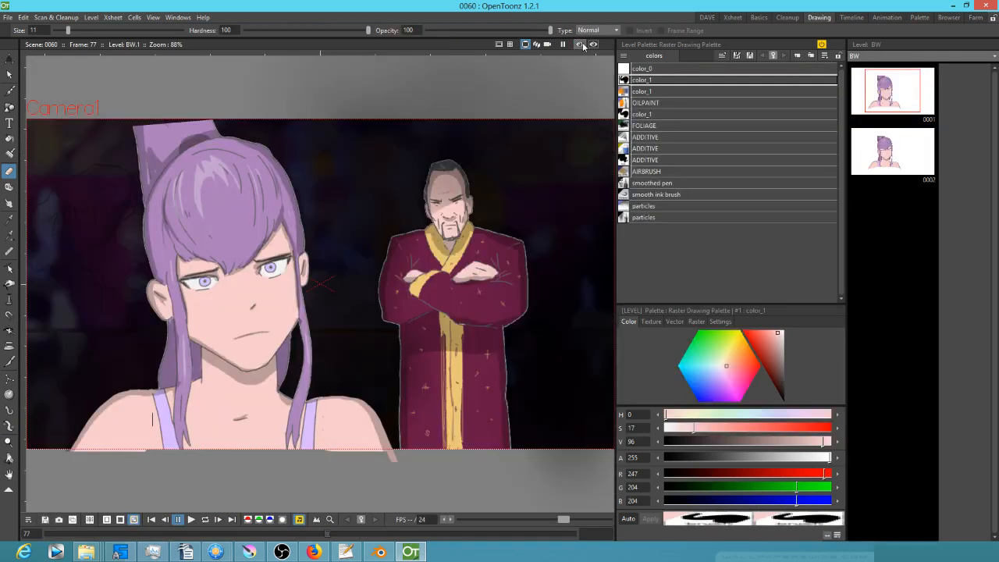
pyautogui.click(583, 44)
pyautogui.click(583, 45)
pyautogui.click(882, 97)
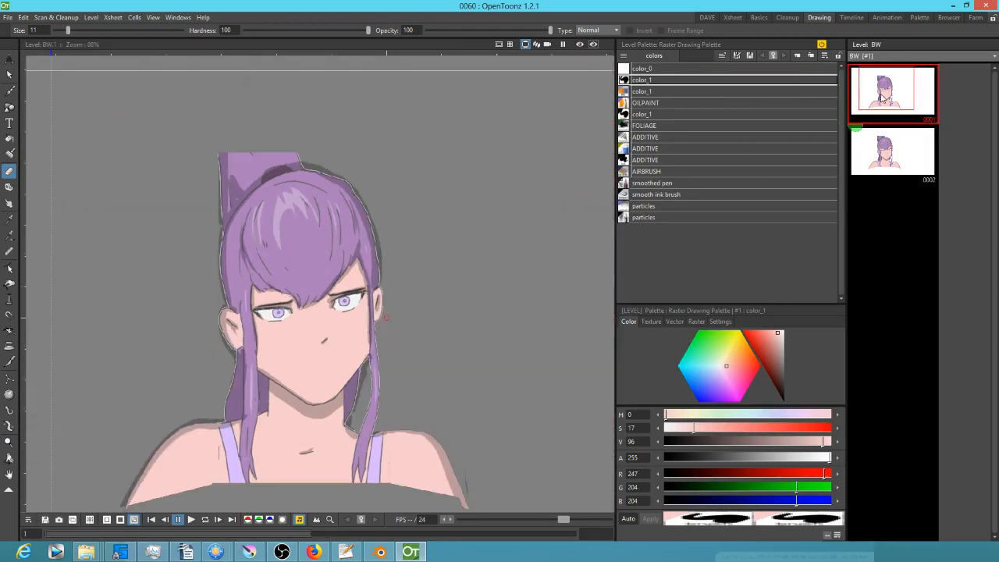
# Alternate between BW drawings 1 and 2 to compare them, ending on drawing 1.
pyautogui.click(892, 150)
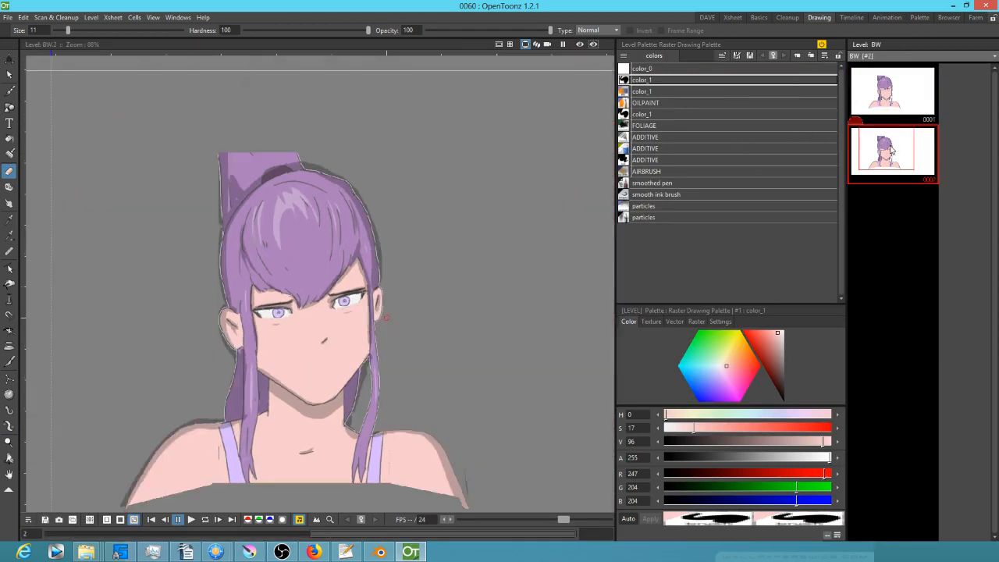
pyautogui.click(892, 100)
pyautogui.click(888, 152)
pyautogui.click(895, 108)
pyautogui.click(895, 148)
pyautogui.click(895, 112)
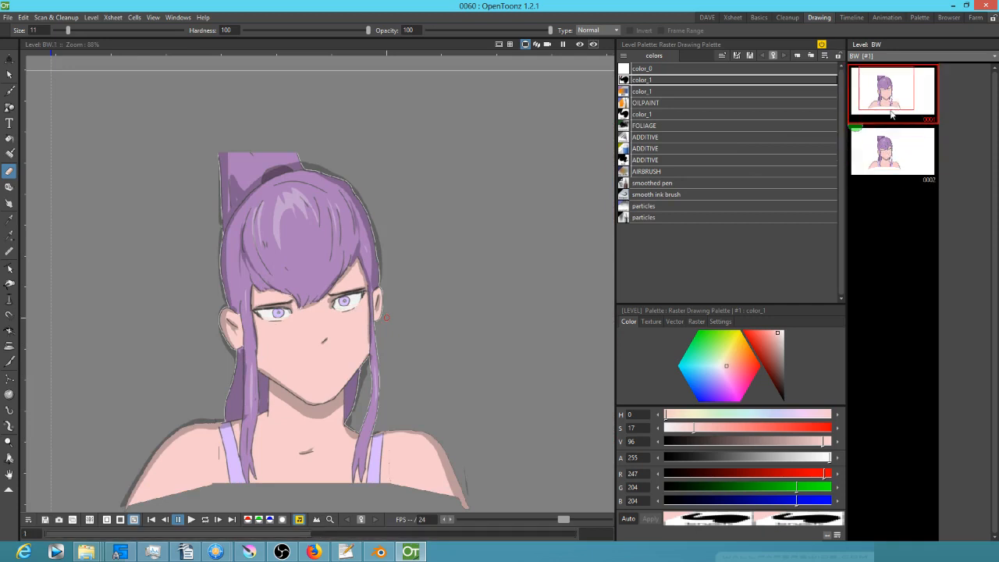
# Save the scene with its levels and, with eraser hardness 7.66, erase the pale fringe along the crown and right side of the hair.
pyautogui.click(9, 18)
pyautogui.click(23, 53)
pyautogui.moveTo(303, 155); pyautogui.dragTo(305, 161)
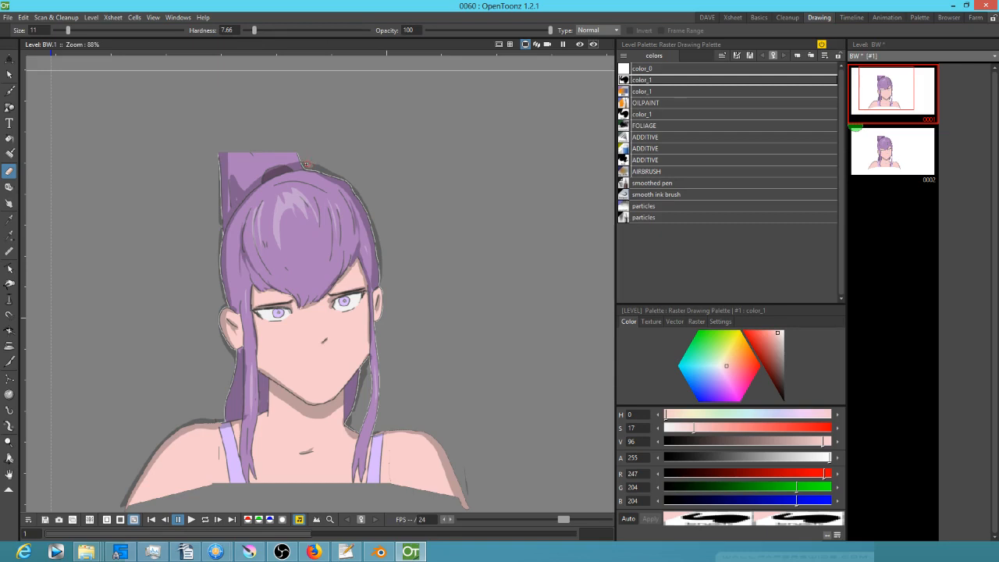
pyautogui.scroll(5, 341, 191)
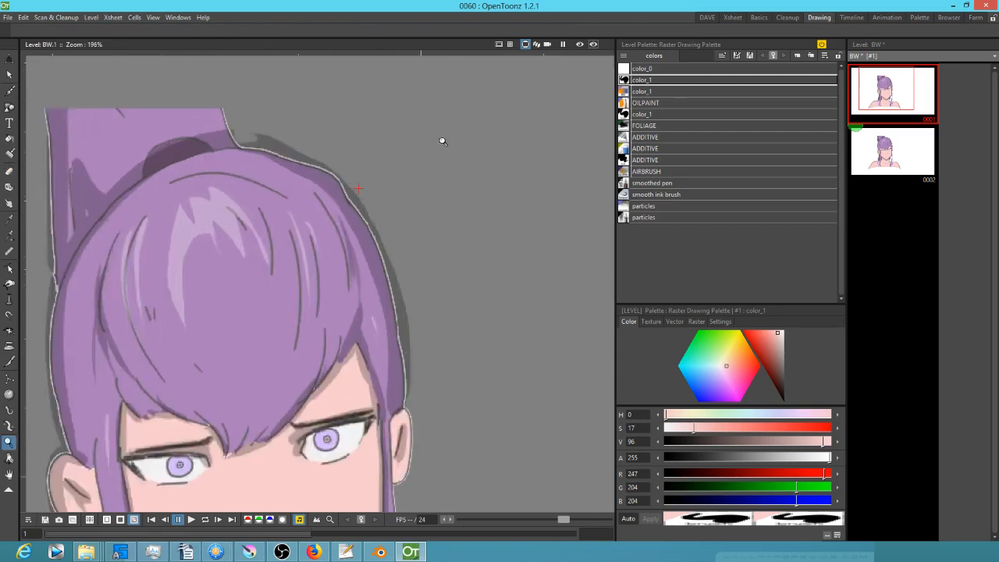
pyautogui.moveTo(219, 124); pyautogui.dragTo(205, 94)
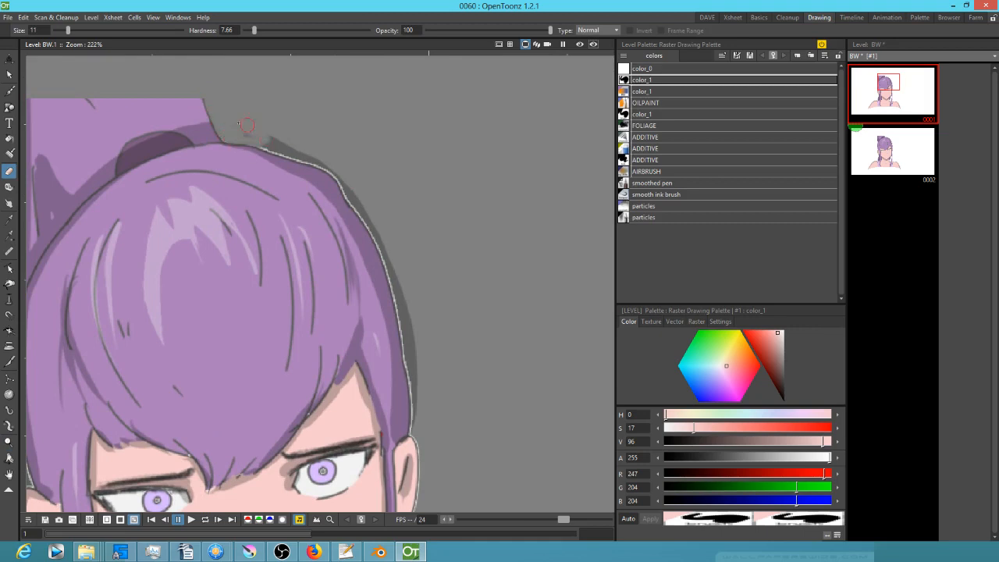
pyautogui.moveTo(250, 118)
pyautogui.mouseDown()
pyautogui.moveTo(312, 157)
pyautogui.moveTo(303, 146)
pyautogui.moveTo(334, 167)
pyautogui.moveTo(322, 163)
pyautogui.moveTo(339, 147)
pyautogui.moveTo(331, 162)
pyautogui.moveTo(349, 199)
pyautogui.moveTo(347, 189)
pyautogui.moveTo(389, 237)
pyautogui.moveTo(379, 210)
pyautogui.moveTo(362, 203)
pyautogui.moveTo(369, 221)
pyautogui.moveTo(360, 209)
pyautogui.moveTo(407, 273)
pyautogui.moveTo(384, 249)
pyautogui.moveTo(407, 328)
pyautogui.mouseUp()
pyautogui.moveTo(399, 273)
pyautogui.mouseDown()
pyautogui.moveTo(414, 338)
pyautogui.moveTo(398, 297)
pyautogui.moveTo(412, 429)
pyautogui.moveTo(407, 339)
pyautogui.mouseUp()
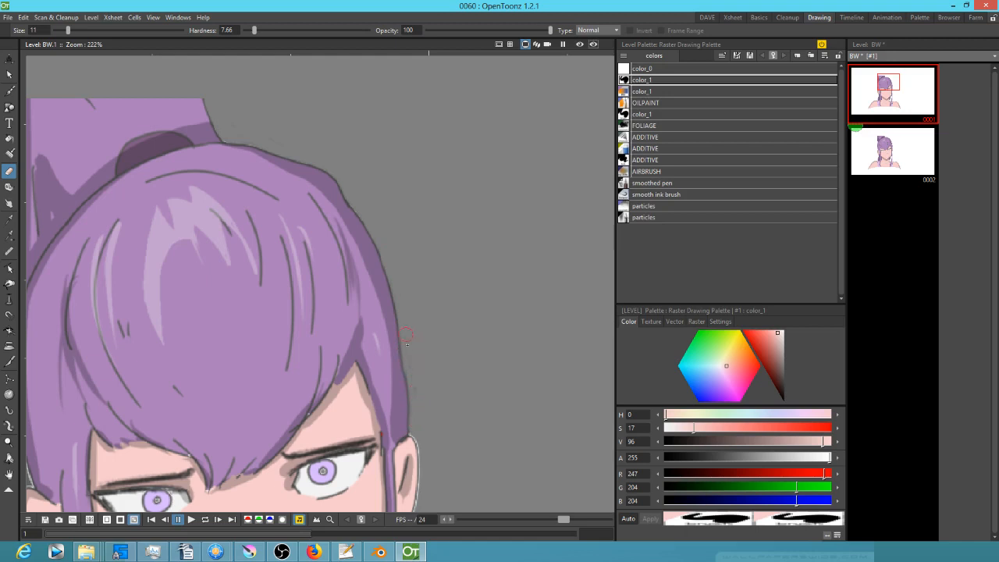
# Erase the fringe around the right-hand ear and down the outer hair strand, undoing the strokes that cut into the strand.
pyautogui.moveTo(457, 402); pyautogui.dragTo(429, 161)
pyautogui.moveTo(388, 258)
pyautogui.mouseDown()
pyautogui.moveTo(390, 334)
pyautogui.moveTo(394, 319)
pyautogui.mouseUp()
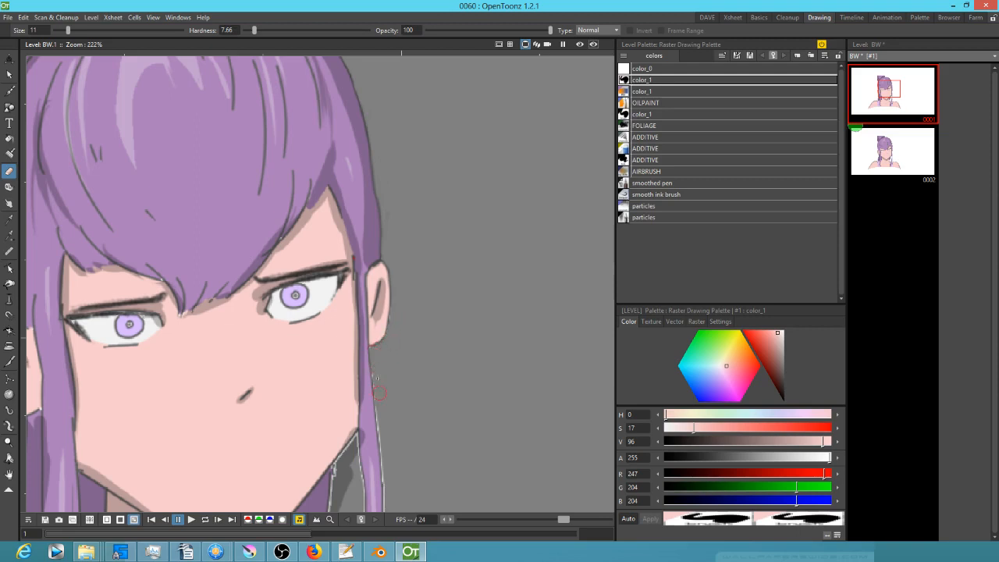
pyautogui.moveTo(433, 402)
pyautogui.mouseDown()
pyautogui.moveTo(442, 285)
pyautogui.moveTo(387, 297)
pyautogui.moveTo(394, 362)
pyautogui.mouseUp()
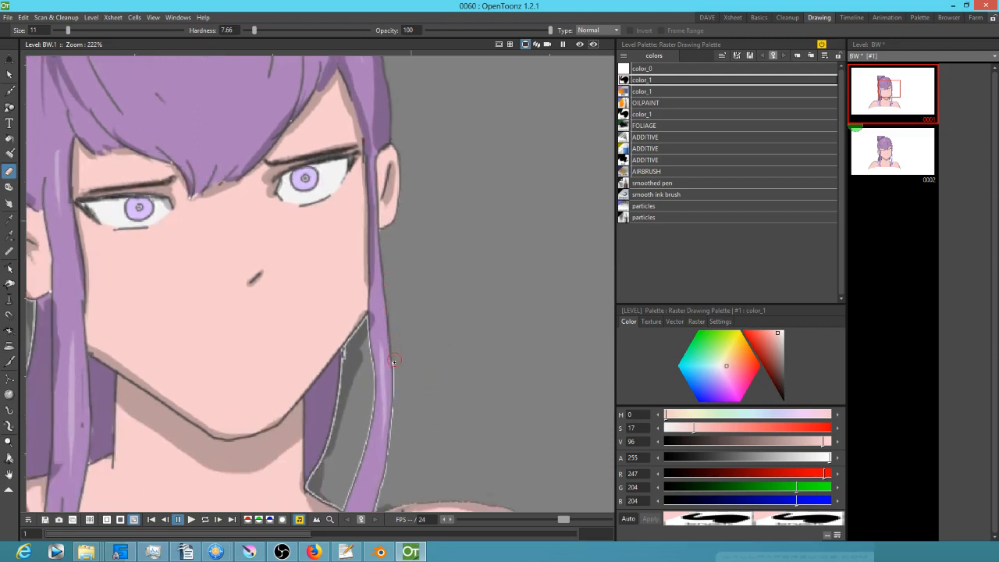
pyautogui.moveTo(389, 316); pyautogui.dragTo(386, 352)
pyautogui.hotkey('ctrl', 'z')
pyautogui.moveTo(391, 396); pyautogui.dragTo(367, 425)
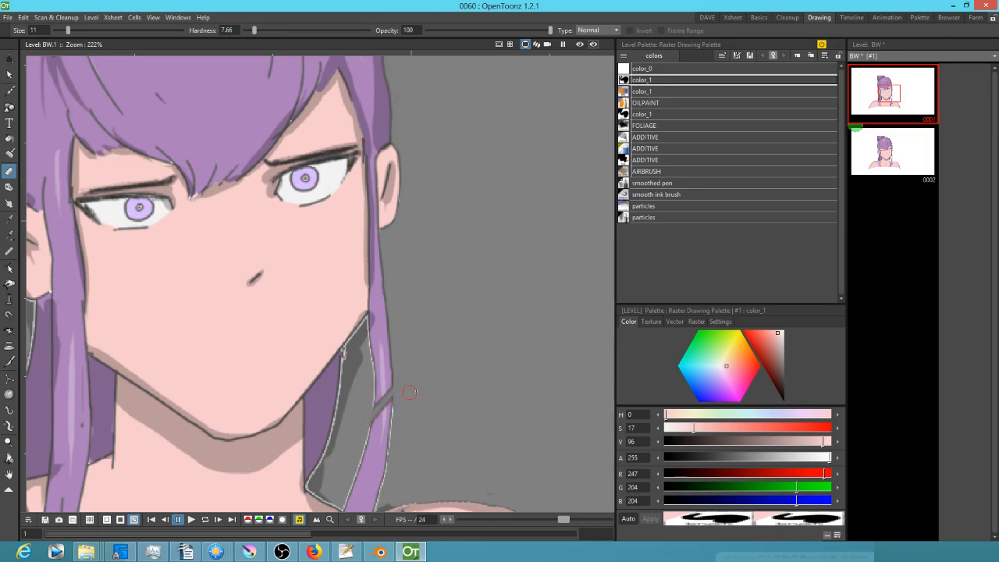
pyautogui.hotkey('ctrl', 'z')
pyautogui.moveTo(423, 401); pyautogui.dragTo(444, 293)
# Preview frame 77 to check the cleaned hair strand against transparency, and return to BW drawing 1.
pyautogui.click(580, 45)
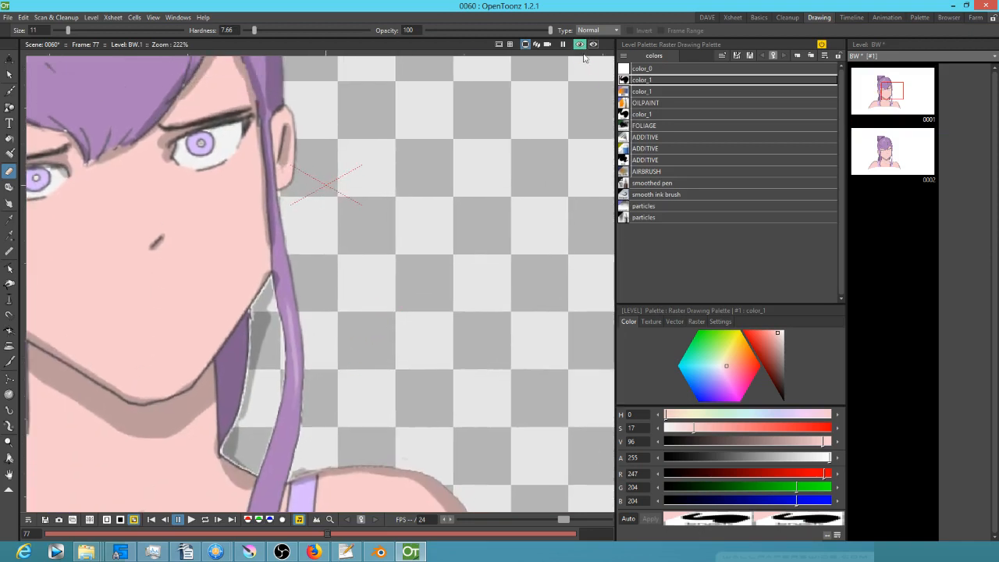
pyautogui.click(580, 45)
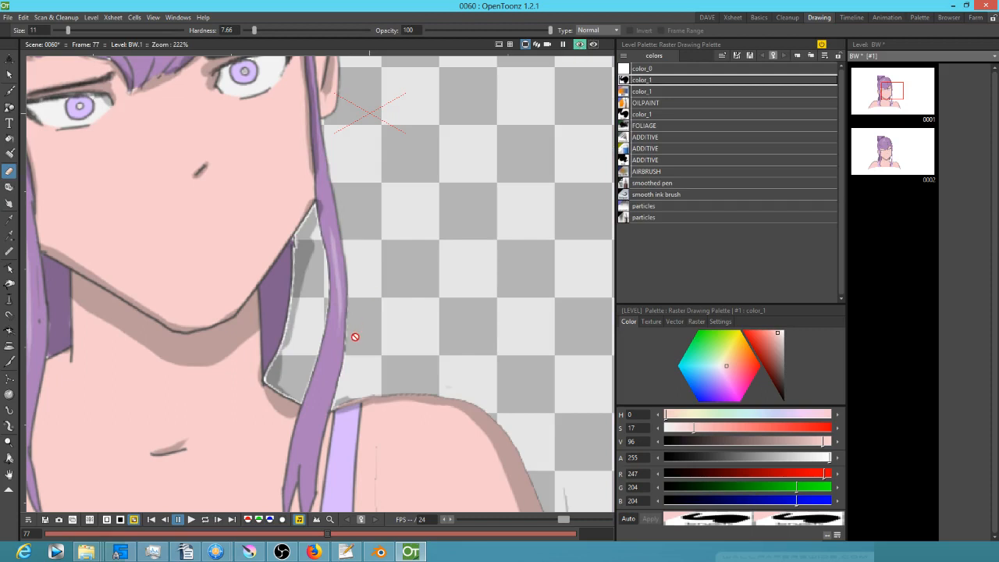
pyautogui.click(580, 44)
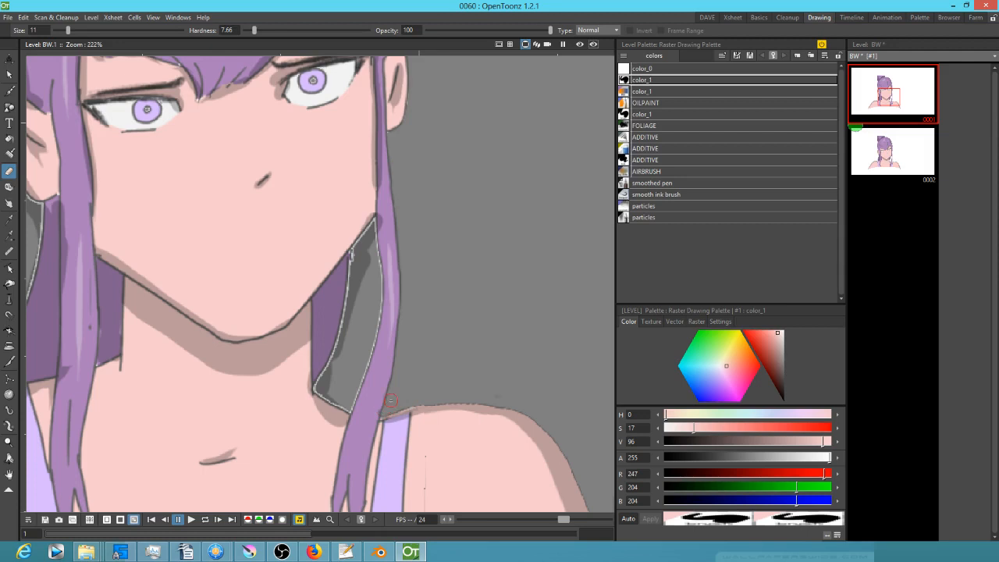
# Erase the fringe and grey shading inside the gap between the neck and the right-hand hair strand.
pyautogui.moveTo(365, 260); pyautogui.dragTo(371, 227)
pyautogui.moveTo(358, 246); pyautogui.dragTo(355, 261)
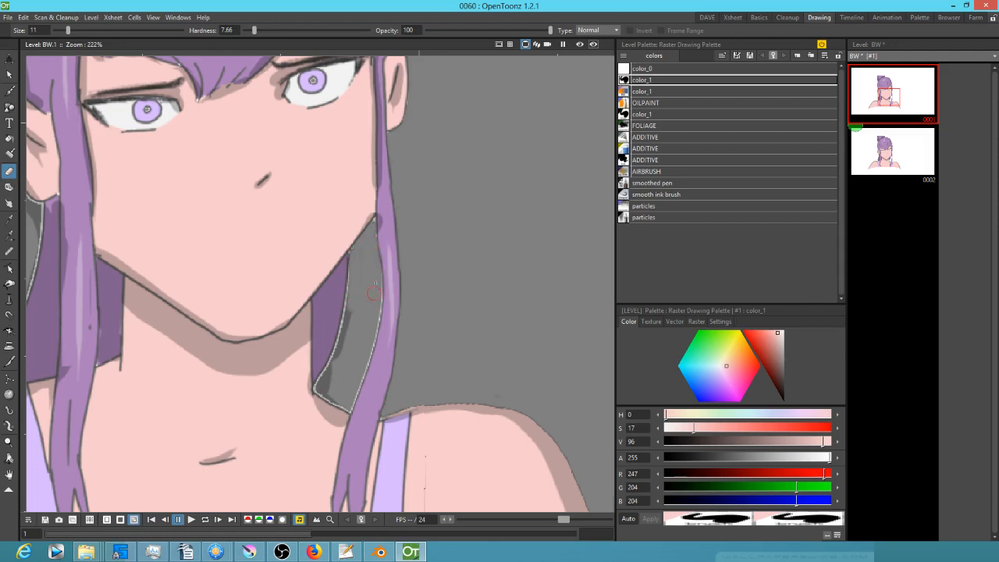
pyautogui.moveTo(377, 312)
pyautogui.mouseDown()
pyautogui.moveTo(352, 409)
pyautogui.moveTo(316, 389)
pyautogui.moveTo(346, 315)
pyautogui.moveTo(326, 392)
pyautogui.mouseUp()
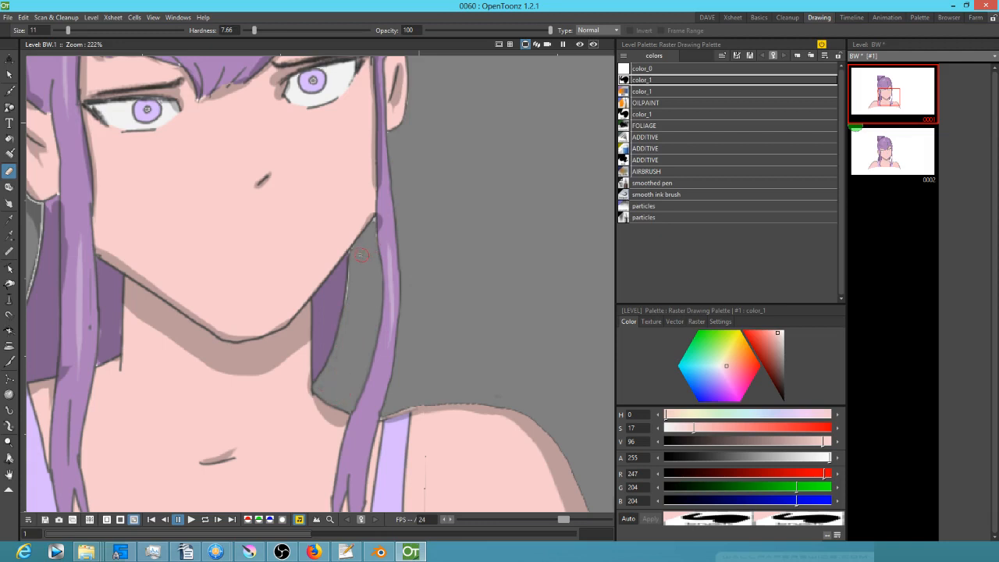
pyautogui.moveTo(353, 257); pyautogui.dragTo(353, 263)
# Erase the stray marks and rough fringe along the right-hand shoulder and compare the cleanup with BW drawing 2.
pyautogui.moveTo(504, 392); pyautogui.dragTo(399, 275)
pyautogui.moveTo(508, 421); pyautogui.dragTo(515, 468)
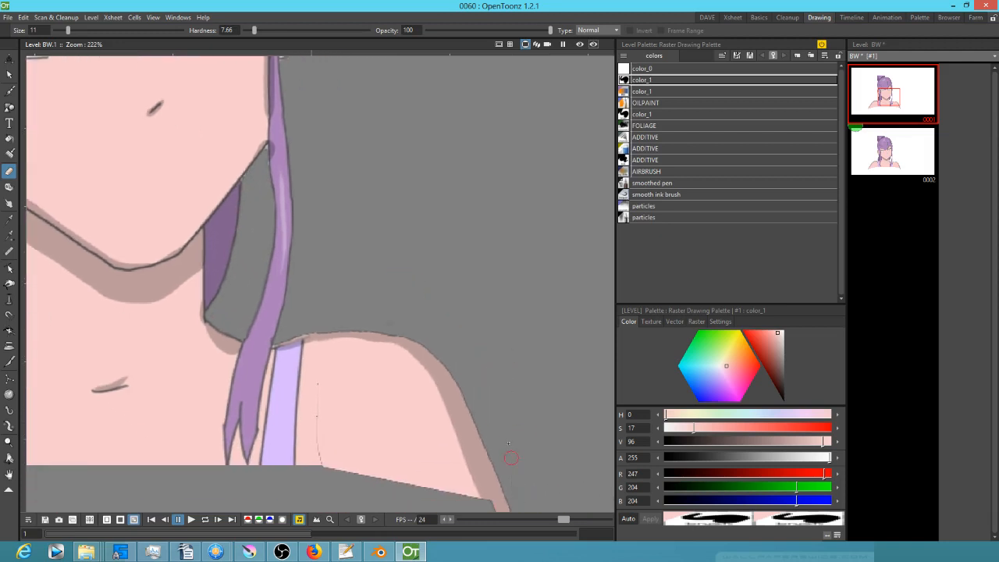
pyautogui.moveTo(452, 370); pyautogui.dragTo(506, 493)
pyautogui.moveTo(285, 338)
pyautogui.mouseDown()
pyautogui.moveTo(402, 340)
pyautogui.moveTo(450, 375)
pyautogui.mouseUp()
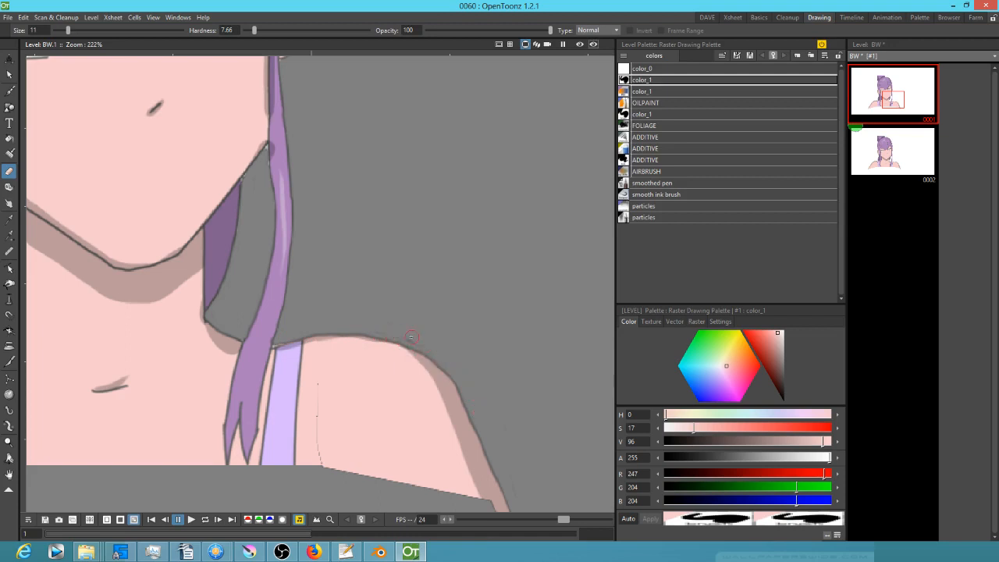
pyautogui.press('.')
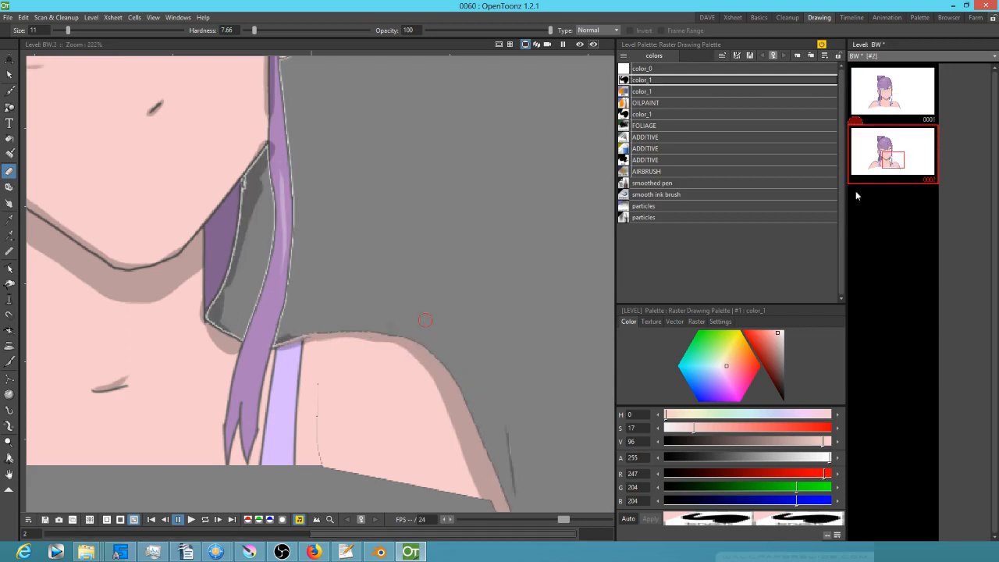
pyautogui.press(',')
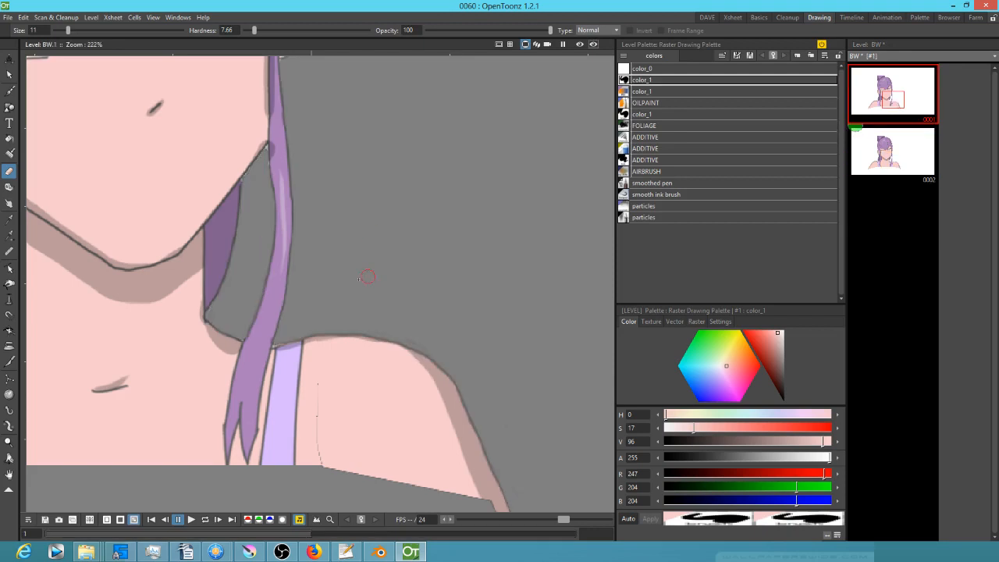
# Set the eraser size to 4 and erase the fringe along the ponytail's left-hand edge.
pyautogui.moveTo(69, 31); pyautogui.dragTo(61, 32)
pyautogui.moveTo(533, 419); pyautogui.dragTo(592, 349)
pyautogui.moveTo(430, 314); pyautogui.dragTo(497, 384)
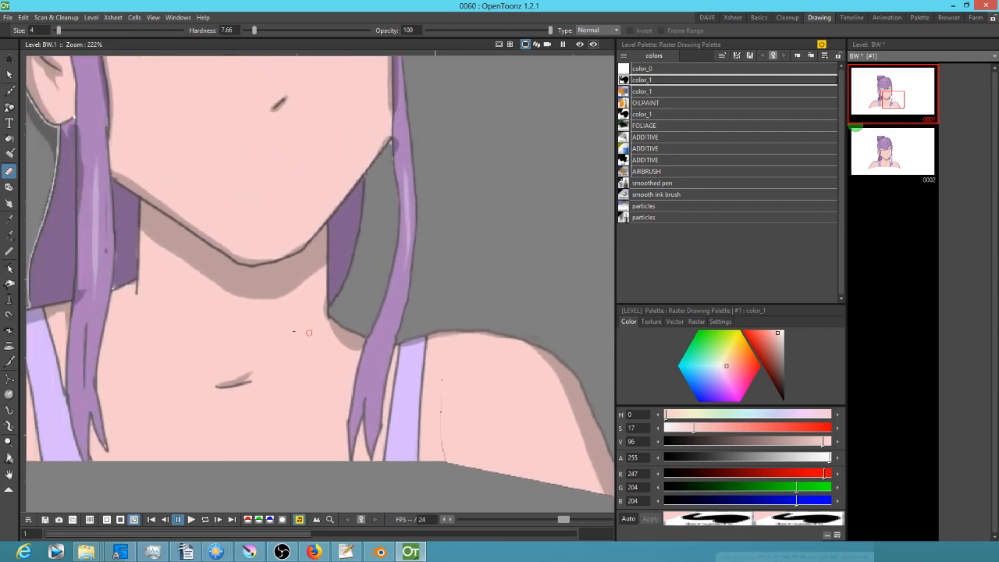
pyautogui.moveTo(294, 331); pyautogui.dragTo(401, 415)
pyautogui.moveTo(346, 209); pyautogui.dragTo(346, 297)
pyautogui.moveTo(258, 78); pyautogui.dragTo(231, 301)
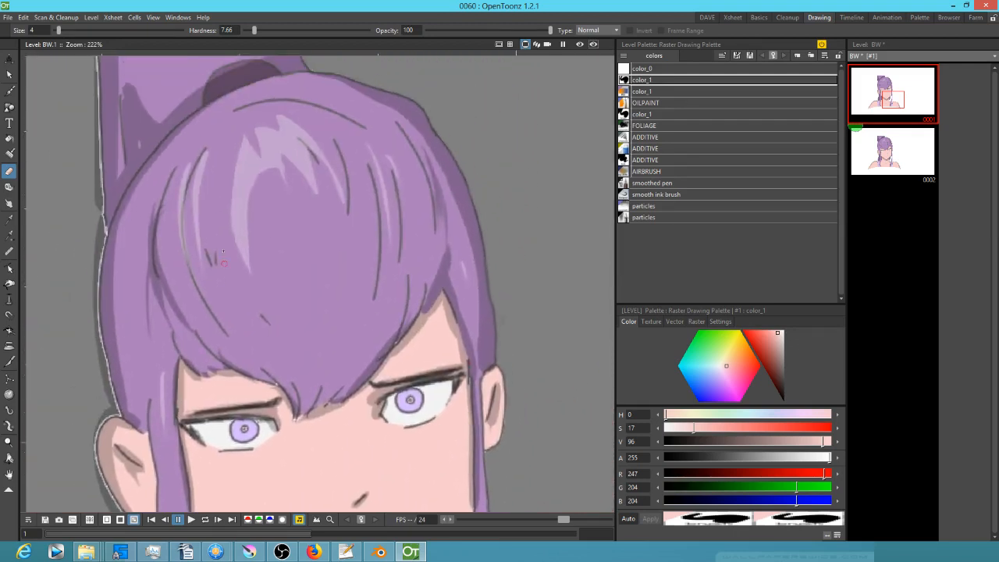
pyautogui.moveTo(232, 153); pyautogui.dragTo(247, 285)
pyautogui.moveTo(79, 180); pyautogui.dragTo(84, 234)
pyautogui.moveTo(80, 278)
pyautogui.mouseDown()
pyautogui.moveTo(85, 235)
pyautogui.moveTo(84, 345)
pyautogui.mouseUp()
pyautogui.moveTo(83, 300); pyautogui.dragTo(89, 345)
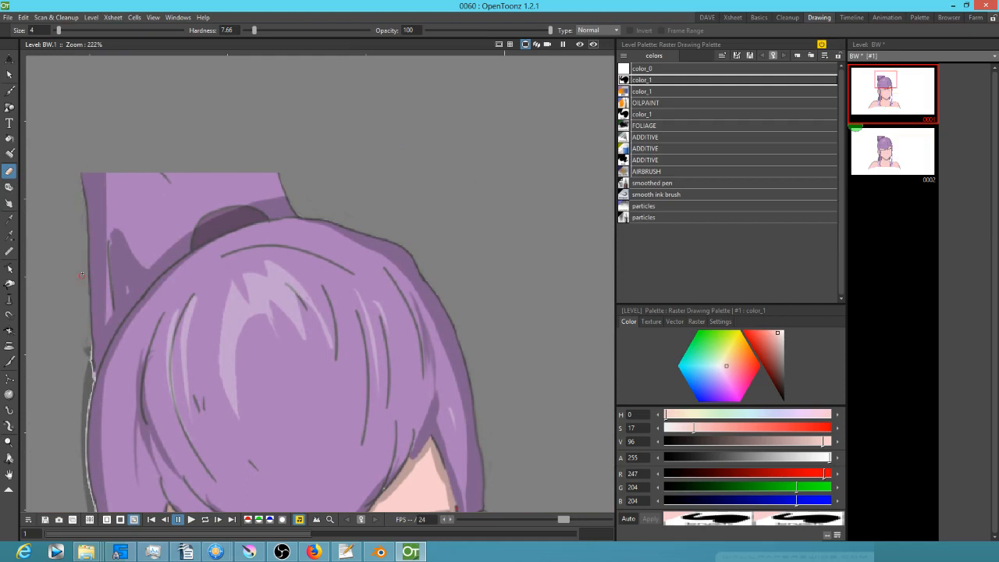
pyautogui.moveTo(242, 313); pyautogui.dragTo(284, 199)
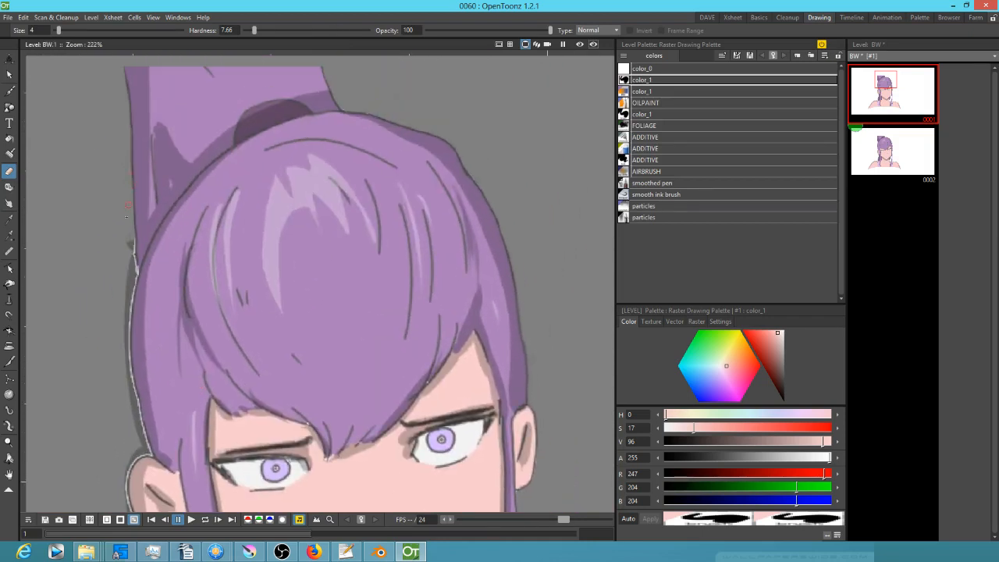
# Set the eraser size to 9 and erase the white and grey fringe down the left-hand hair outline to the ear's upper edge.
pyautogui.moveTo(59, 31); pyautogui.dragTo(66, 30)
pyautogui.moveTo(134, 277)
pyautogui.mouseDown()
pyautogui.moveTo(129, 357)
pyautogui.moveTo(150, 453)
pyautogui.moveTo(129, 379)
pyautogui.moveTo(131, 270)
pyautogui.mouseUp()
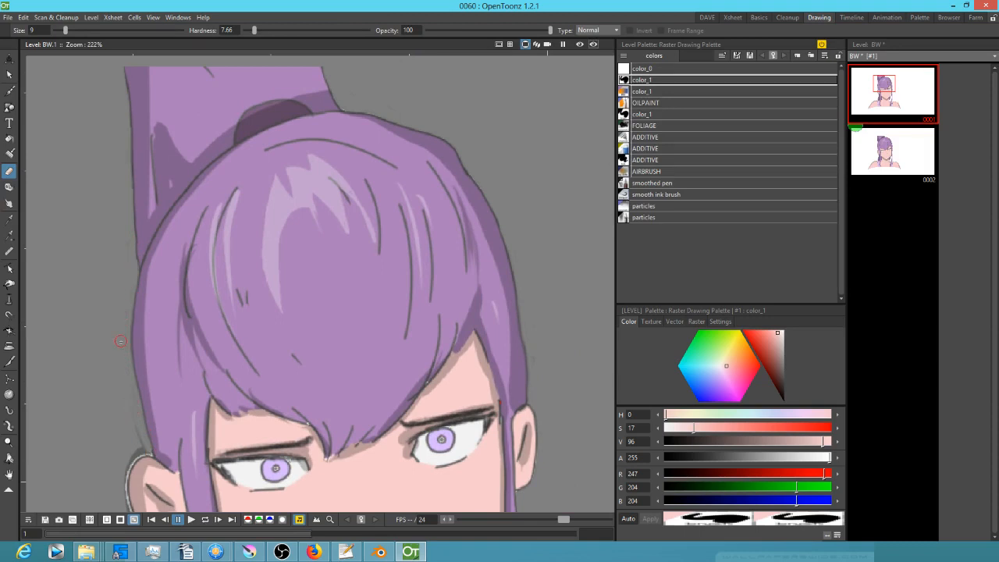
pyautogui.moveTo(238, 332); pyautogui.dragTo(303, 171)
pyautogui.moveTo(215, 293)
pyautogui.mouseDown()
pyautogui.moveTo(195, 309)
pyautogui.moveTo(189, 333)
pyautogui.mouseUp()
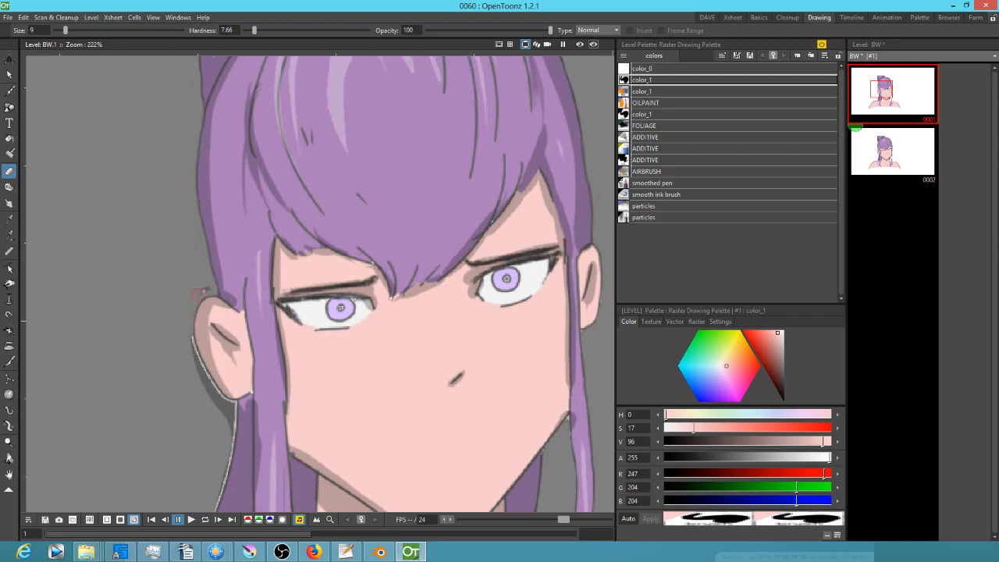
# Erase the fringe and grey shading around the left-hand ear and down the outer edge of the hair behind the neck.
pyautogui.moveTo(352, 329)
pyautogui.mouseDown()
pyautogui.moveTo(357, 317)
pyautogui.moveTo(305, 195)
pyautogui.mouseUp()
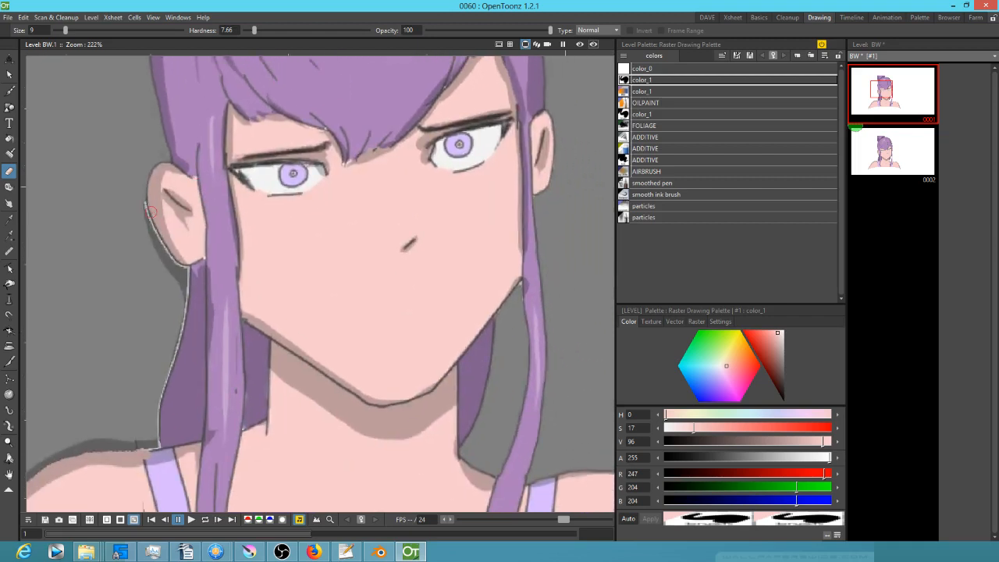
pyautogui.moveTo(143, 193); pyautogui.dragTo(157, 244)
pyautogui.moveTo(146, 210)
pyautogui.mouseDown()
pyautogui.moveTo(161, 254)
pyautogui.moveTo(149, 216)
pyautogui.moveTo(167, 263)
pyautogui.moveTo(154, 233)
pyautogui.moveTo(188, 268)
pyautogui.moveTo(162, 389)
pyautogui.mouseUp()
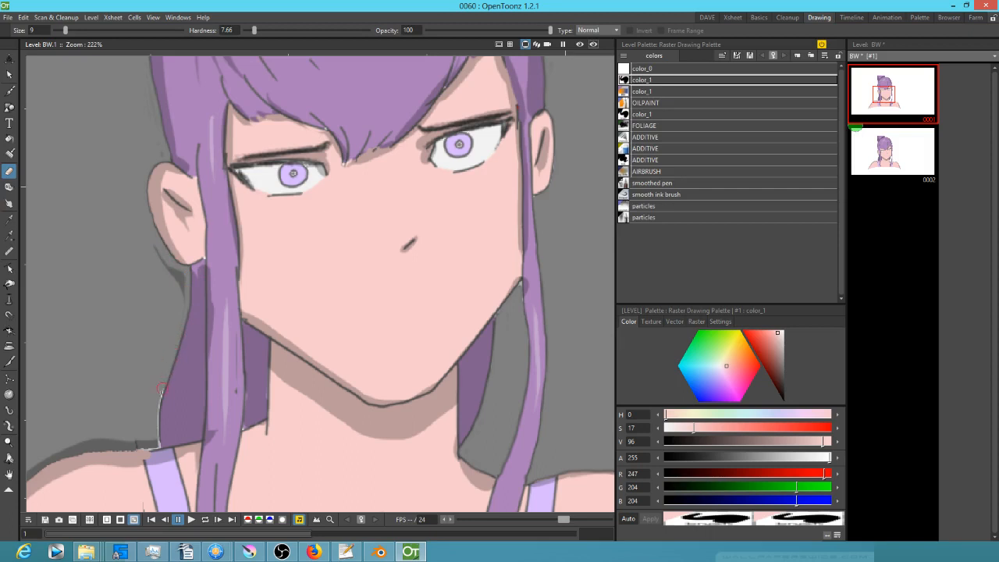
pyautogui.moveTo(155, 423); pyautogui.dragTo(157, 440)
pyautogui.moveTo(181, 284)
pyautogui.mouseDown()
pyautogui.moveTo(180, 307)
pyautogui.moveTo(181, 276)
pyautogui.moveTo(162, 254)
pyautogui.mouseUp()
# Erase the dark grey fringe along the left-hand shoulder outline, from the hair down to the arm.
pyautogui.moveTo(339, 375); pyautogui.dragTo(411, 189)
pyautogui.moveTo(287, 268); pyautogui.dragTo(432, 275)
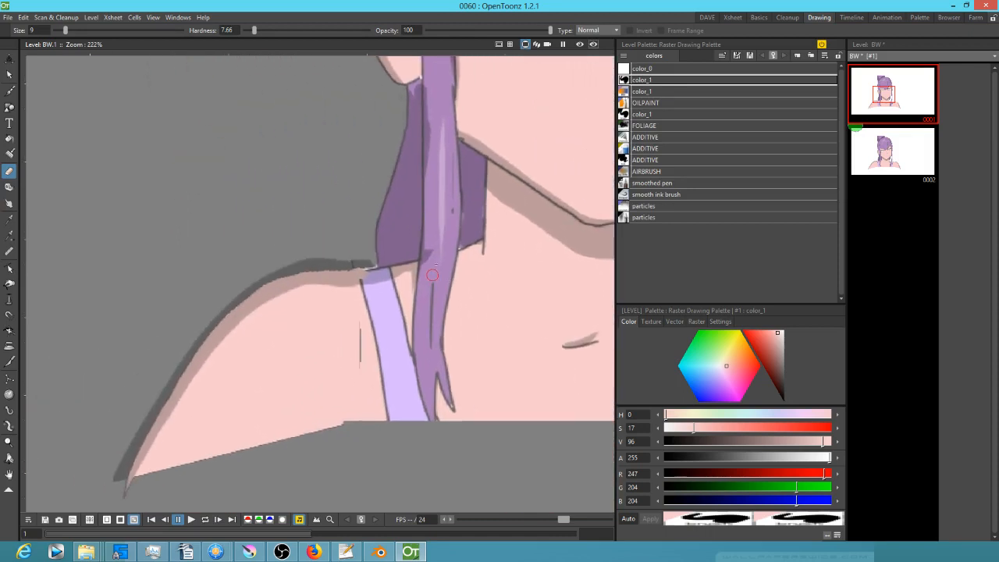
pyautogui.moveTo(464, 435); pyautogui.dragTo(416, 408)
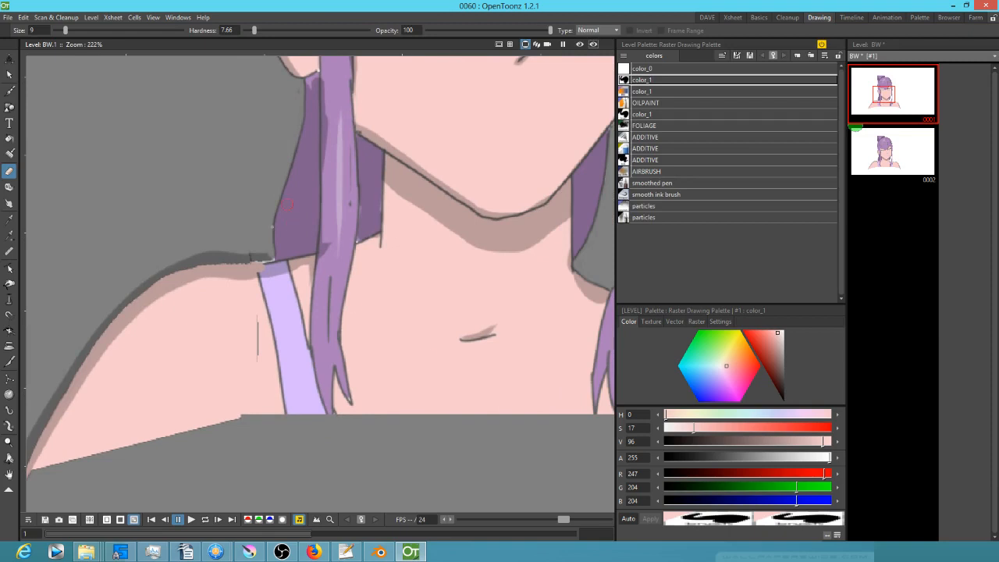
pyautogui.moveTo(270, 259)
pyautogui.mouseDown()
pyautogui.moveTo(183, 269)
pyautogui.moveTo(127, 308)
pyautogui.moveTo(61, 393)
pyautogui.moveTo(29, 471)
pyautogui.moveTo(104, 468)
pyautogui.moveTo(109, 425)
pyautogui.moveTo(105, 461)
pyautogui.moveTo(167, 335)
pyautogui.moveTo(198, 306)
pyautogui.mouseUp()
pyautogui.moveTo(236, 267)
pyautogui.mouseDown()
pyautogui.moveTo(278, 249)
pyautogui.moveTo(347, 248)
pyautogui.moveTo(274, 247)
pyautogui.mouseUp()
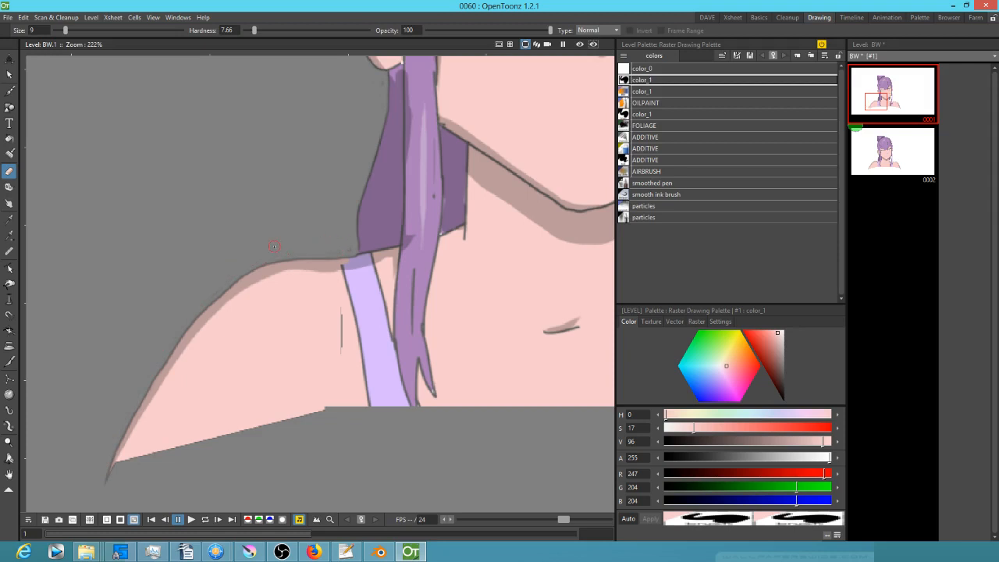
# Clean the remaining rough edge on the right-hand shoulder curve and save the scene and all its levels.
pyautogui.moveTo(444, 316); pyautogui.dragTo(152, 348)
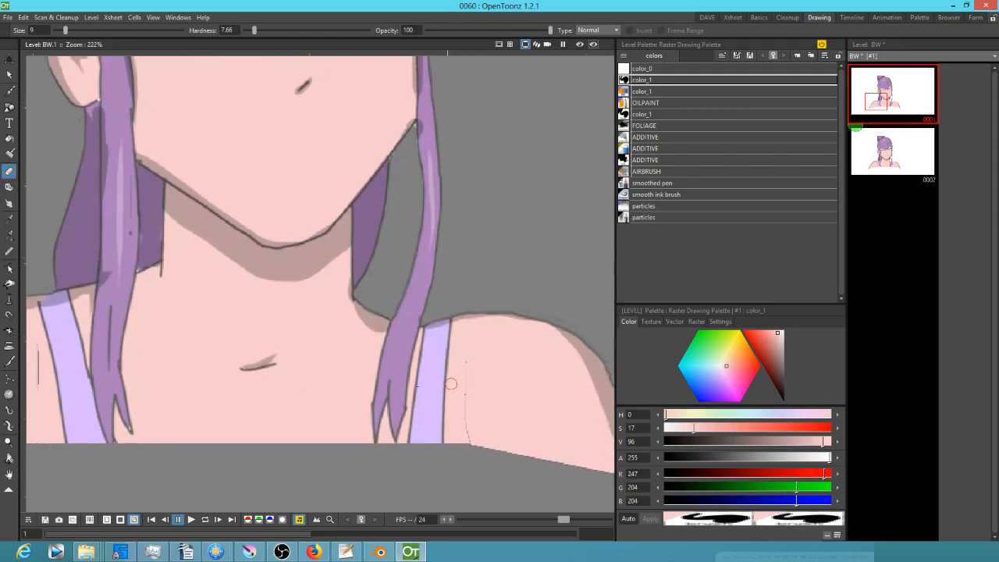
pyautogui.moveTo(464, 380); pyautogui.dragTo(230, 315)
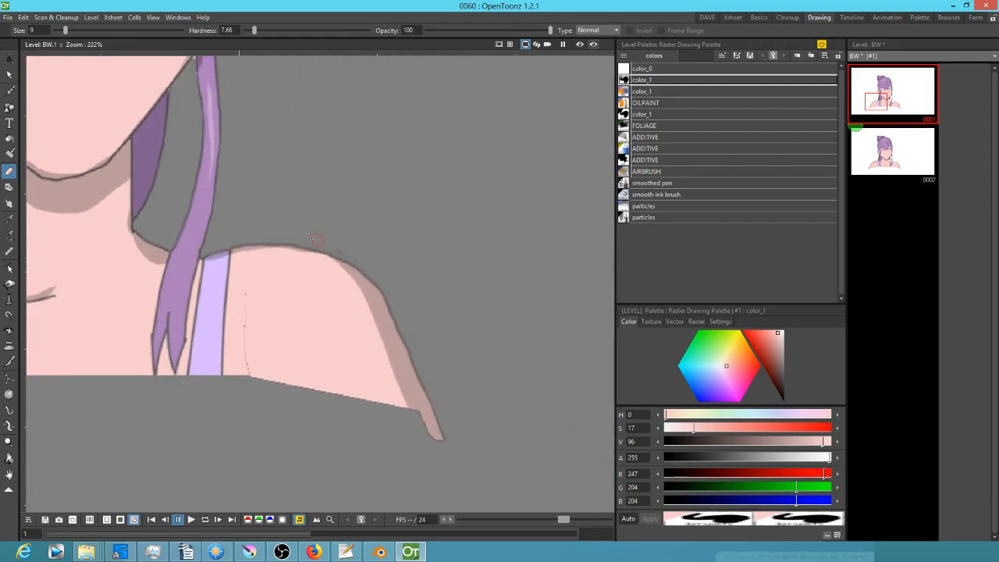
pyautogui.moveTo(366, 269); pyautogui.dragTo(392, 292)
pyautogui.click(8, 18)
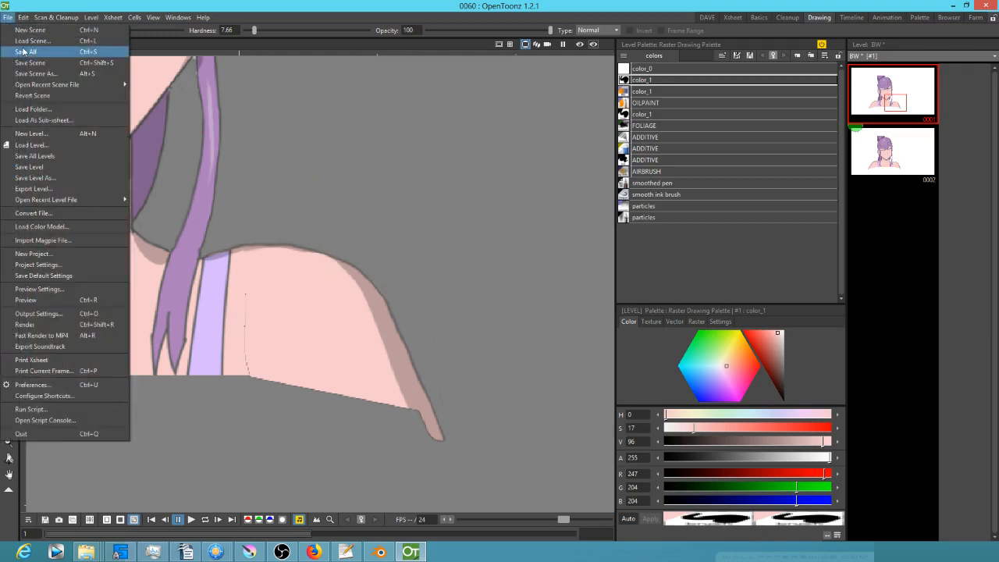
pyautogui.click(23, 52)
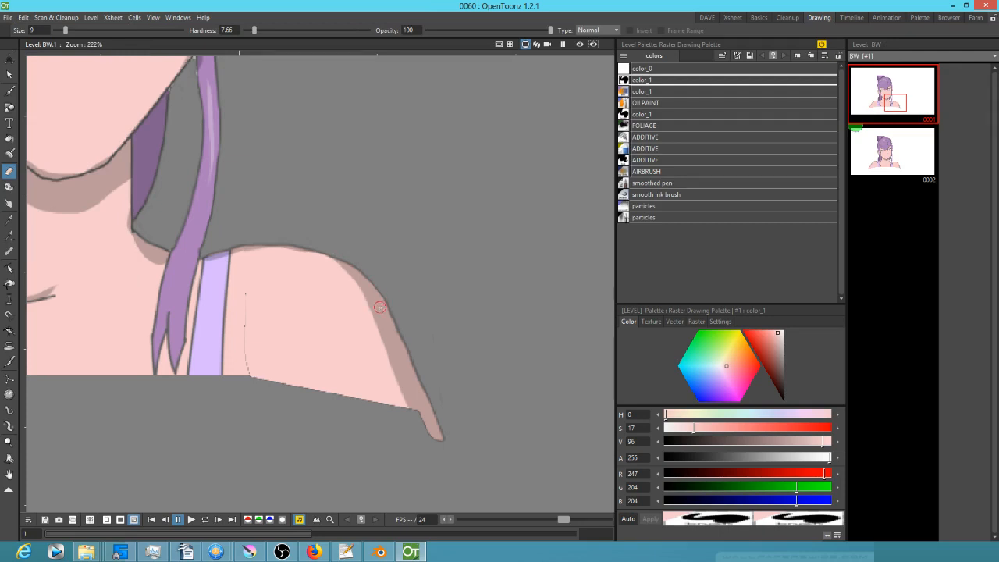
# Pick the shadow colour from the right-hand shoulder and touch up the shading beside its outline with the brush.
pyautogui.press('b')
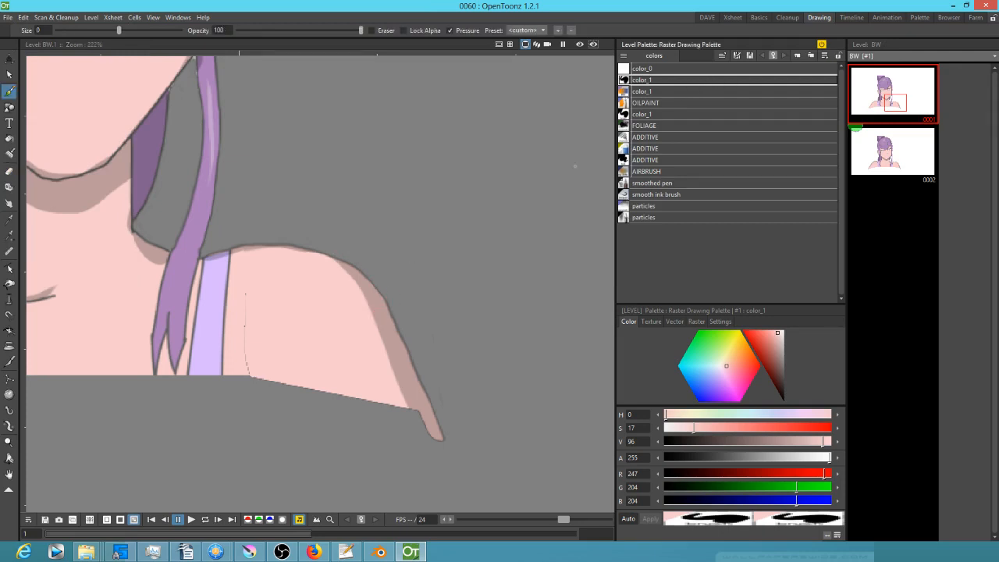
pyautogui.click(382, 312)
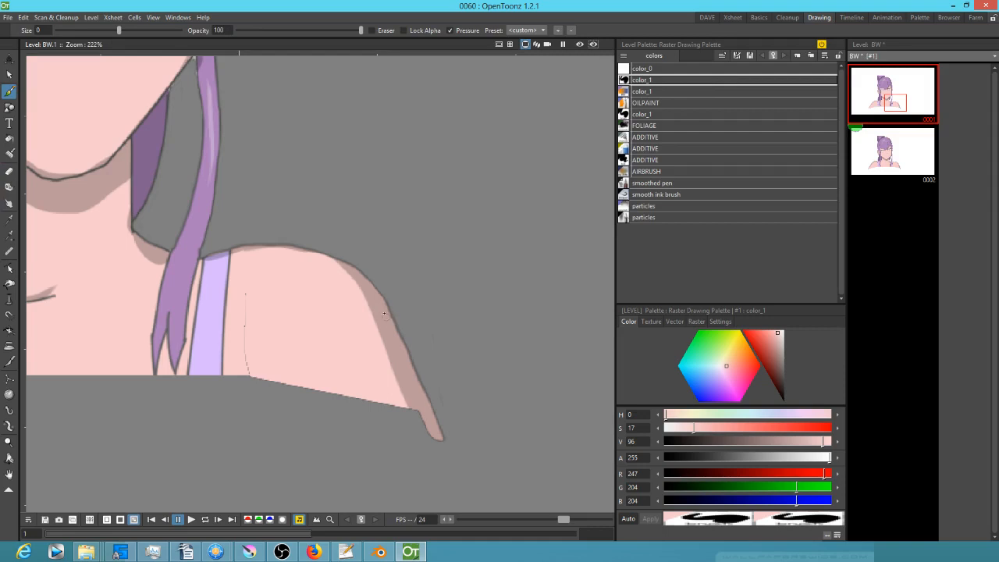
pyautogui.press('r')
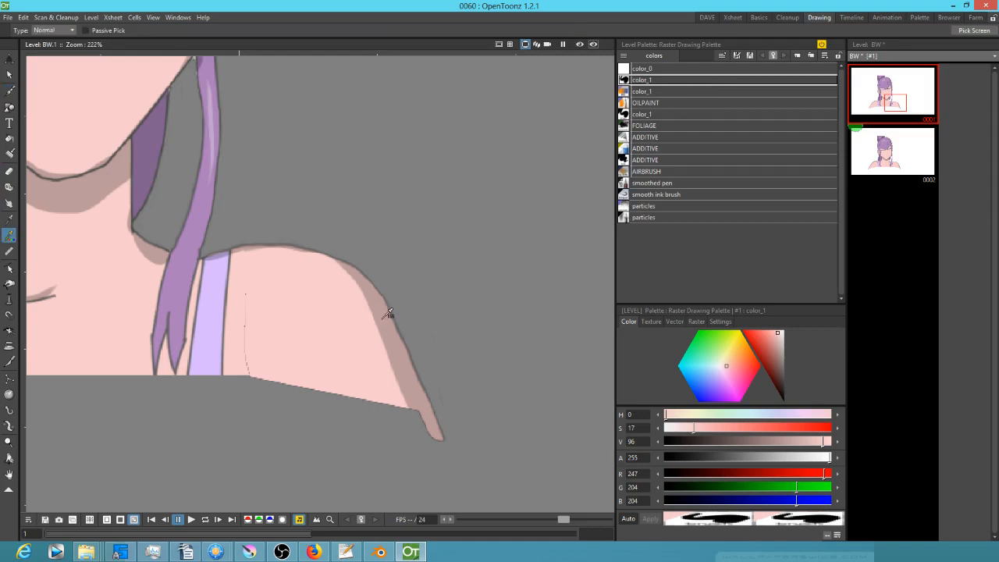
pyautogui.click(387, 314)
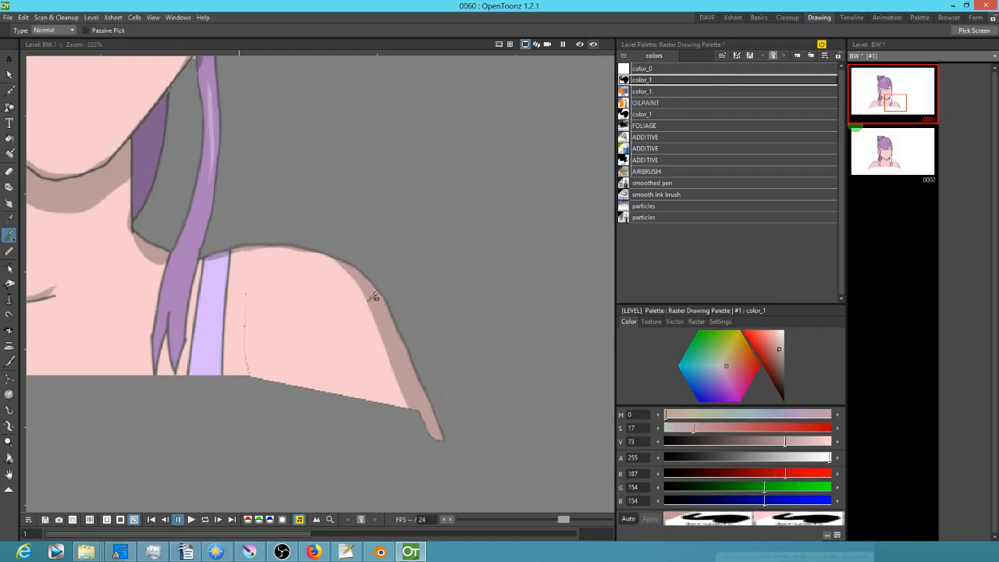
pyautogui.press('b')
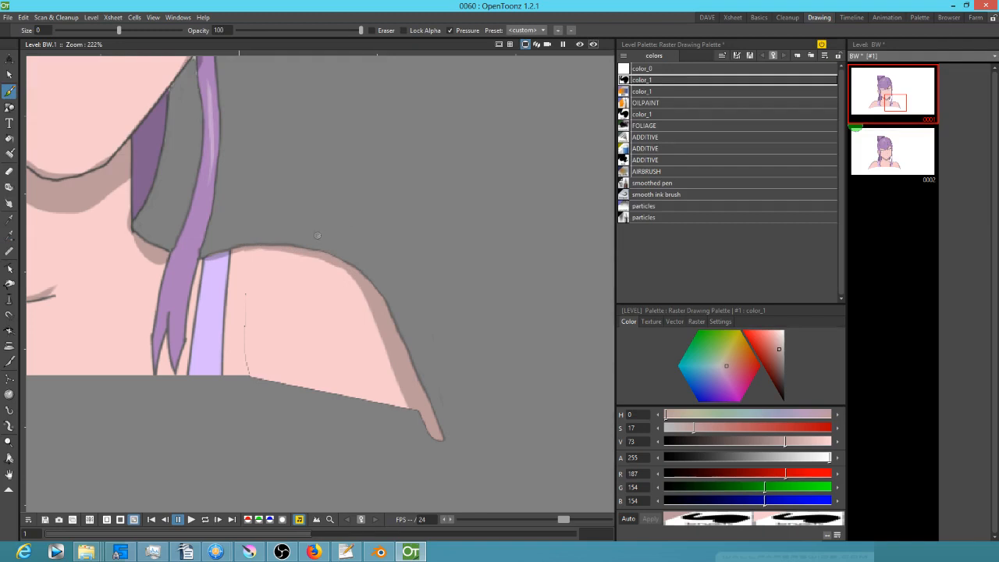
pyautogui.press('a')
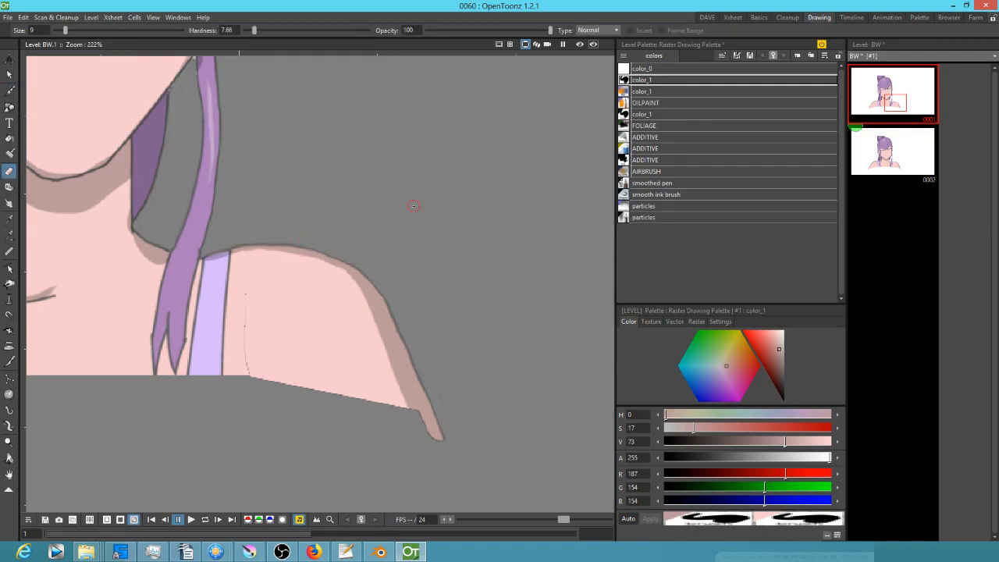
# Preview frame 77 against transparency and over the scene background to check the right-hand shoulder and its lower edge.
pyautogui.click(579, 44)
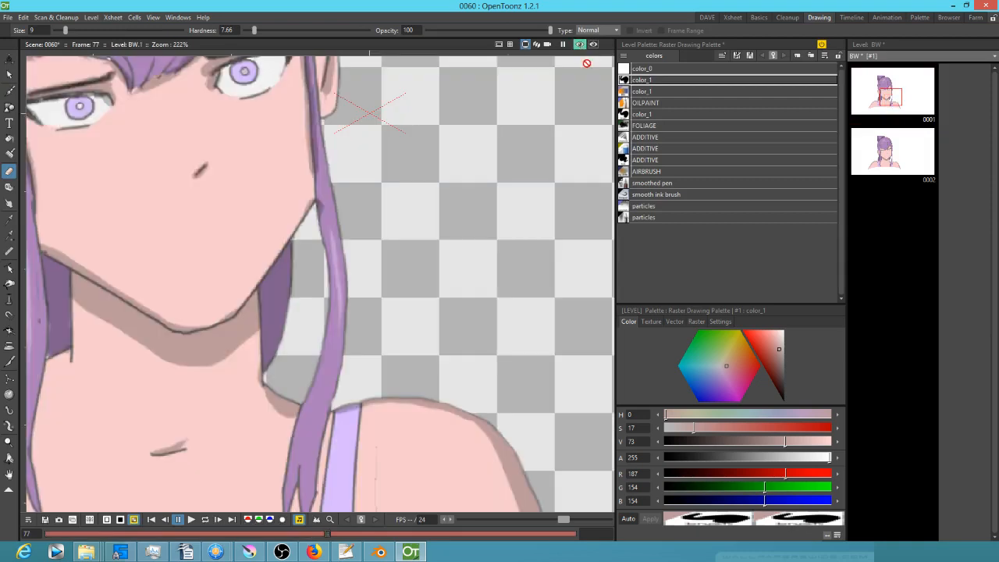
pyautogui.click(580, 44)
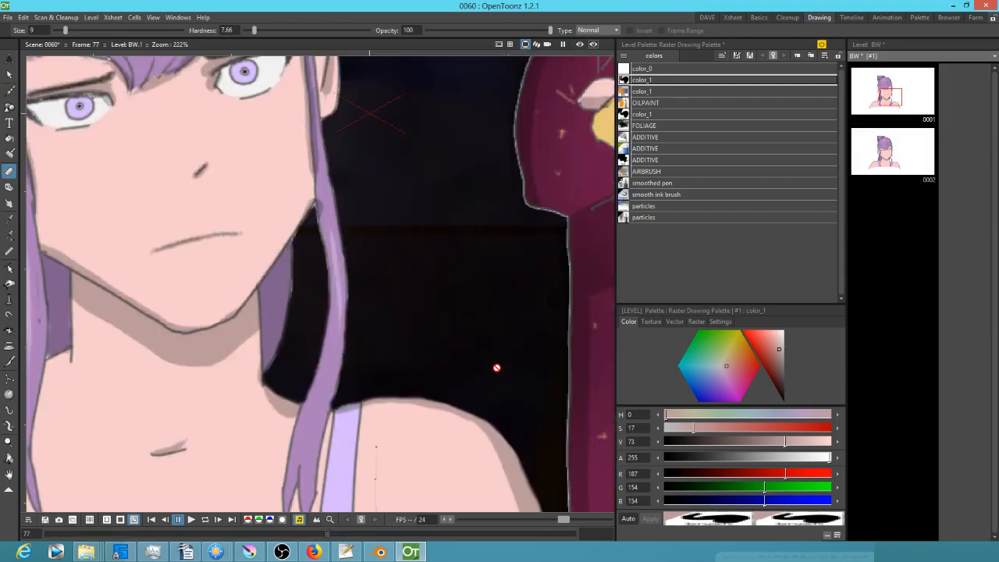
pyautogui.moveTo(493, 379); pyautogui.dragTo(493, 188)
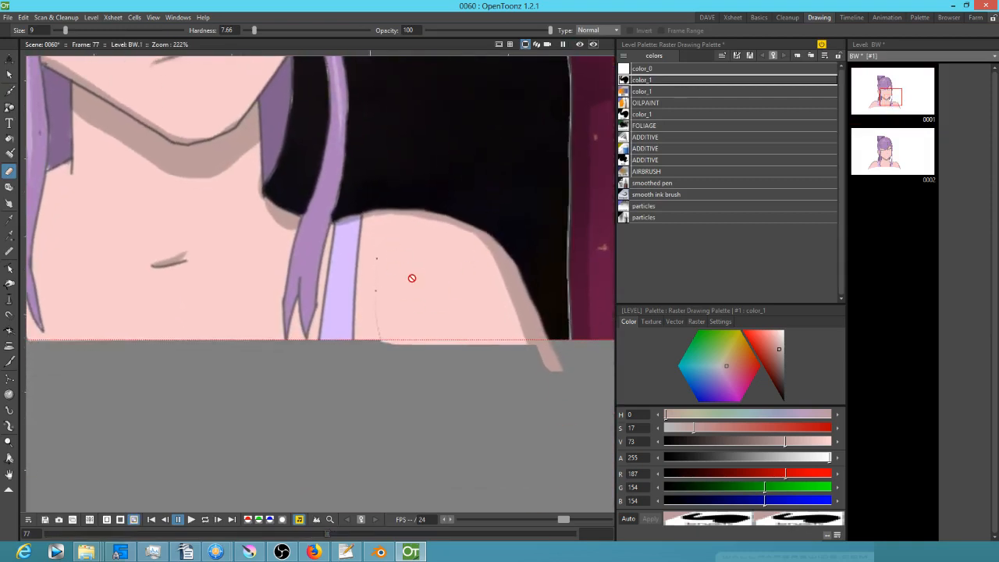
# Pick the skin colour on BW drawing 1 and paint the right-hand shoulder and chest down past their cut-off lower edge.
pyautogui.press('r')
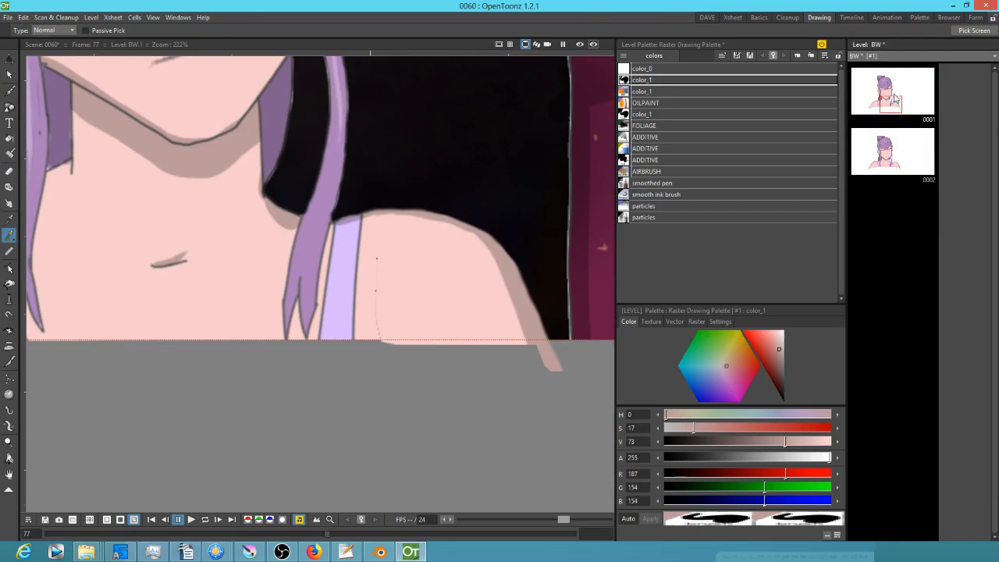
pyautogui.click(889, 98)
pyautogui.click(294, 294)
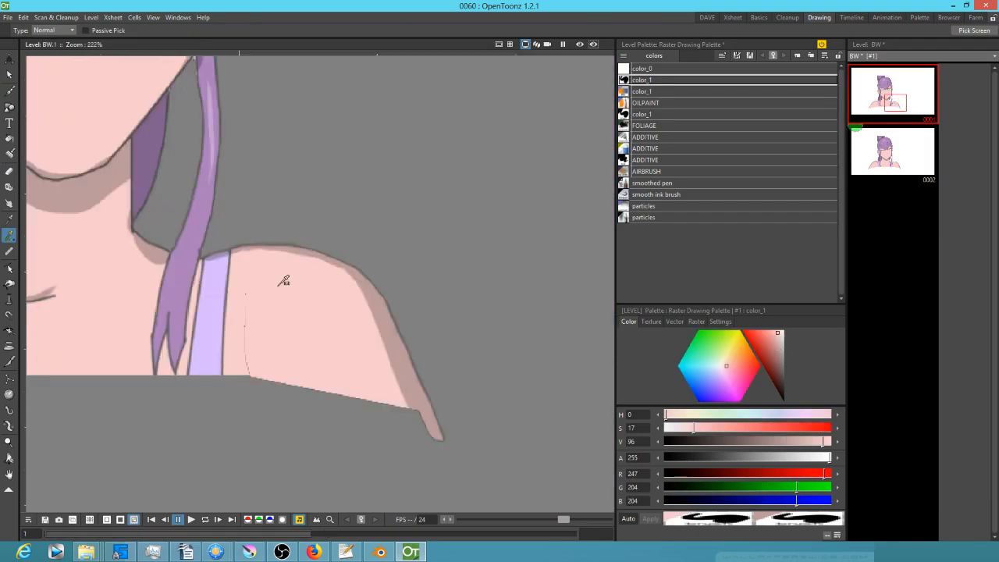
pyautogui.moveTo(294, 316); pyautogui.dragTo(395, 293)
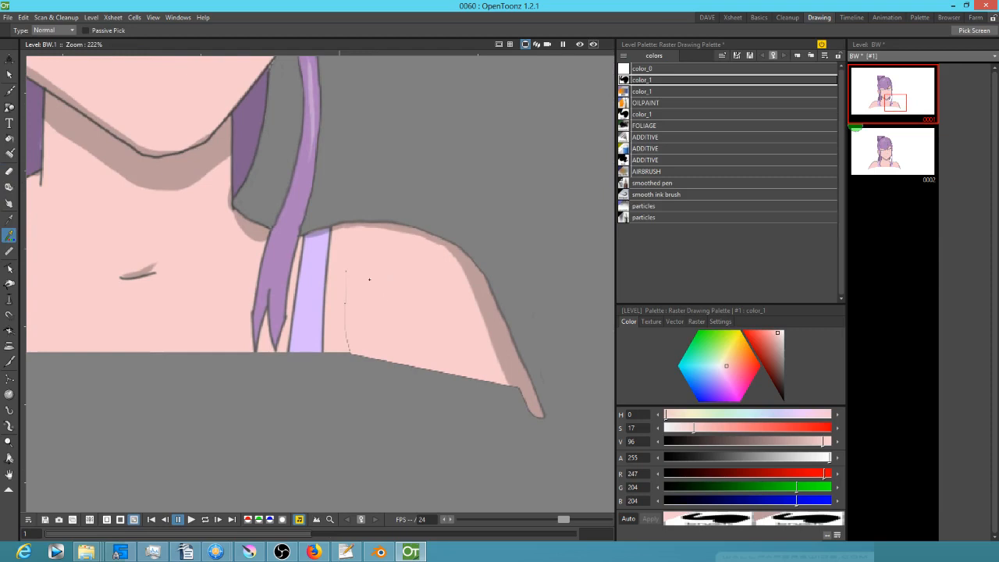
pyautogui.press('b')
pyautogui.moveTo(353, 357)
pyautogui.mouseDown()
pyautogui.moveTo(491, 393)
pyautogui.moveTo(391, 371)
pyautogui.mouseUp()
pyautogui.moveTo(342, 345)
pyautogui.mouseDown()
pyautogui.moveTo(334, 368)
pyautogui.moveTo(329, 344)
pyautogui.moveTo(327, 377)
pyautogui.moveTo(334, 352)
pyautogui.moveTo(346, 390)
pyautogui.moveTo(364, 366)
pyautogui.moveTo(381, 370)
pyautogui.moveTo(398, 401)
pyautogui.moveTo(406, 380)
pyautogui.moveTo(499, 395)
pyautogui.moveTo(595, 387)
pyautogui.mouseUp()
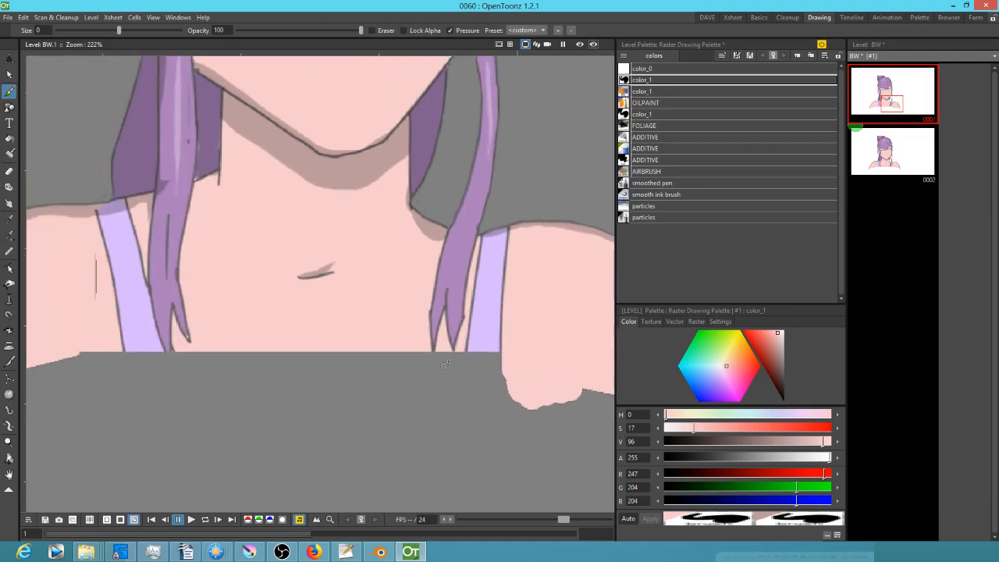
pyautogui.moveTo(455, 361)
pyautogui.mouseDown()
pyautogui.moveTo(460, 348)
pyautogui.moveTo(368, 360)
pyautogui.moveTo(176, 356)
pyautogui.moveTo(238, 382)
pyautogui.moveTo(444, 367)
pyautogui.mouseUp()
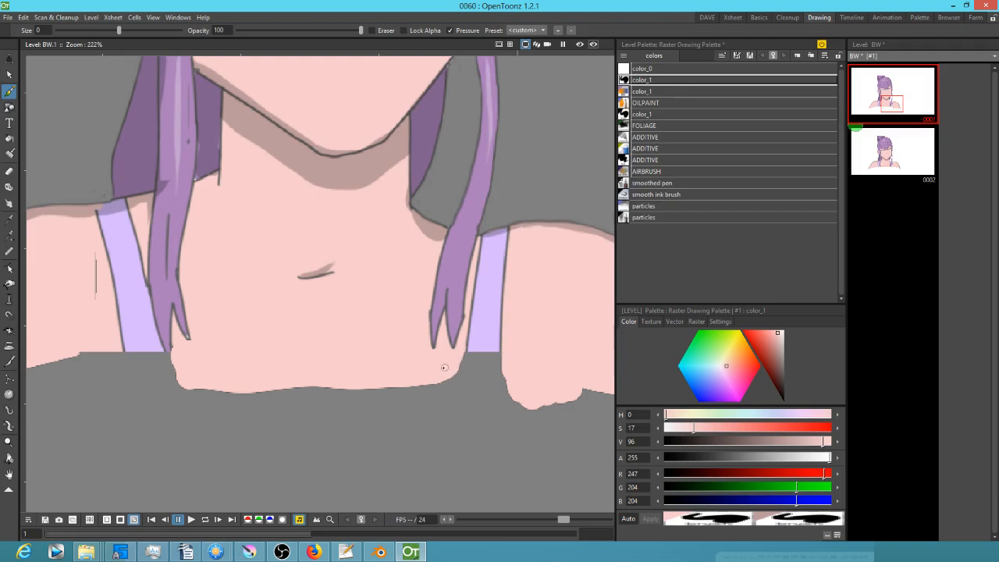
# Pick the strap's lilac colour and extend both straps below the cut-off edge with the brush.
pyautogui.click(487, 316)
pyautogui.moveTo(482, 338)
pyautogui.mouseDown()
pyautogui.moveTo(467, 397)
pyautogui.moveTo(489, 342)
pyautogui.moveTo(486, 426)
pyautogui.moveTo(481, 373)
pyautogui.moveTo(453, 409)
pyautogui.moveTo(458, 381)
pyautogui.mouseUp()
pyautogui.moveTo(135, 333)
pyautogui.mouseDown()
pyautogui.moveTo(136, 357)
pyautogui.moveTo(131, 330)
pyautogui.moveTo(141, 422)
pyautogui.moveTo(144, 343)
pyautogui.moveTo(163, 426)
pyautogui.mouseUp()
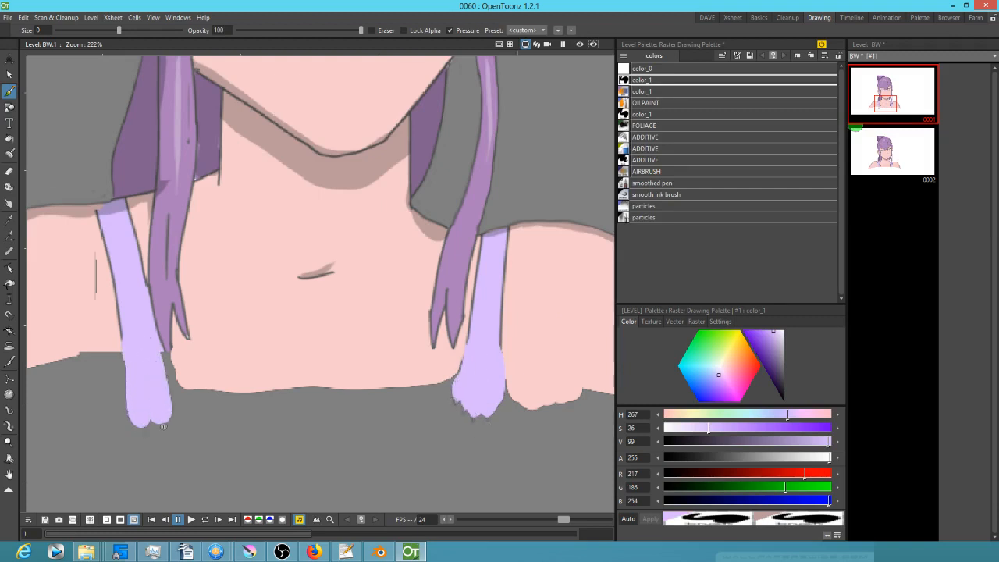
pyautogui.moveTo(157, 355); pyautogui.dragTo(181, 410)
# Pick the skin colour again and extend the skin beside the left-hand strap and below the left-hand shoulder.
pyautogui.press('r')
pyautogui.click(207, 356)
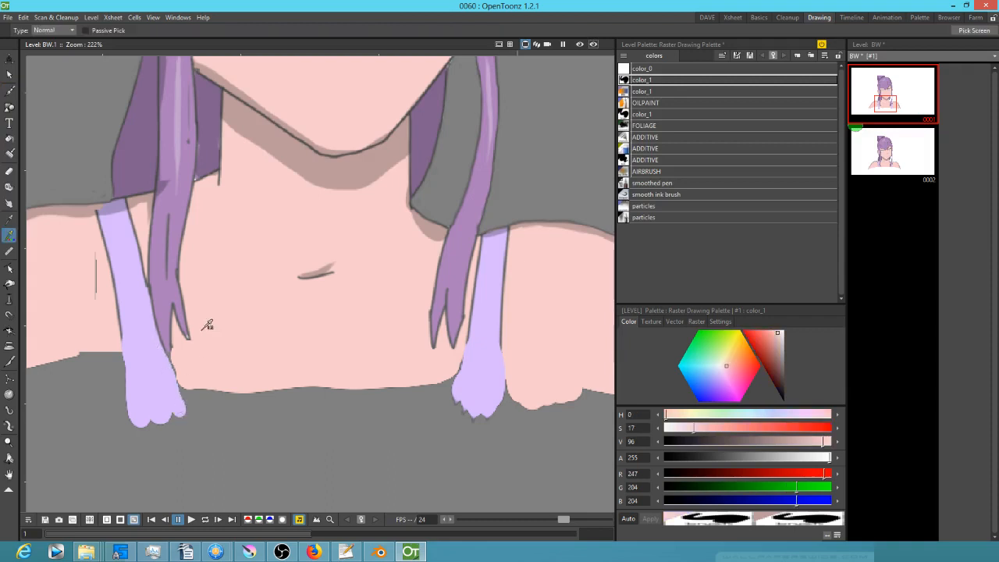
pyautogui.press('b')
pyautogui.moveTo(173, 362); pyautogui.dragTo(194, 397)
pyautogui.moveTo(225, 351); pyautogui.dragTo(362, 331)
pyautogui.moveTo(235, 322)
pyautogui.mouseDown()
pyautogui.moveTo(254, 352)
pyautogui.moveTo(221, 365)
pyautogui.moveTo(234, 373)
pyautogui.moveTo(248, 364)
pyautogui.moveTo(250, 390)
pyautogui.moveTo(226, 394)
pyautogui.moveTo(168, 367)
pyautogui.moveTo(297, 375)
pyautogui.moveTo(252, 350)
pyautogui.moveTo(167, 382)
pyautogui.moveTo(128, 423)
pyautogui.moveTo(128, 402)
pyautogui.moveTo(115, 432)
pyautogui.moveTo(242, 407)
pyautogui.moveTo(285, 422)
pyautogui.moveTo(345, 378)
pyautogui.moveTo(352, 298)
pyautogui.moveTo(305, 348)
pyautogui.moveTo(241, 380)
pyautogui.moveTo(205, 486)
pyautogui.mouseUp()
# Pick the ponytail's light purple on BW drawing 1 and paint the ponytail up past its cut-off upper edge.
pyautogui.moveTo(429, 242); pyautogui.dragTo(347, 432)
pyautogui.moveTo(374, 263); pyautogui.dragTo(451, 433)
pyautogui.moveTo(348, 230); pyautogui.dragTo(355, 243)
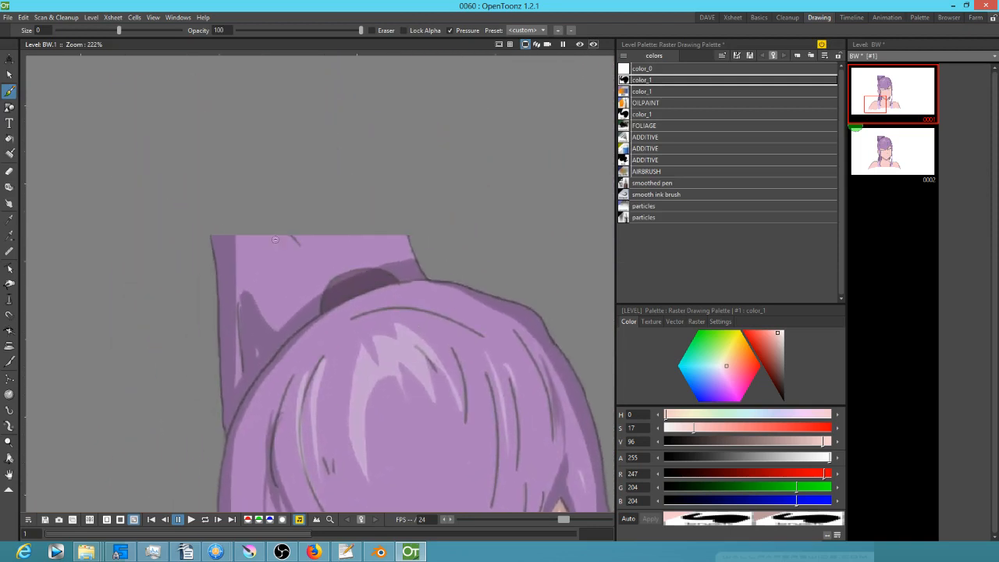
pyautogui.press('k')
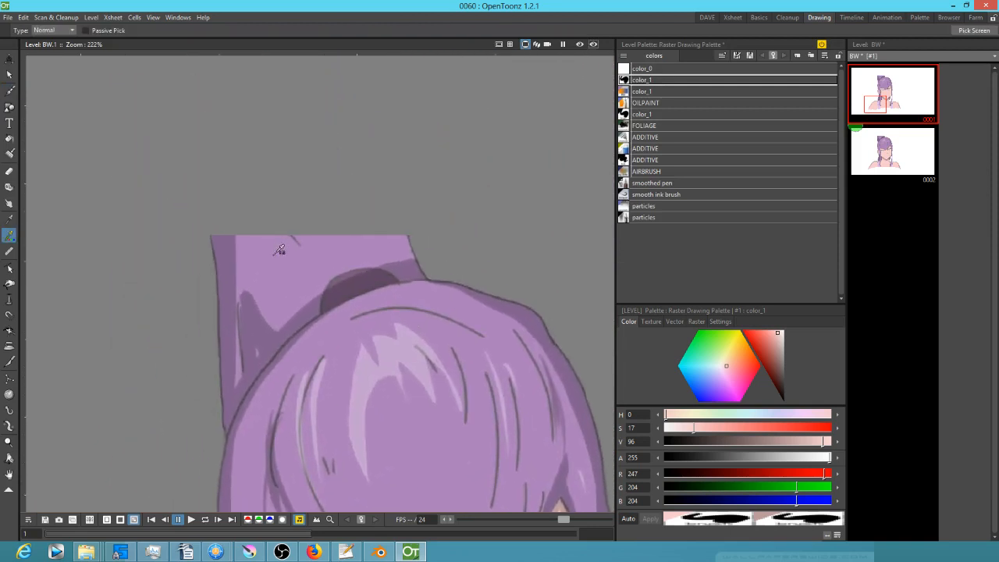
pyautogui.click(281, 248)
pyautogui.press('b')
pyautogui.moveTo(251, 246)
pyautogui.mouseDown()
pyautogui.moveTo(253, 159)
pyautogui.moveTo(270, 256)
pyautogui.moveTo(270, 170)
pyautogui.moveTo(293, 253)
pyautogui.moveTo(281, 169)
pyautogui.moveTo(317, 235)
pyautogui.moveTo(313, 189)
pyautogui.moveTo(325, 176)
pyautogui.moveTo(369, 235)
pyautogui.moveTo(372, 201)
pyautogui.mouseUp()
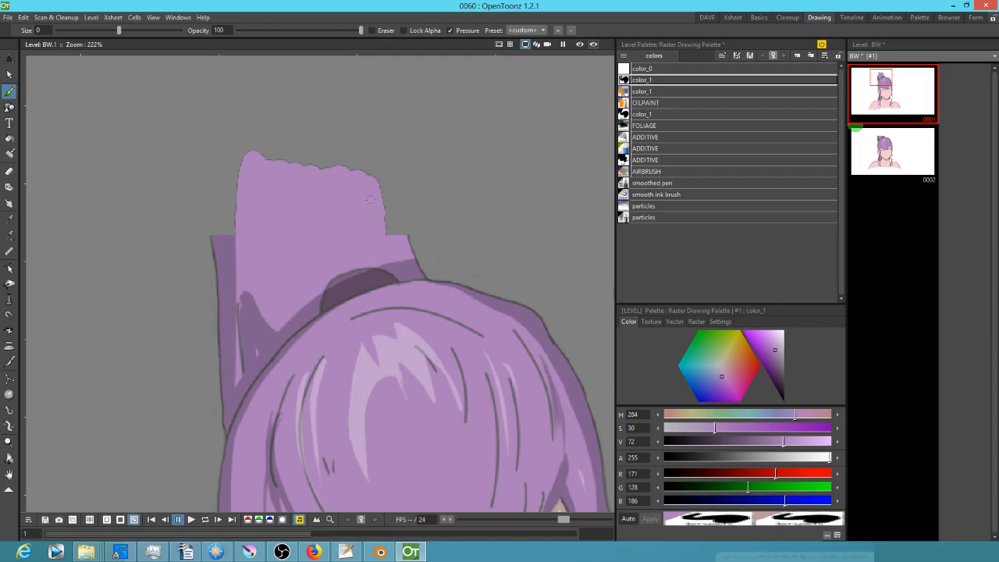
pyautogui.press('k')
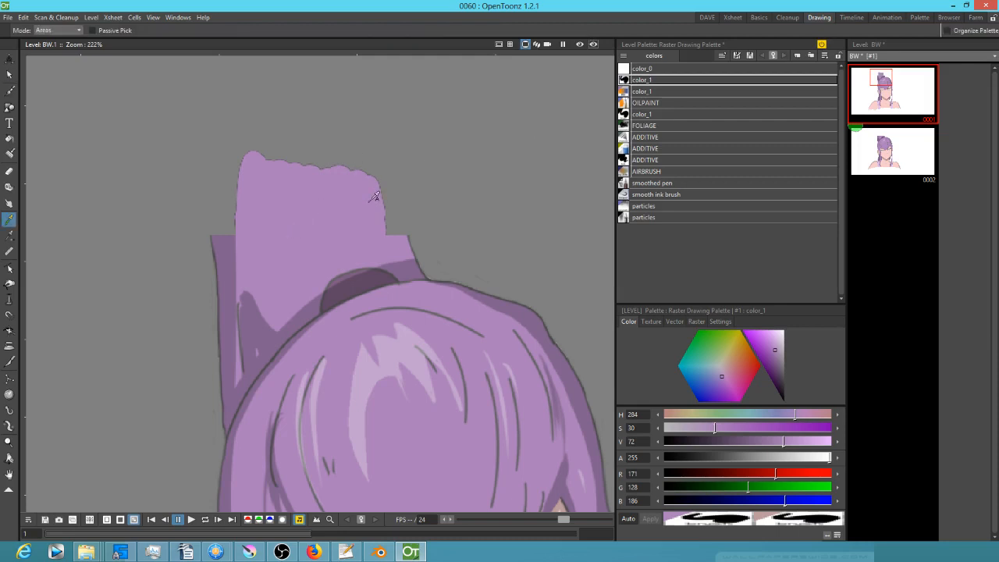
pyautogui.press('r')
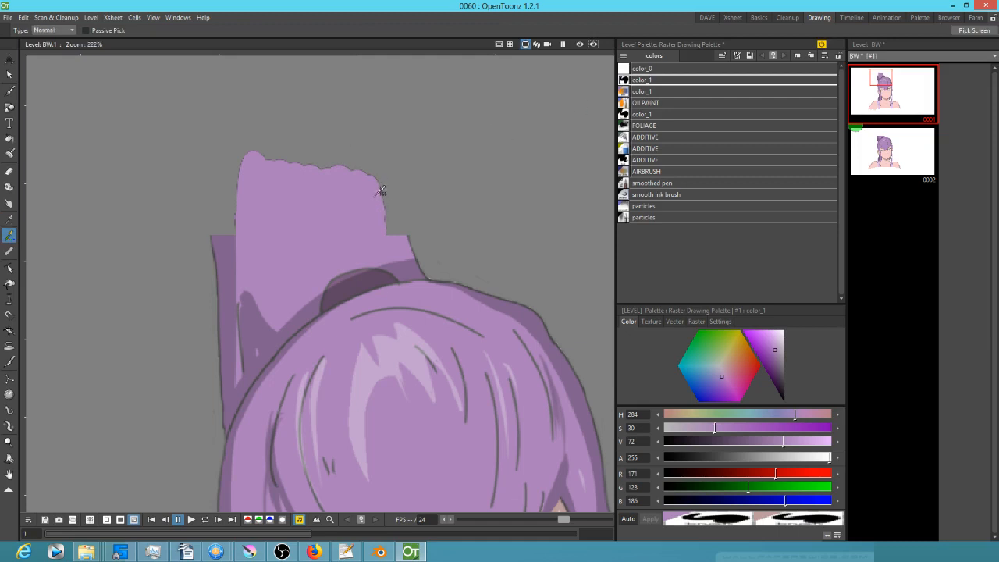
pyautogui.press('b')
pyautogui.moveTo(371, 182)
pyautogui.mouseDown()
pyautogui.moveTo(397, 249)
pyautogui.moveTo(397, 236)
pyautogui.mouseUp()
pyautogui.moveTo(381, 165)
pyautogui.mouseDown()
pyautogui.moveTo(338, 140)
pyautogui.moveTo(301, 139)
pyautogui.moveTo(270, 142)
pyautogui.moveTo(259, 173)
pyautogui.mouseUp()
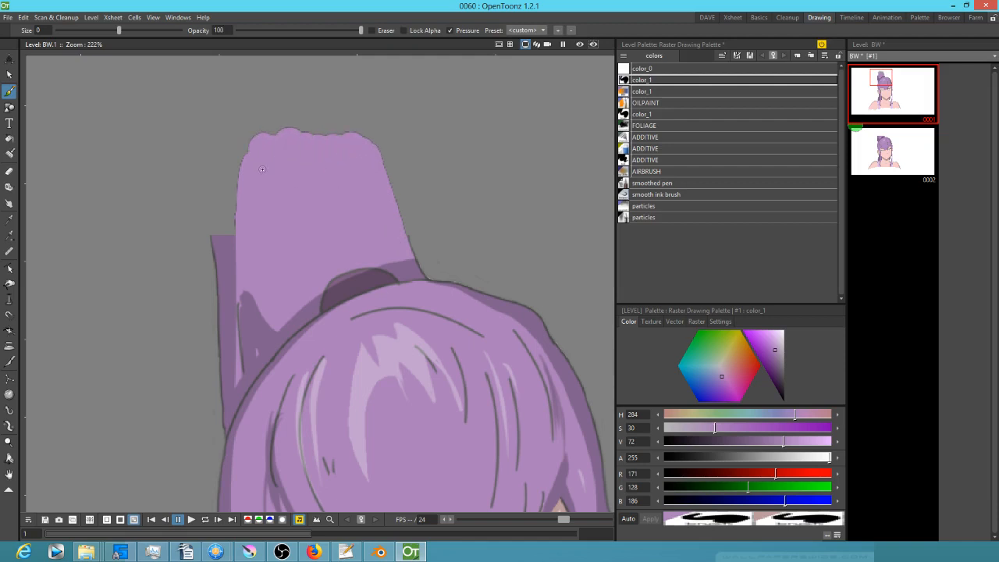
# Pick the ponytail's darker purple shade and extend the shaded left-hand side upward along the new ponytail area.
pyautogui.press('r')
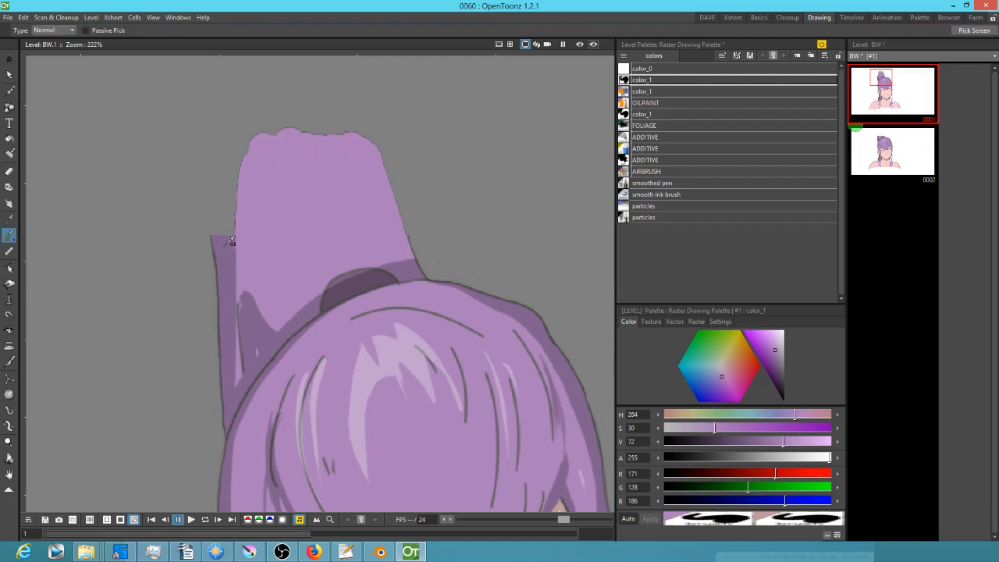
pyautogui.click(231, 244)
pyautogui.press('b')
pyautogui.moveTo(220, 224)
pyautogui.mouseDown()
pyautogui.moveTo(220, 232)
pyautogui.moveTo(250, 129)
pyautogui.moveTo(234, 142)
pyautogui.moveTo(217, 205)
pyautogui.moveTo(220, 243)
pyautogui.mouseUp()
pyautogui.moveTo(217, 196); pyautogui.dragTo(222, 161)
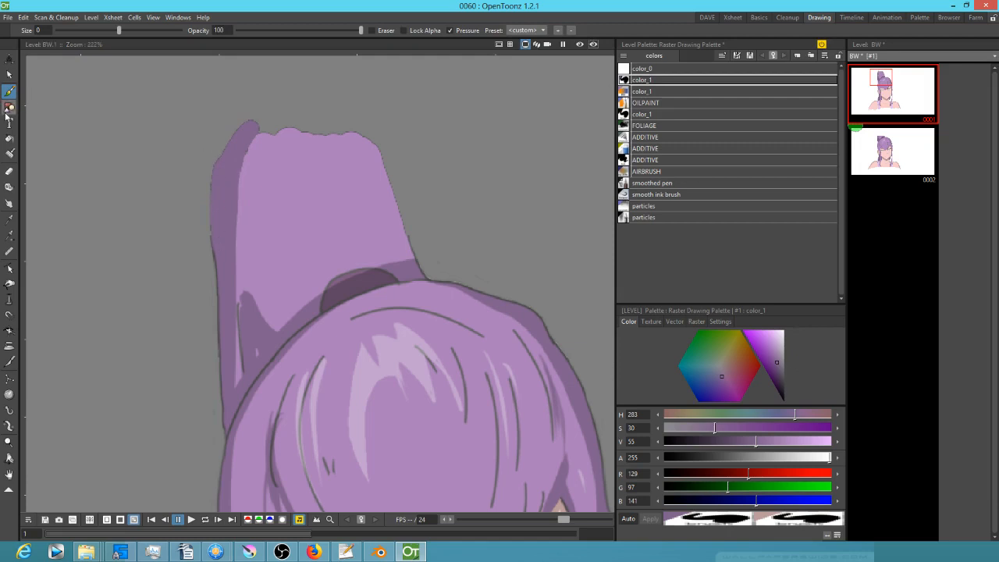
pyautogui.moveTo(213, 203)
pyautogui.mouseDown()
pyautogui.moveTo(218, 156)
pyautogui.moveTo(255, 117)
pyautogui.mouseUp()
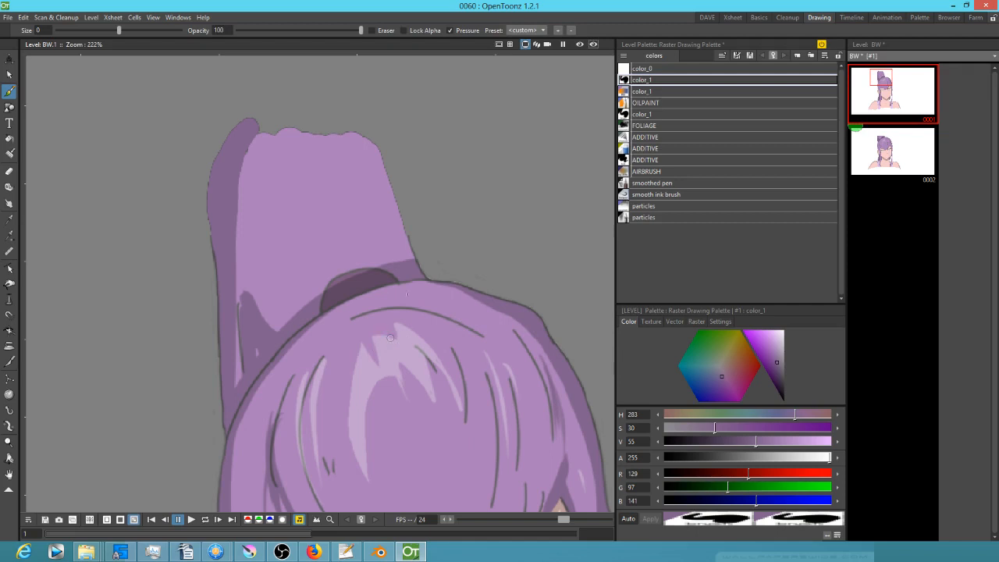
# Pick the dark grey outline colour from the hair line at the top of the head.
pyautogui.scroll(8, 376, 345)
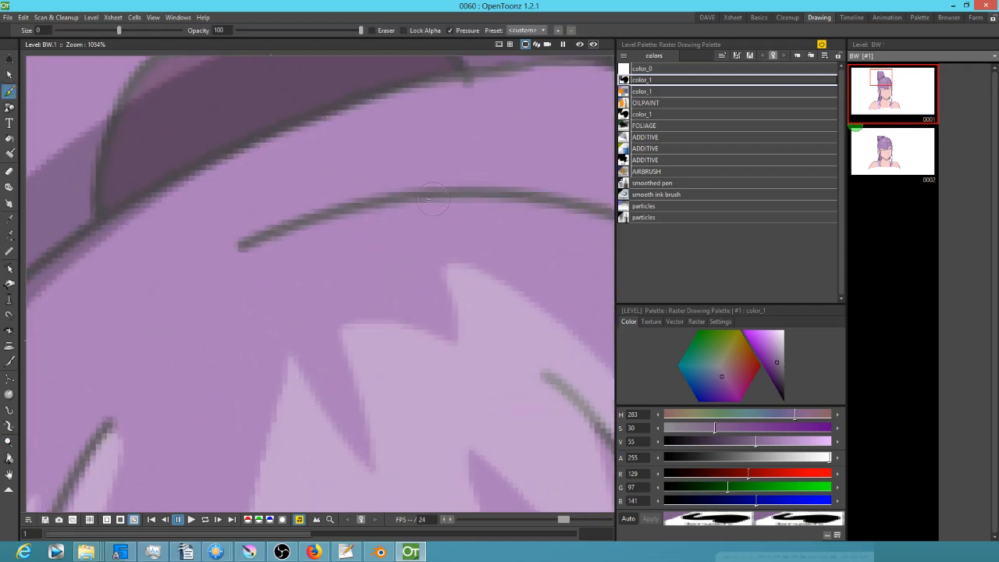
pyautogui.press('r')
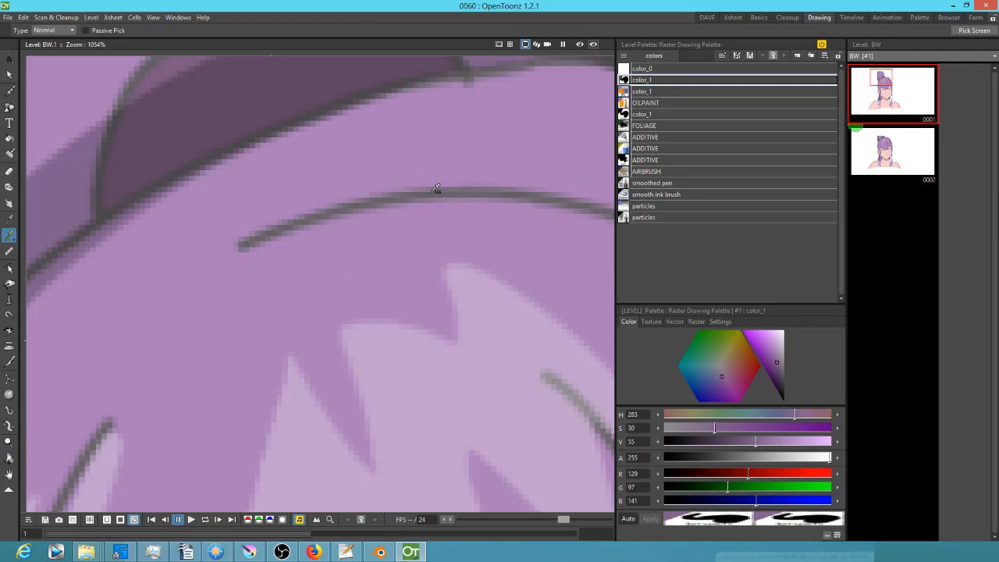
pyautogui.click(435, 190)
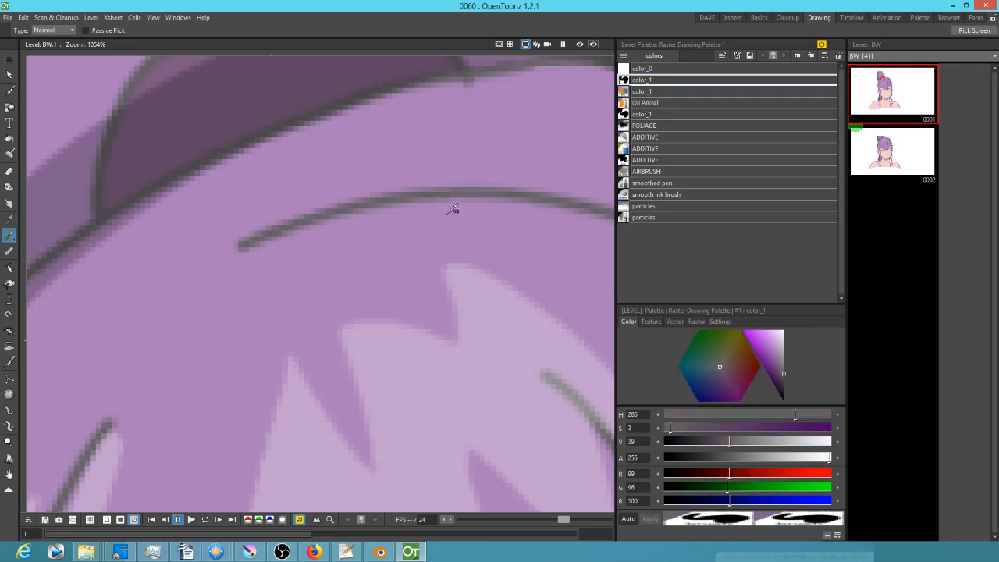
pyautogui.scroll(-8, 452, 207)
pyautogui.moveTo(337, 319); pyautogui.dragTo(299, 339)
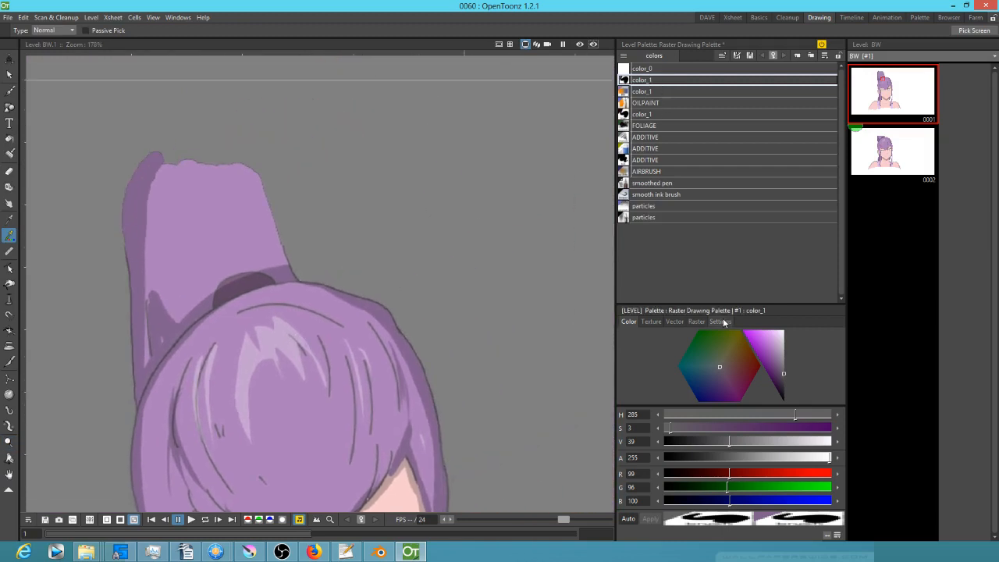
# Switch the style to the deevad 2B_pencil raster brush and outline the side edges of the extended ponytail.
pyautogui.click(698, 325)
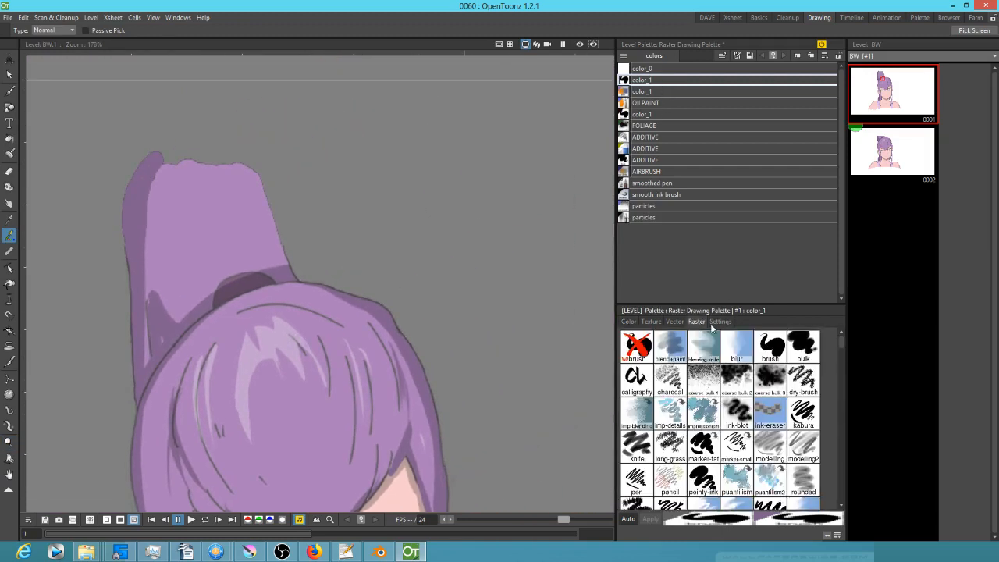
pyautogui.scroll(-3, 839, 354)
pyautogui.scroll(-2, 839, 354)
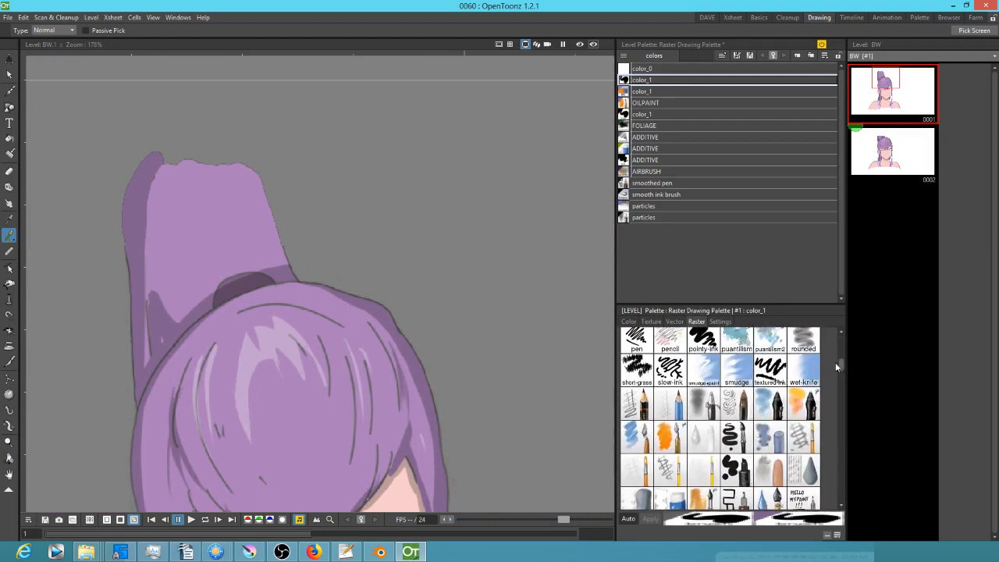
pyautogui.click(636, 403)
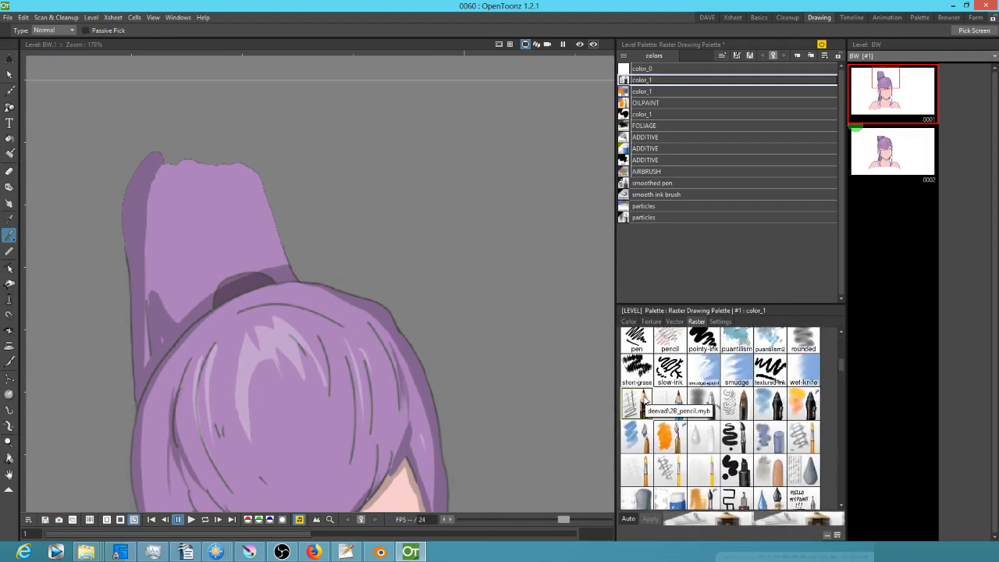
pyautogui.press('b')
pyautogui.moveTo(266, 192)
pyautogui.mouseDown()
pyautogui.moveTo(260, 176)
pyautogui.moveTo(279, 231)
pyautogui.mouseUp()
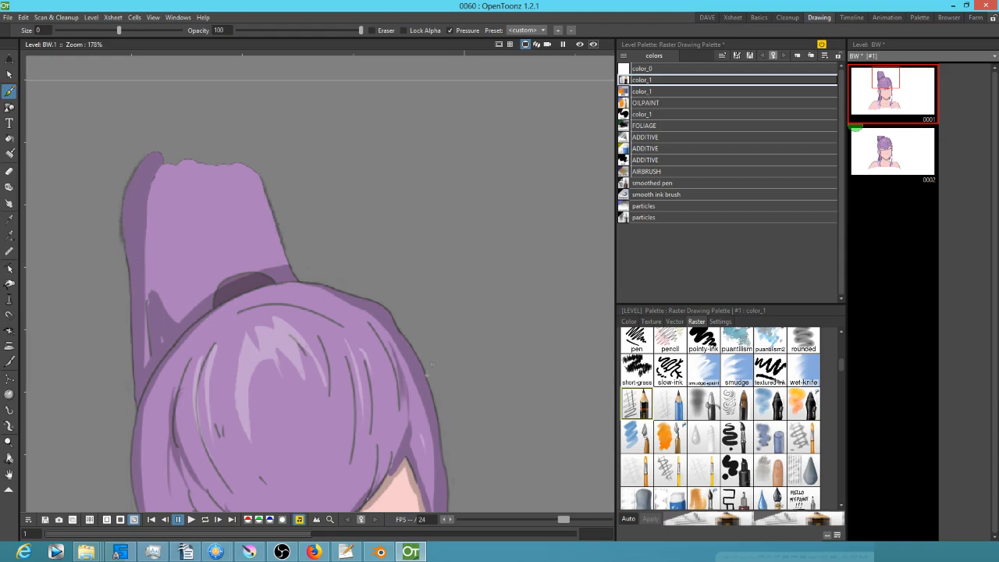
# Try outlining both edges of the left-hand strap's extension with the pencil at size 0, and undo the strokes.
pyautogui.moveTo(432, 364); pyautogui.dragTo(456, 154)
pyautogui.moveTo(455, 393); pyautogui.dragTo(390, 109)
pyautogui.moveTo(347, 363); pyautogui.dragTo(512, 253)
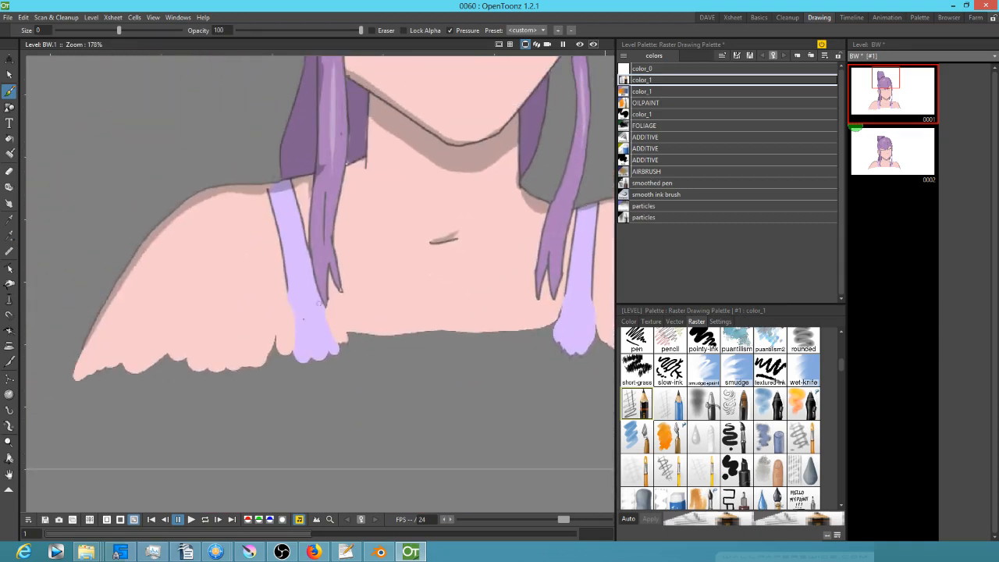
pyautogui.moveTo(291, 315); pyautogui.dragTo(297, 373)
pyautogui.moveTo(292, 310); pyautogui.dragTo(297, 375)
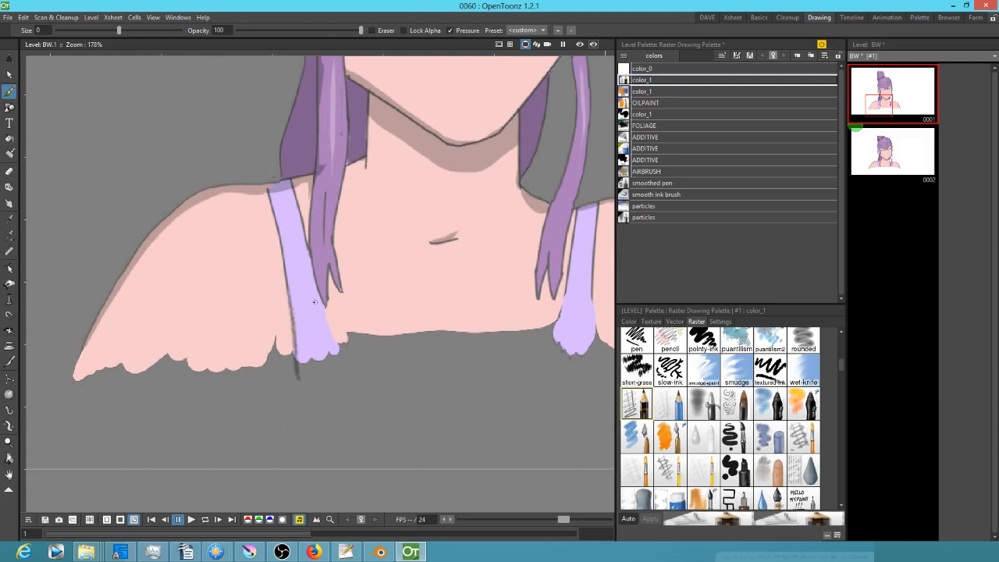
pyautogui.moveTo(327, 313); pyautogui.dragTo(344, 367)
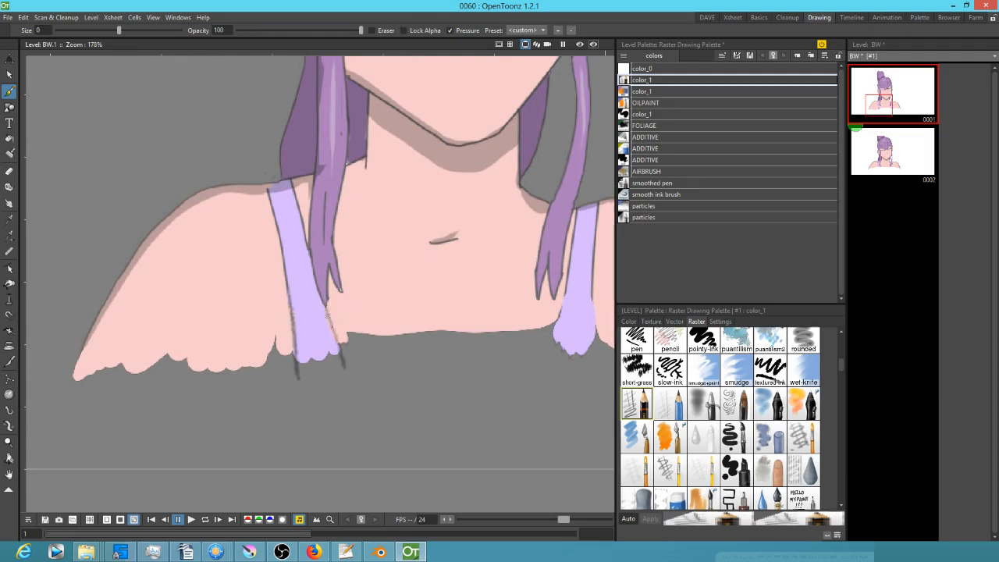
pyautogui.hotkey('ctrl', 'z')
pyautogui.hotkey('ctrl', 'z')
pyautogui.hotkey('ctrl', 'z')
pyautogui.hotkey('ctrl', 'z')
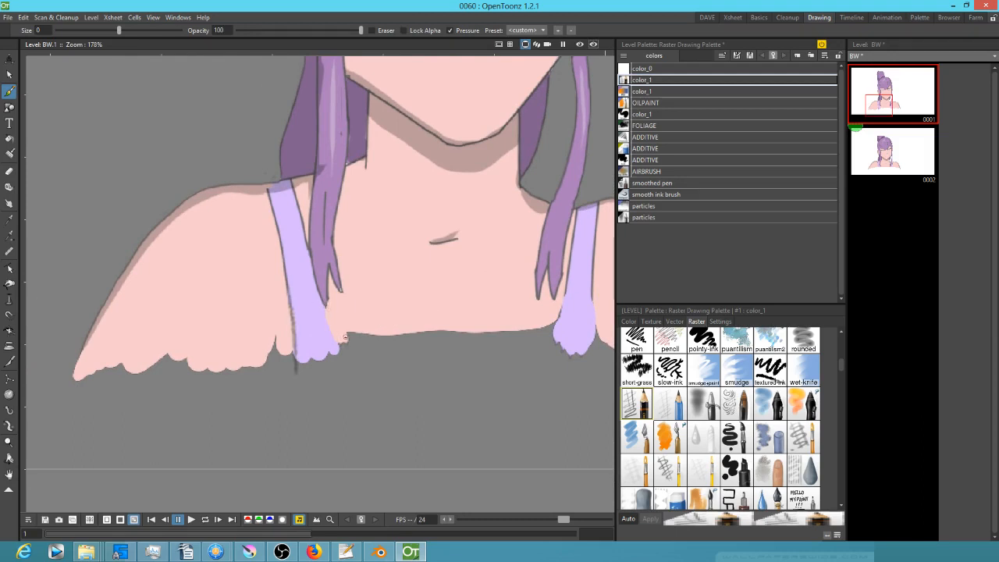
pyautogui.hotkey('ctrl', 'z')
# Set the brush size to -0.83 and outline the extended edges of the left-hand and right-hand straps.
pyautogui.moveTo(110, 31); pyautogui.dragTo(101, 31)
pyautogui.moveTo(287, 286); pyautogui.dragTo(296, 356)
pyautogui.moveTo(326, 309); pyautogui.dragTo(339, 351)
pyautogui.moveTo(565, 289); pyautogui.dragTo(557, 328)
pyautogui.hotkey('ctrl', 'z')
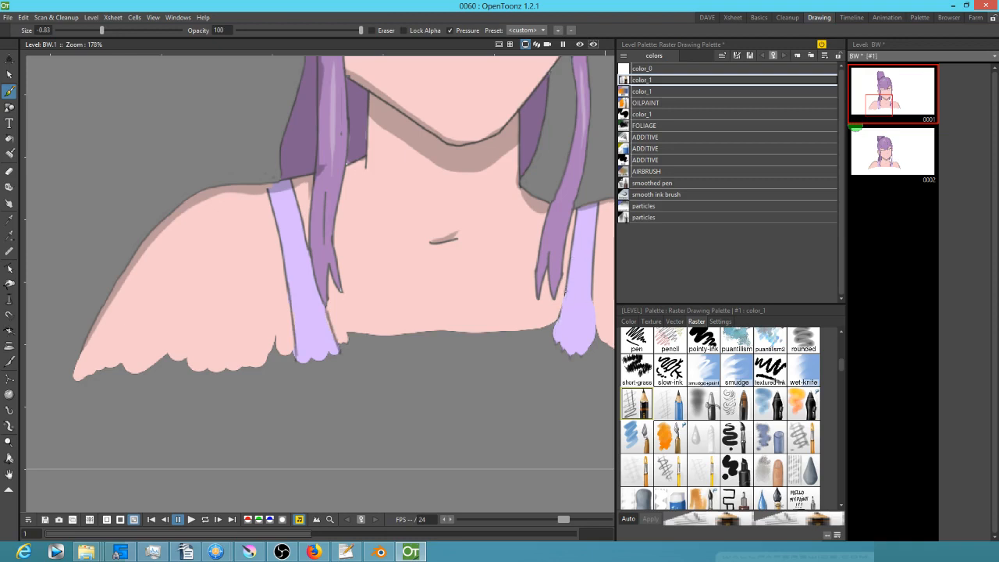
pyautogui.moveTo(592, 296); pyautogui.dragTo(597, 331)
# Pick the face's skin colour and paint over the fringe along the right-hand jawline and cheek edge.
pyautogui.moveTo(462, 353); pyautogui.dragTo(331, 419)
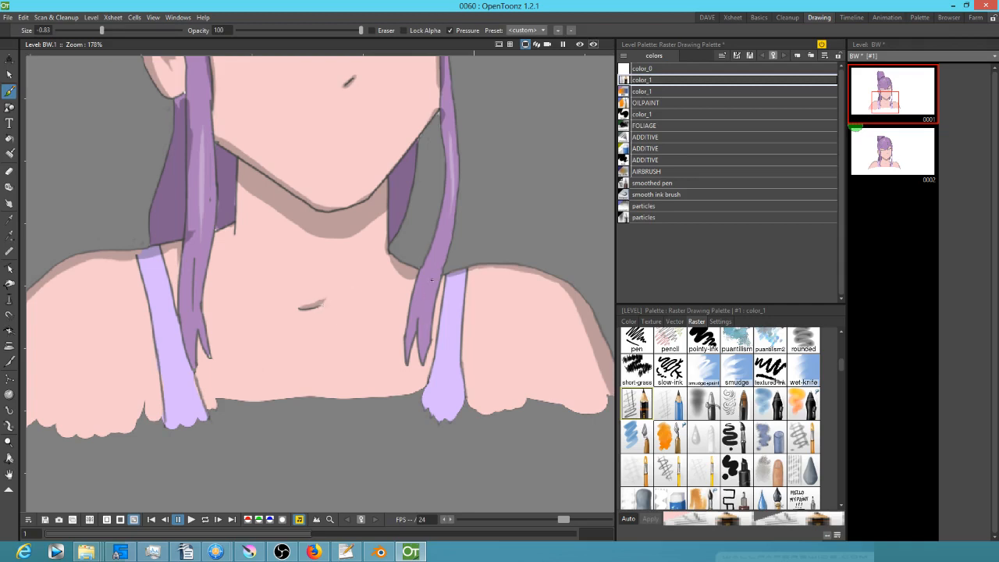
pyautogui.press('r')
pyautogui.click(324, 210)
pyautogui.moveTo(382, 201); pyautogui.dragTo(385, 270)
pyautogui.scroll(3, 394, 264)
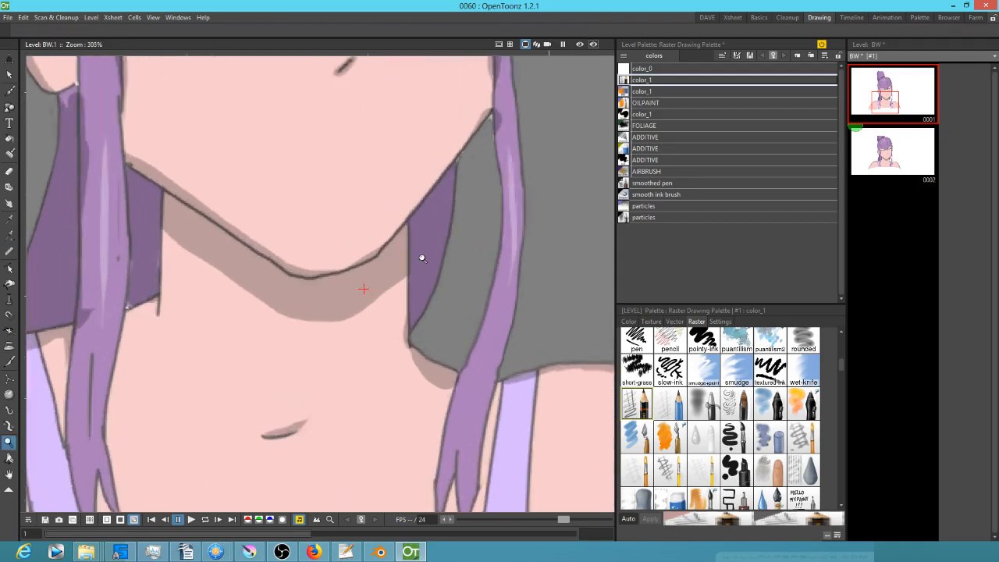
pyautogui.press('b')
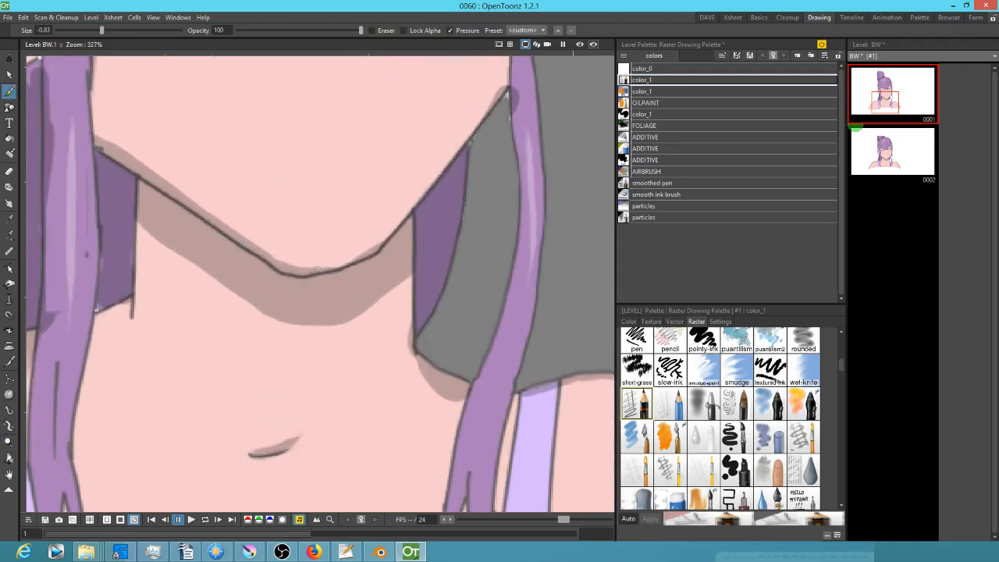
pyautogui.moveTo(378, 245); pyautogui.dragTo(424, 189)
pyautogui.moveTo(476, 112); pyautogui.dragTo(399, 234)
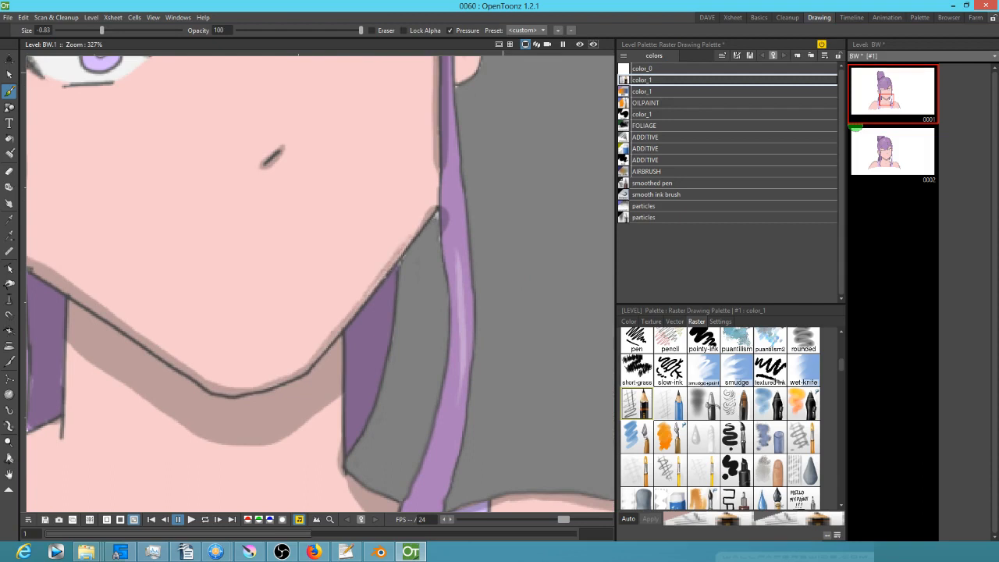
pyautogui.moveTo(402, 249); pyautogui.dragTo(423, 213)
pyautogui.moveTo(436, 164); pyautogui.dragTo(436, 204)
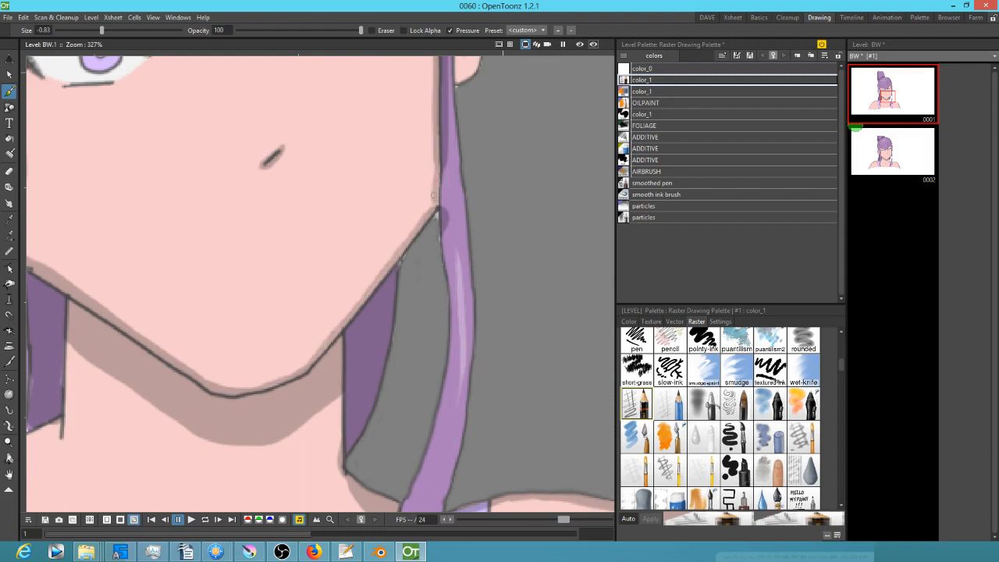
# Pick the light purple of the right-hand hair strand and paint over the dark spot beside the jaw corner.
pyautogui.press('r')
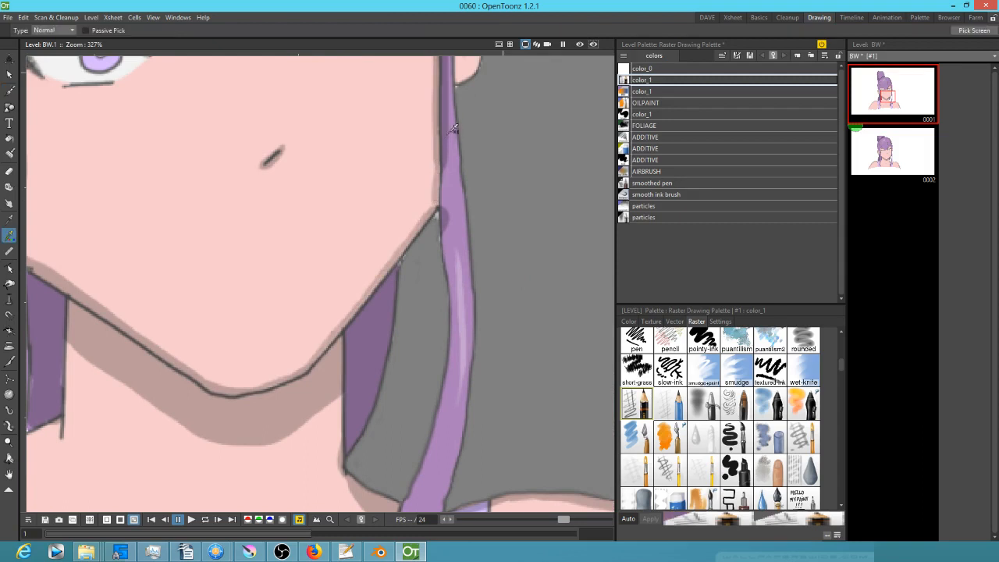
pyautogui.press('b')
pyautogui.moveTo(441, 184); pyautogui.dragTo(444, 160)
pyautogui.moveTo(448, 225); pyautogui.dragTo(448, 263)
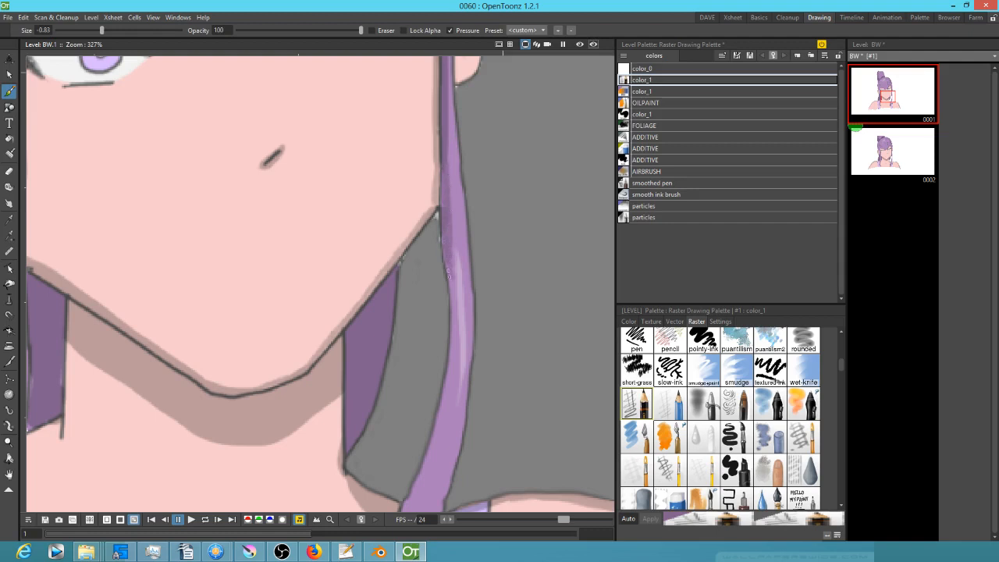
# Pick the skin's shadow colour below the neck and touch up the shading along the neck's right-hand outline.
pyautogui.moveTo(505, 421); pyautogui.dragTo(543, 202)
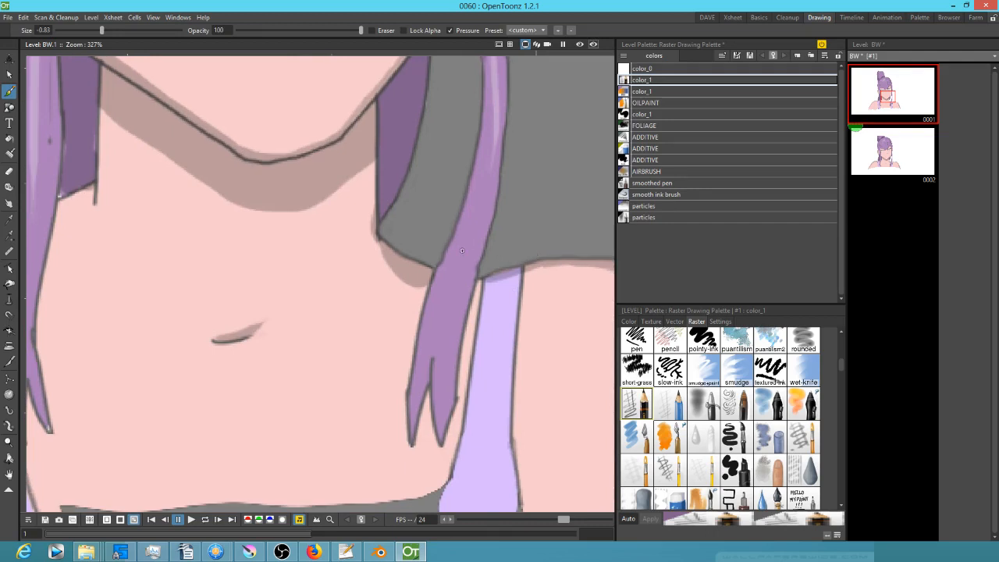
pyautogui.press('r')
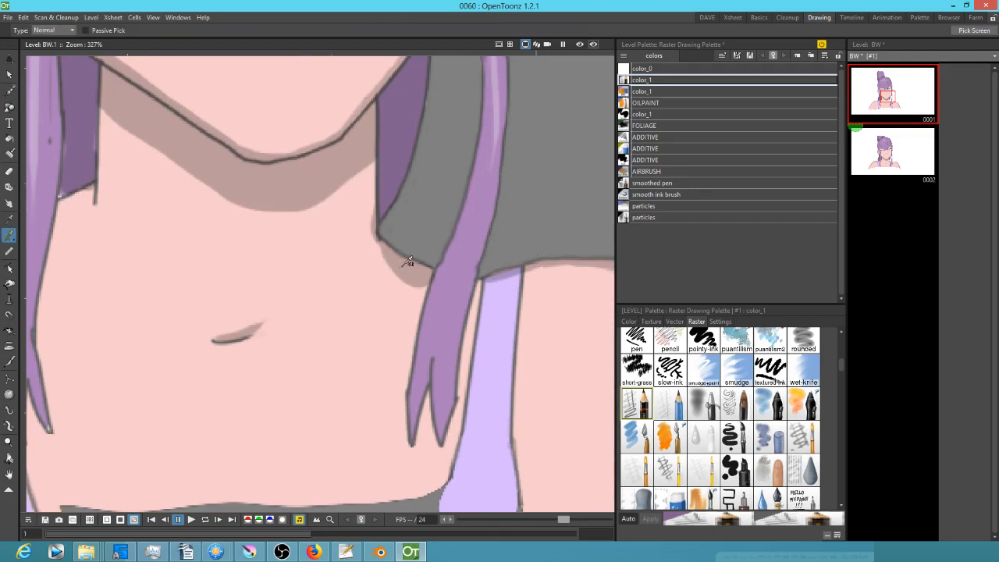
pyautogui.click(408, 262)
pyautogui.press('b')
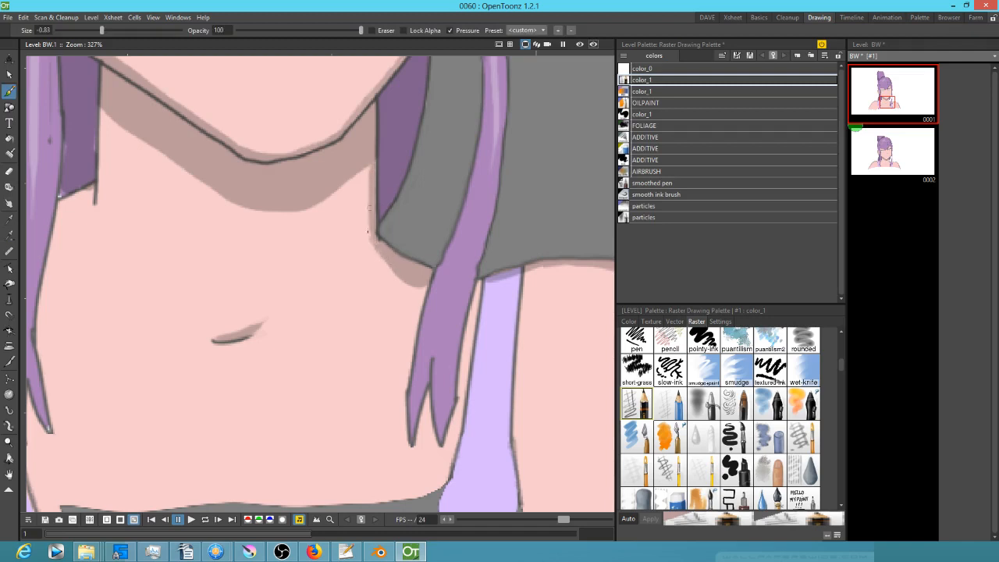
# Pick the shaded strap purple and the dark outline grey, and fill and outline the upper corner of the left-hand strap.
pyautogui.moveTo(338, 335); pyautogui.dragTo(482, 341)
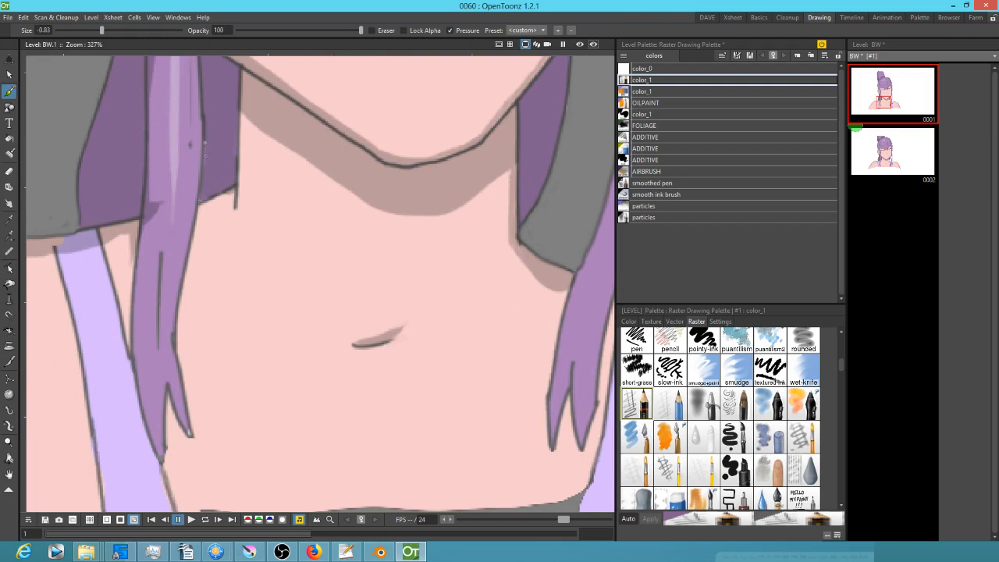
pyautogui.moveTo(307, 243); pyautogui.dragTo(476, 270)
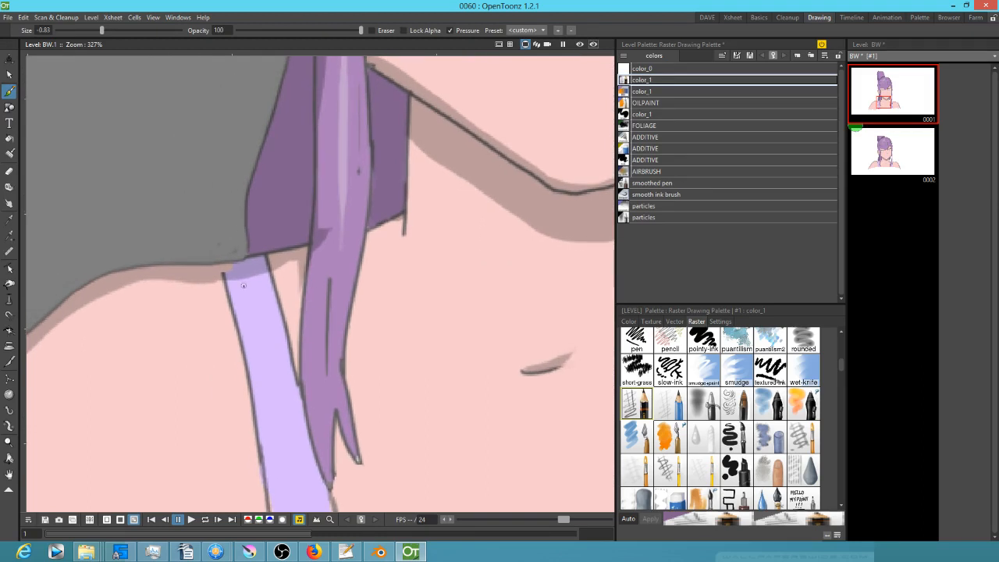
pyautogui.press('r')
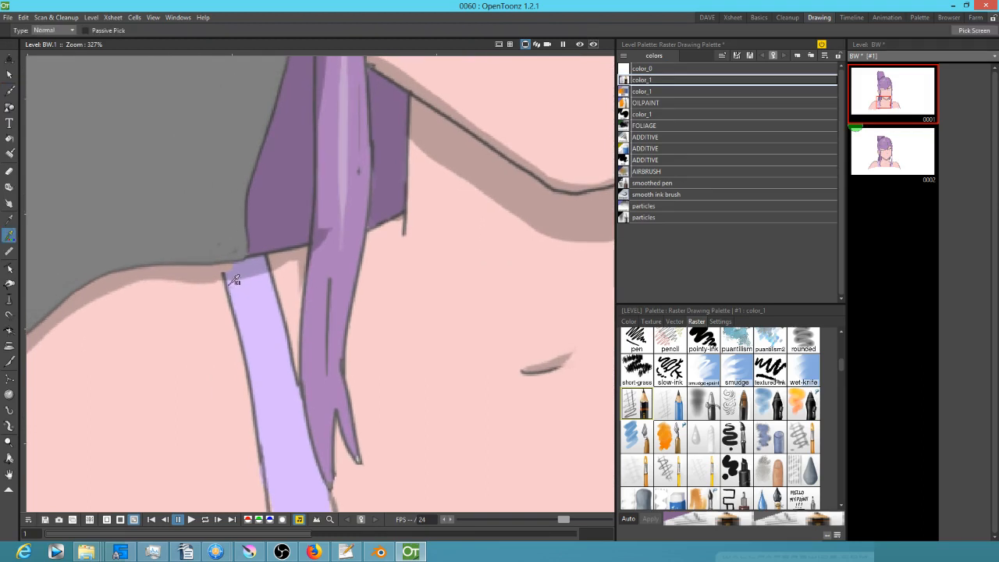
pyautogui.press('b')
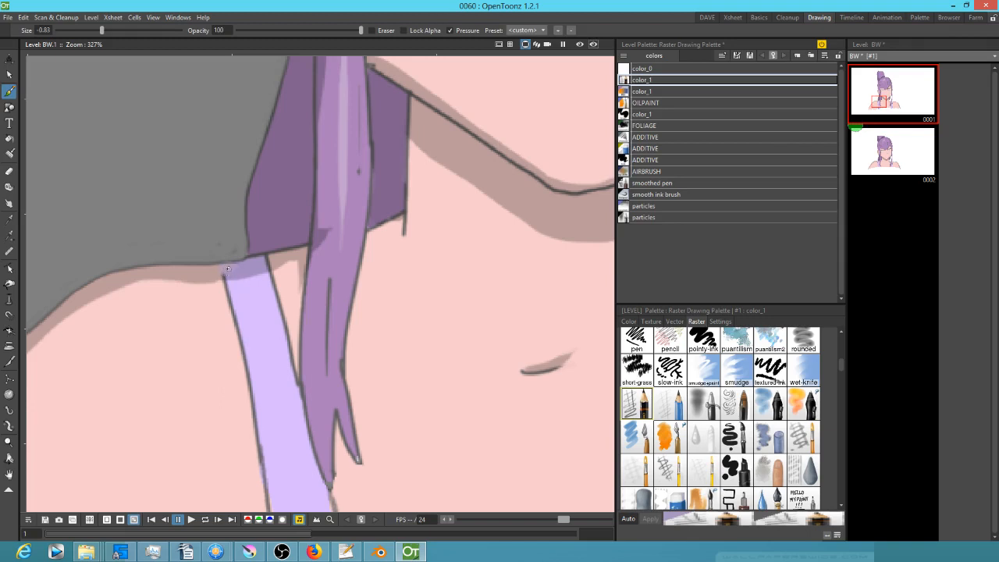
pyautogui.press('r')
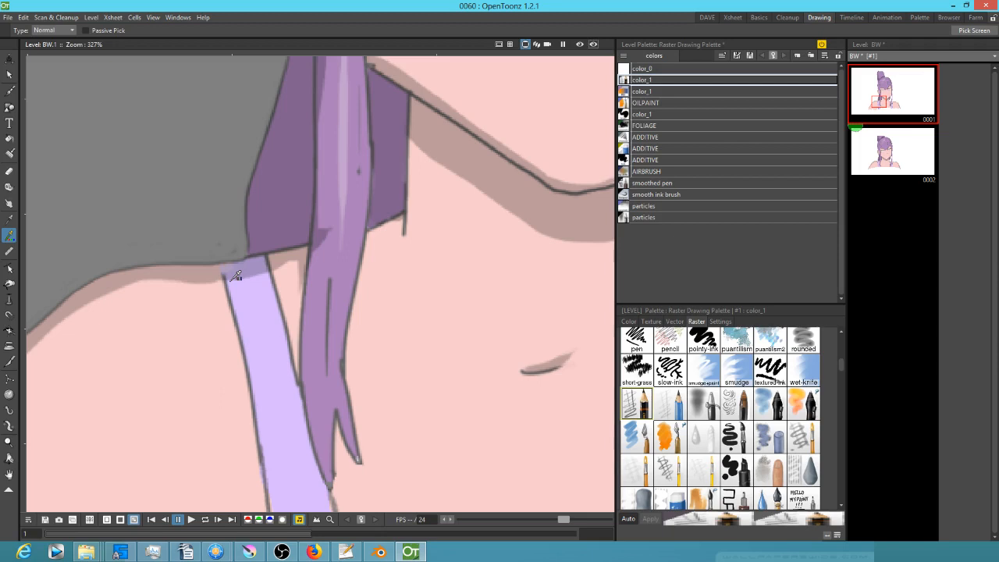
pyautogui.click(633, 323)
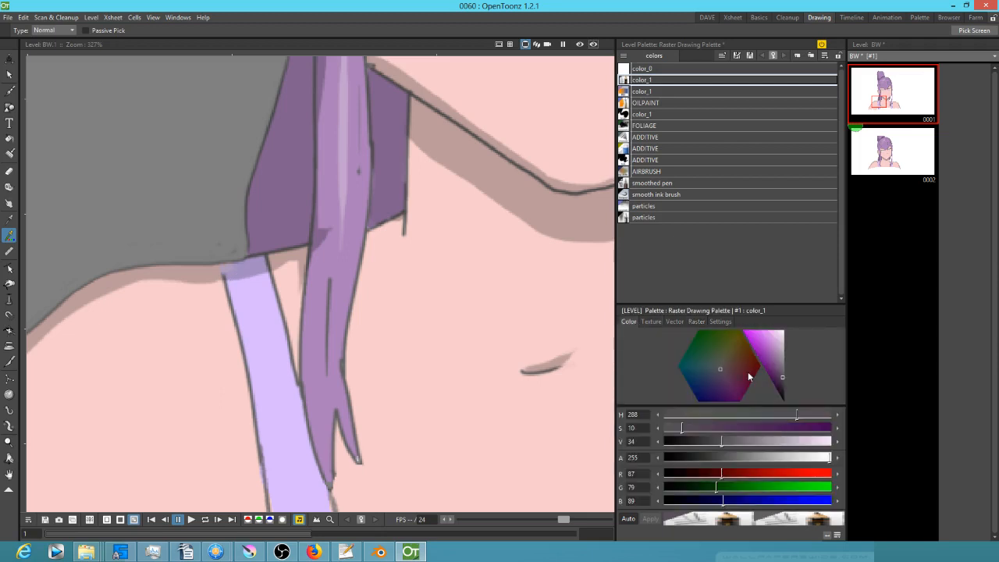
pyautogui.press('b')
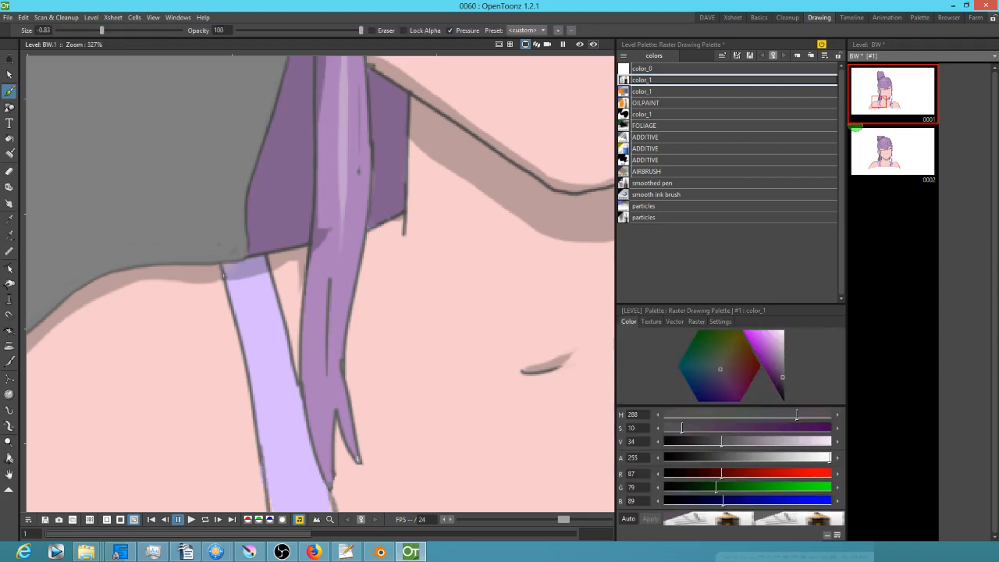
pyautogui.moveTo(229, 264); pyautogui.dragTo(164, 232)
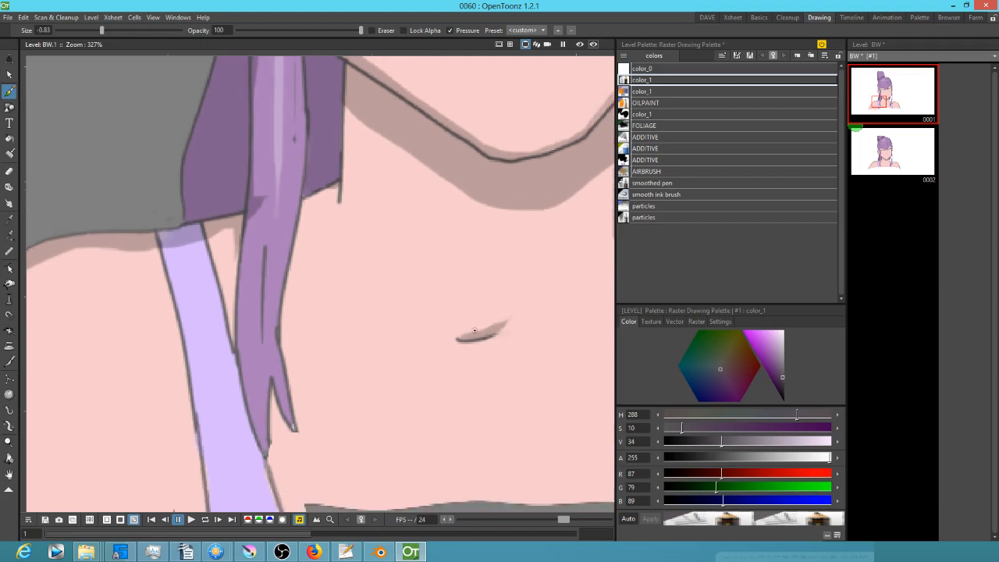
# Pick the light purple of the left-hand hair strand and paint over the pale spot at its forked tip.
pyautogui.press('r')
pyautogui.click(276, 364)
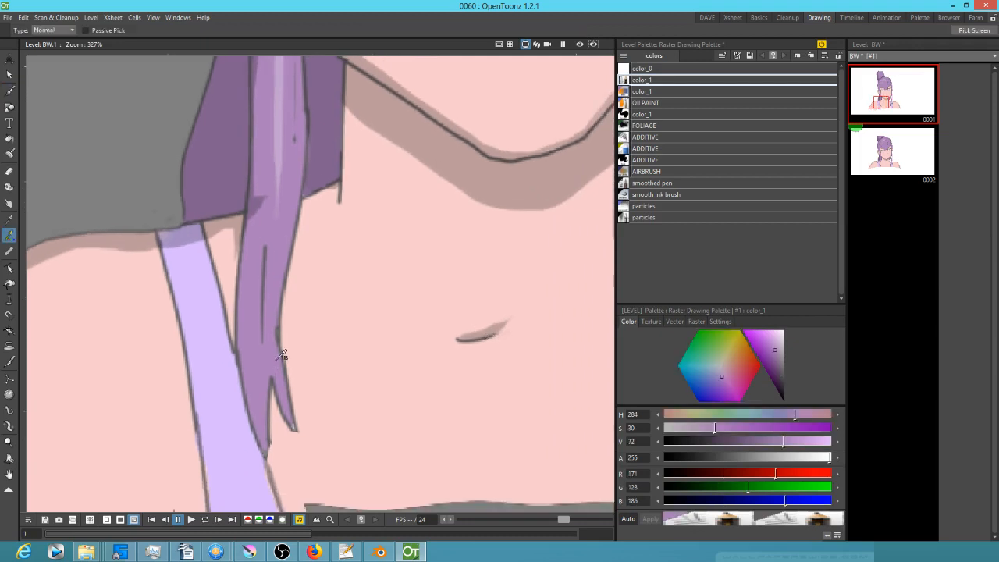
pyautogui.press('b')
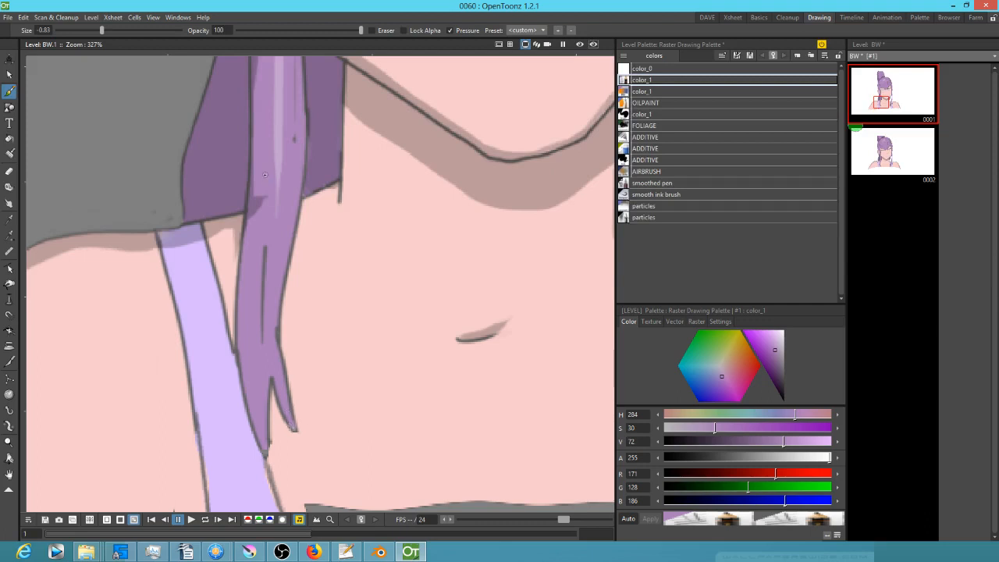
pyautogui.press('r')
pyautogui.press('b')
pyautogui.press('r')
pyautogui.press('b')
# Pick the dark outline colour beside the jaw and redraw the outline at the left-hand strand's short tip.
pyautogui.press('r')
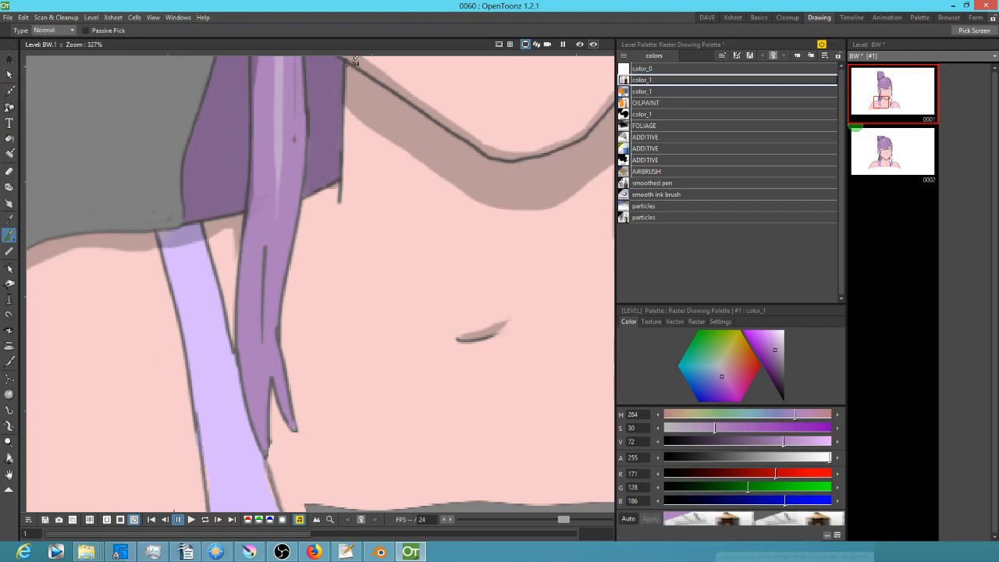
pyautogui.click(353, 63)
pyautogui.press('b')
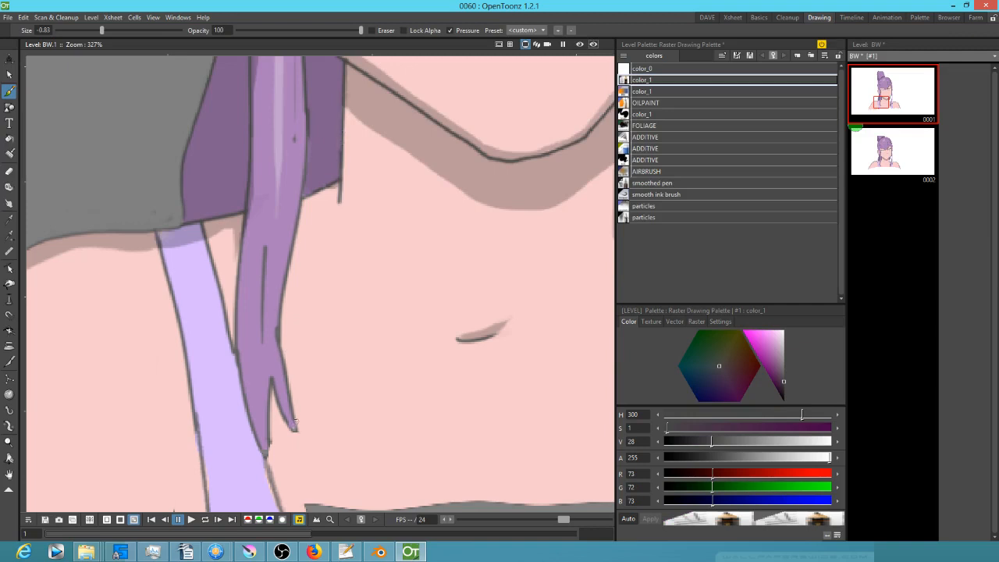
pyautogui.moveTo(293, 420); pyautogui.dragTo(297, 431)
# Reduce the eraser size and erase the leftover fringe between the right-hand jaw corner and the hair strand.
pyautogui.moveTo(557, 301); pyautogui.dragTo(161, 354)
pyautogui.moveTo(465, 364)
pyautogui.mouseDown()
pyautogui.moveTo(302, 269)
pyautogui.moveTo(300, 241)
pyautogui.mouseUp()
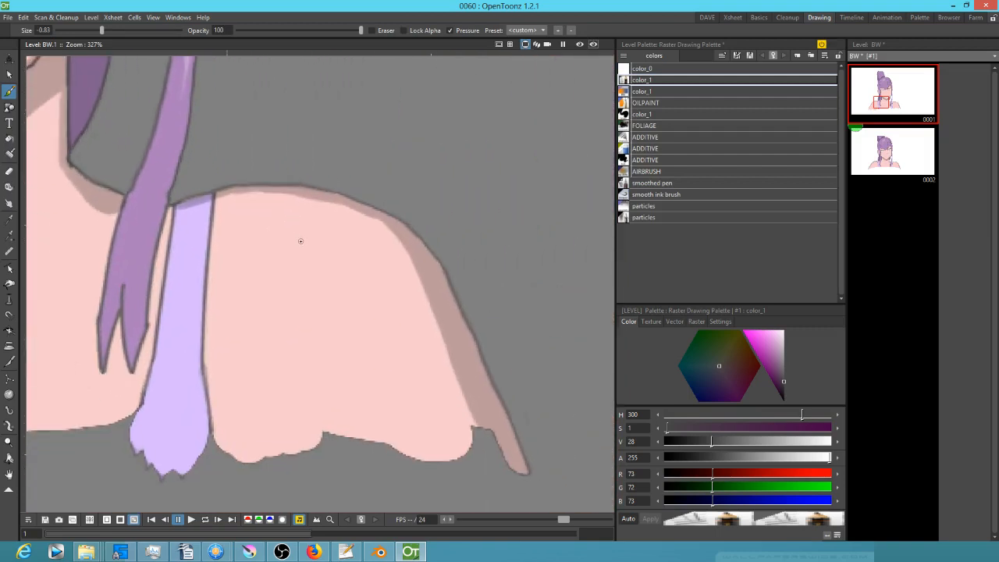
pyautogui.moveTo(471, 351); pyautogui.dragTo(568, 317)
pyautogui.moveTo(345, 324); pyautogui.dragTo(433, 441)
pyautogui.moveTo(366, 218); pyautogui.dragTo(433, 420)
pyautogui.moveTo(375, 189); pyautogui.dragTo(446, 371)
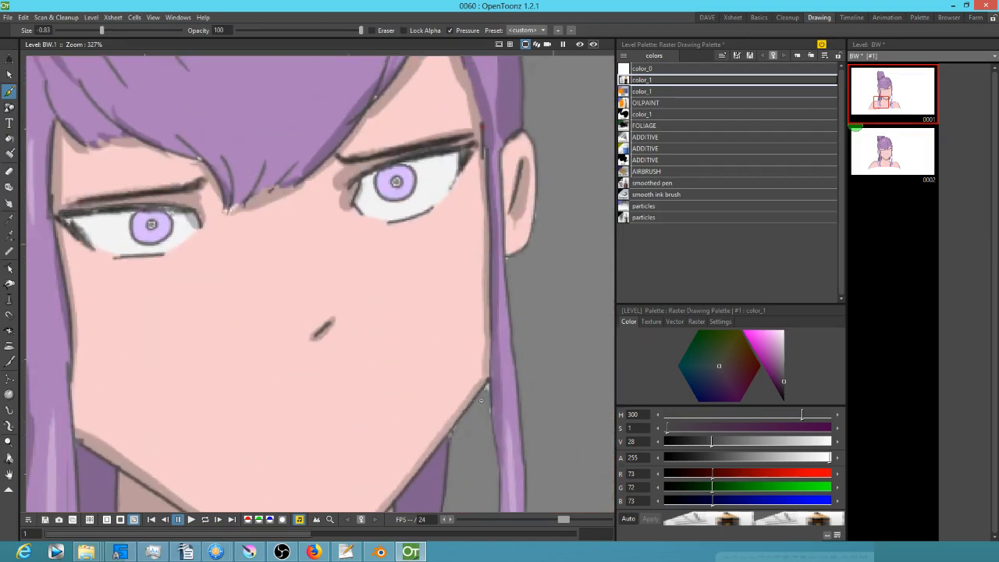
pyautogui.press('e')
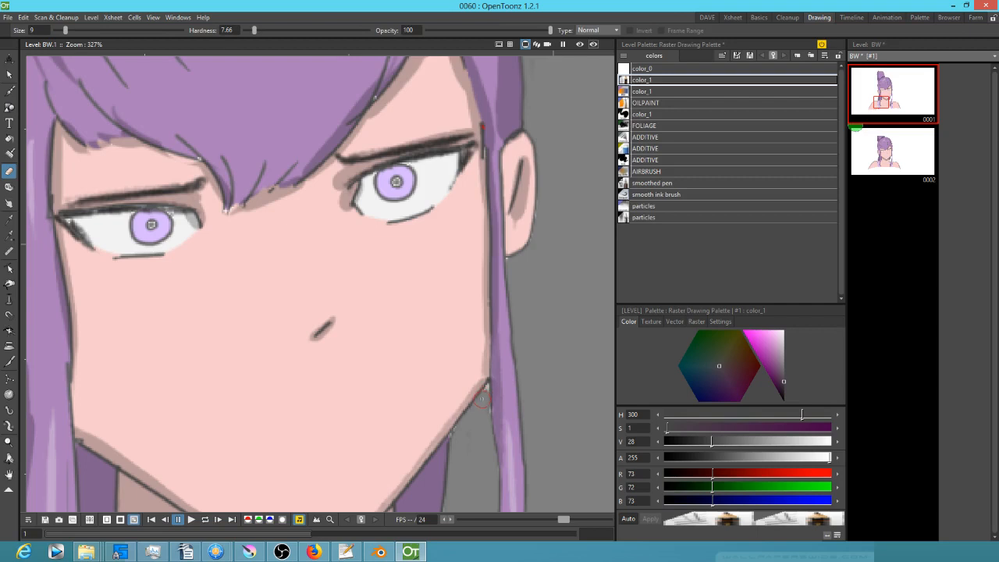
pyautogui.moveTo(64, 30); pyautogui.dragTo(57, 30)
pyautogui.moveTo(454, 431); pyautogui.dragTo(452, 440)
# Pick a grey-brown line tone from the right-hand ear and paint over the red mark on the hairline beside the eyebrow.
pyautogui.press('b')
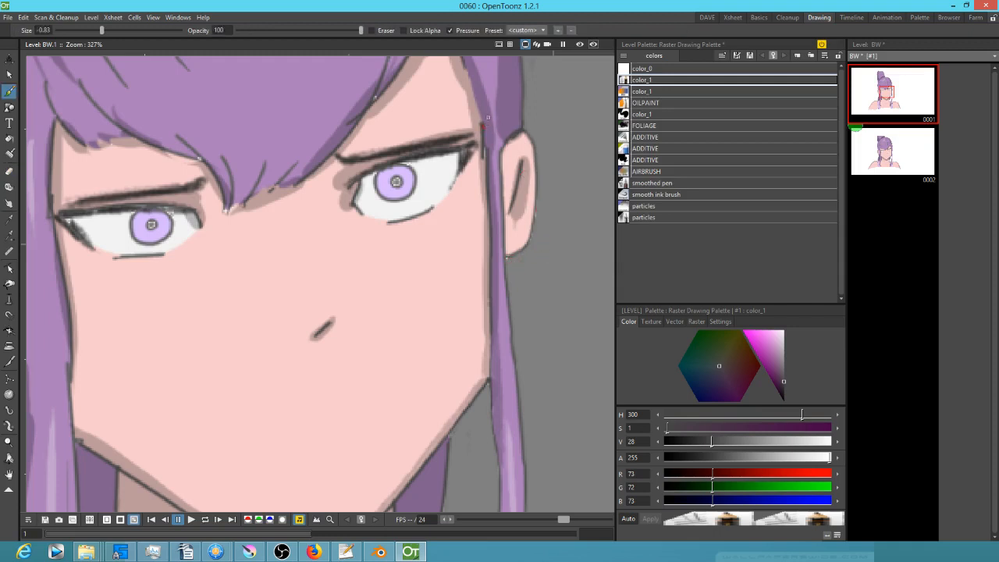
pyautogui.press('r')
pyautogui.click(529, 170)
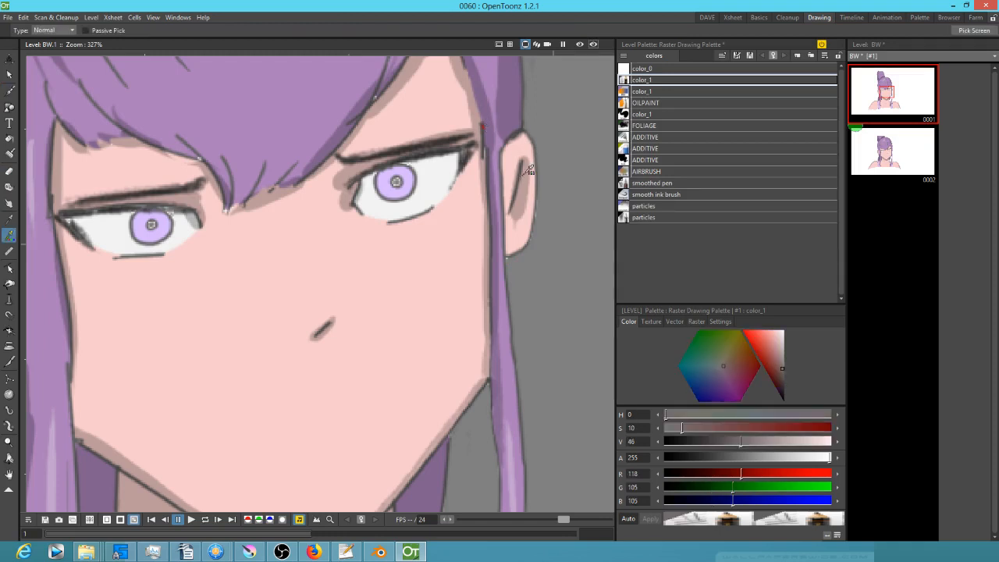
pyautogui.press('b')
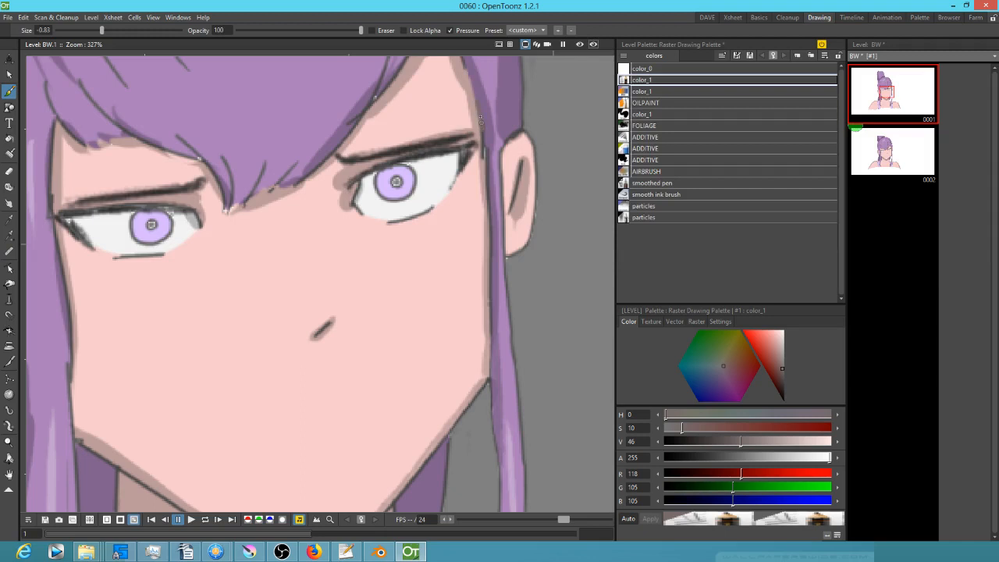
pyautogui.moveTo(525, 148); pyautogui.dragTo(536, 249)
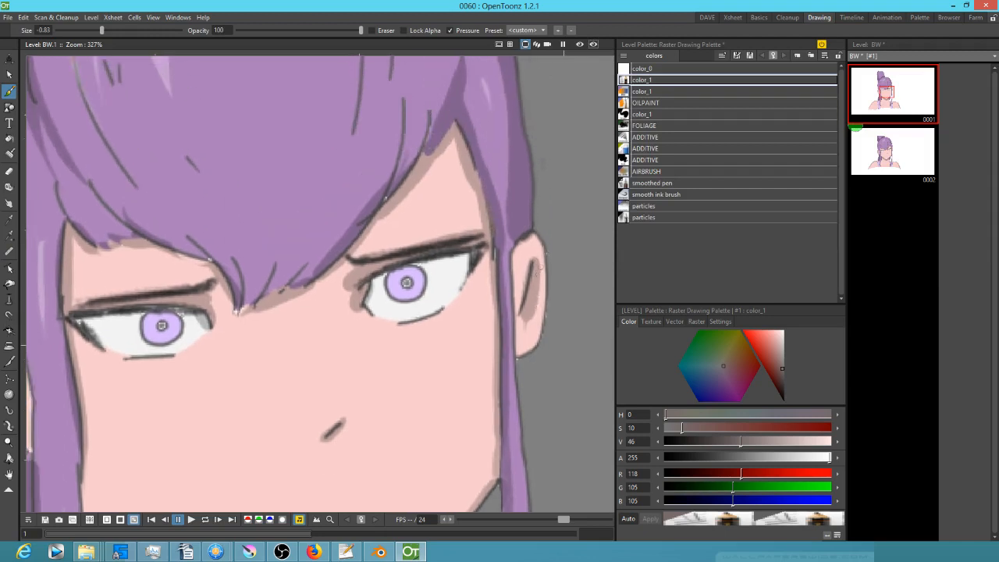
# Darken the brush colour to grey RGB 79, 79, 79 and redraw the missing outlines along the right-hand hairline and fringe edge.
pyautogui.click(783, 374)
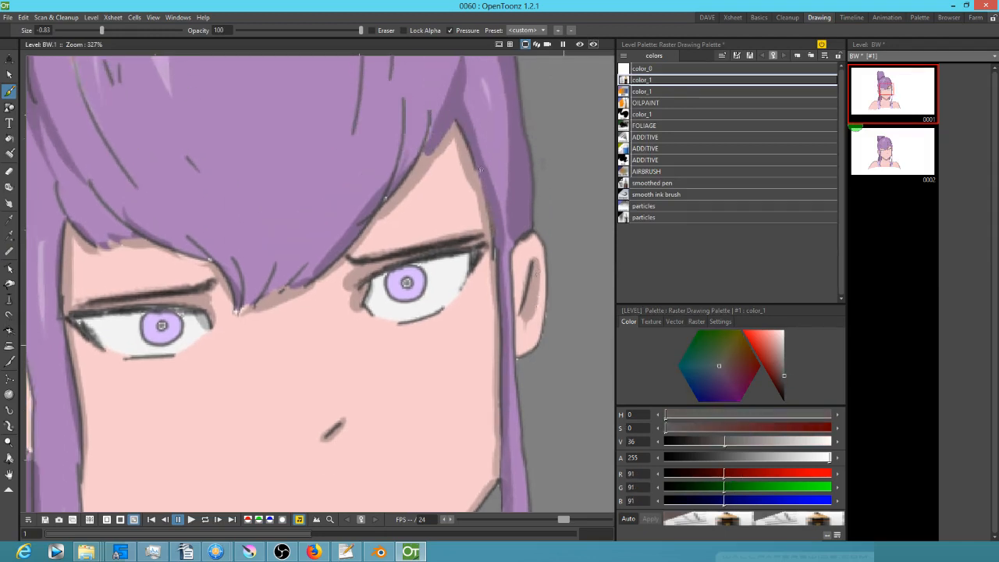
pyautogui.click(785, 377)
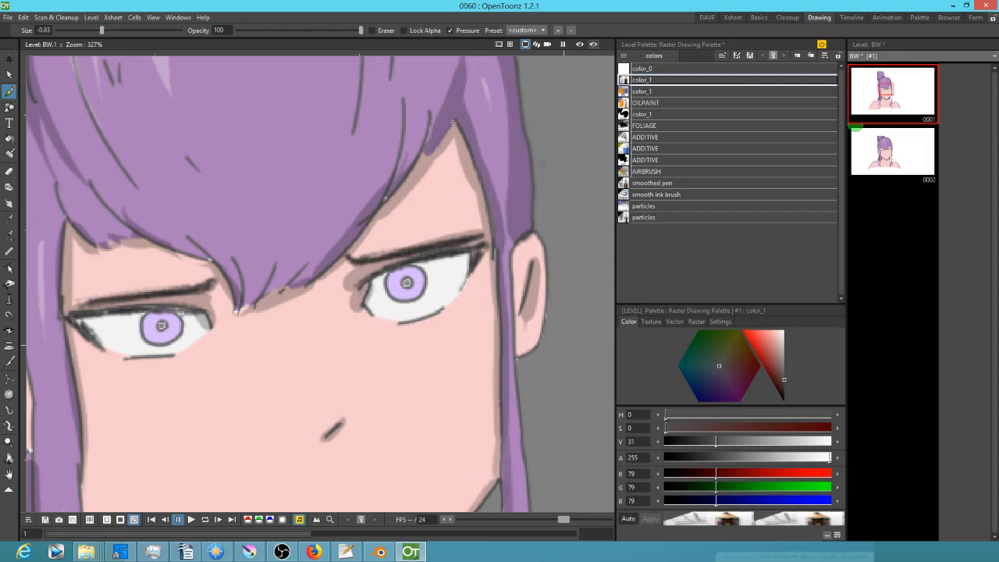
pyautogui.moveTo(421, 157); pyautogui.dragTo(436, 143)
pyautogui.moveTo(244, 326); pyautogui.dragTo(378, 335)
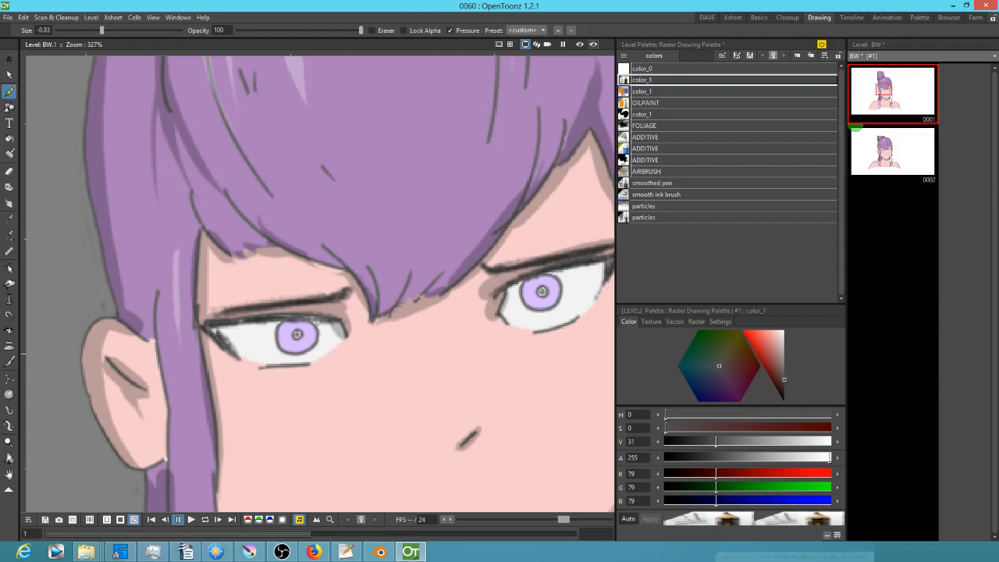
pyautogui.moveTo(398, 306); pyautogui.dragTo(420, 297)
# Pick the fringe's shadow purple and touch up the hair along the edge beside its central point.
pyautogui.press('r')
pyautogui.click(474, 259)
pyautogui.press('b')
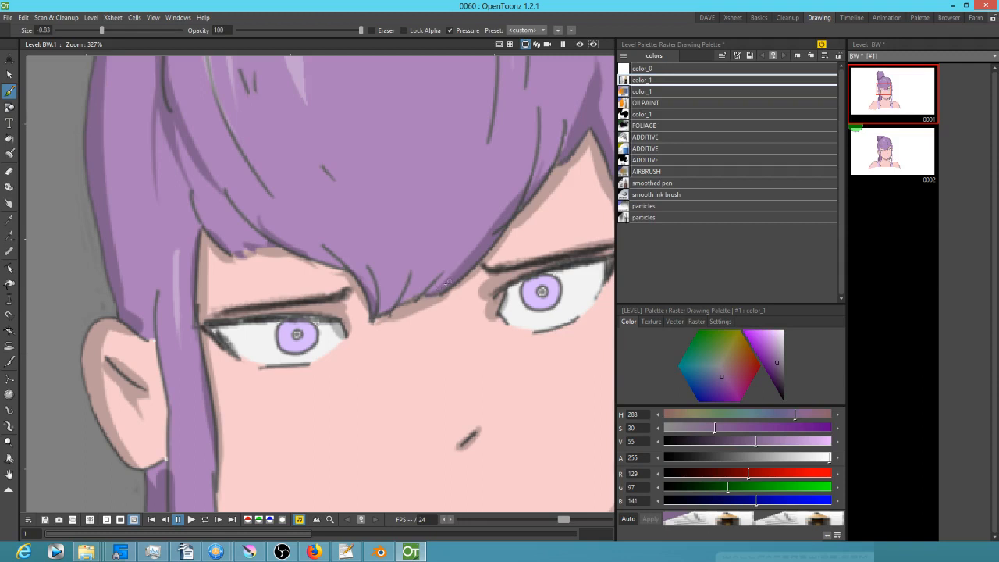
pyautogui.moveTo(403, 303); pyautogui.dragTo(411, 297)
# Pick the skin's shadow colour below the fringe and paint the shading along the forehead above the left-hand eyebrow.
pyautogui.press('r')
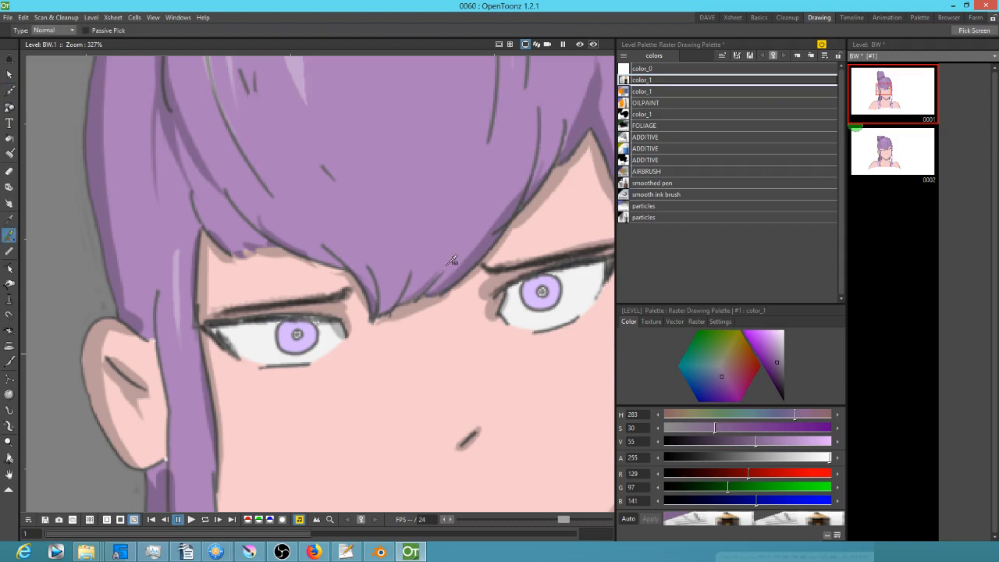
pyautogui.click(283, 249)
pyautogui.press('b')
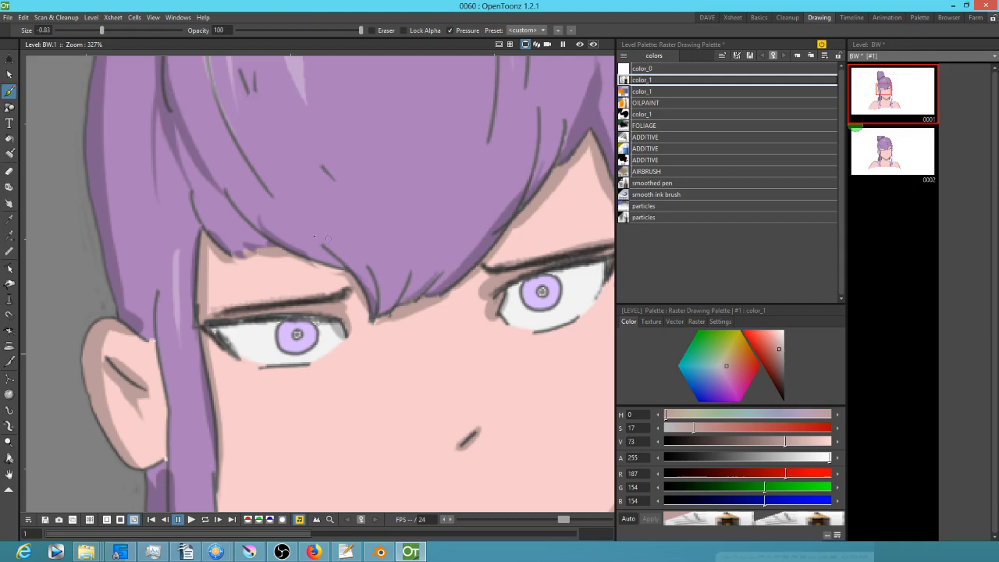
pyautogui.moveTo(290, 251)
pyautogui.mouseDown()
pyautogui.moveTo(340, 273)
pyautogui.moveTo(331, 269)
pyautogui.mouseUp()
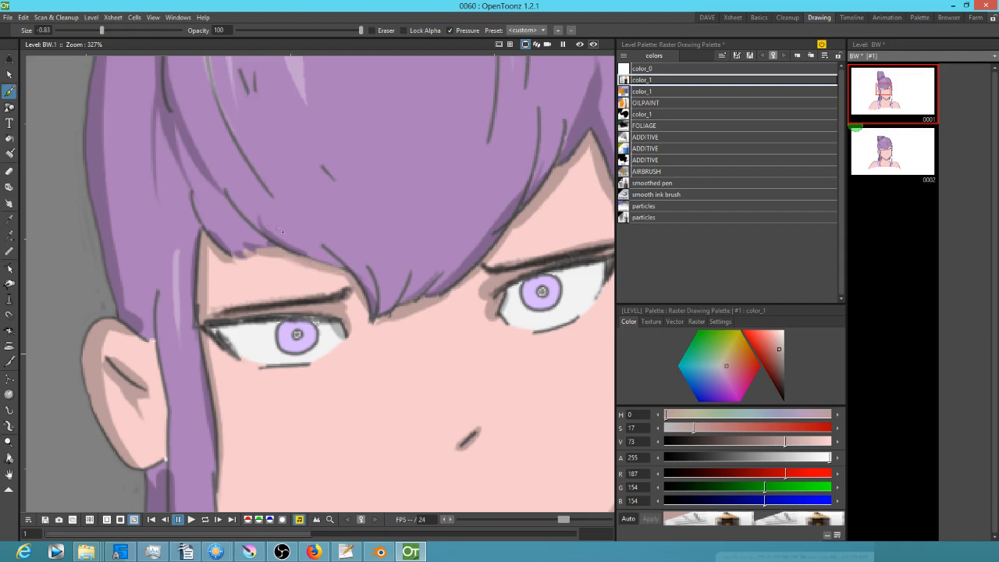
# Pick the hair's shadow purple and touch up the fringe's lower edge above the left-hand eyebrow.
pyautogui.press('r')
pyautogui.click(287, 236)
pyautogui.press('b')
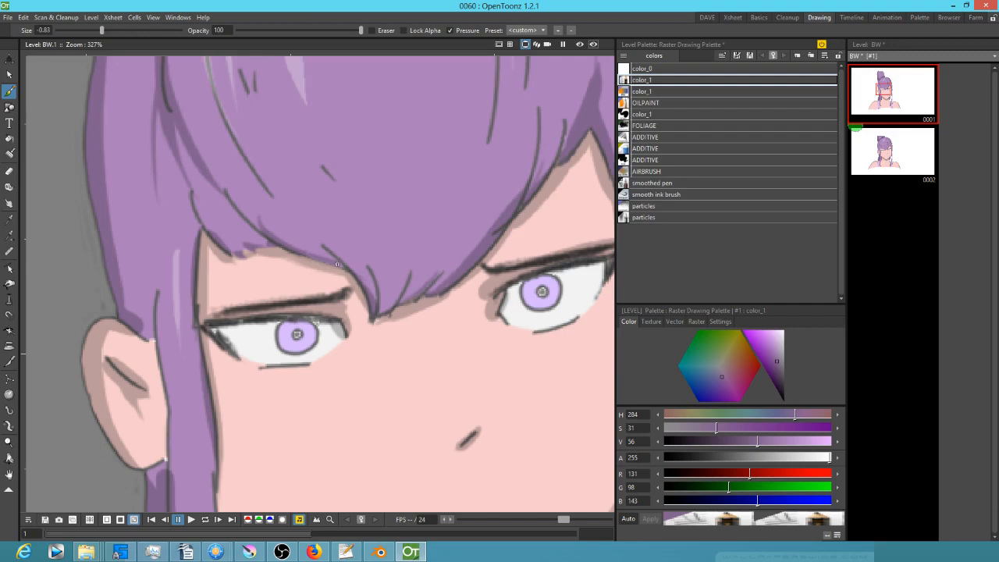
# Pick the light hair purple and paint over the pale spots where the left-hand ear meets the hair strand.
pyautogui.press('r')
pyautogui.click(150, 317)
pyautogui.press('b')
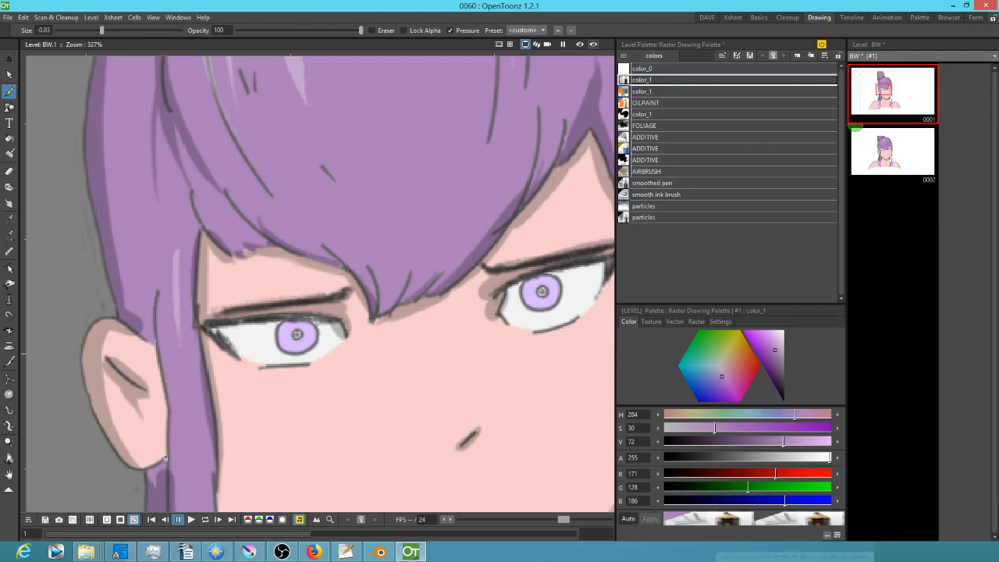
pyautogui.scroll(-5, 382, 346)
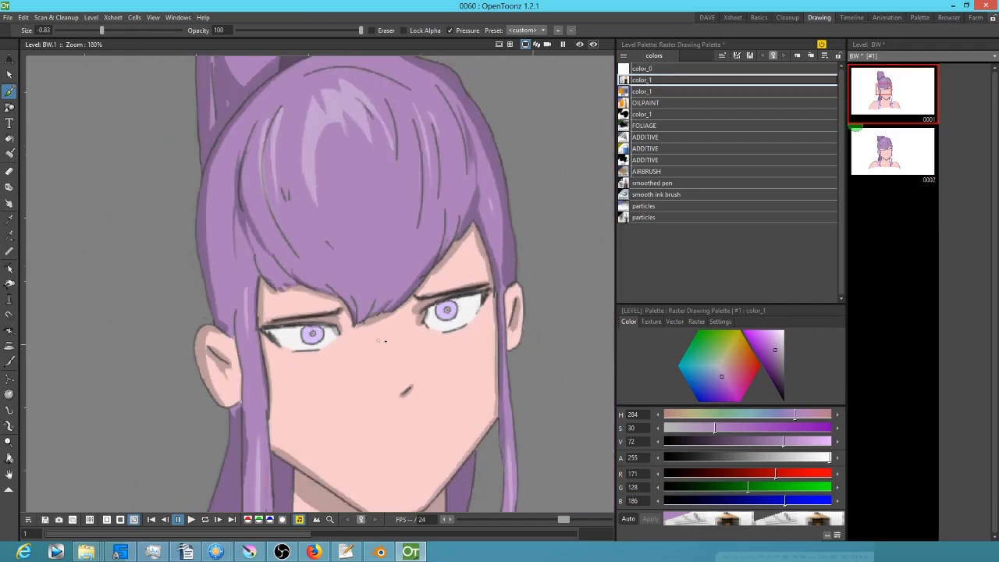
# Pick the dark eye-line colour and extend the lower eyelid outlines of both eyes.
pyautogui.scroll(6, 381, 346)
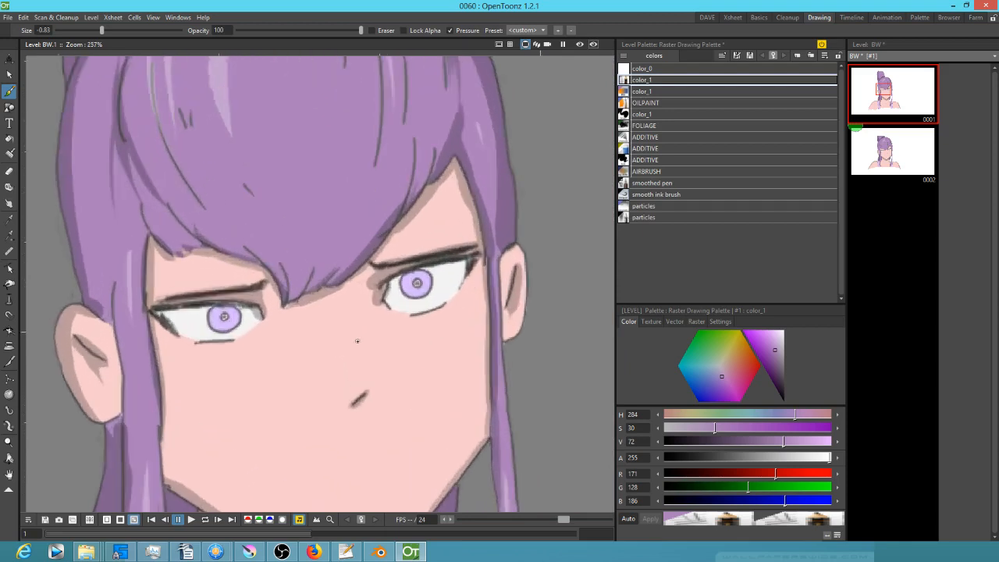
pyautogui.press('r')
pyautogui.click(461, 217)
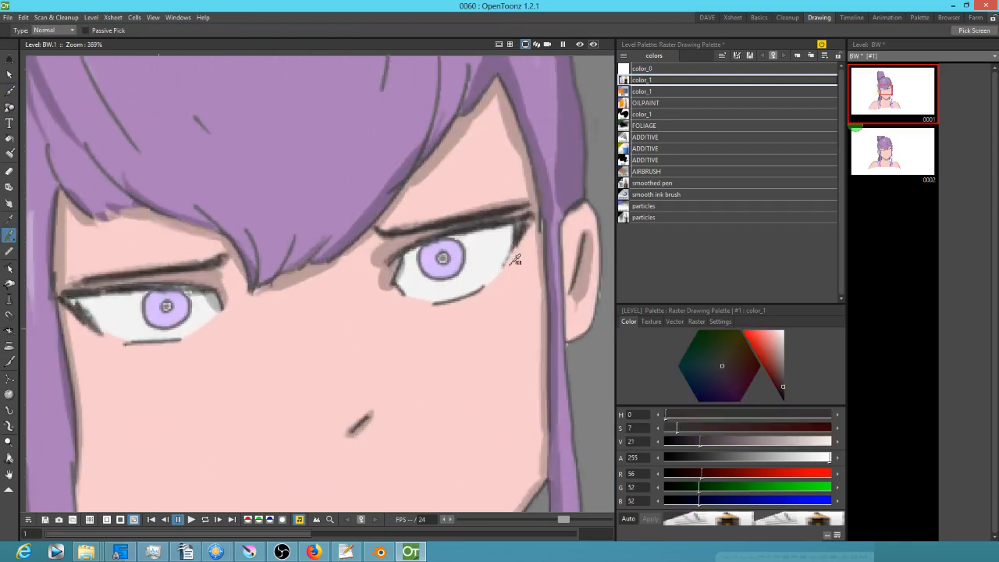
pyautogui.press('b')
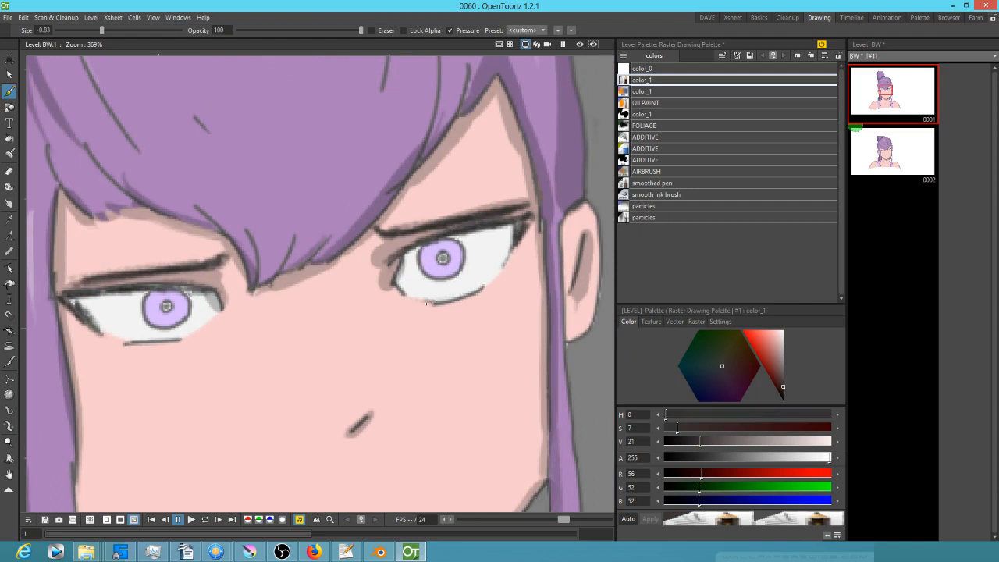
pyautogui.moveTo(428, 302)
pyautogui.mouseDown()
pyautogui.moveTo(473, 292)
pyautogui.moveTo(501, 271)
pyautogui.mouseUp()
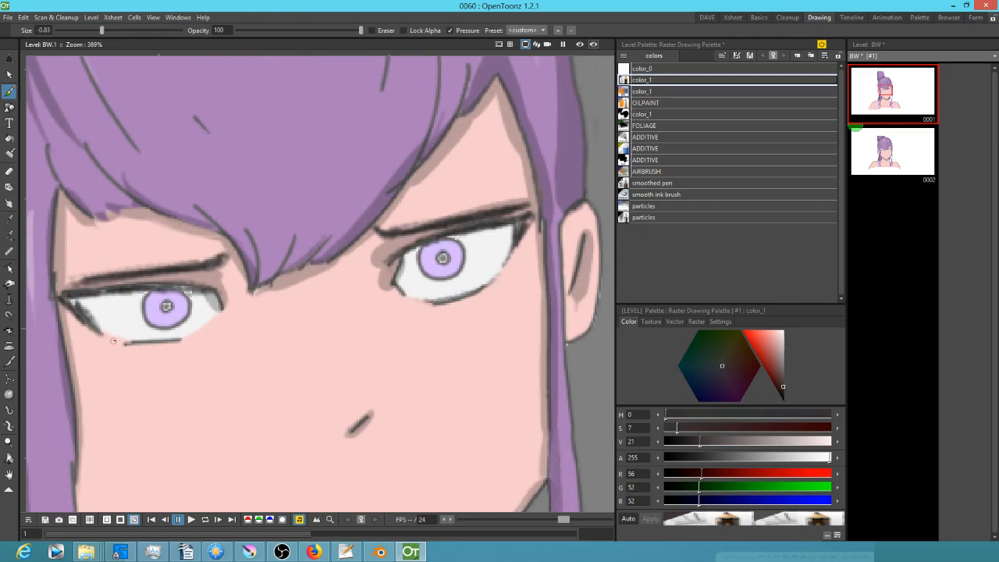
pyautogui.moveTo(114, 339); pyautogui.dragTo(197, 330)
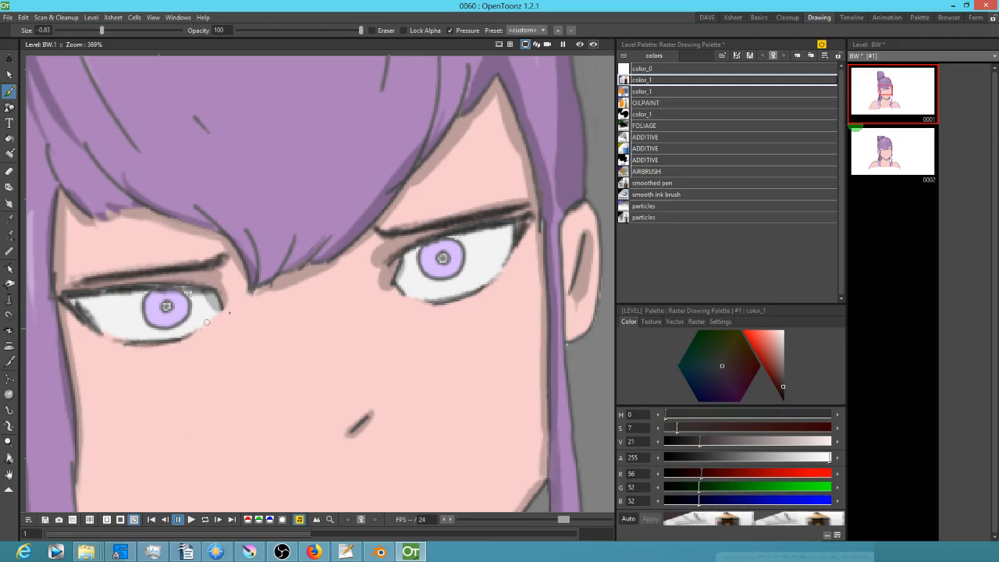
pyautogui.scroll(-6, 232, 310)
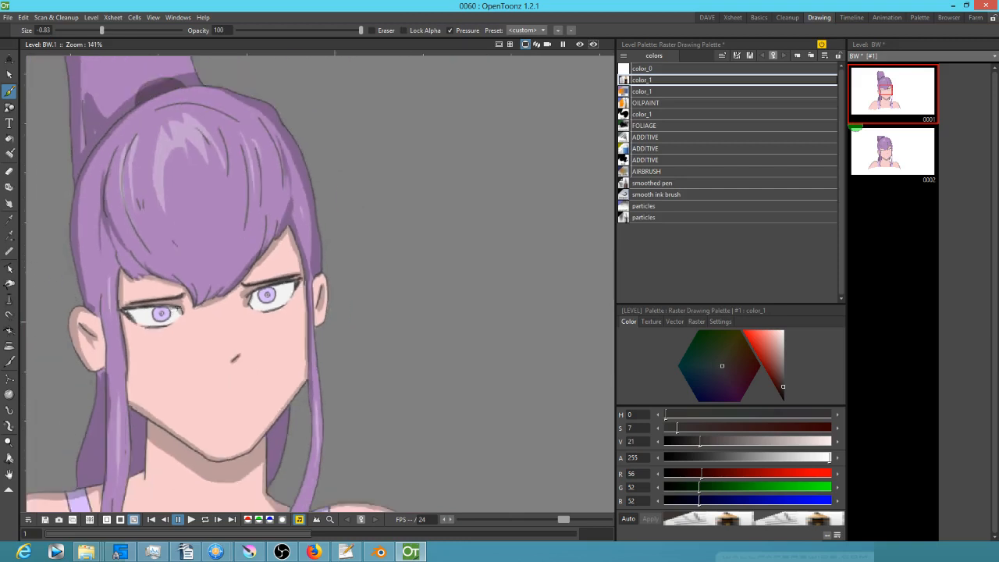
# Duplicate drawing 1 of the BW level and open the copy, drawing 2.
pyautogui.moveTo(326, 312); pyautogui.dragTo(344, 307)
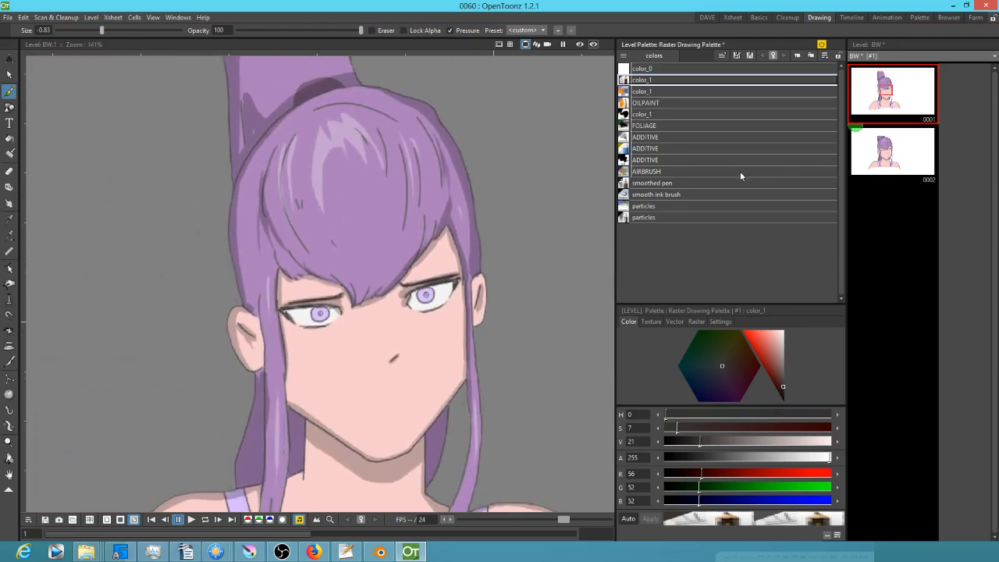
pyautogui.click(919, 166)
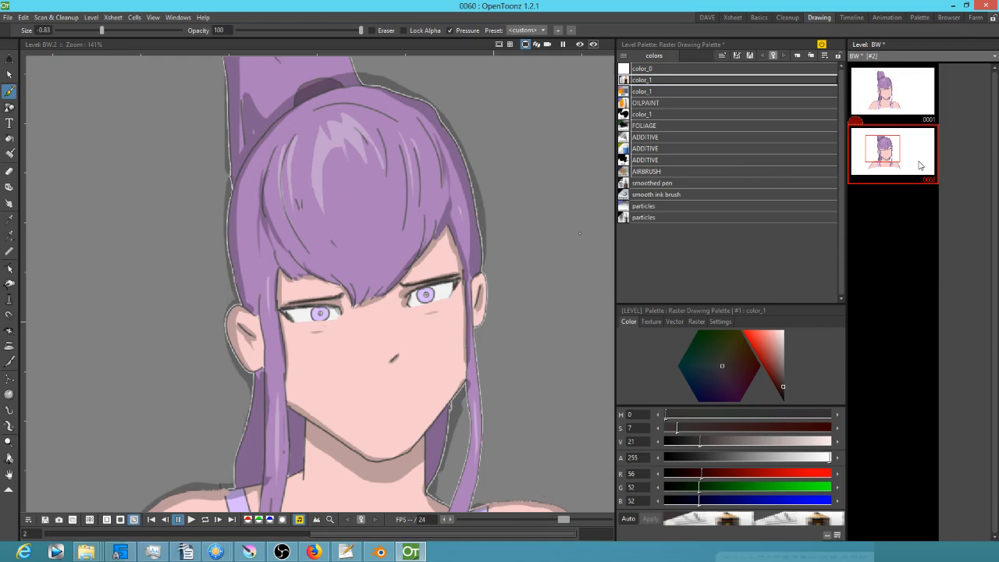
pyautogui.click(917, 97)
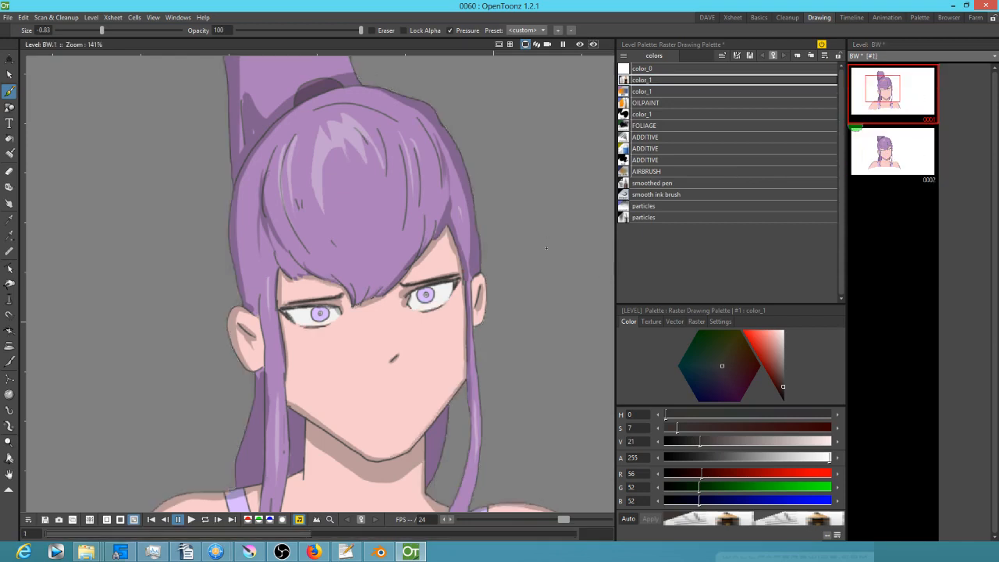
pyautogui.press('d')
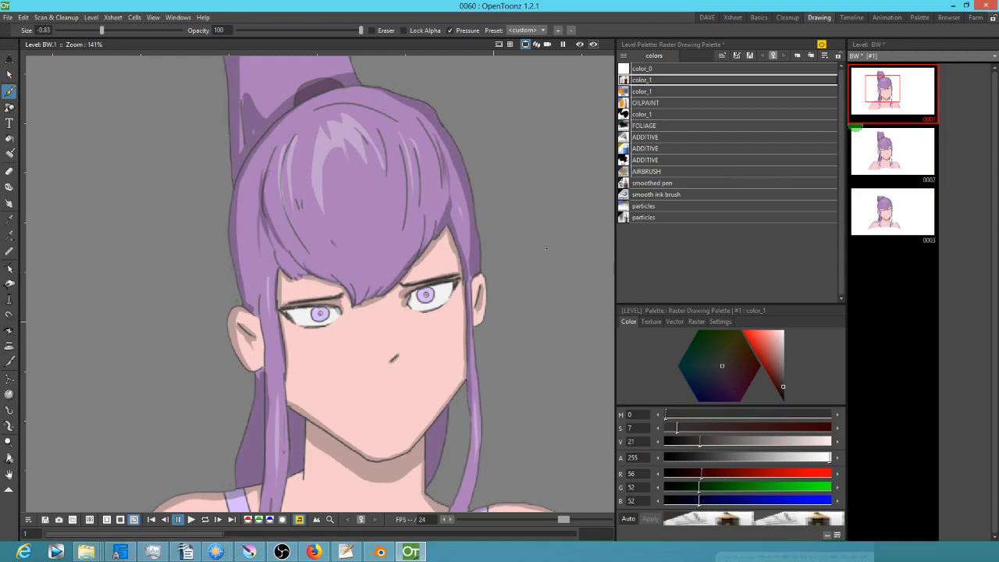
pyautogui.click(887, 155)
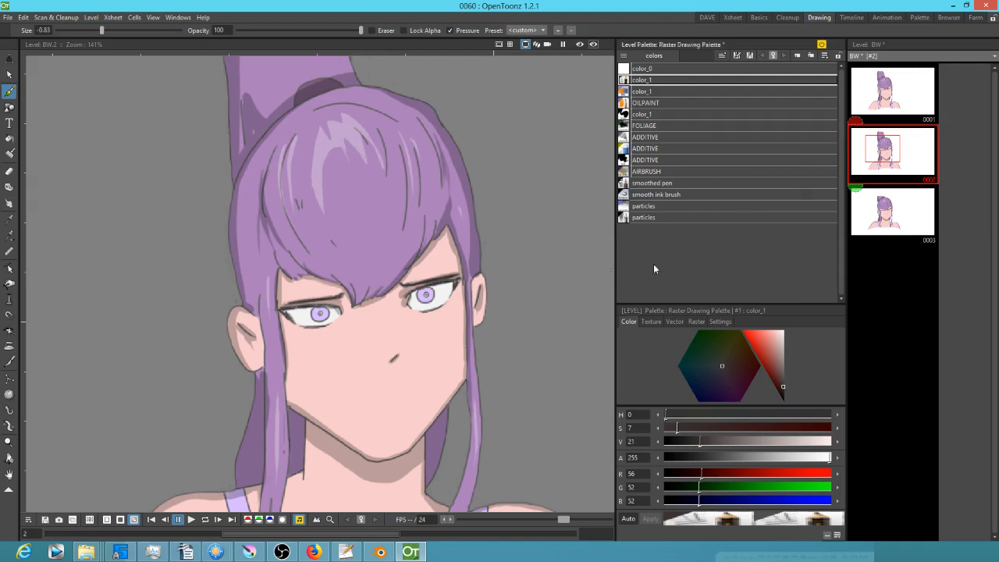
# Pick the skin colour, choose the brush style named "brush", and paint over the lower part of both eyes in drawing 2.
pyautogui.press('r')
pyautogui.click(433, 317)
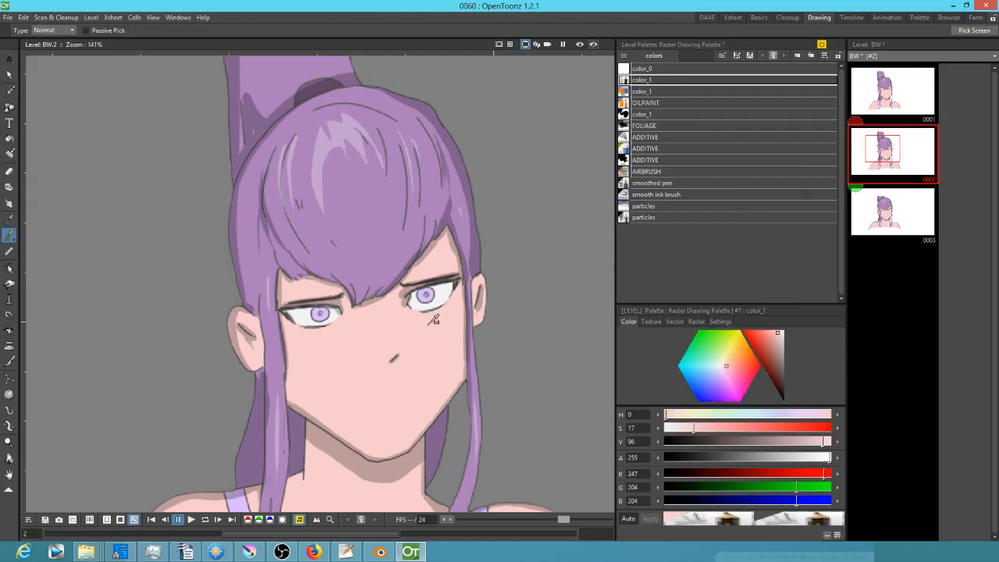
pyautogui.click(695, 321)
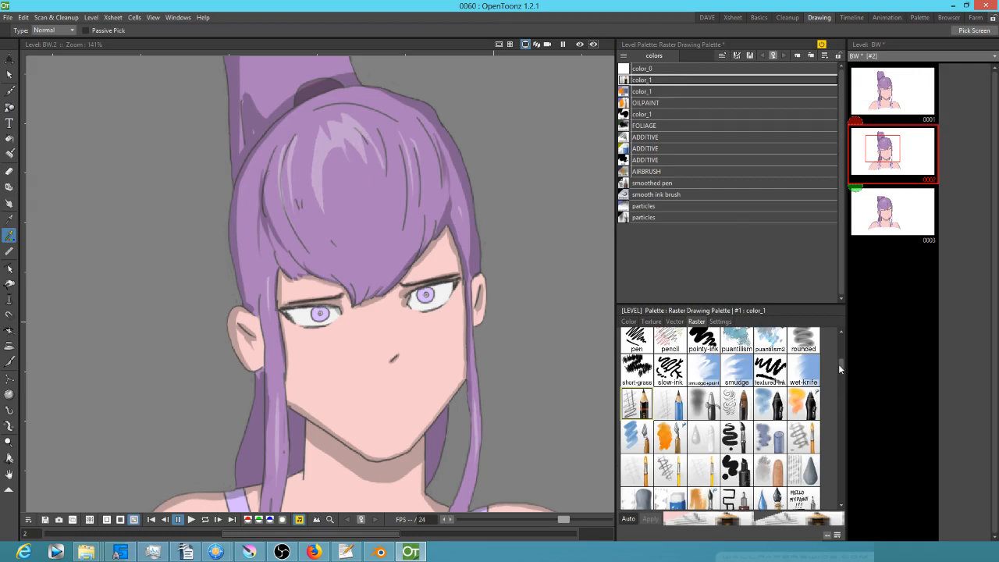
pyautogui.moveTo(841, 368); pyautogui.dragTo(830, 328)
pyautogui.click(769, 349)
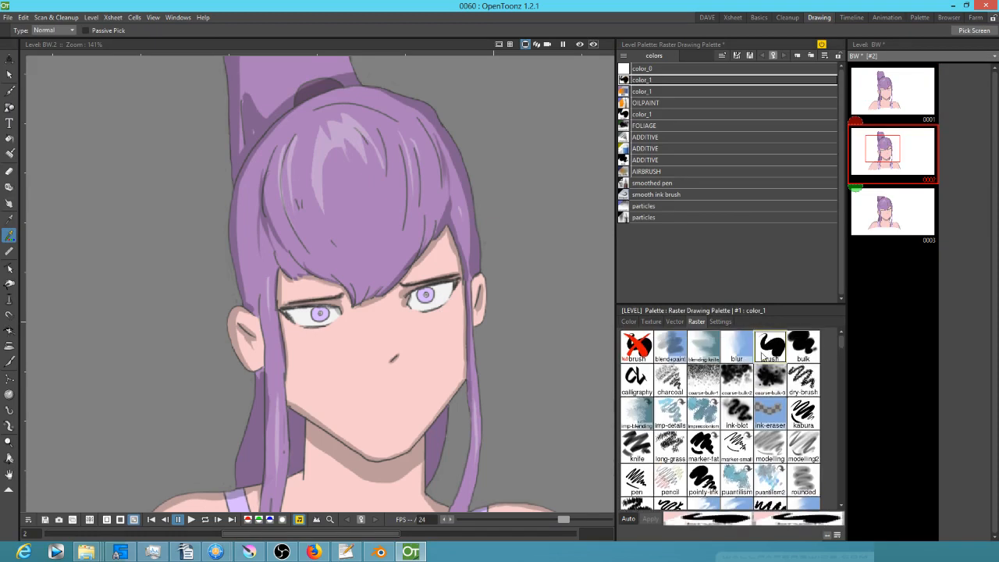
pyautogui.press('b')
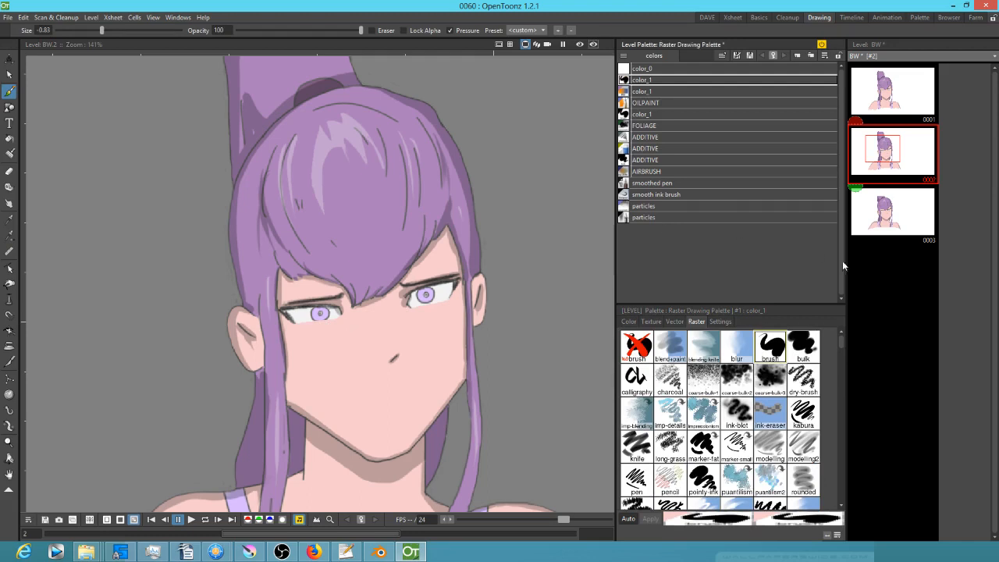
# Choose the pencil brush style and draw thin lower eyelid lines along the narrowed edges of both eyes.
pyautogui.scroll(-3, 840, 349)
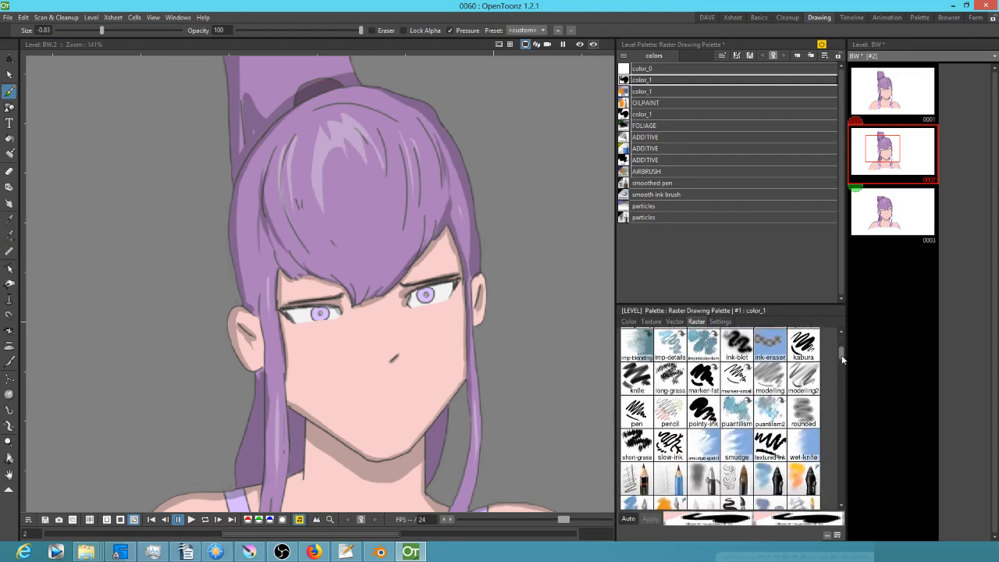
pyautogui.click(647, 440)
pyautogui.scroll(3, 416, 328)
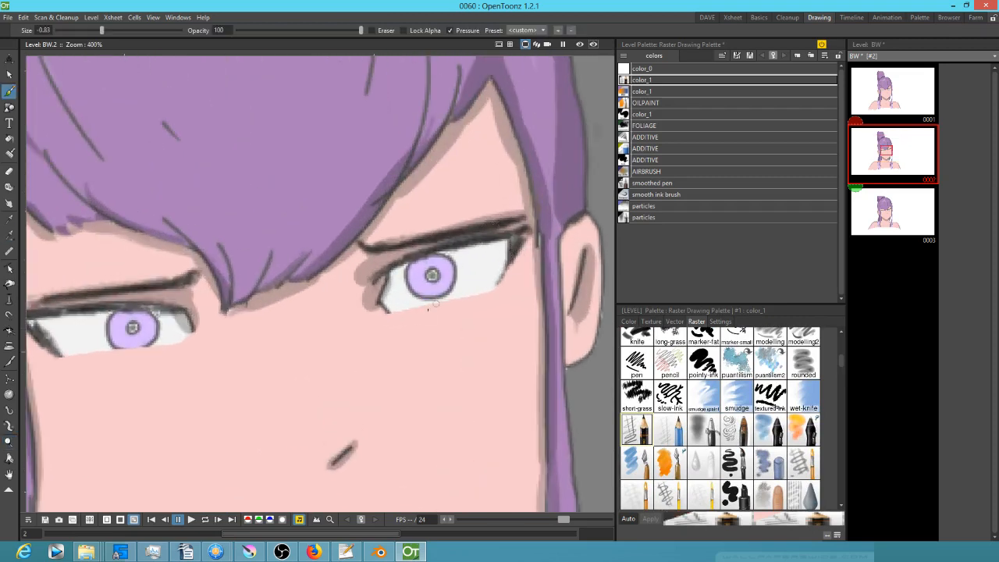
pyautogui.moveTo(468, 296); pyautogui.dragTo(496, 294)
pyautogui.moveTo(404, 312)
pyautogui.mouseDown()
pyautogui.moveTo(377, 319)
pyautogui.moveTo(541, 330)
pyautogui.mouseUp()
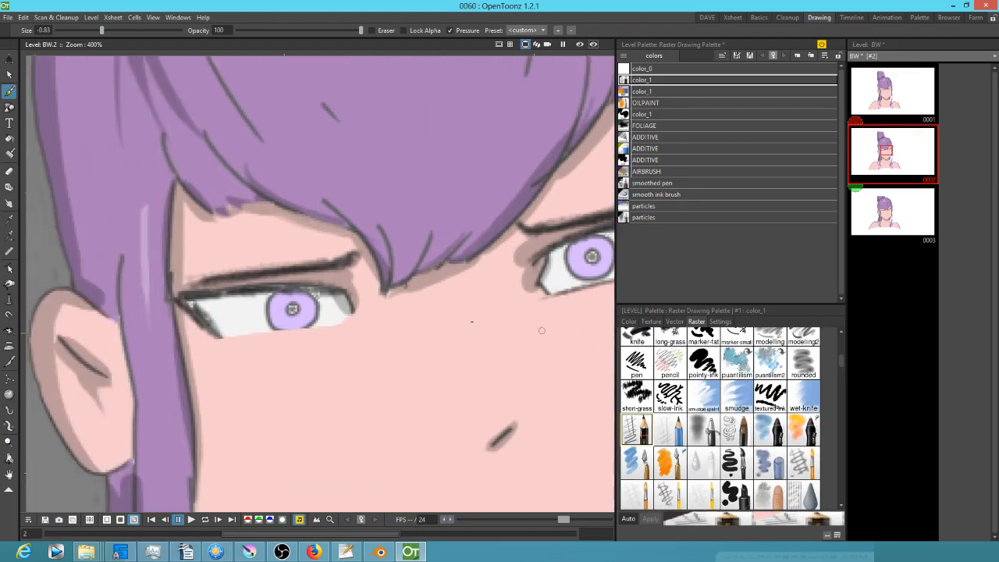
pyautogui.moveTo(218, 340); pyautogui.dragTo(355, 320)
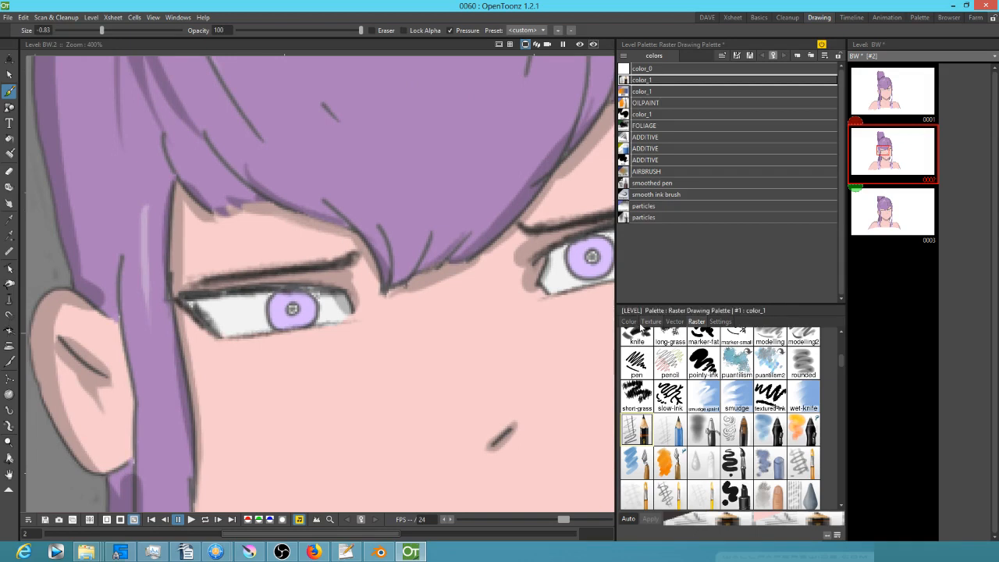
# Set the colour to near-black, RGB 2, 2, 2, and fill the pupils of both eyes.
pyautogui.click(630, 321)
pyautogui.moveTo(778, 380); pyautogui.dragTo(784, 401)
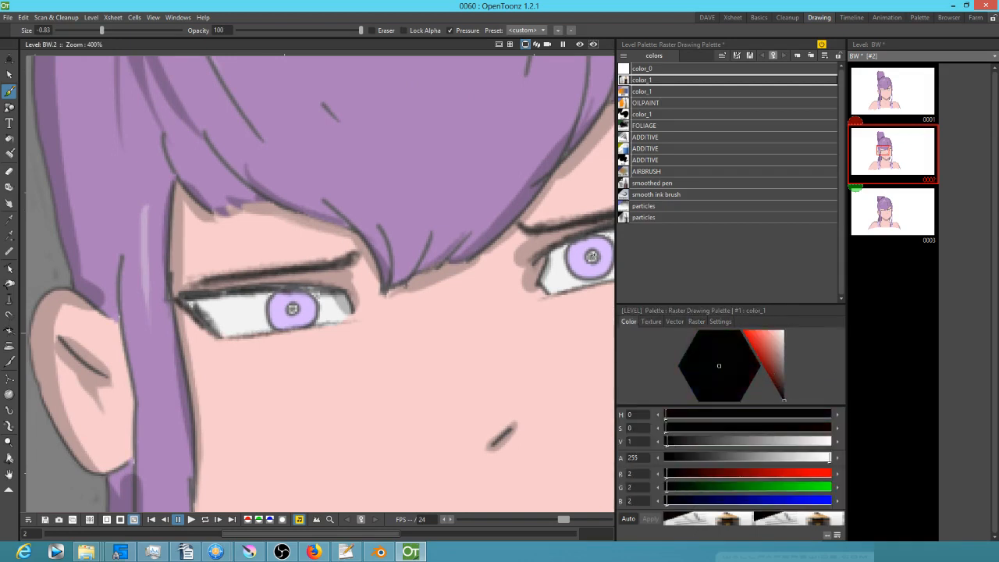
pyautogui.moveTo(591, 257); pyautogui.dragTo(597, 244)
pyautogui.moveTo(292, 308); pyautogui.dragTo(293, 308)
# Pick the hair's base purple and shade the upper part of both irises above the pupils.
pyautogui.press('r')
pyautogui.click(286, 156)
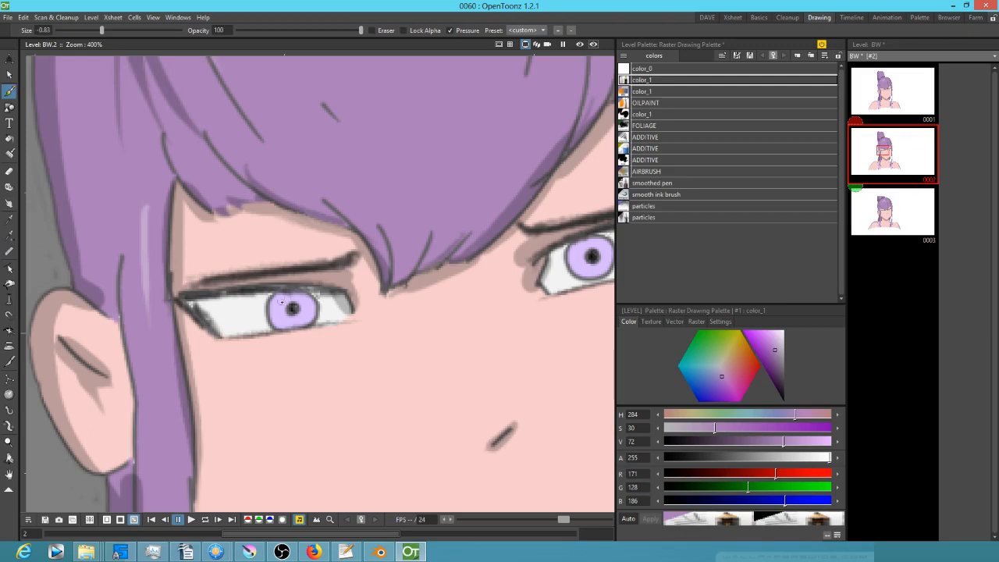
pyautogui.moveTo(276, 306)
pyautogui.mouseDown()
pyautogui.moveTo(290, 296)
pyautogui.moveTo(304, 304)
pyautogui.mouseUp()
pyautogui.moveTo(504, 322); pyautogui.dragTo(388, 338)
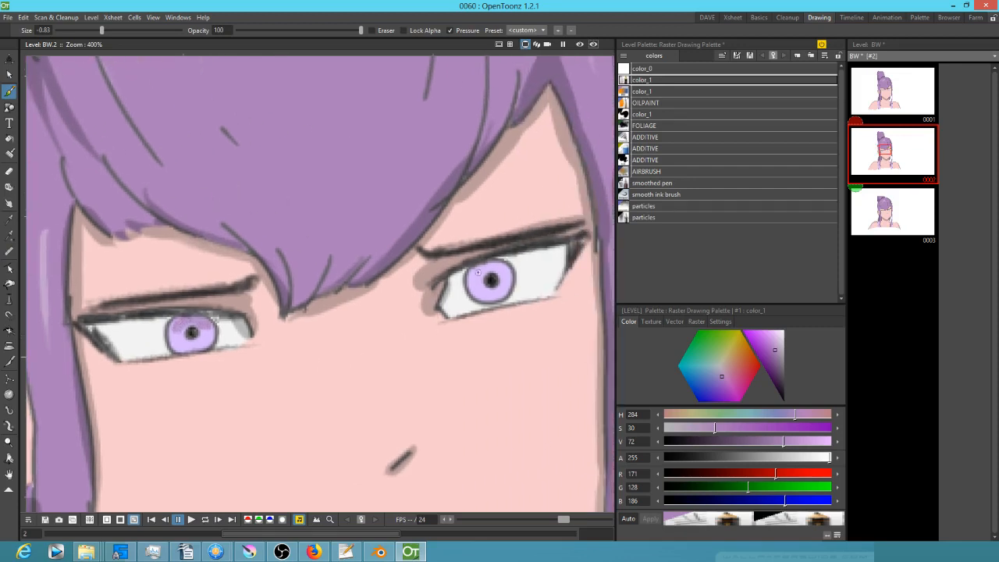
pyautogui.moveTo(475, 280)
pyautogui.mouseDown()
pyautogui.moveTo(496, 266)
pyautogui.moveTo(507, 278)
pyautogui.mouseUp()
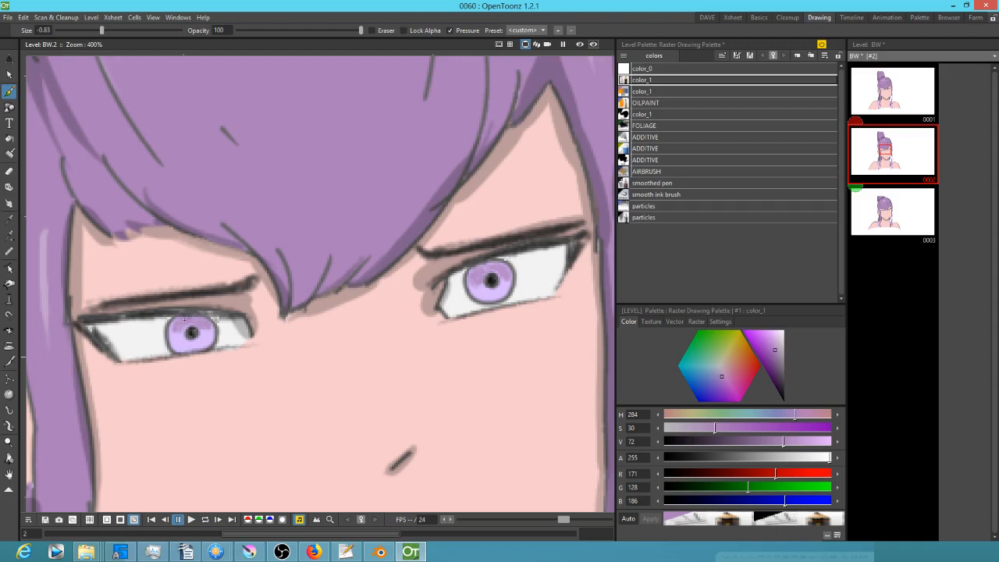
# Pick the hair's darker shadow purple and trace the lower rims of the irises.
pyautogui.press('r')
pyautogui.click(69, 100)
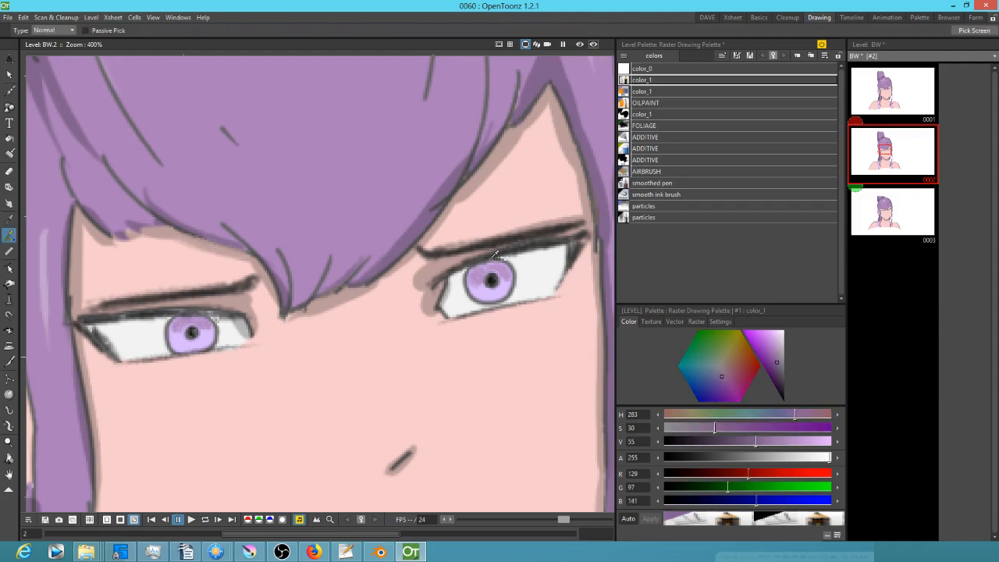
pyautogui.press('b')
pyautogui.moveTo(491, 300); pyautogui.dragTo(510, 284)
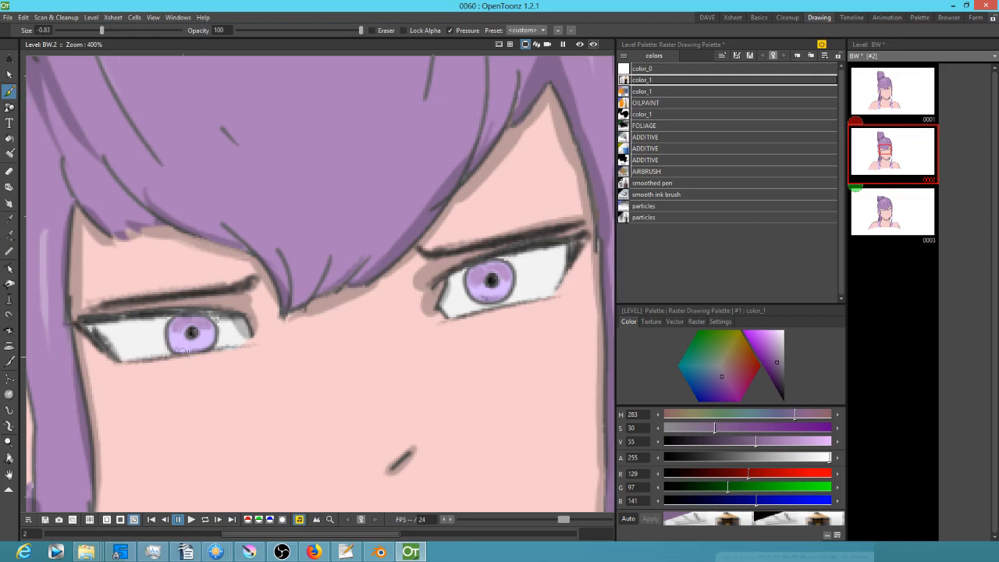
# Set the colour to white, choose another brush style, and add a small highlight beside each pupil.
pyautogui.click(773, 345)
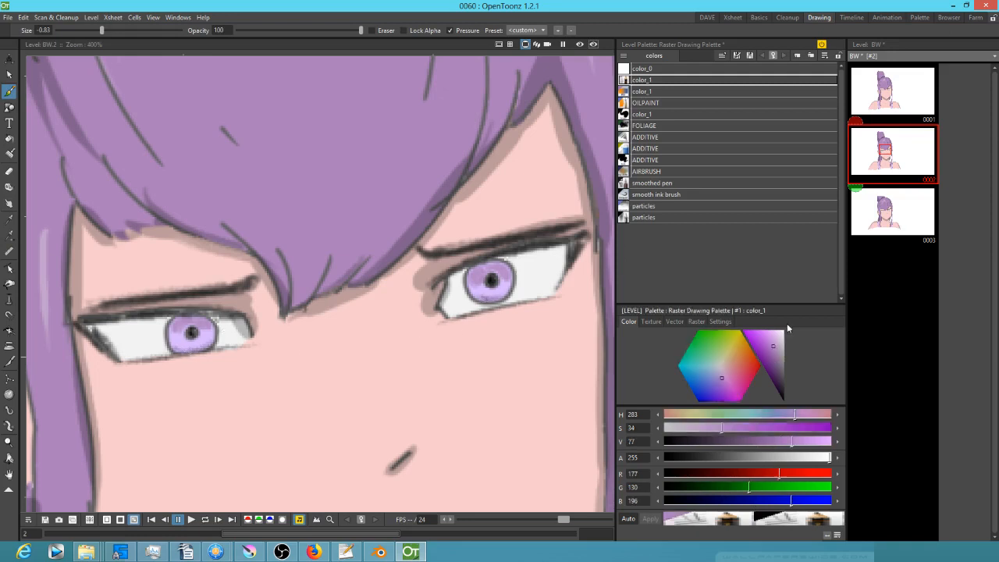
pyautogui.click(785, 328)
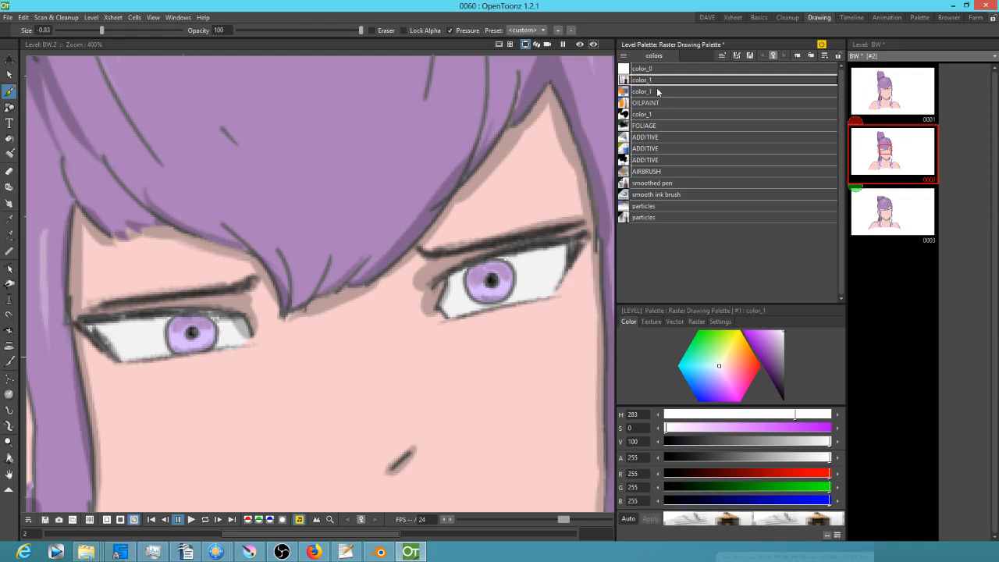
pyautogui.click(703, 320)
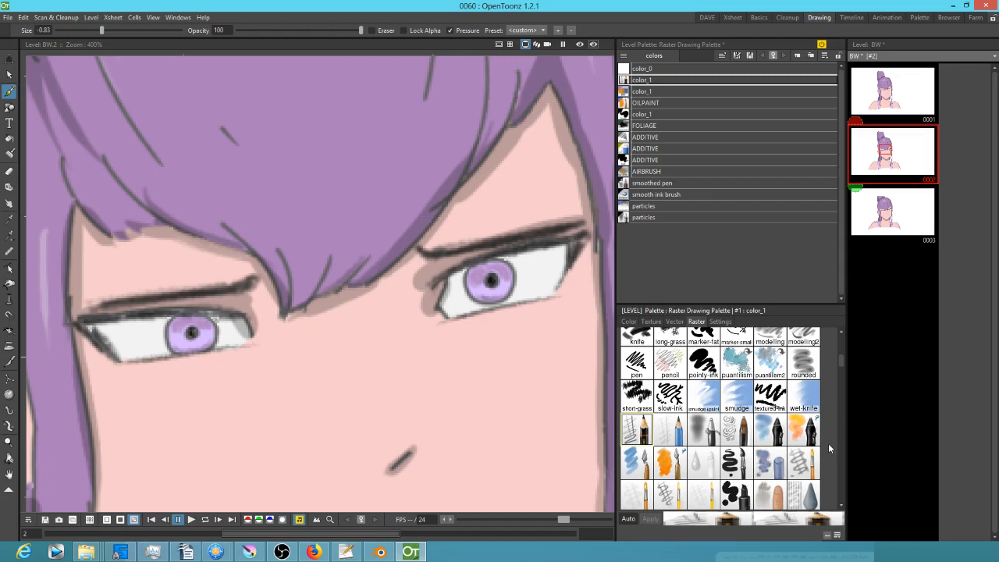
pyautogui.moveTo(838, 365)
pyautogui.mouseDown()
pyautogui.moveTo(836, 346)
pyautogui.moveTo(838, 377)
pyautogui.mouseUp()
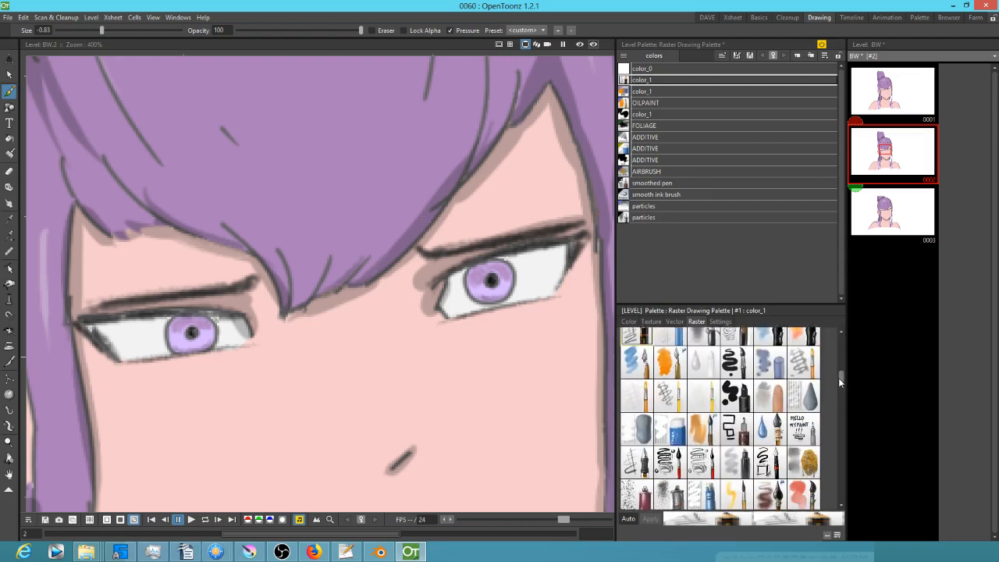
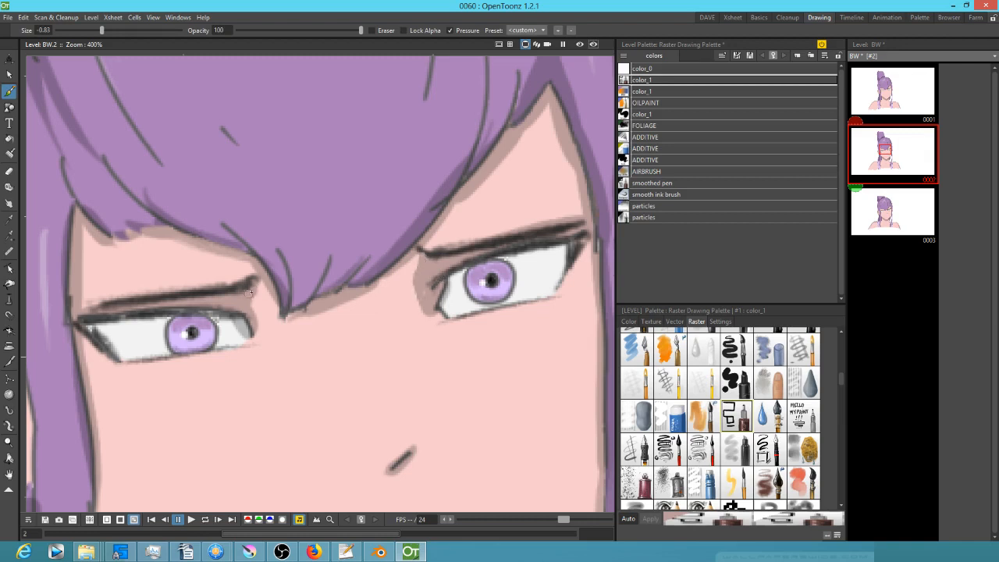
# Compare drawings 1 and 2 and paint the skin shadow beside the inner corners of both eyes in drawing 1.
pyautogui.press(',')
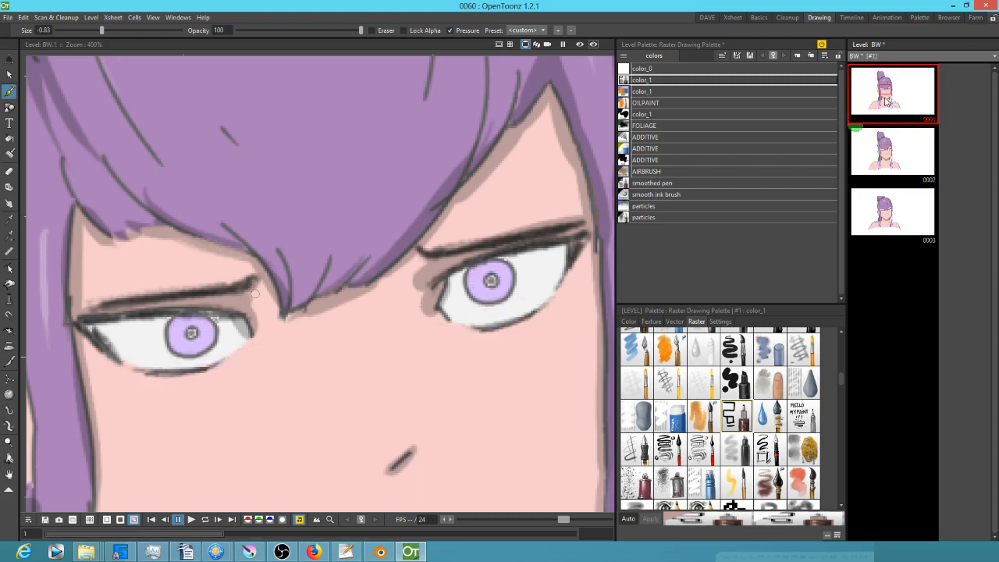
pyautogui.moveTo(254, 288); pyautogui.dragTo(251, 318)
pyautogui.press('.')
pyautogui.press(',')
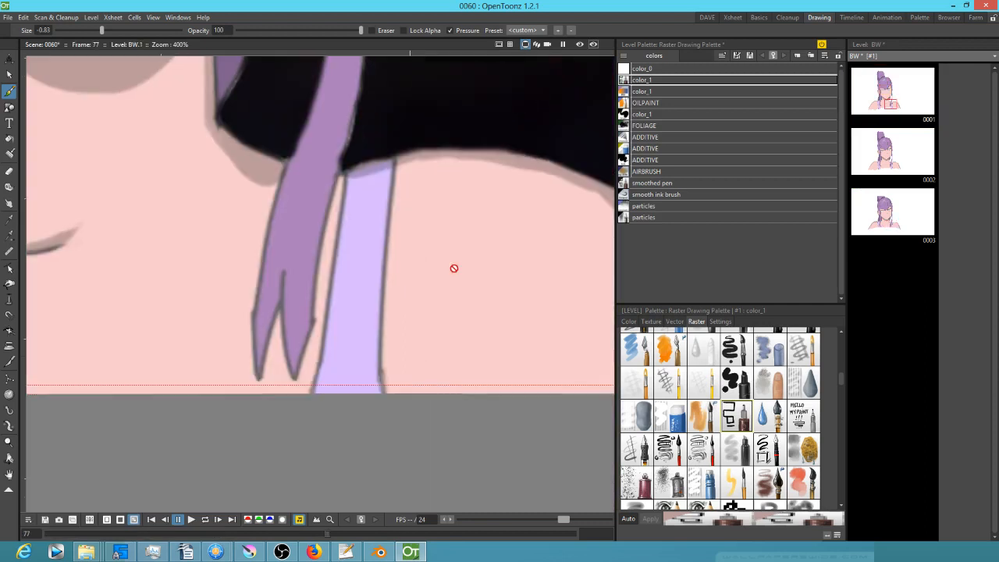
pyautogui.click(895, 152)
pyautogui.press(',')
pyautogui.press('.')
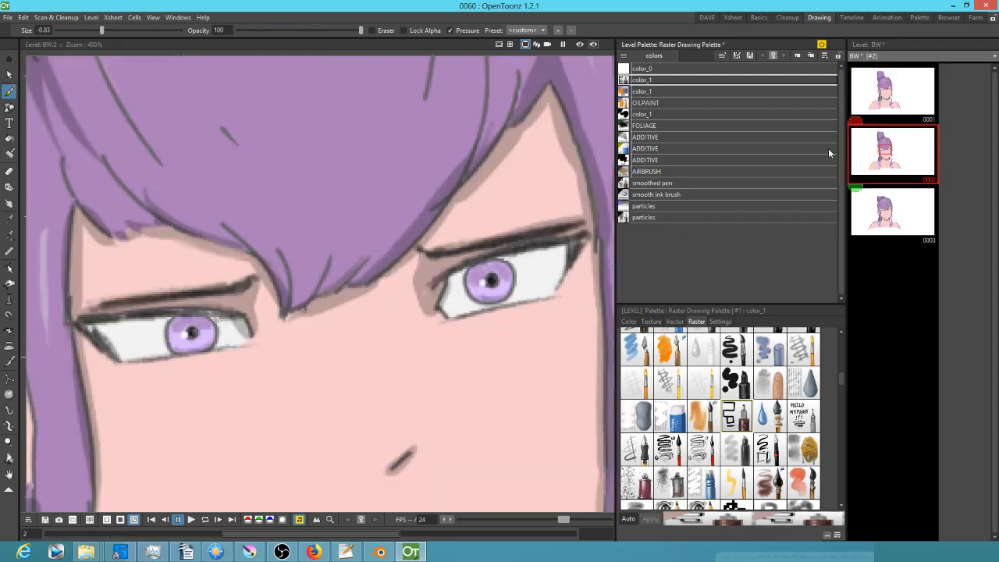
pyautogui.press(',')
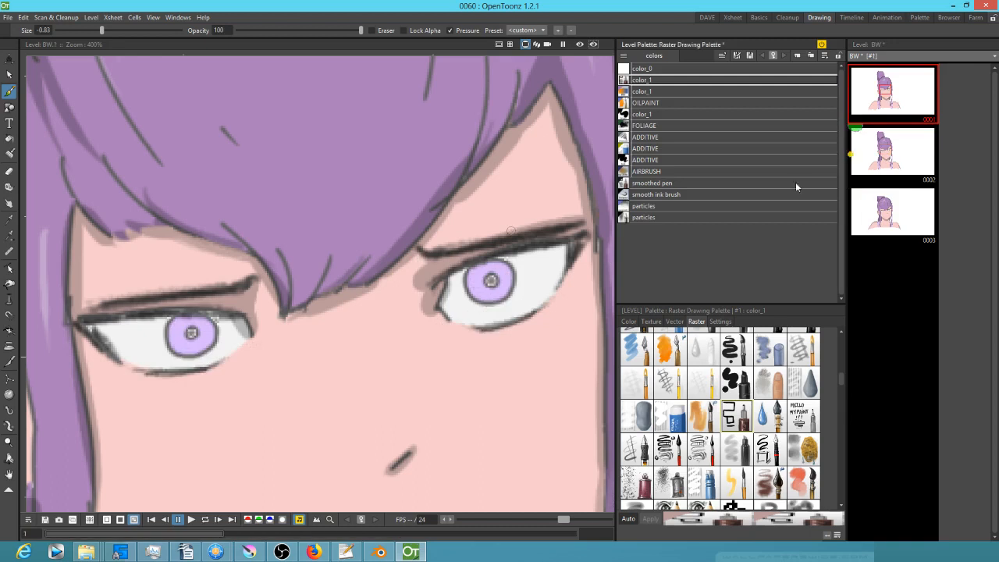
pyautogui.moveTo(417, 258)
pyautogui.mouseDown()
pyautogui.moveTo(420, 300)
pyautogui.moveTo(433, 295)
pyautogui.moveTo(417, 283)
pyautogui.moveTo(456, 312)
pyautogui.mouseUp()
# Lasso the right-hand eye's upper part and brow in drawing 2 and copy them into drawing 1.
pyautogui.click(905, 139)
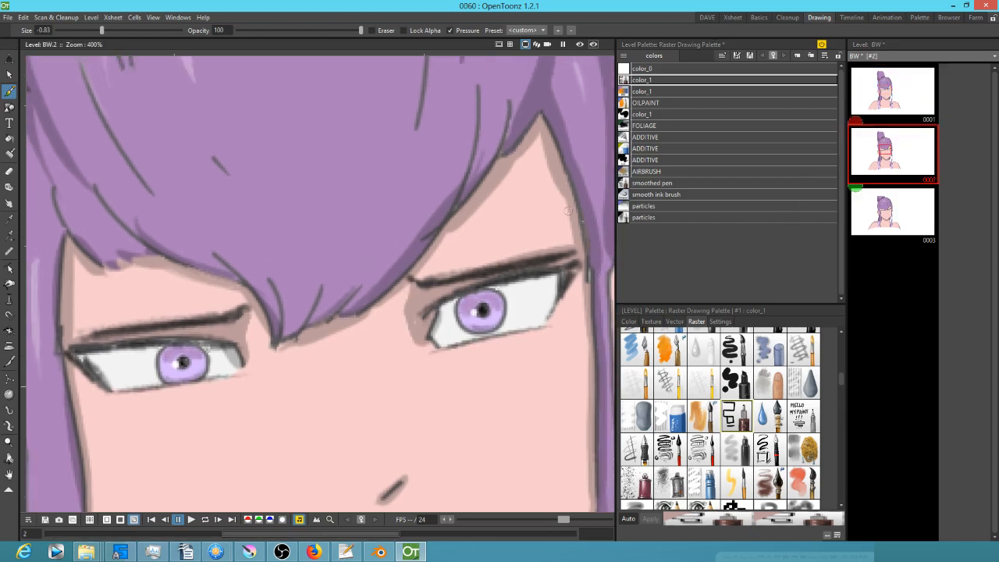
pyautogui.press('s')
pyautogui.moveTo(572, 239)
pyautogui.mouseDown()
pyautogui.moveTo(450, 250)
pyautogui.moveTo(415, 269)
pyautogui.moveTo(389, 331)
pyautogui.moveTo(408, 346)
pyautogui.moveTo(579, 288)
pyautogui.mouseUp()
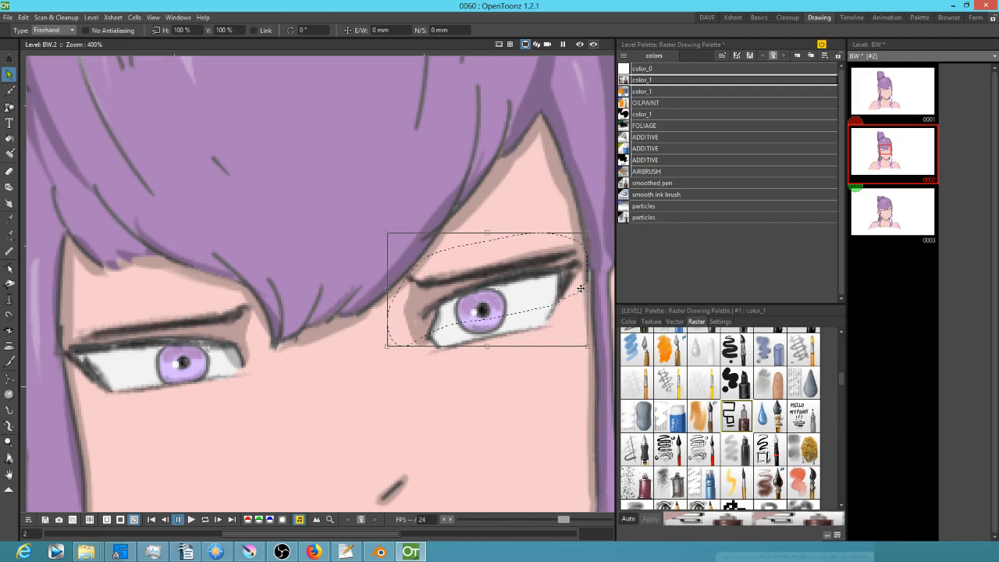
pyautogui.click(896, 95)
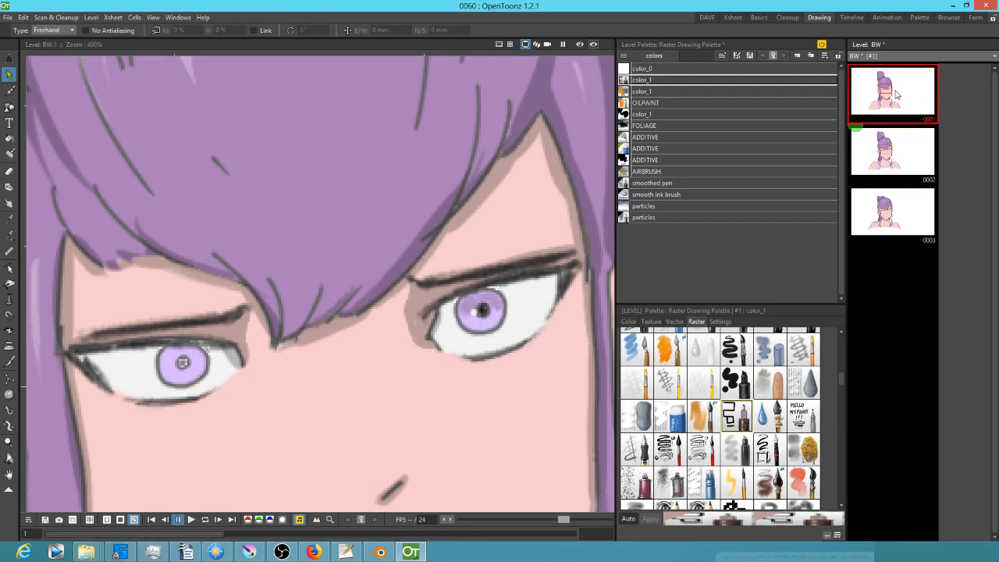
# Lasso the left-hand eye's upper part and brow in drawing 2 and copy them into drawing 1.
pyautogui.click(899, 154)
pyautogui.moveTo(258, 335)
pyautogui.mouseDown()
pyautogui.moveTo(244, 307)
pyautogui.moveTo(177, 298)
pyautogui.moveTo(101, 310)
pyautogui.moveTo(58, 353)
pyautogui.moveTo(66, 381)
pyautogui.moveTo(113, 388)
pyautogui.moveTo(251, 358)
pyautogui.moveTo(254, 325)
pyautogui.mouseUp()
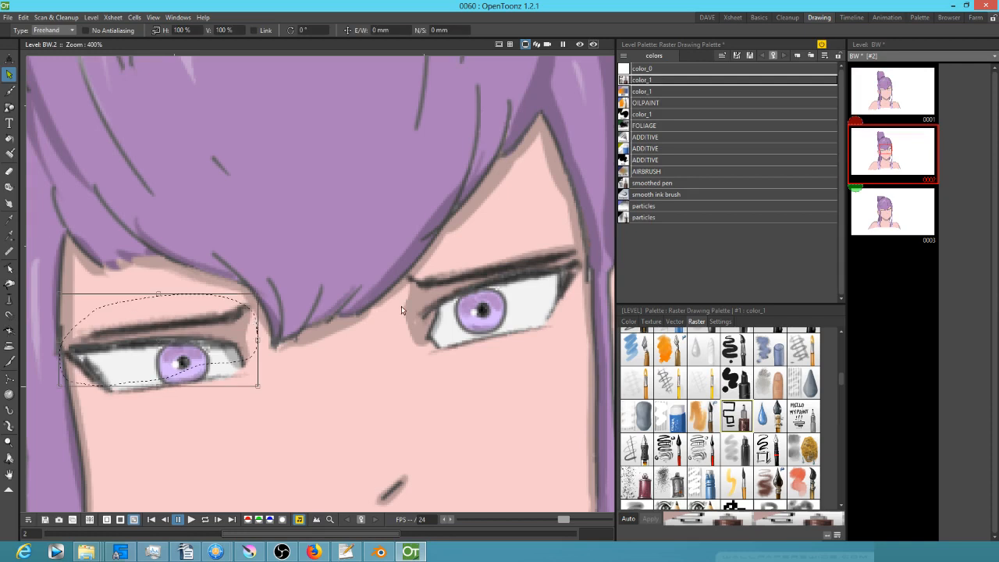
pyautogui.press(',')
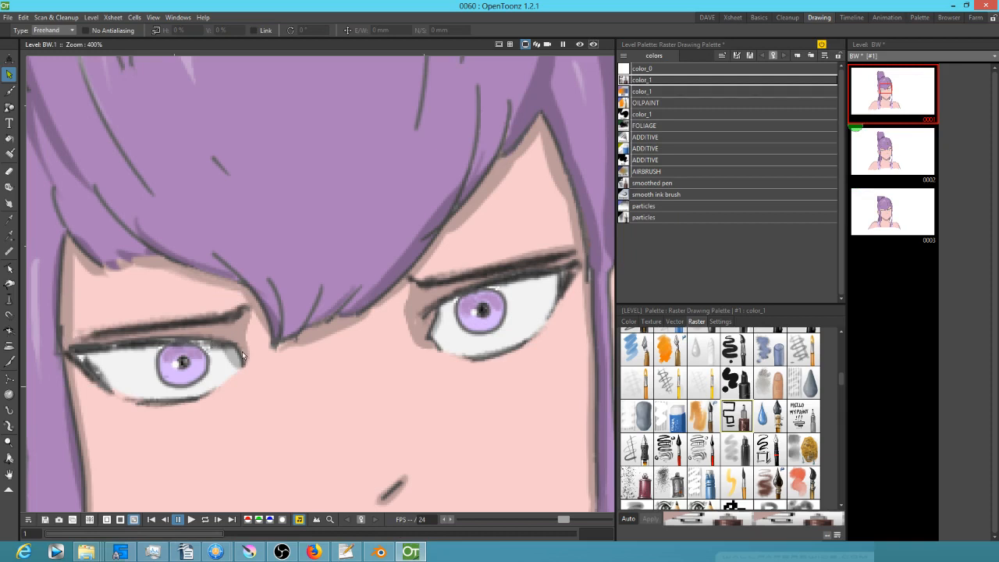
pyautogui.scroll(-5, 359, 361)
pyautogui.scroll(-2, 361, 359)
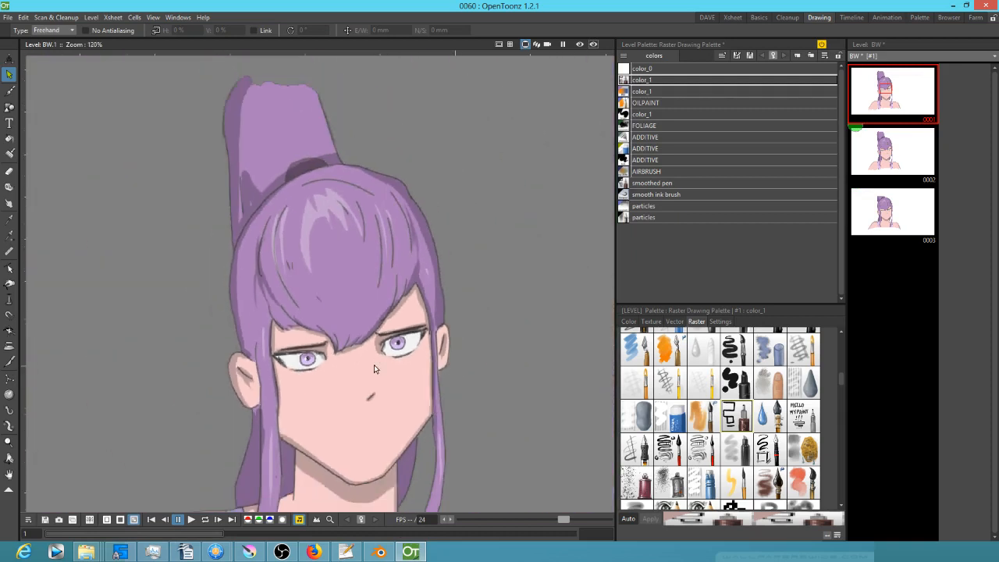
# Switch to the DAVE workspace and play the scene preview in a loop.
pyautogui.click(7, 17)
pyautogui.press('Escape')
pyautogui.click(707, 18)
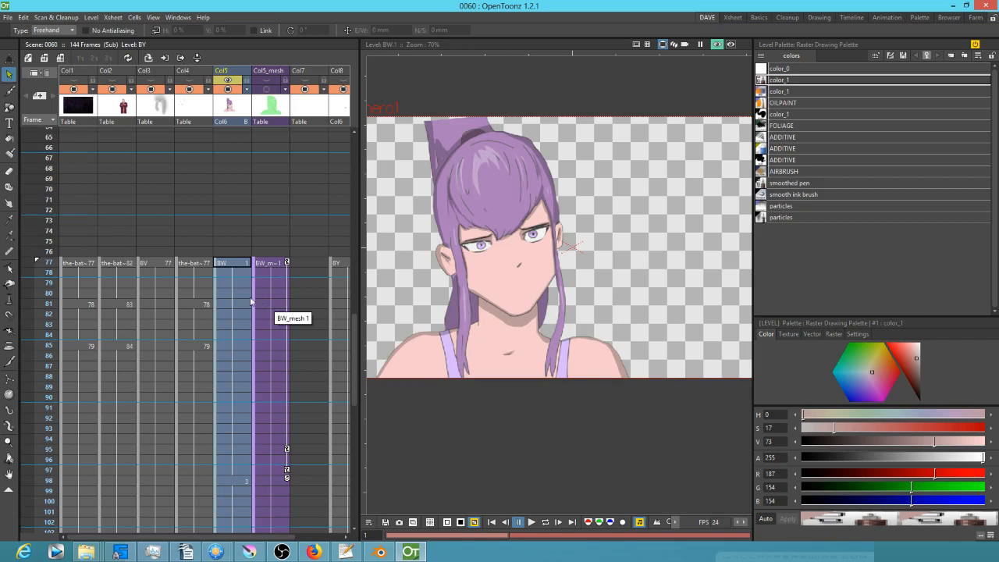
pyautogui.press('l')
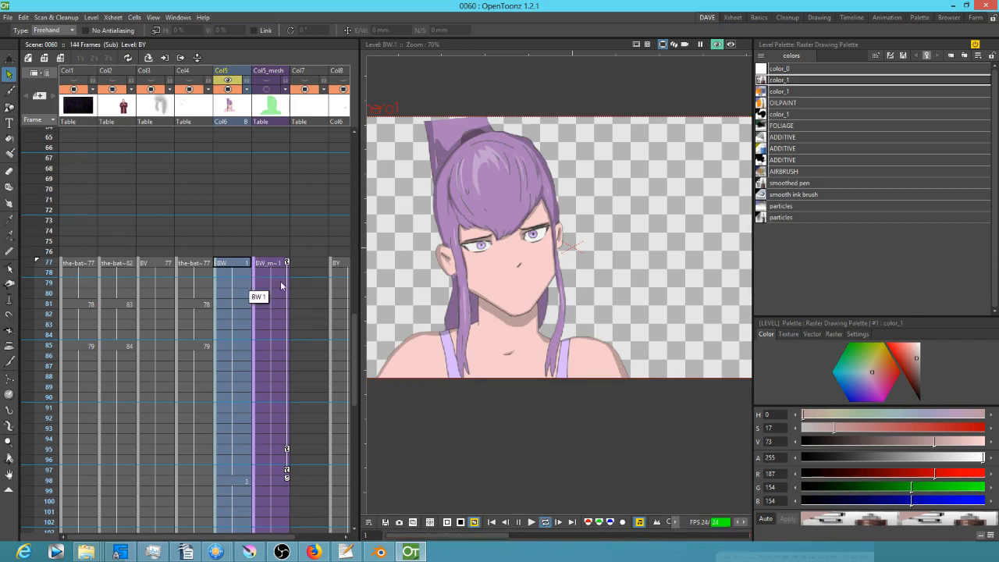
pyautogui.click(276, 265)
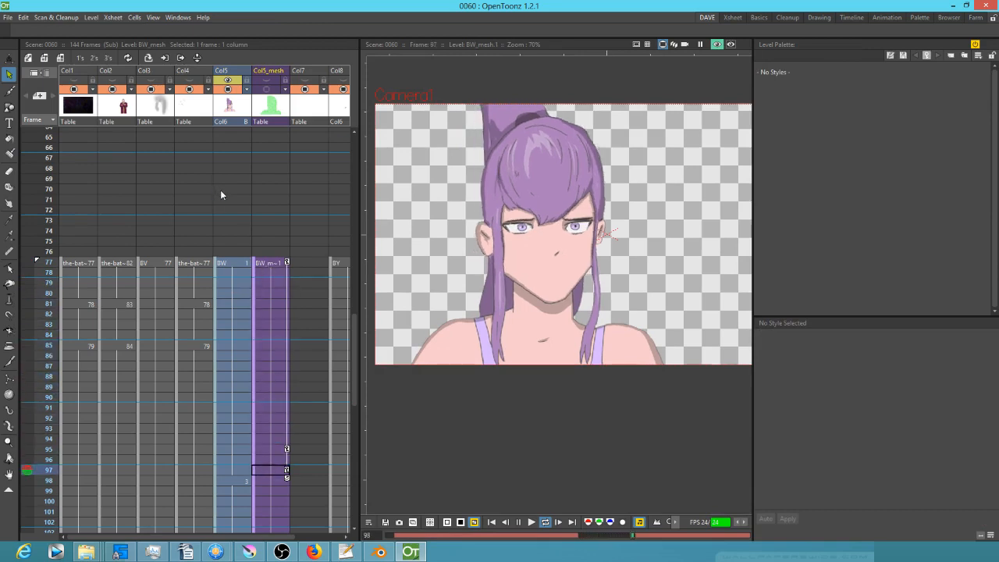
pyautogui.scroll(-2, 250, 286)
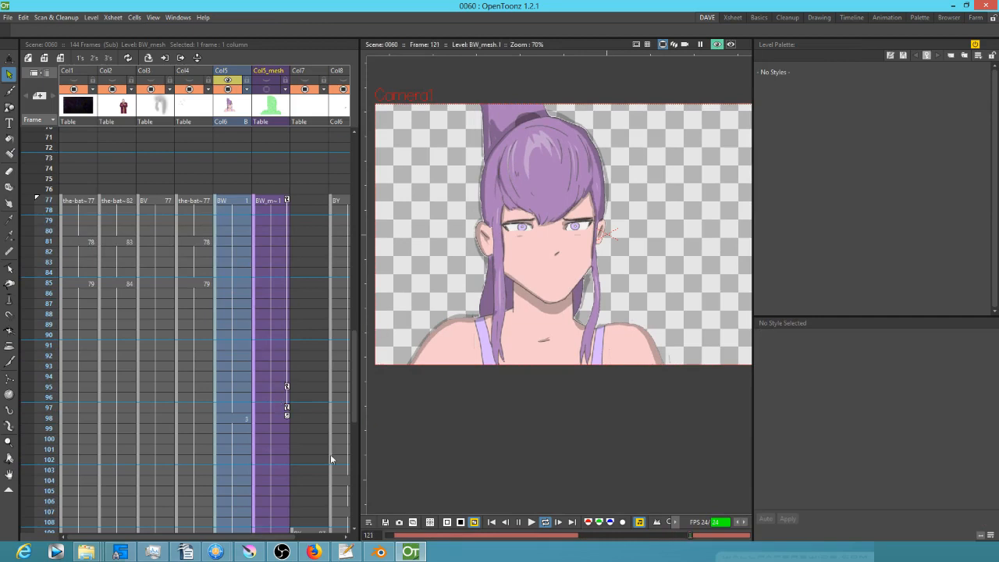
pyautogui.scroll(-3, 237, 414)
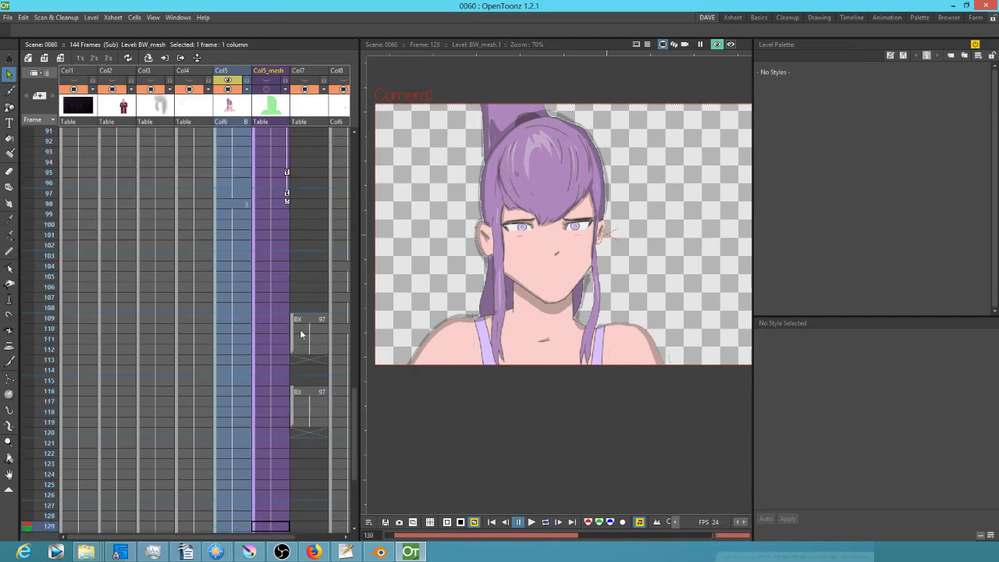
# Replace the BW drawing at frame 98 in Col5 with drawing 2.
pyautogui.click(232, 326)
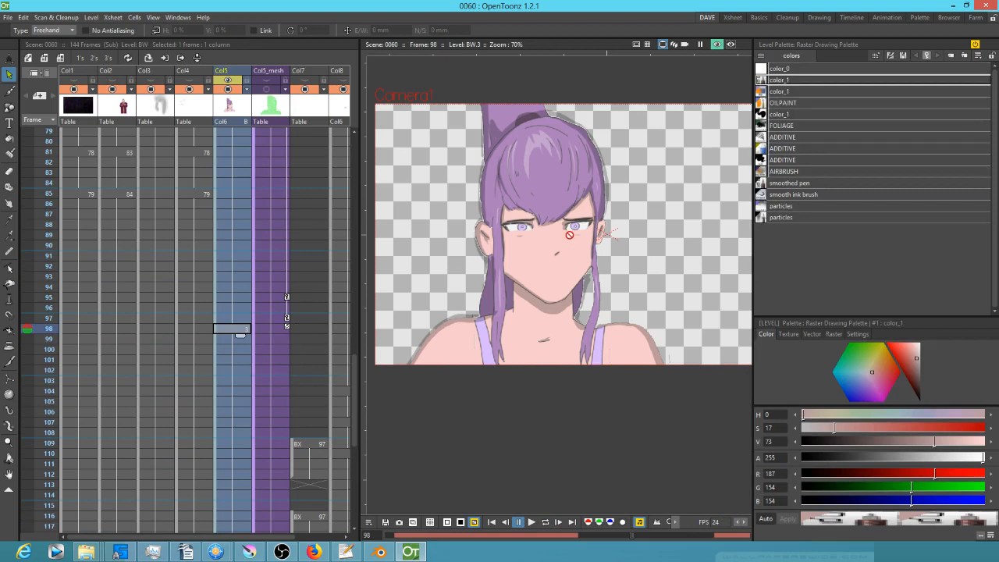
pyautogui.scroll(2, 565, 234)
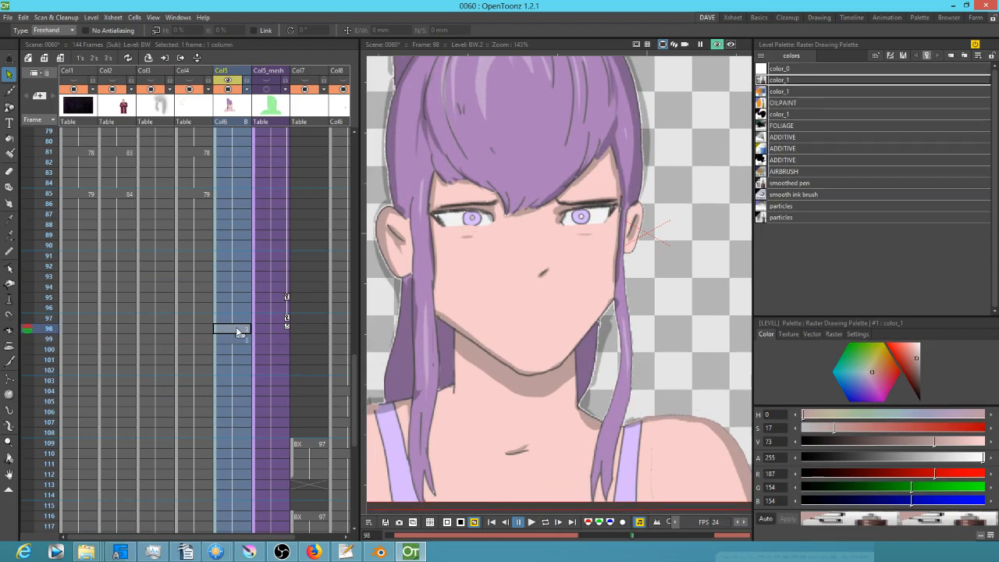
pyautogui.write('2')
pyautogui.press('Return')
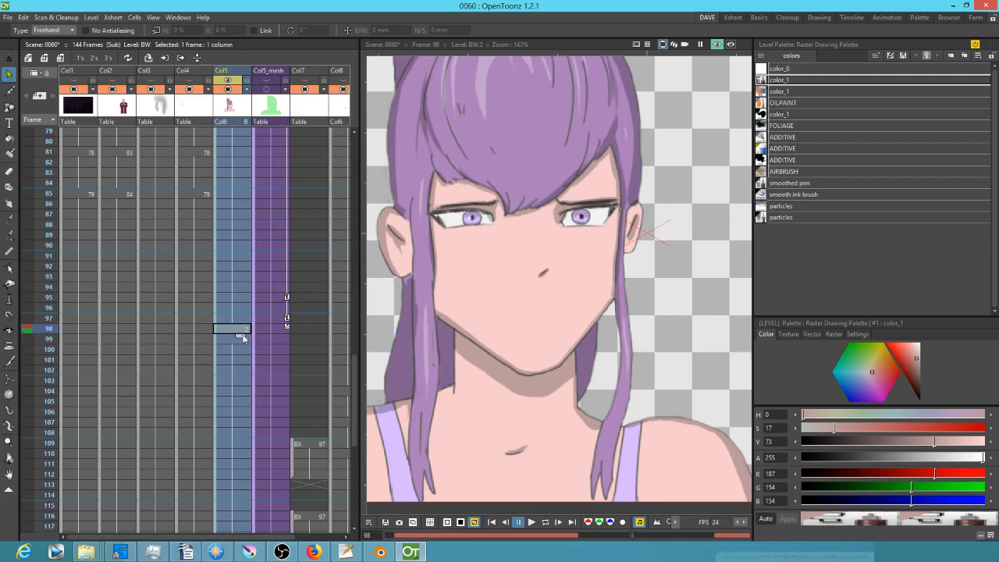
# Clear Col5's cells from frame 99 to 144 and extend drawing 2 from frame 98 through frame 144.
pyautogui.click(228, 337)
pyautogui.scroll(-10, 235, 391)
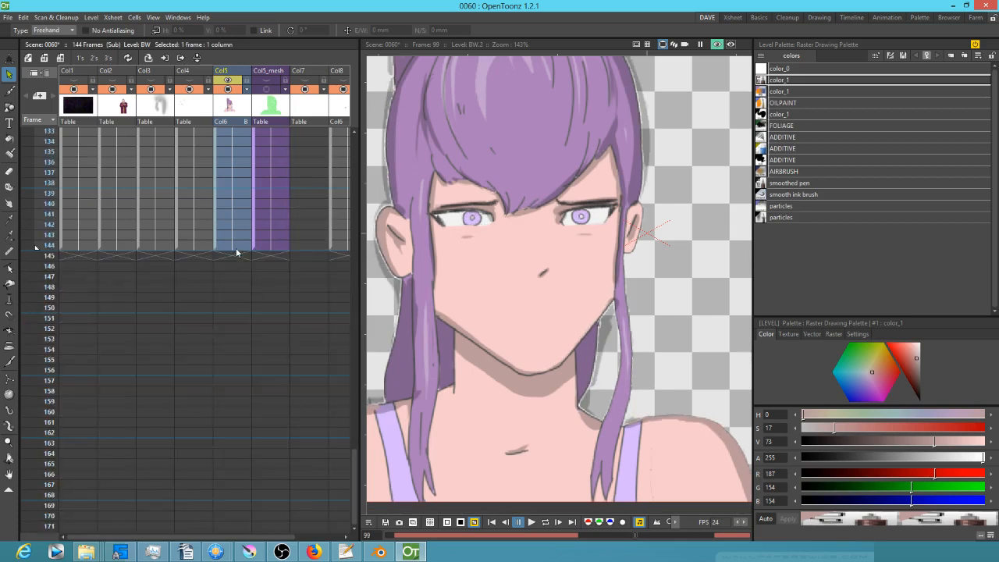
pyautogui.keyDown('shift'); pyautogui.click(235, 248); pyautogui.keyUp('shift')
pyautogui.press('Delete')
pyautogui.scroll(9, 244, 251)
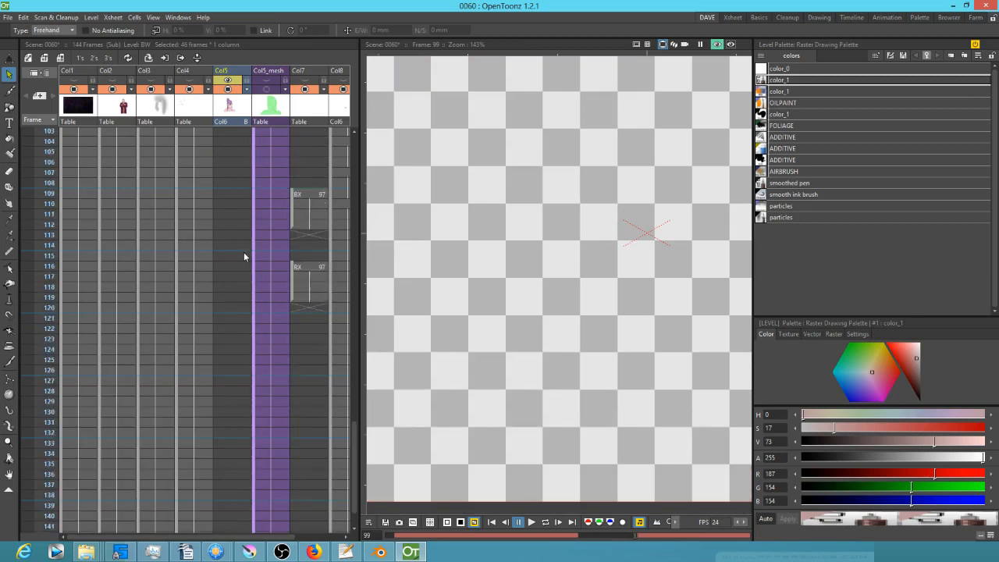
pyautogui.click(236, 267)
pyautogui.moveTo(236, 268); pyautogui.dragTo(242, 449)
# Play the preview in a loop to check the eye drawings in Col5.
pyautogui.press('l')
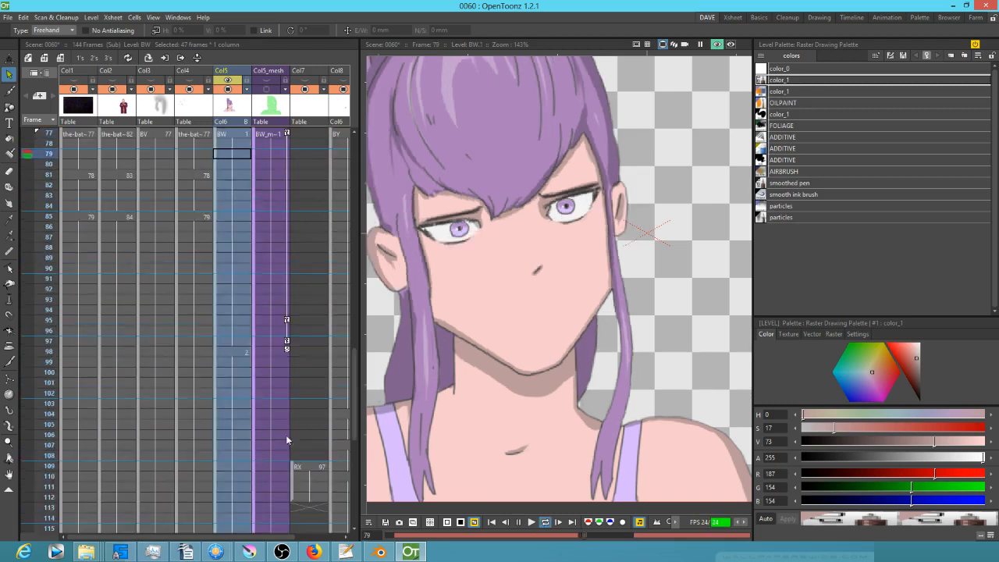
pyautogui.scroll(-2, 502, 396)
pyautogui.scroll(-3, 503, 396)
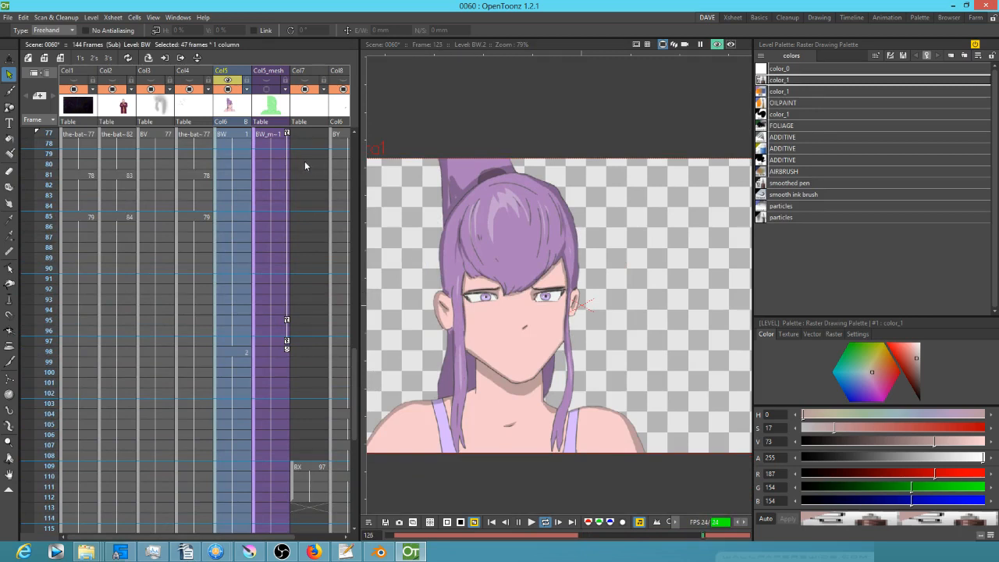
# Include the mouth column Col8 and the Col5_mesh column in the preview, comparing it with the normal scene view.
pyautogui.moveTo(304, 159); pyautogui.dragTo(239, 185)
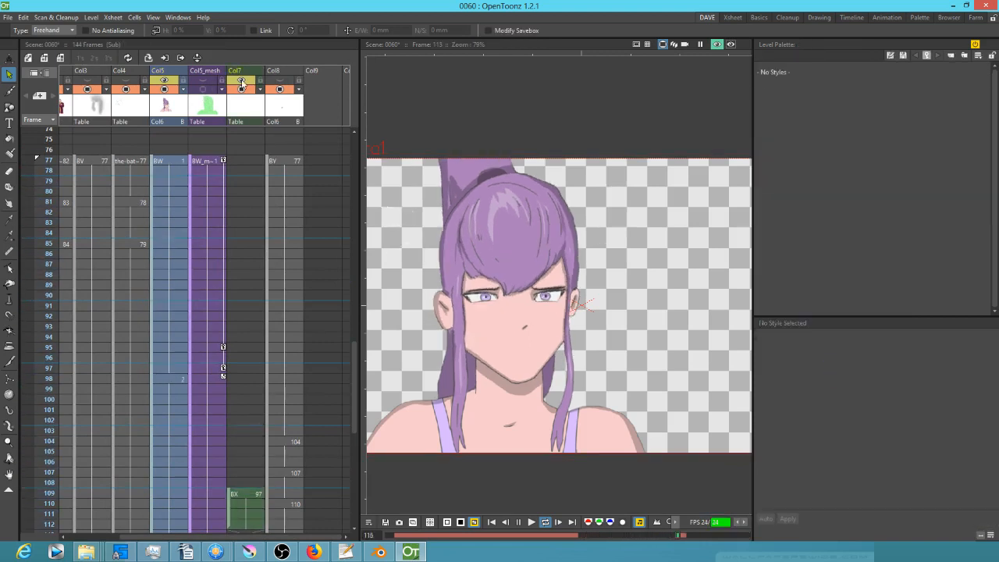
pyautogui.click(279, 82)
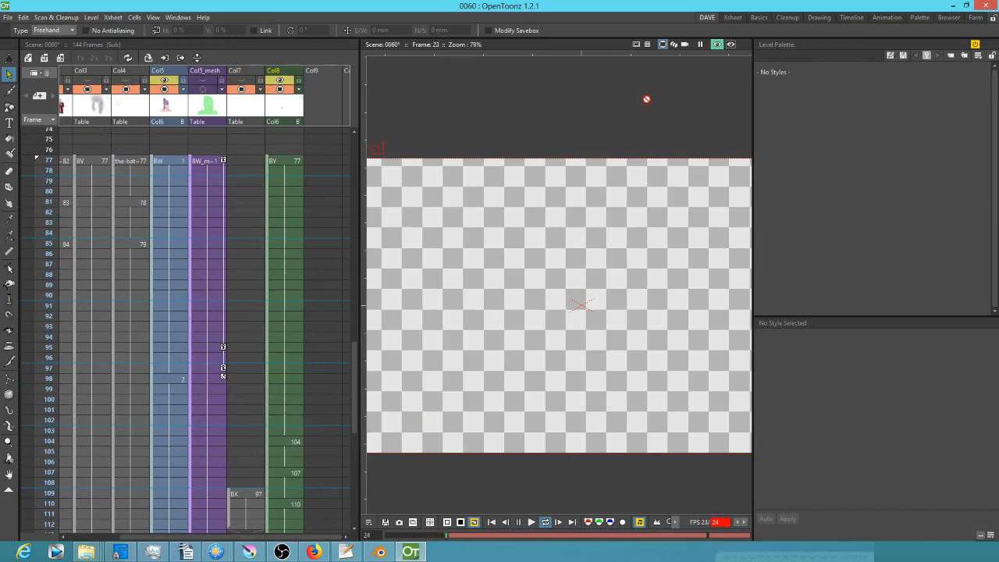
pyautogui.click(717, 44)
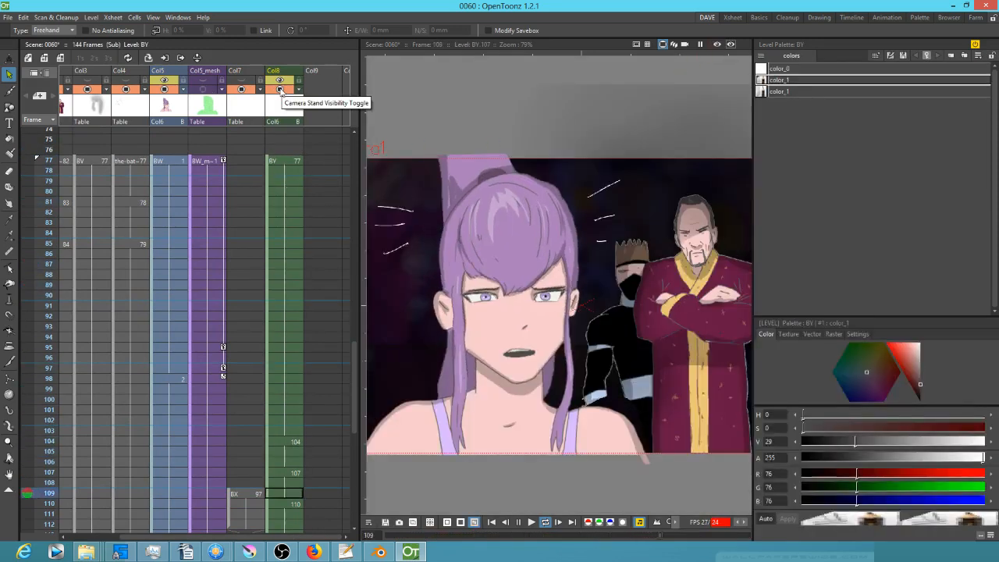
pyautogui.click(717, 44)
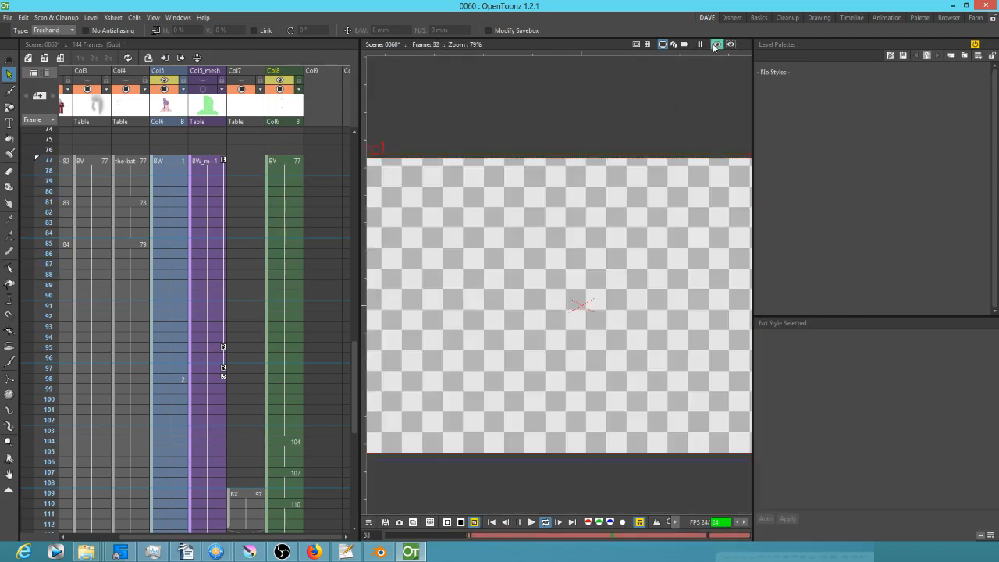
pyautogui.click(278, 115)
pyautogui.click(212, 99)
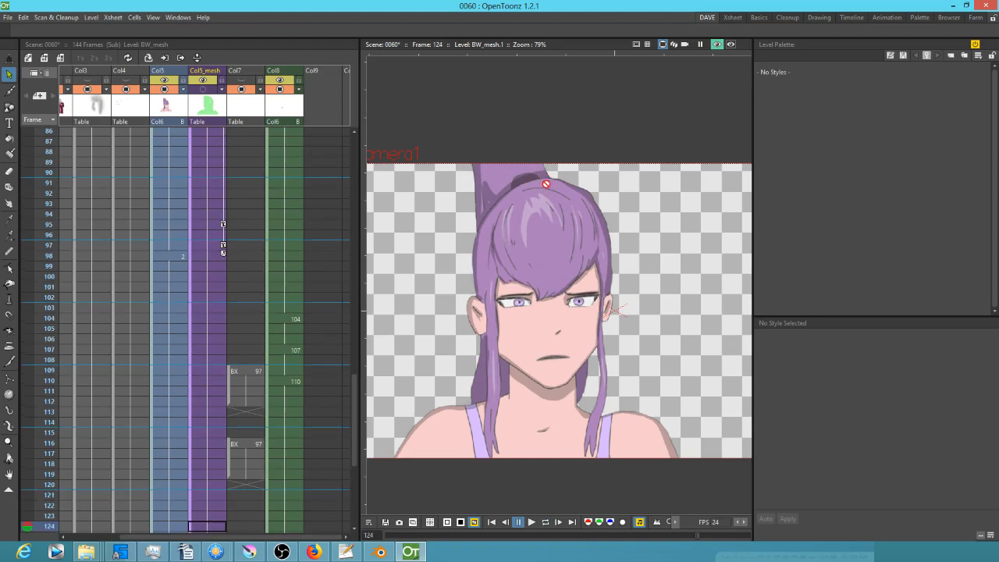
# Select BW_mesh at frame 77, activate the Plastic tool and show the mesh over the head with the preview off.
pyautogui.scroll(6, 246, 201)
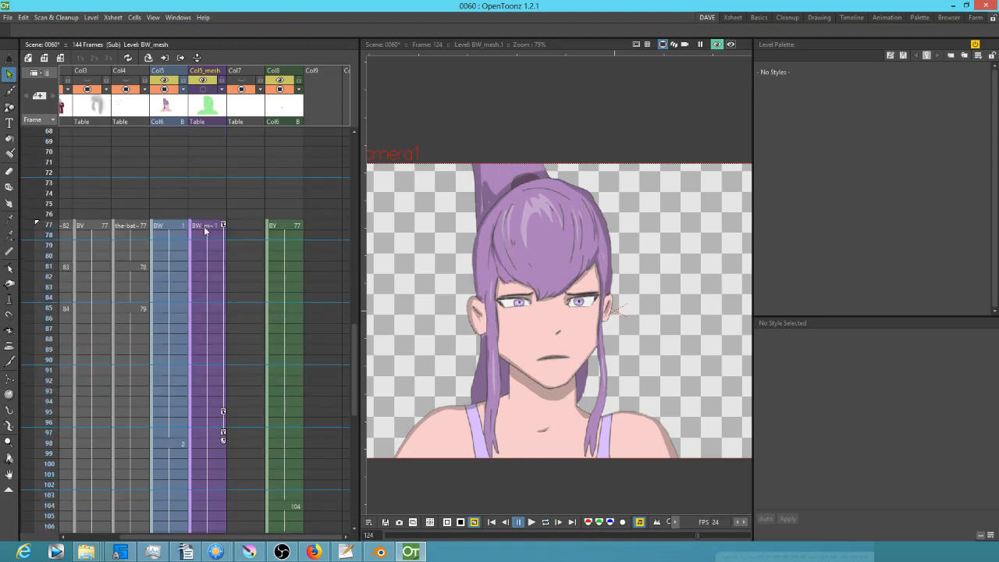
pyautogui.click(203, 226)
pyautogui.click(202, 89)
pyautogui.press('x')
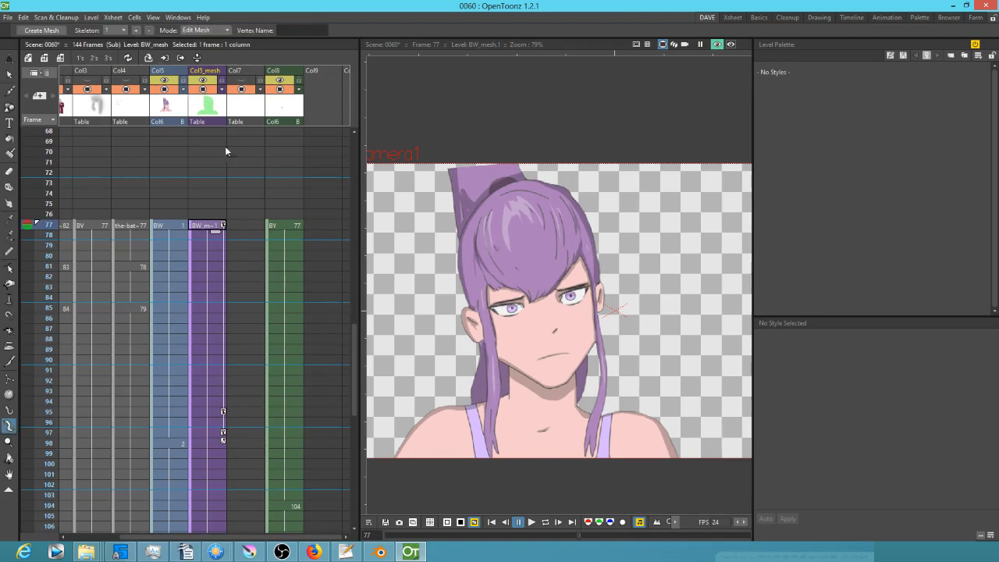
pyautogui.click(208, 112)
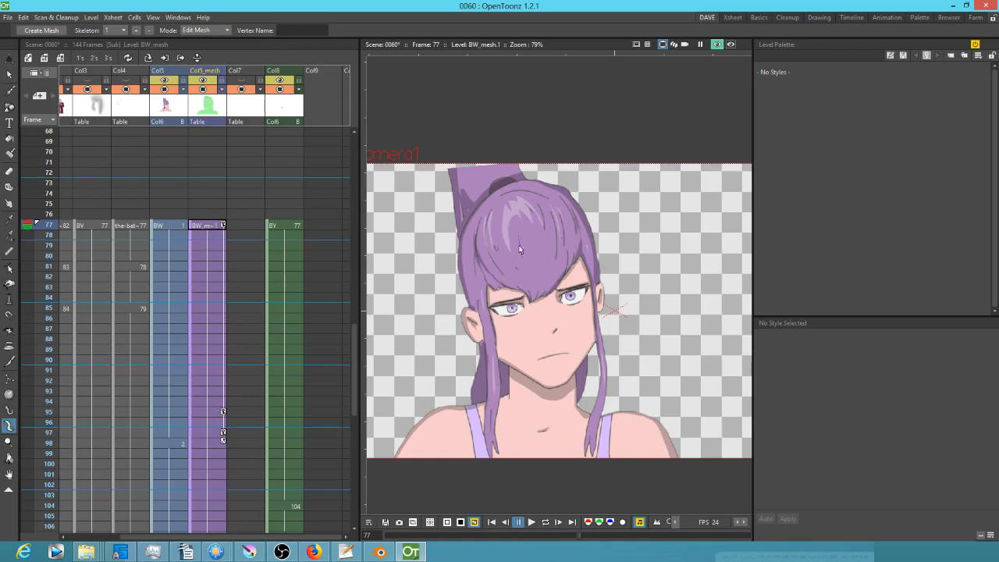
pyautogui.click(717, 44)
pyautogui.scroll(4, 505, 172)
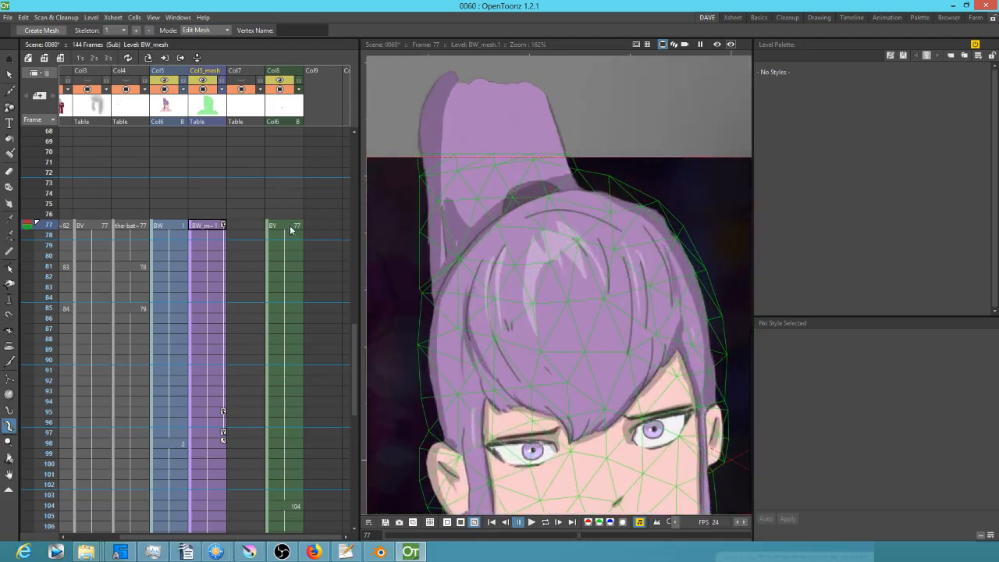
# Switch the Plastic tool to Animate mode and inspect the head's skeleton pose at frame 77.
pyautogui.click(45, 235)
pyautogui.moveTo(45, 235)
pyautogui.mouseDown()
pyautogui.moveTo(45, 533)
pyautogui.moveTo(66, 123)
pyautogui.moveTo(79, 237)
pyautogui.moveTo(54, 390)
pyautogui.moveTo(55, 254)
pyautogui.mouseUp()
pyautogui.click(205, 29)
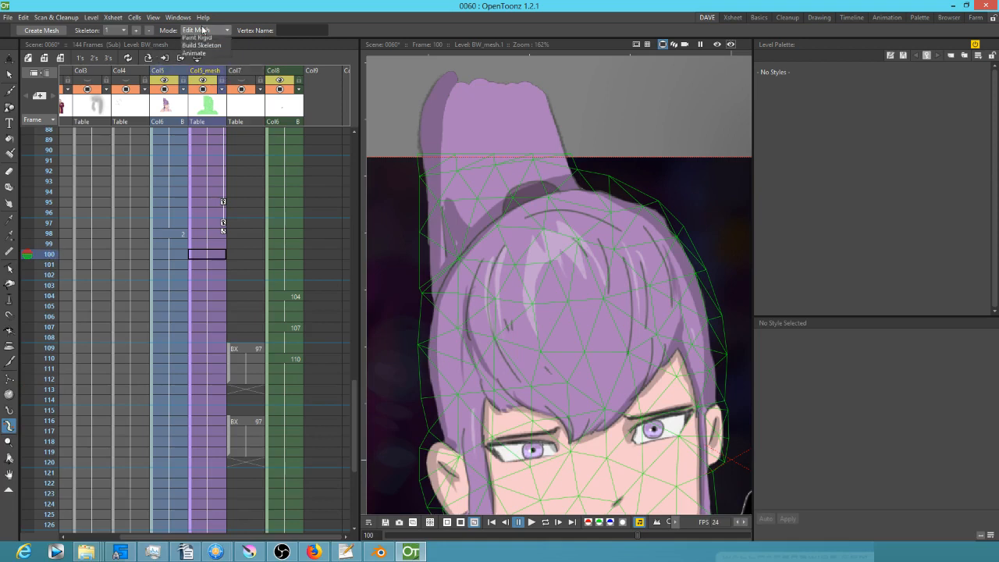
pyautogui.click(200, 65)
pyautogui.moveTo(48, 212); pyautogui.dragTo(125, 460)
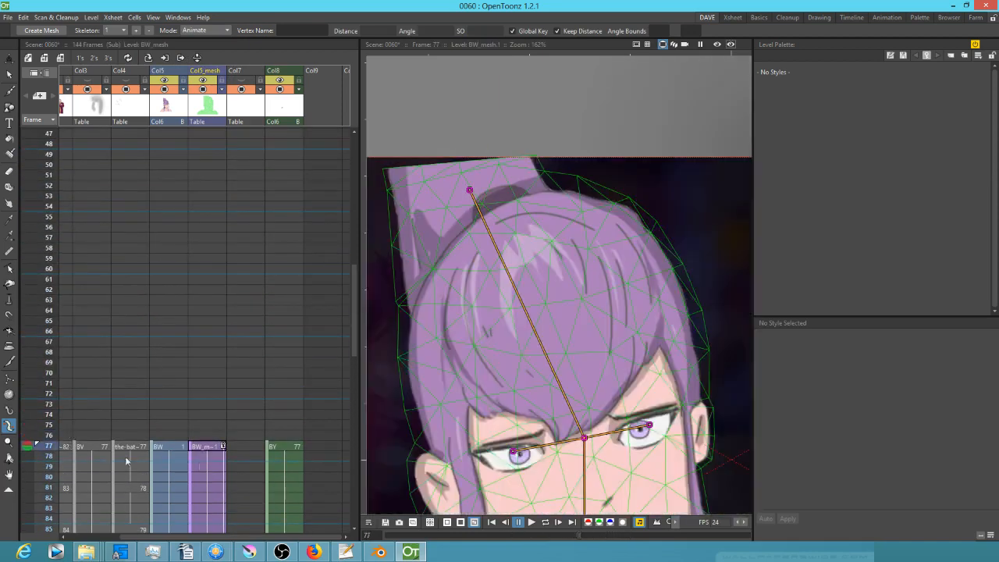
pyautogui.click(195, 444)
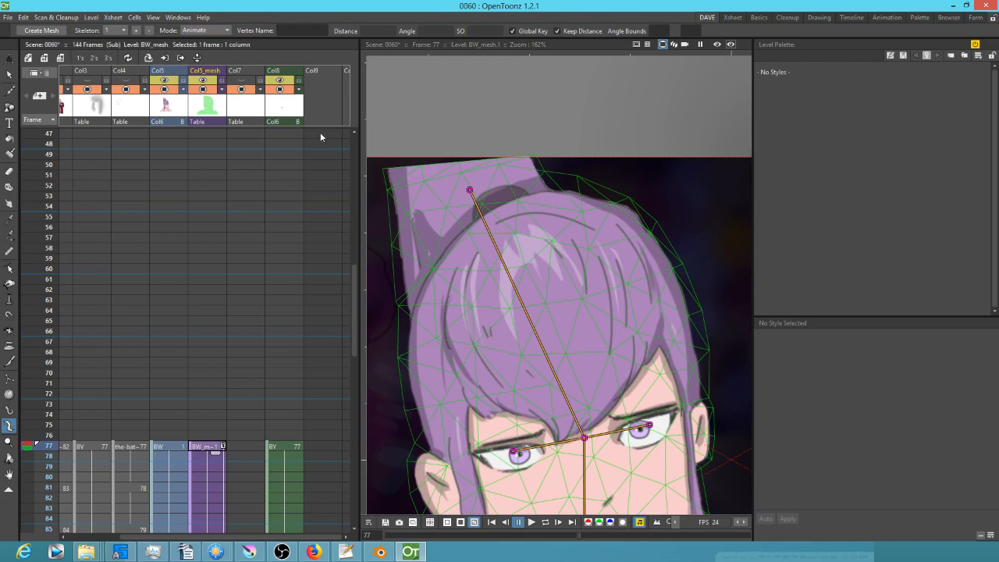
# Return to Edit Mesh mode and move the mesh's upper vertices up to cover more of the ponytail.
pyautogui.click(219, 32)
pyautogui.click(234, 42)
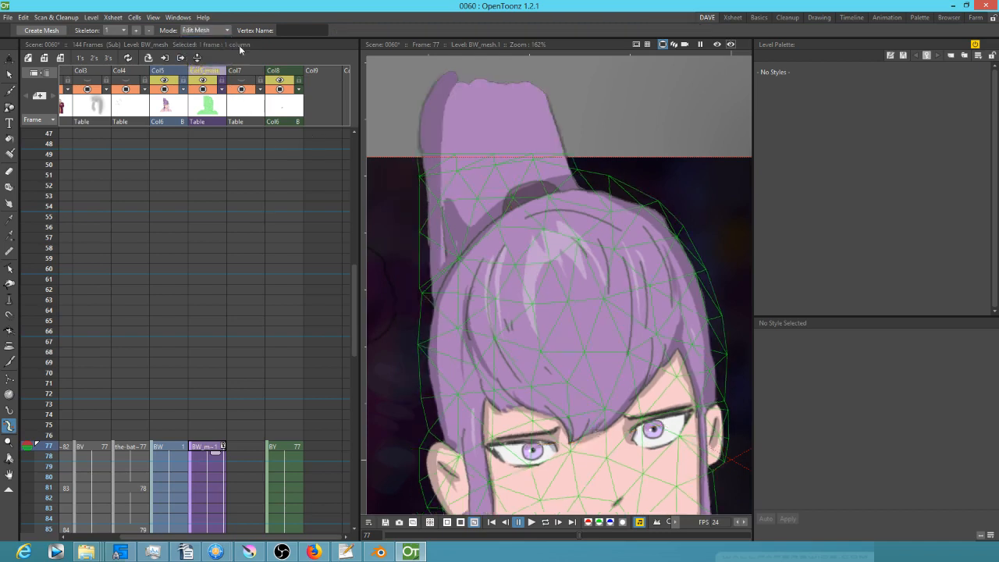
pyautogui.moveTo(419, 158); pyautogui.dragTo(415, 117)
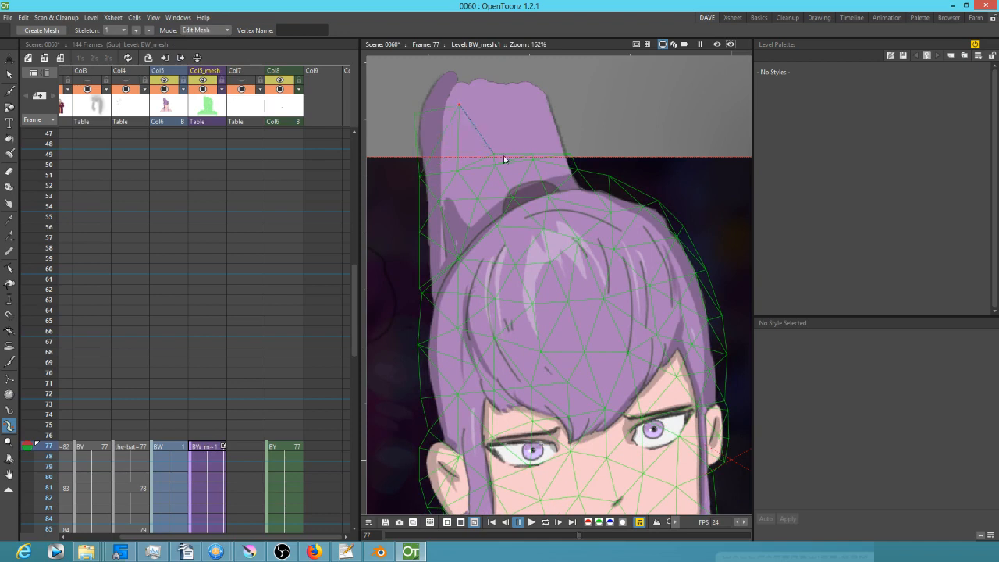
pyautogui.moveTo(500, 156); pyautogui.dragTo(500, 116)
pyautogui.moveTo(537, 156); pyautogui.dragTo(557, 92)
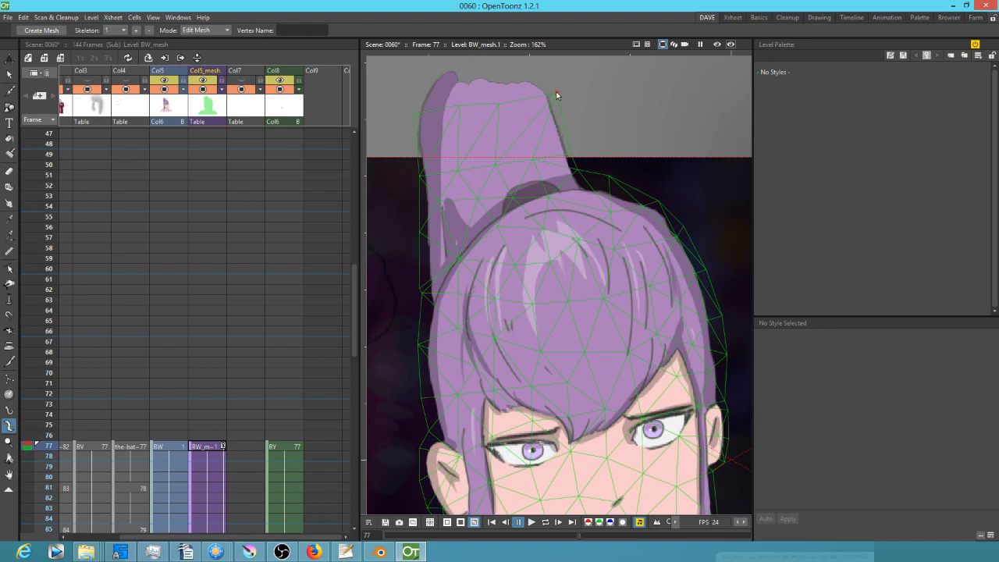
# Hide the mesh, switch to the camera view and preview the character's head at frame 77.
pyautogui.click(203, 89)
pyautogui.scroll(-2, 445, 216)
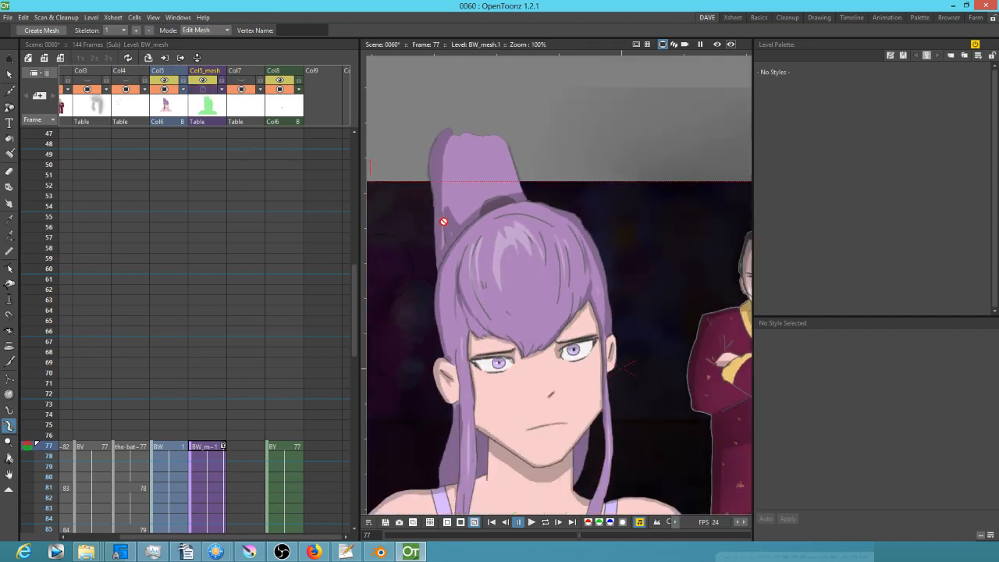
pyautogui.click(683, 45)
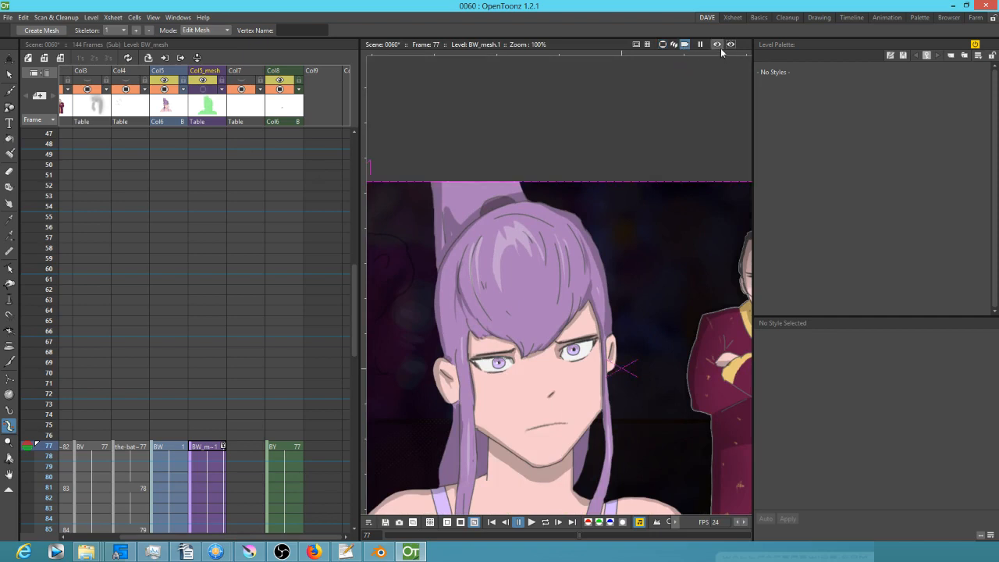
pyautogui.click(716, 44)
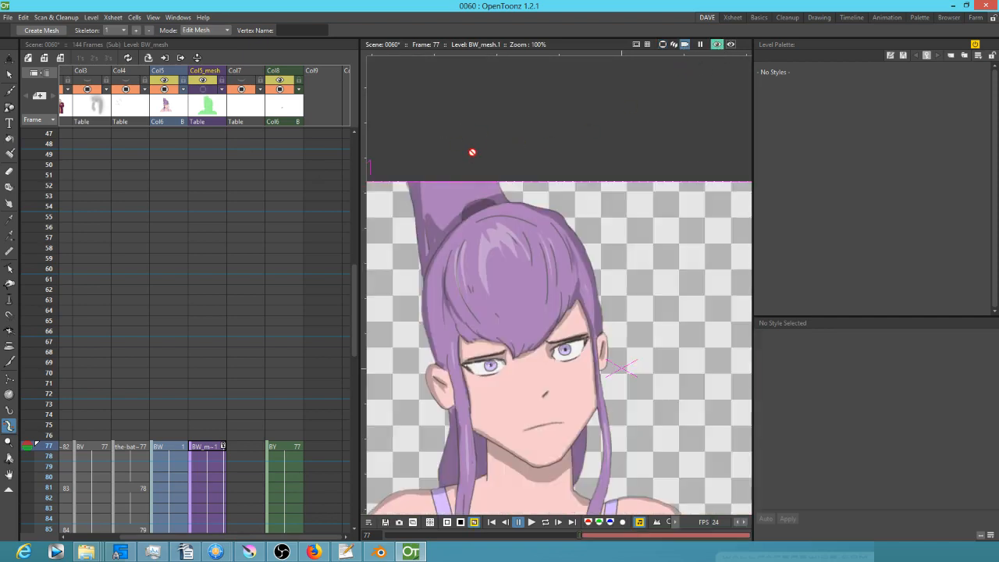
pyautogui.scroll(-1, 560, 276)
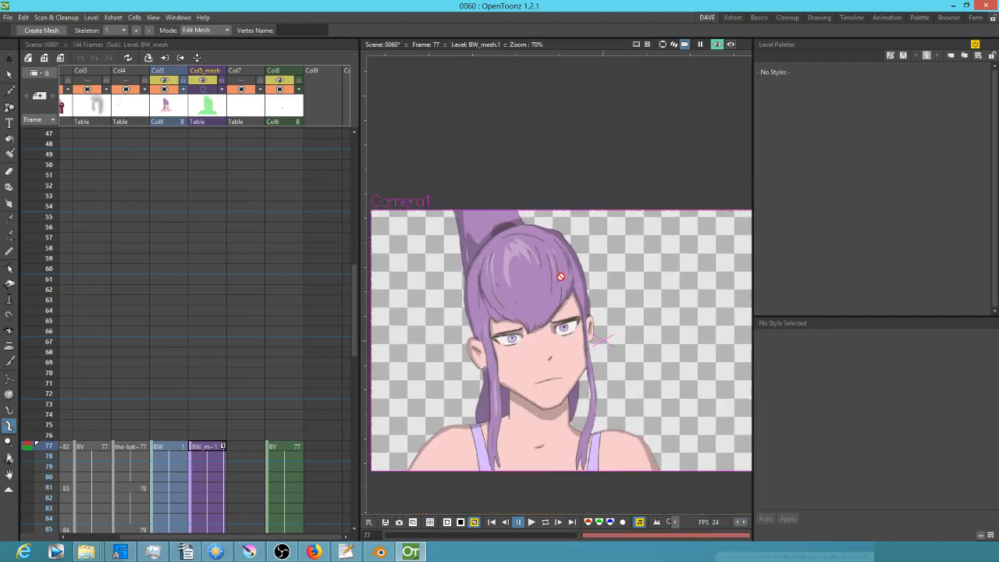
pyautogui.scroll(-1, 635, 314)
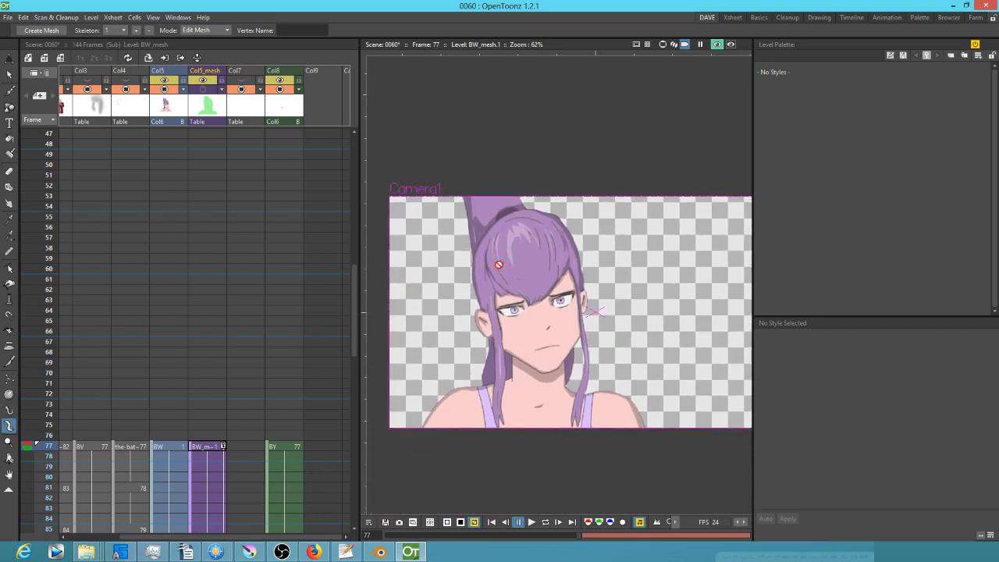
# Turn off the preview and play the full scene through the camera to check the head and mouth animation.
pyautogui.press('p')
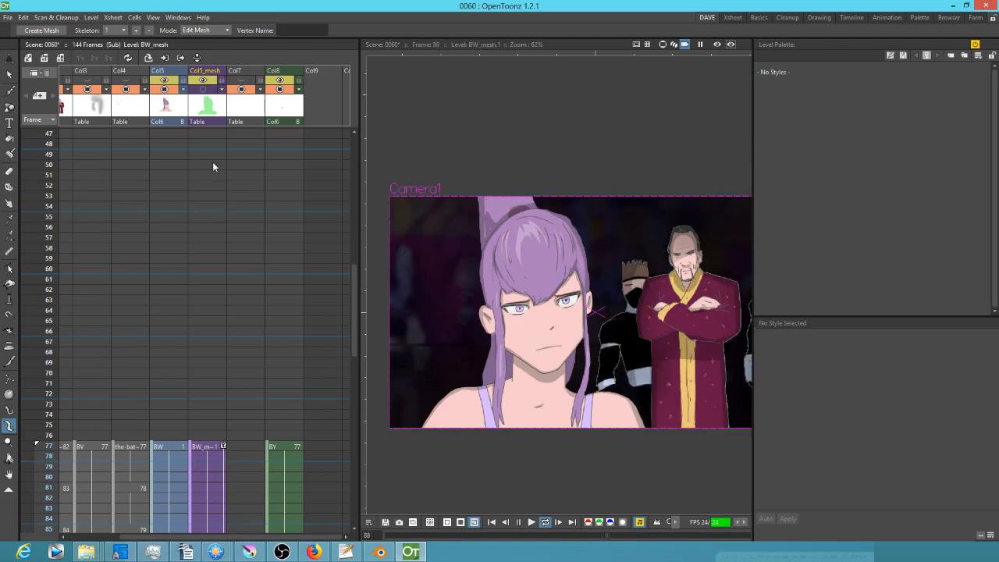
pyautogui.moveTo(220, 163); pyautogui.dragTo(253, 202)
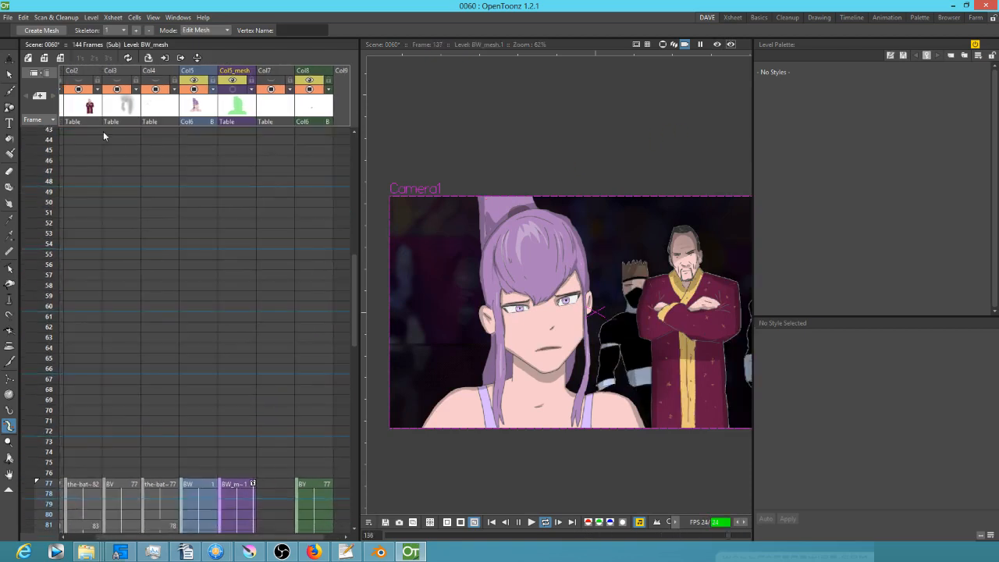
pyautogui.moveTo(191, 147); pyautogui.dragTo(238, 164)
pyautogui.moveTo(154, 166); pyautogui.dragTo(117, 159)
pyautogui.press('p')
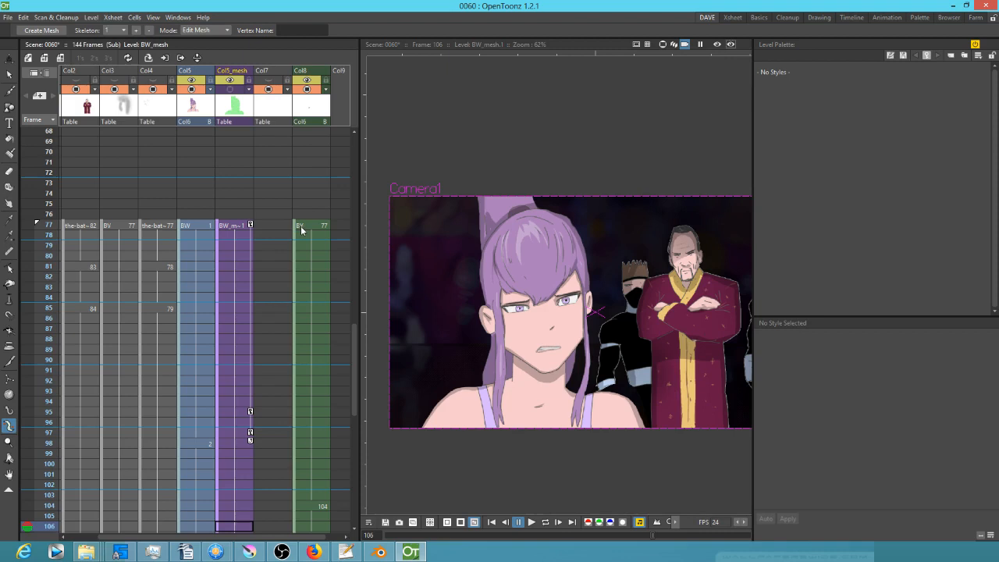
# Start saving the rendered images of frames 77 to 144 and choose L:\ANIME\tmp as the destination folder.
pyautogui.moveTo(505, 0); pyautogui.dragTo(449, 79)
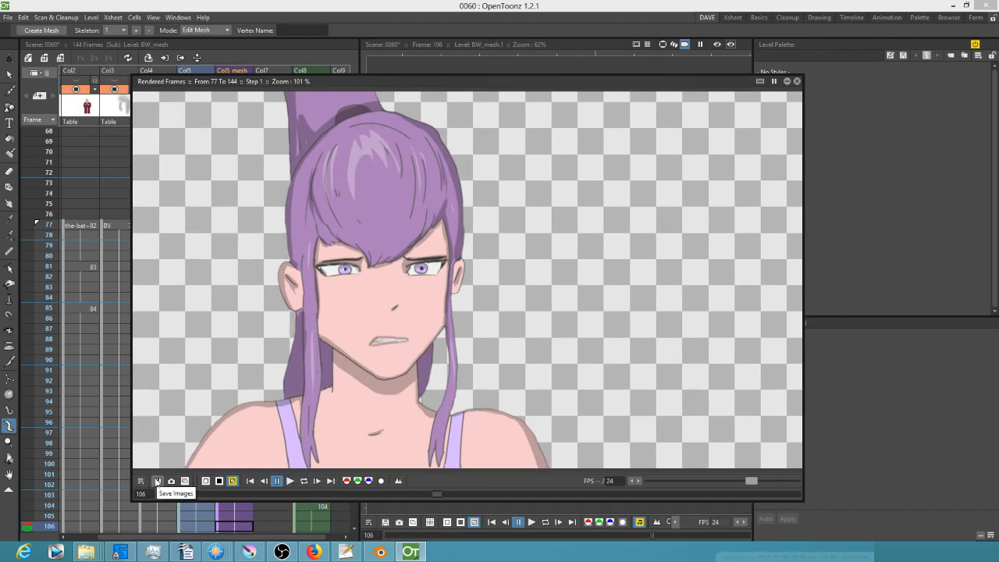
pyautogui.click(156, 481)
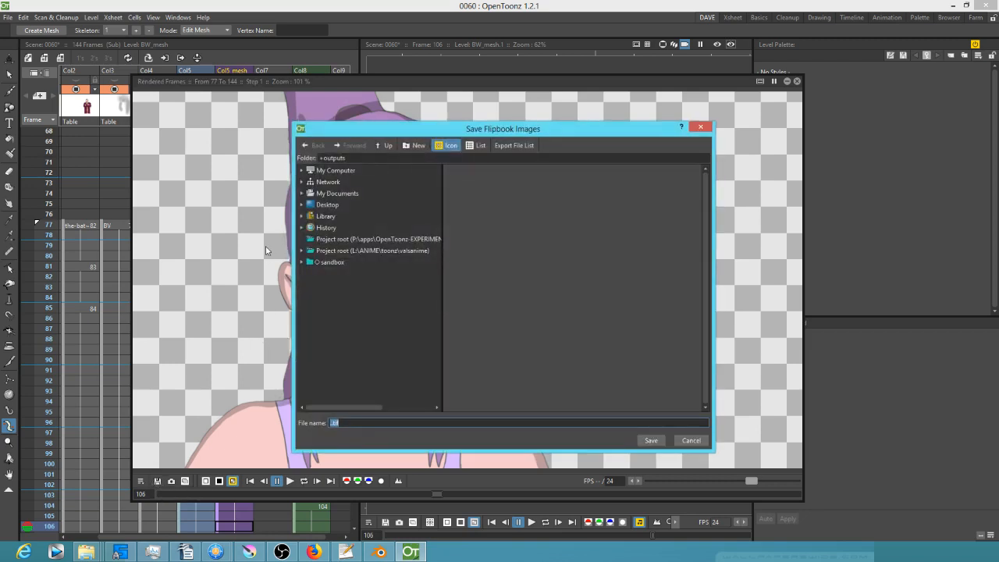
pyautogui.click(301, 170)
pyautogui.click(327, 239)
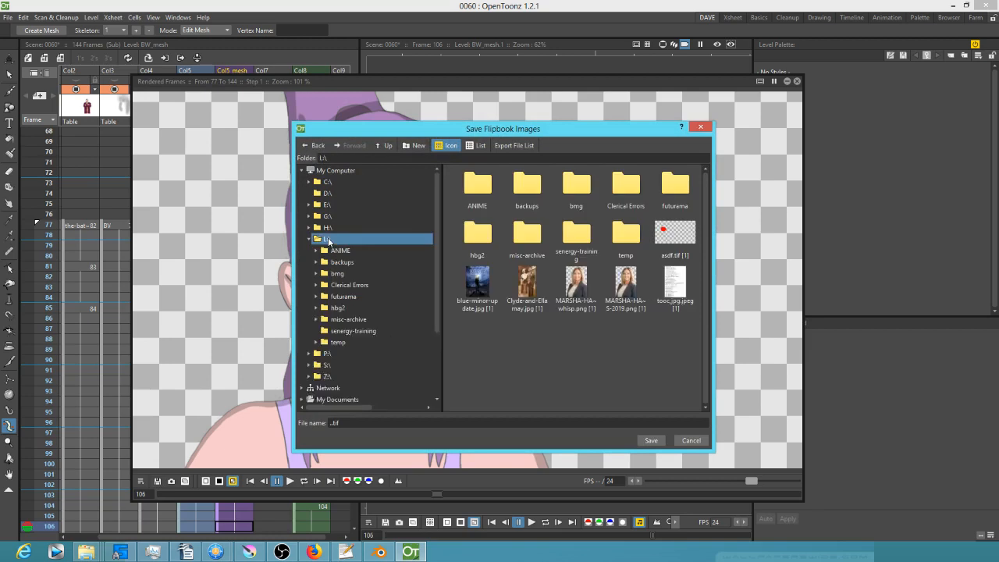
pyautogui.click(336, 250)
pyautogui.scroll(-4, 390, 277)
pyautogui.scroll(-5, 390, 277)
pyautogui.click(345, 274)
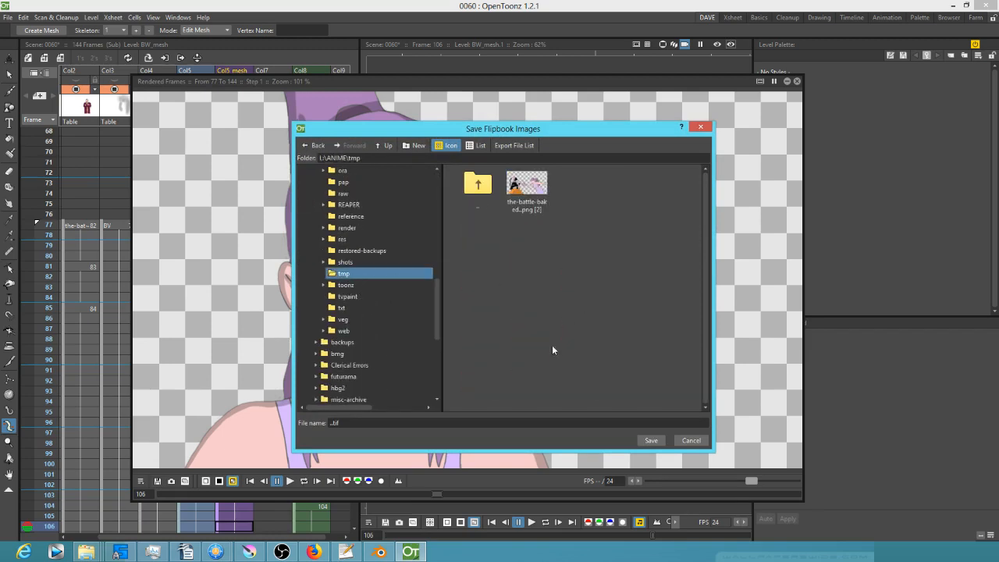
# Save the rendered frames as 0060-akari.png and close the flipbook.
pyautogui.moveTo(350, 424); pyautogui.dragTo(288, 419)
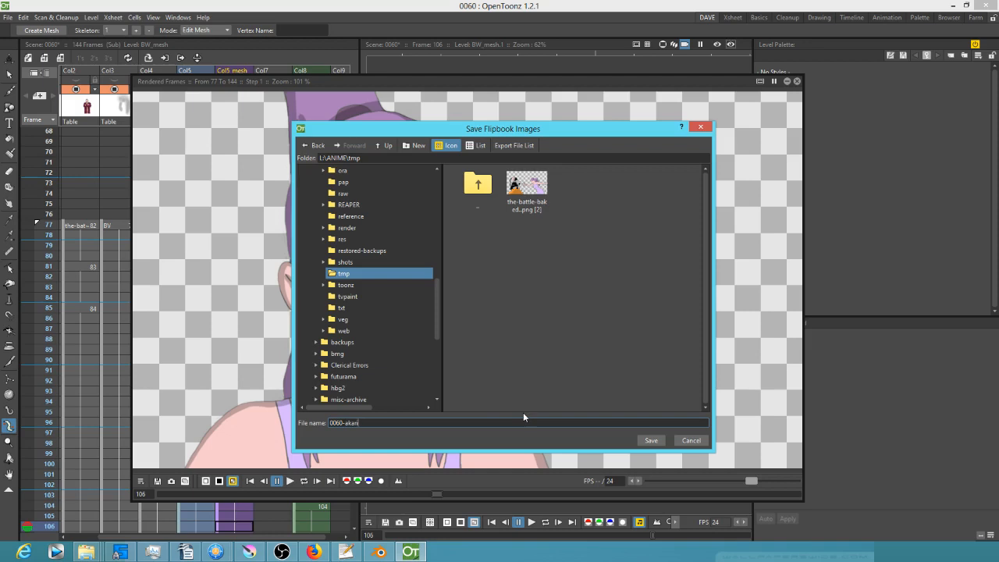
pyautogui.write('.png')
pyautogui.click(647, 439)
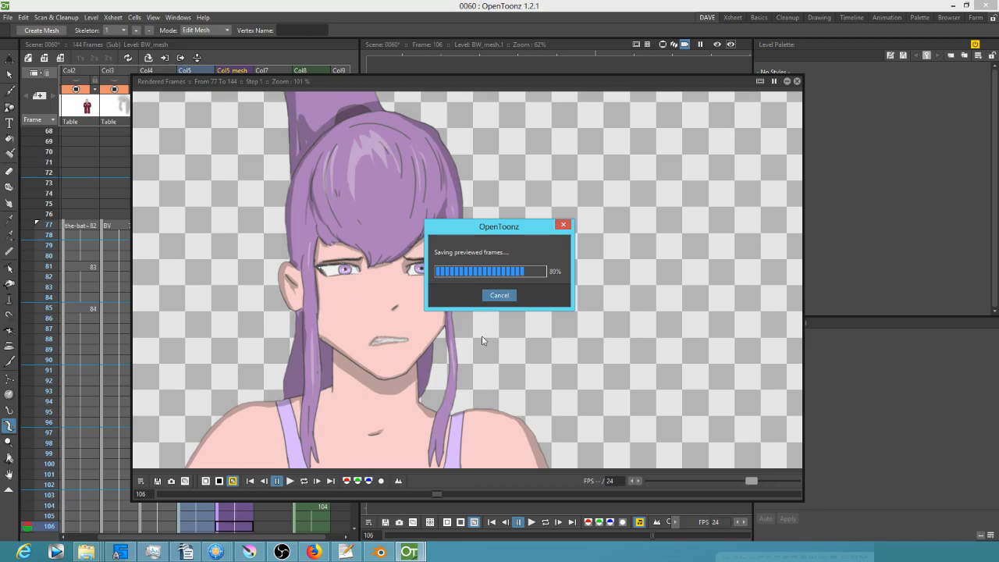
pyautogui.click(796, 81)
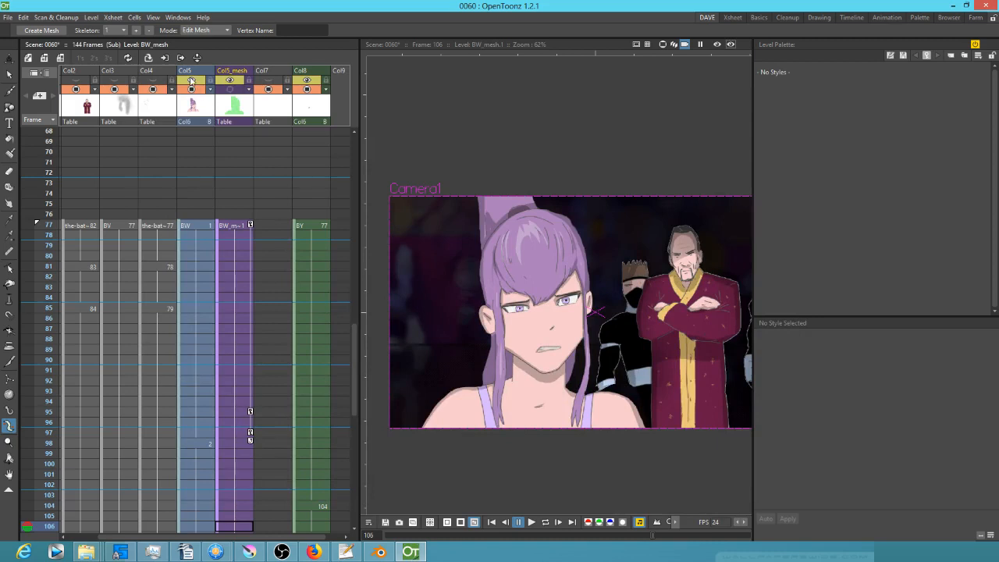
# Disable rendering of Col5 and Col5_mesh, and hide Col5 from the camera stand.
pyautogui.click(192, 81)
pyautogui.click(230, 81)
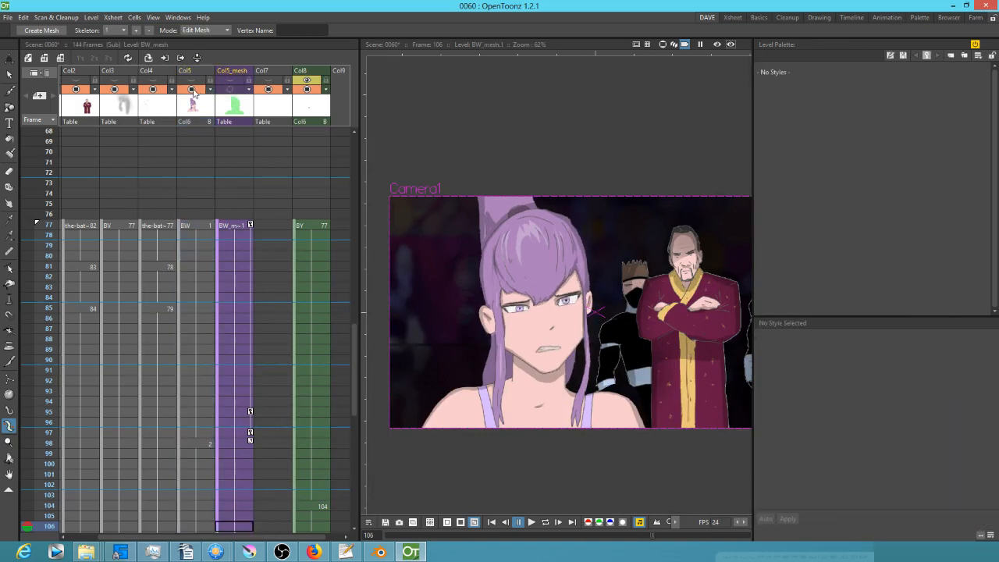
pyautogui.click(193, 89)
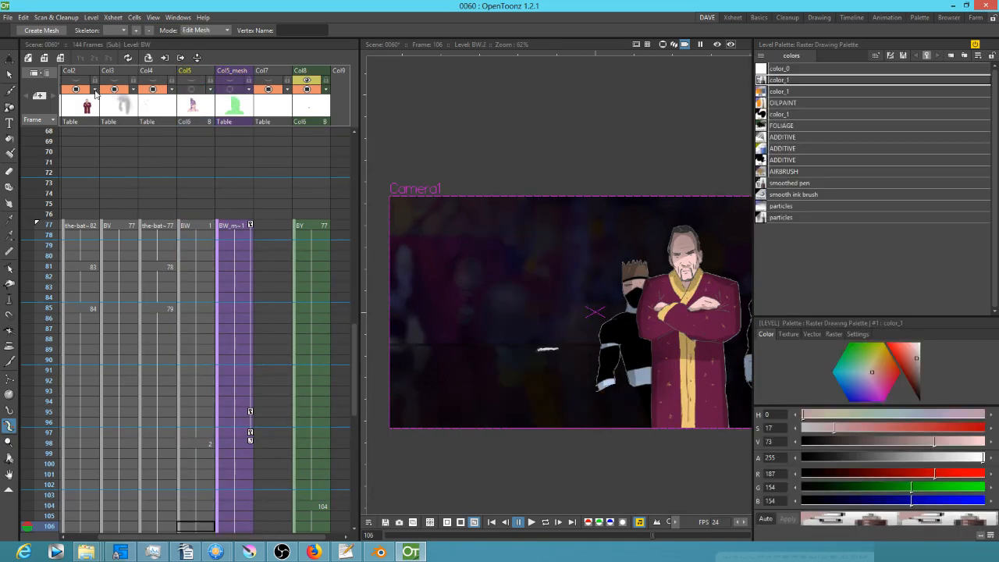
# Enable rendering of Col2, leave Col1's rendering off, and render a preview of the robed man from frame 77.
pyautogui.click(78, 82)
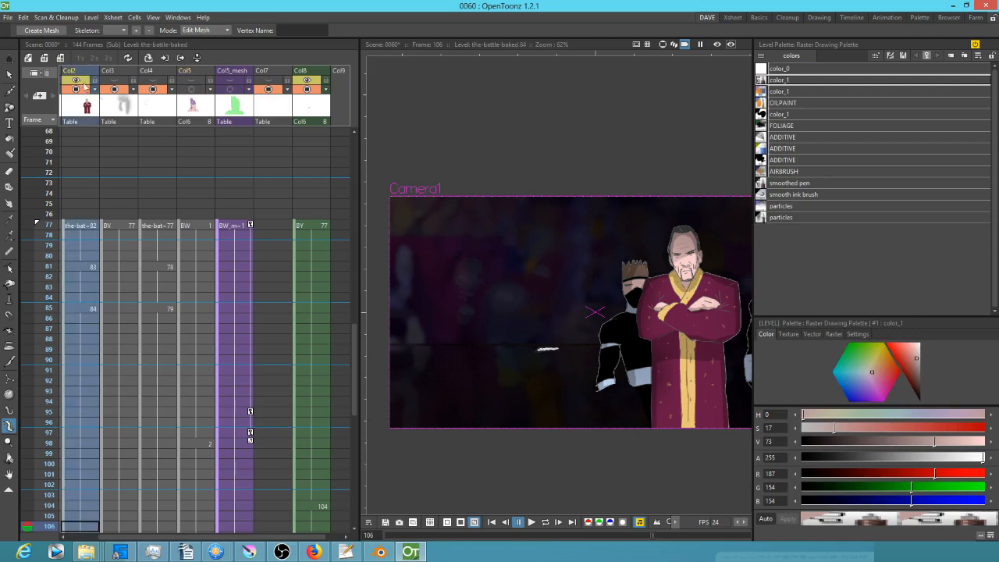
pyautogui.click(82, 227)
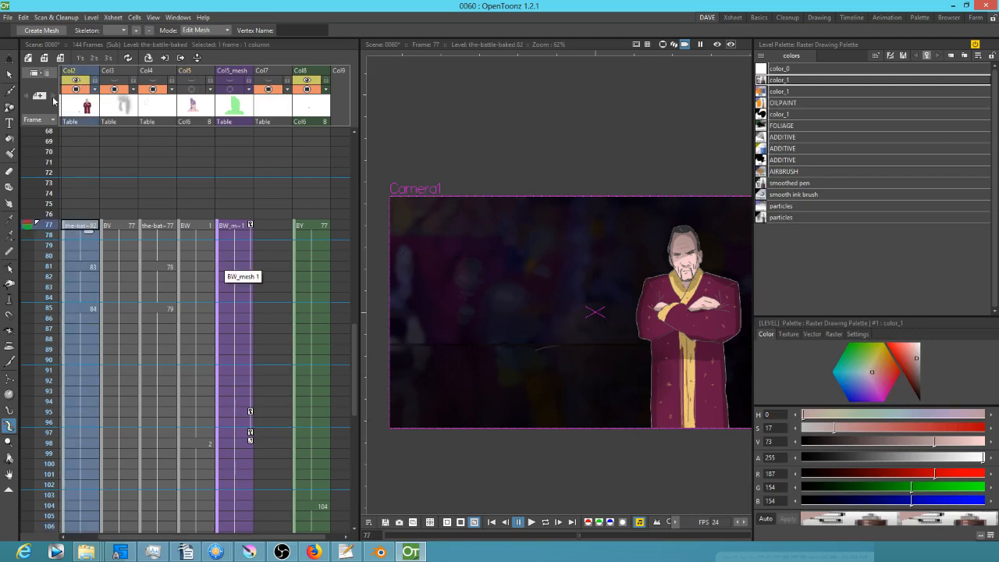
pyautogui.moveTo(120, 142); pyautogui.dragTo(229, 156)
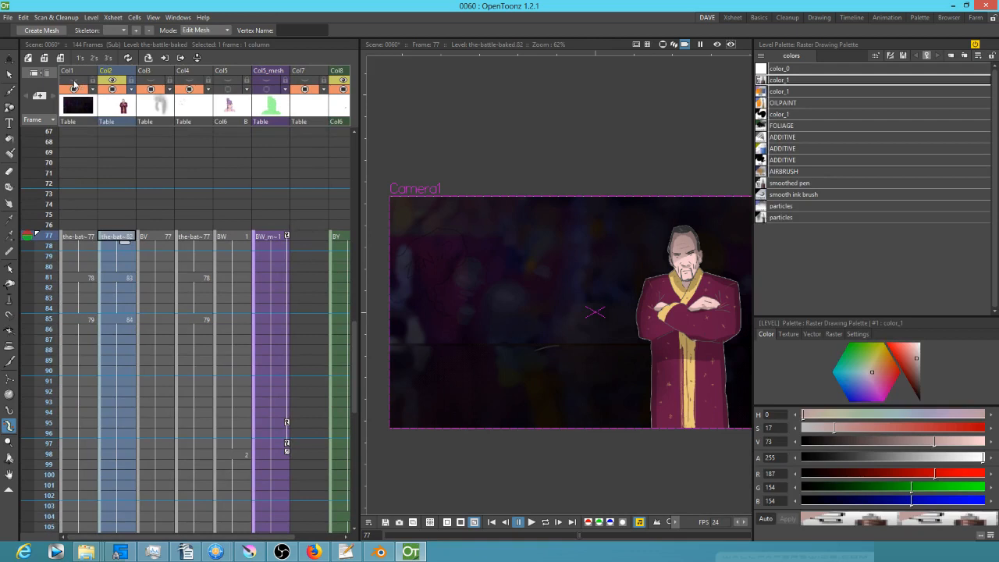
pyautogui.click(73, 81)
pyautogui.click(74, 81)
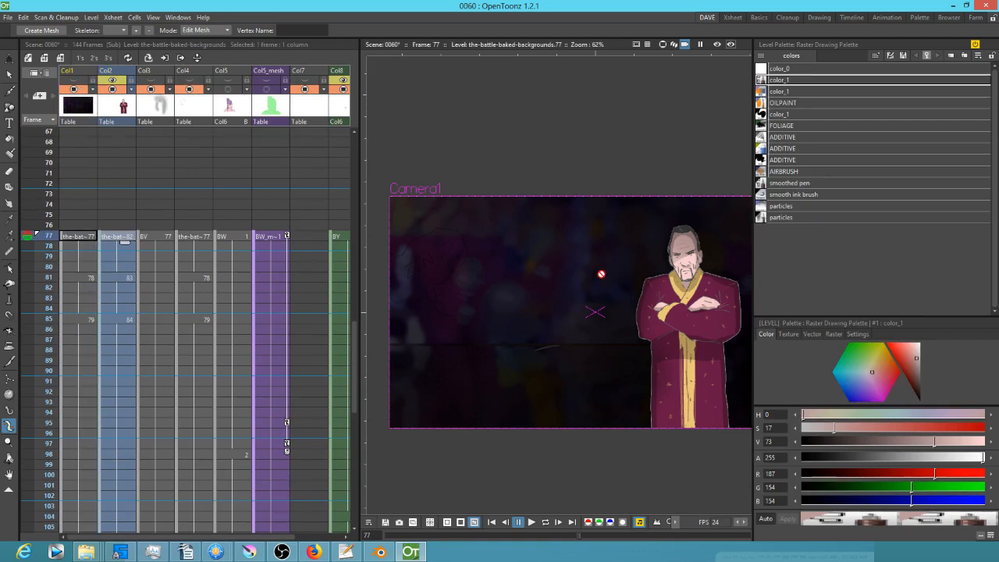
pyautogui.hotkey('ctrl', 'r')
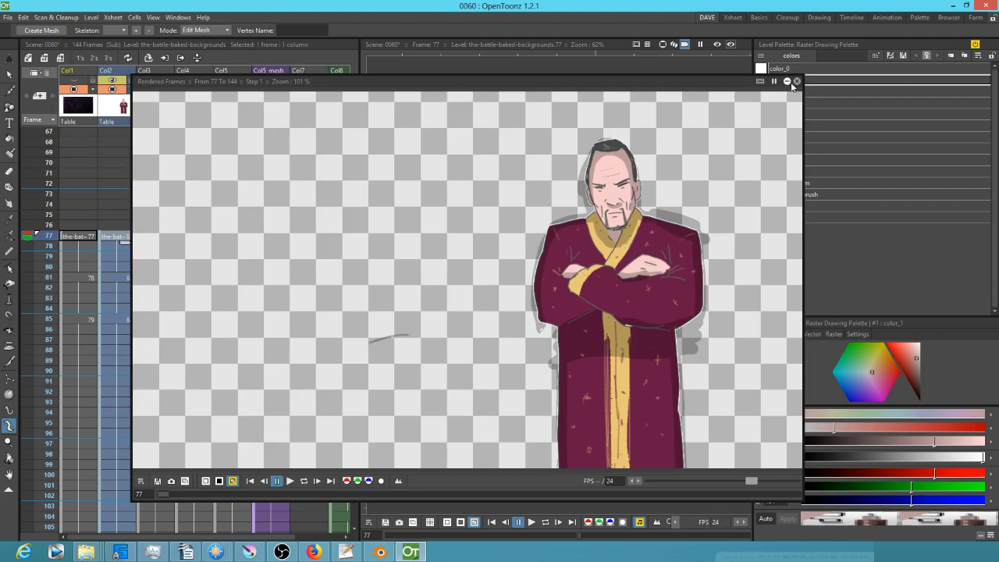
# Check the column connections in the stage and FX schematics, and close the schematic.
pyautogui.press('F8')
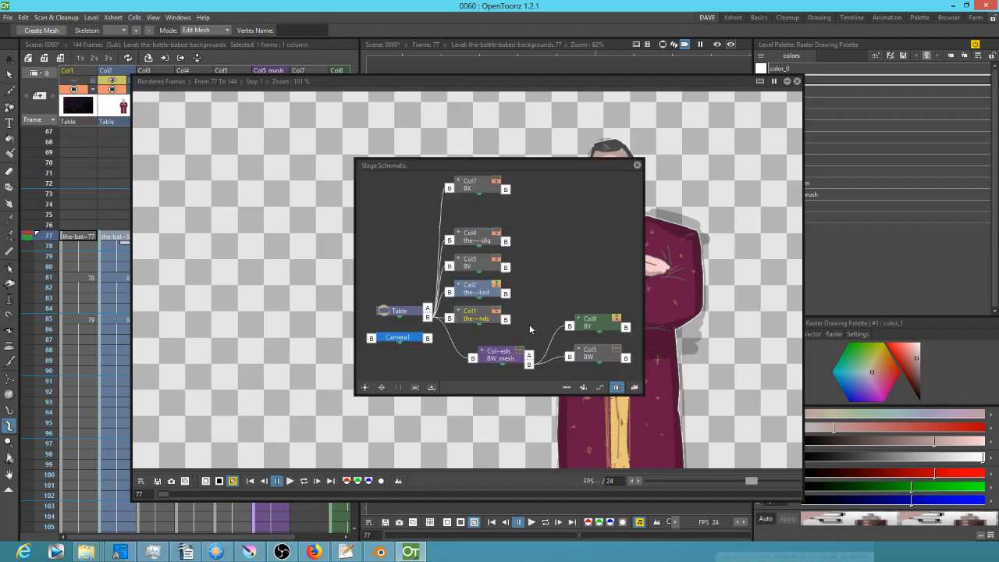
pyautogui.click(634, 387)
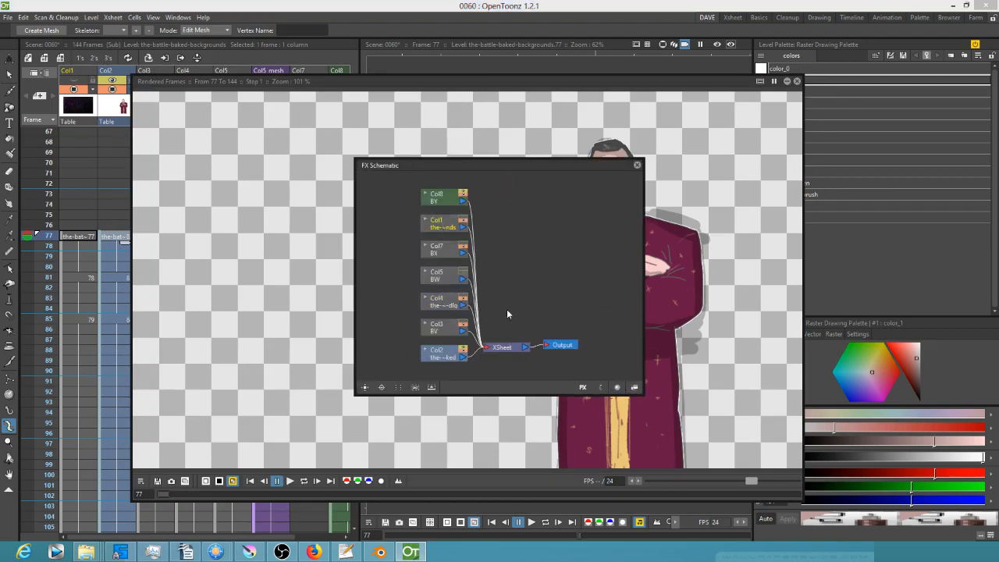
pyautogui.click(634, 387)
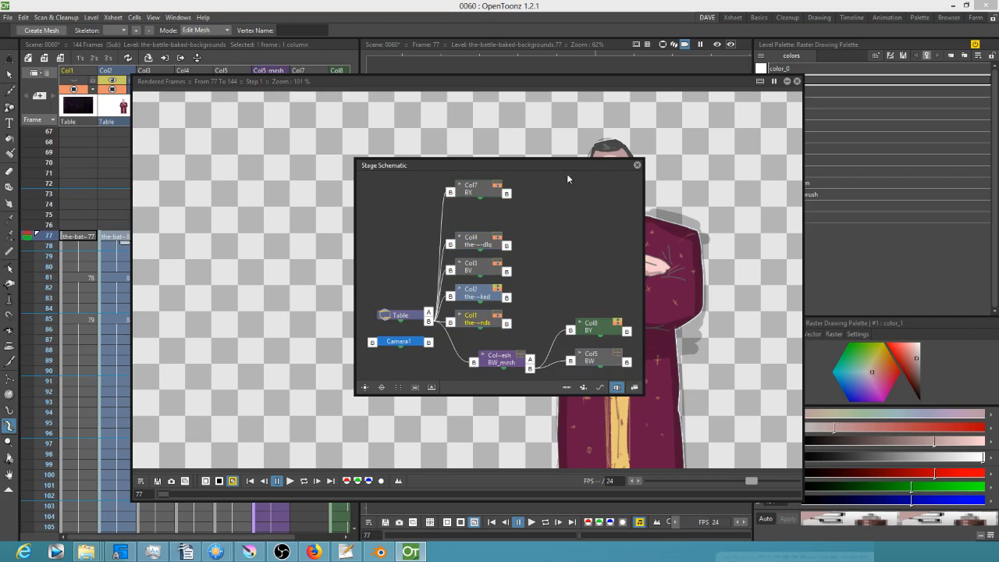
pyautogui.click(636, 166)
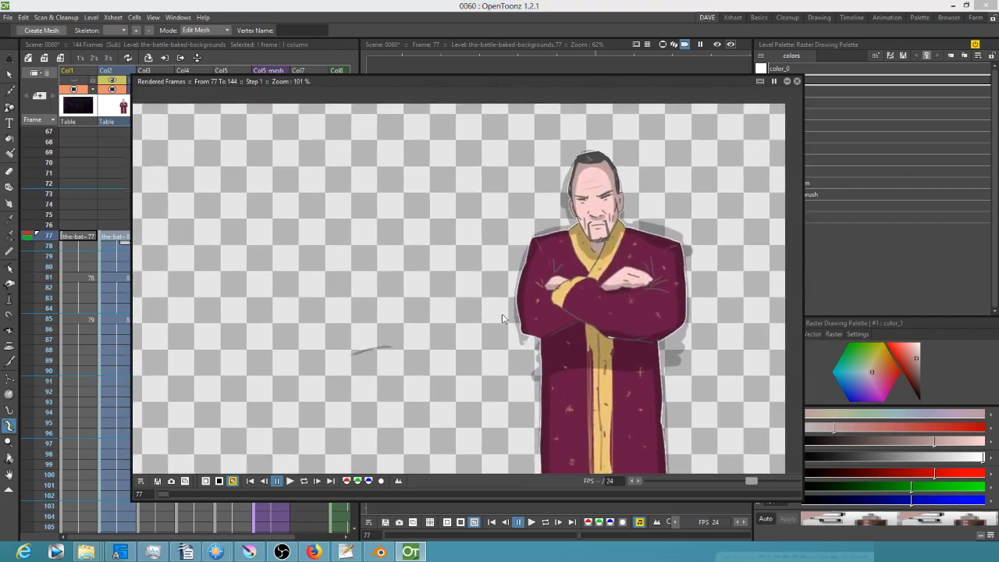
# Save the rendered frames of the robed man as mr-big.png in the +outputs folder and close the flipbook.
pyautogui.click(157, 480)
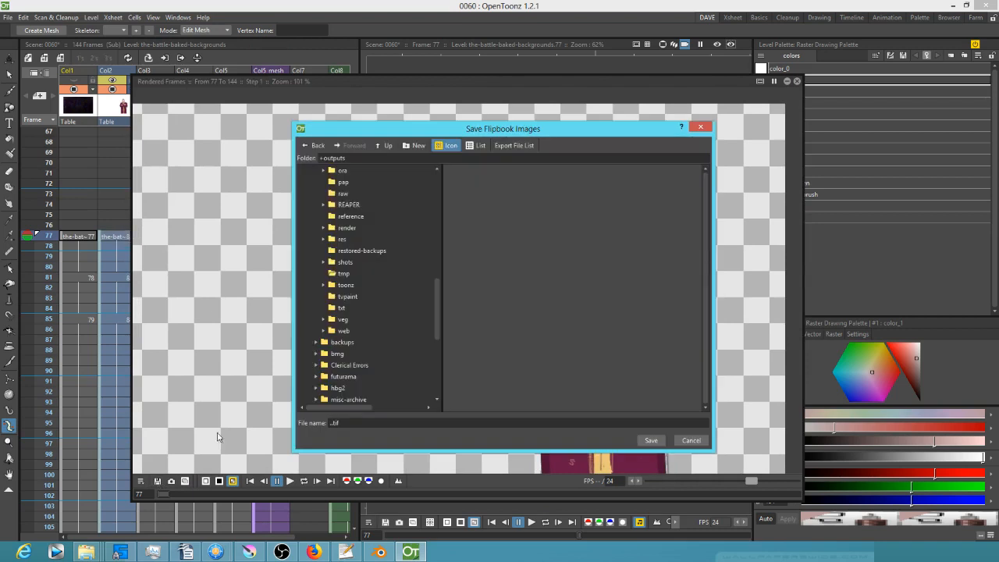
pyautogui.tripleClick(366, 423)
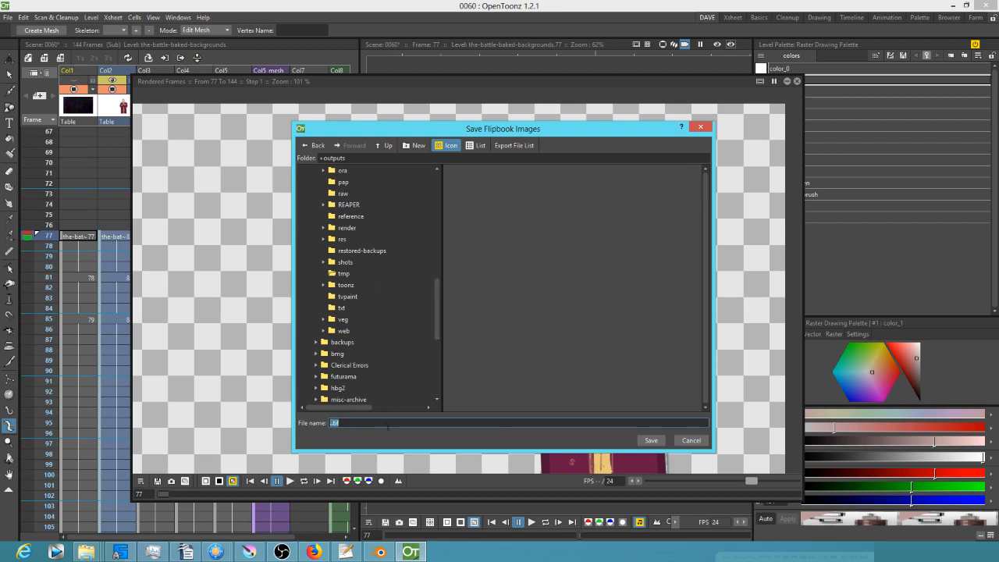
pyautogui.write('mr-big.png')
pyautogui.click(650, 441)
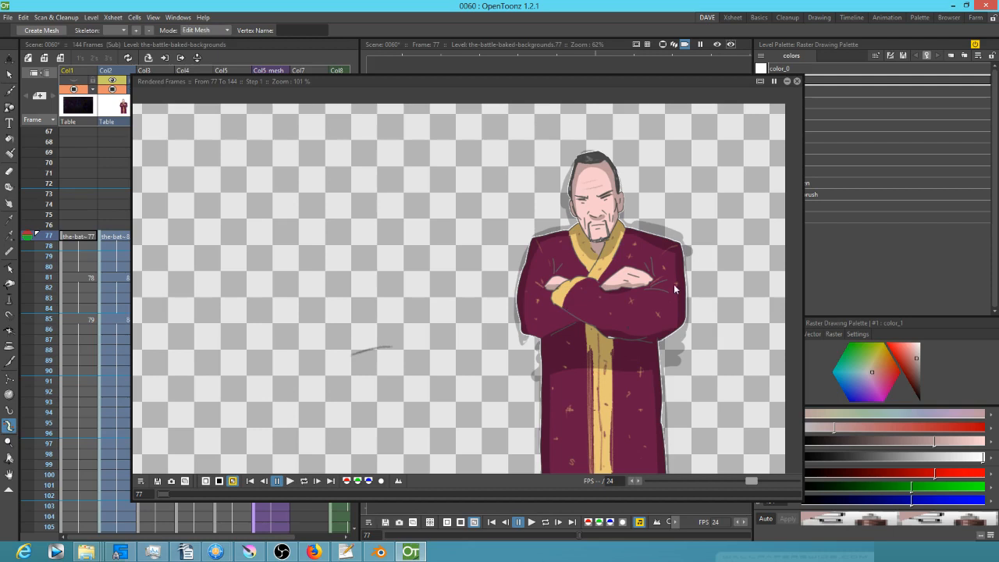
pyautogui.click(797, 81)
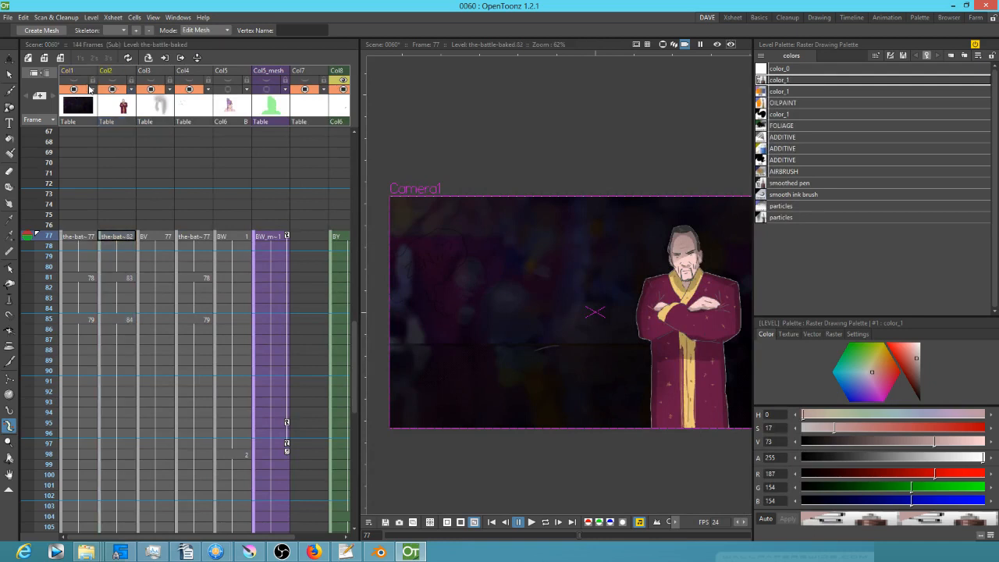
# Enable rendering of the background column Col1, preview it at frame 77, and turn the preview off again.
pyautogui.click(78, 84)
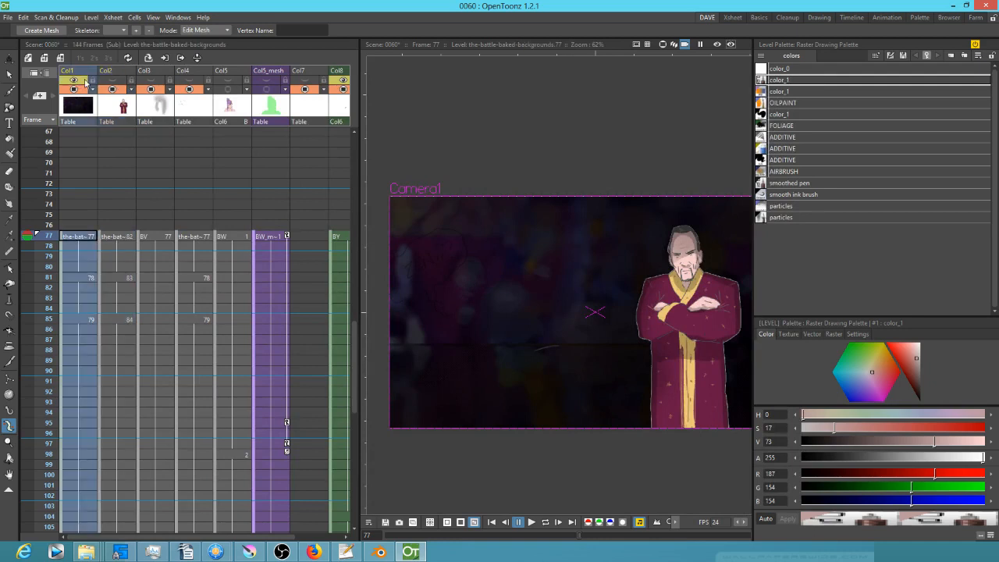
pyautogui.click(718, 47)
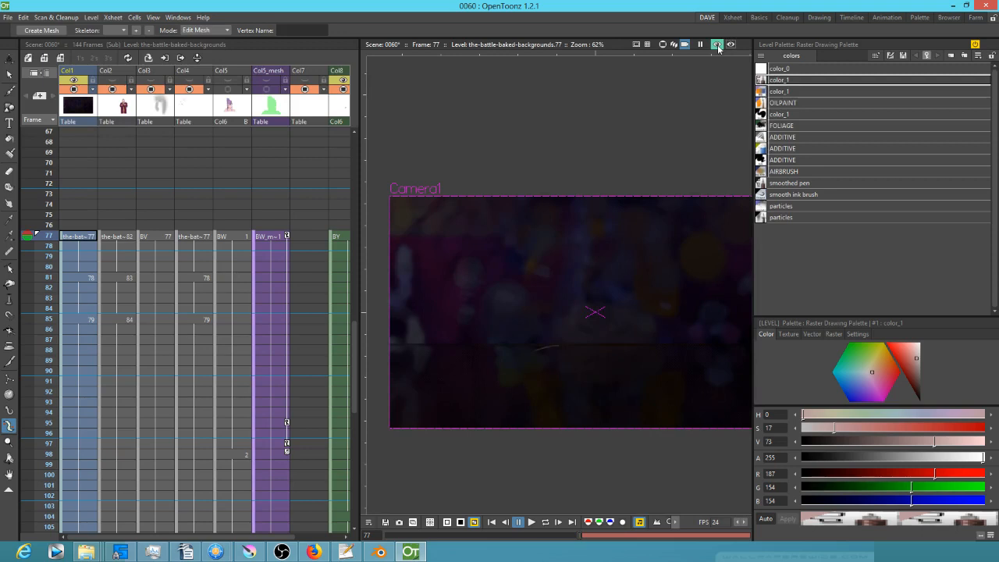
pyautogui.moveTo(650, 305); pyautogui.dragTo(625, 284)
pyautogui.click(718, 45)
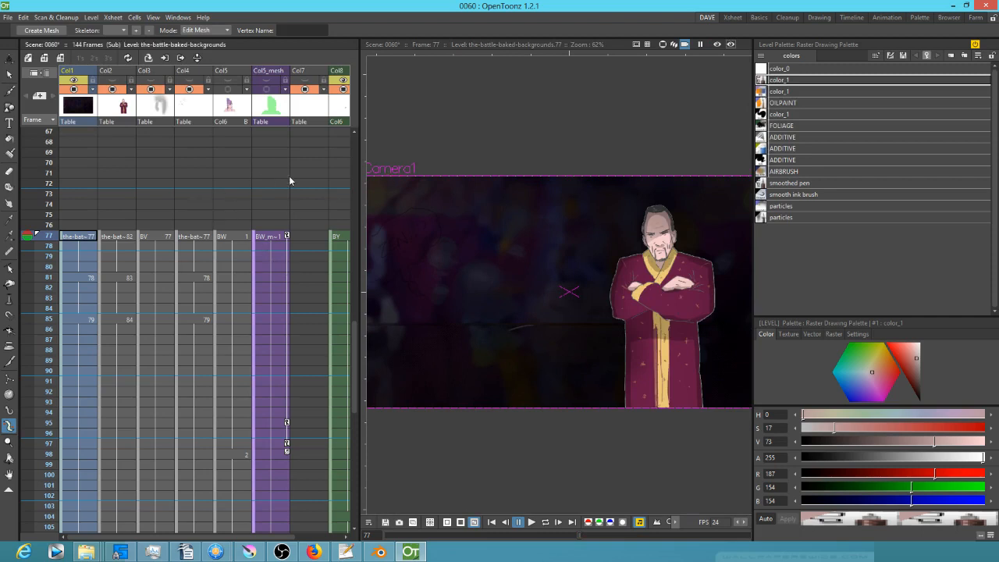
pyautogui.moveTo(221, 145); pyautogui.dragTo(201, 157)
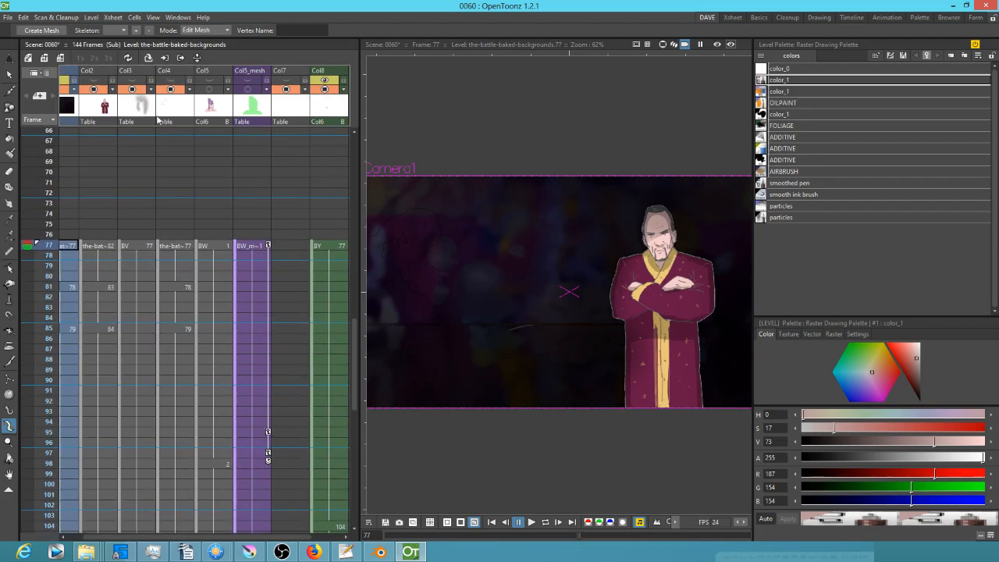
pyautogui.moveTo(299, 201); pyautogui.dragTo(302, 179)
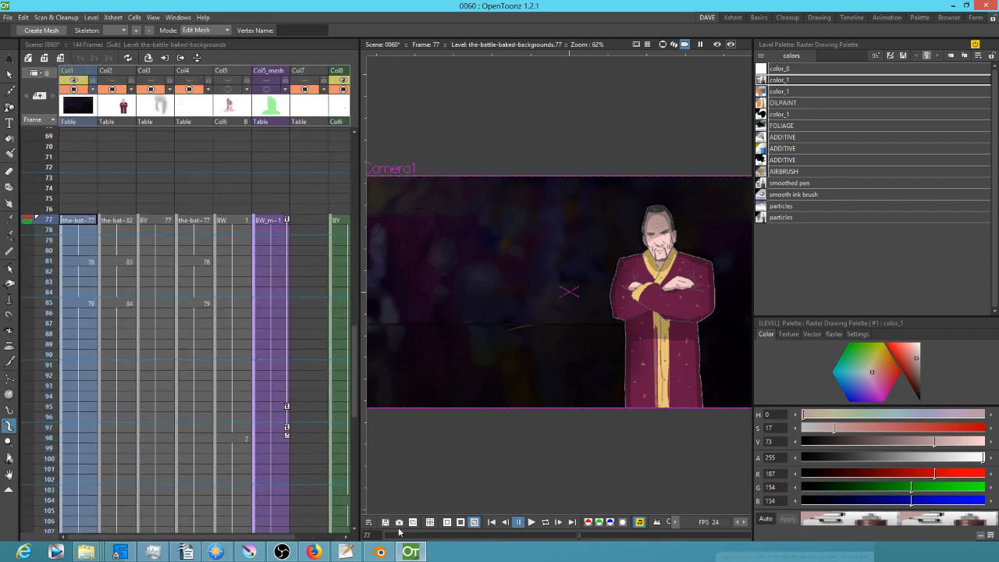
# Switch to Krita and create a new 1280 × 720 px document at 72 ppi in RGB/Alpha.
pyautogui.click(249, 552)
pyautogui.click(11, 19)
pyautogui.click(14, 31)
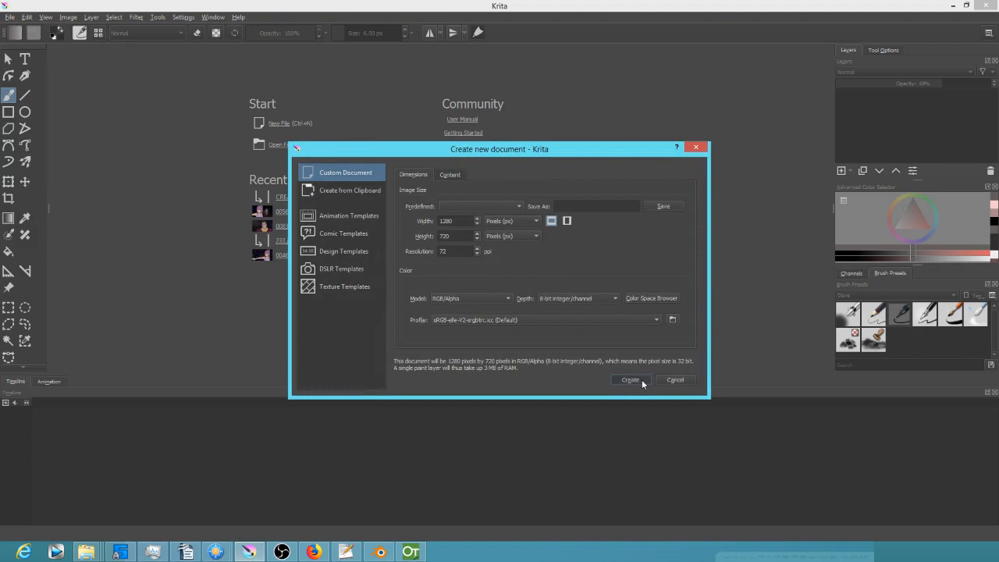
pyautogui.click(630, 380)
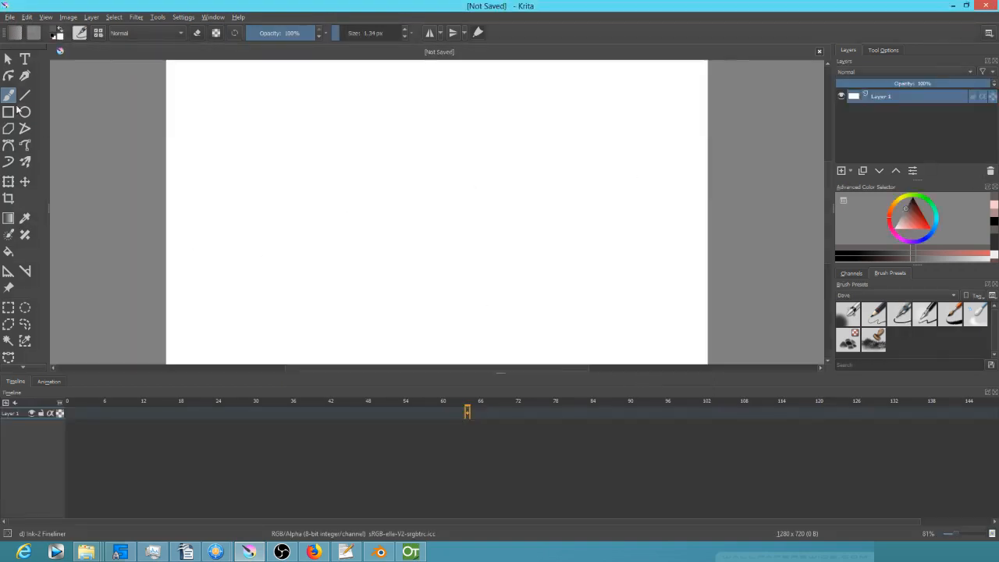
# Start importing animation frames into the new document and browse to the ANIME\tmp folder for the images.
pyautogui.click(10, 17)
pyautogui.click(34, 129)
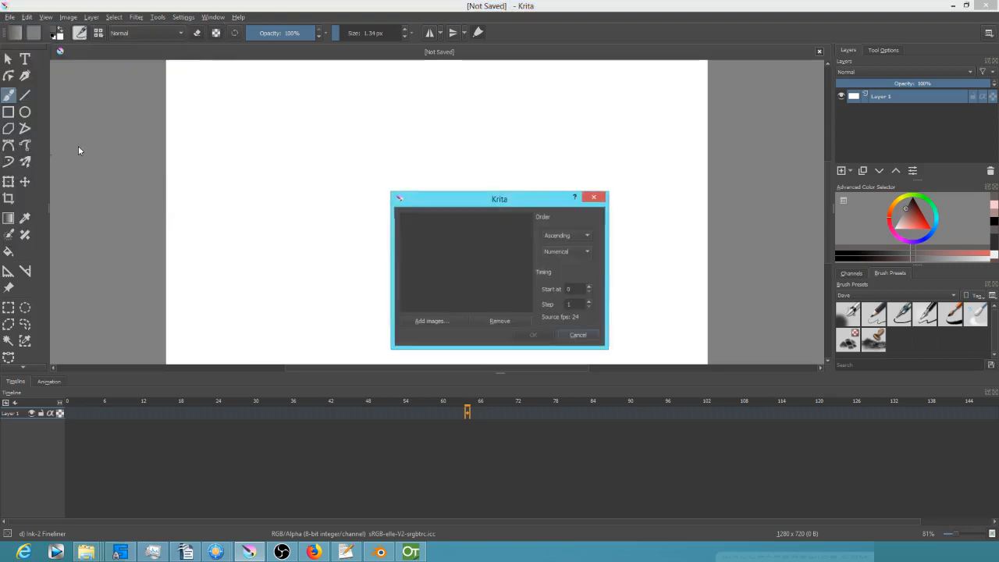
pyautogui.click(440, 321)
pyautogui.click(193, 26)
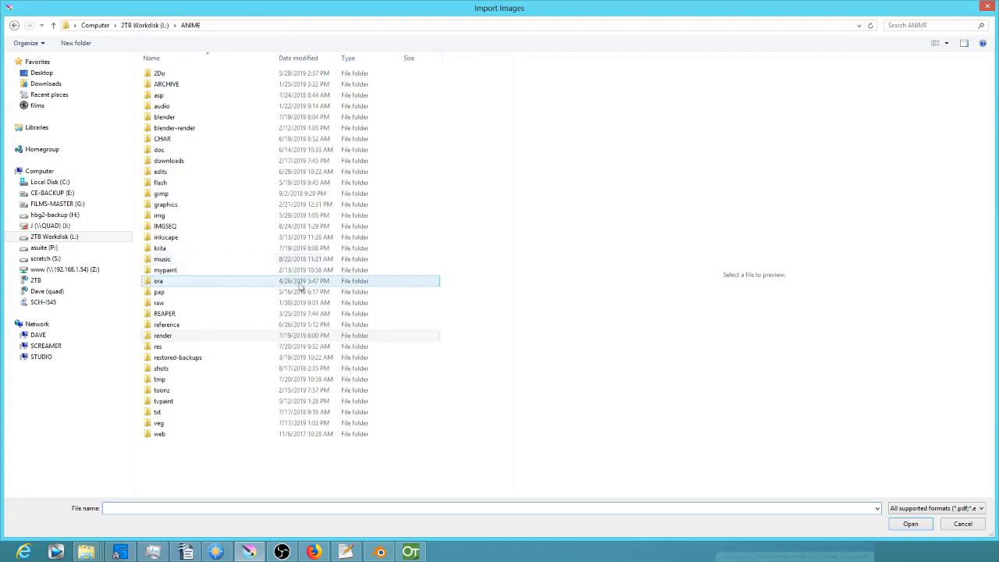
pyautogui.click(163, 381)
pyautogui.doubleClick(162, 382)
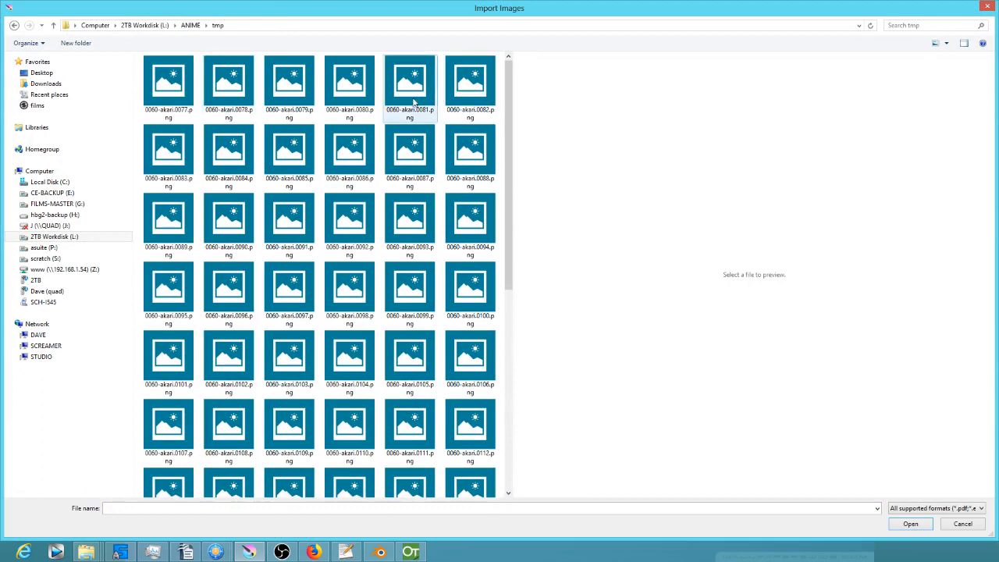
# Select the image sequence from 0060-akari.0077.png through 0060-akari.0144.png for import.
pyautogui.click(168, 84)
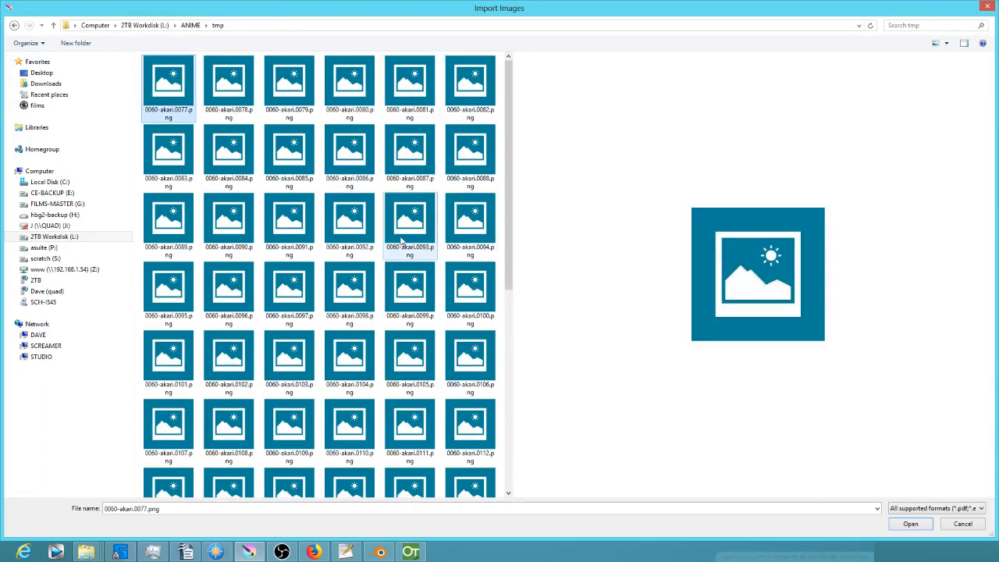
pyautogui.scroll(-5, 433, 260)
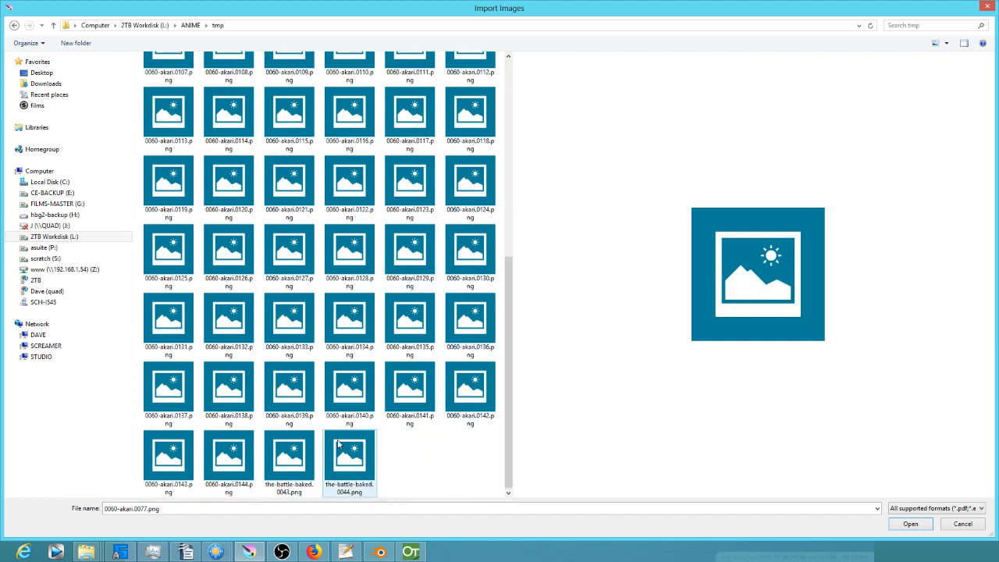
pyautogui.keyDown('shift'); pyautogui.click(231, 456); pyautogui.keyUp('shift')
pyautogui.scroll(5, 388, 213)
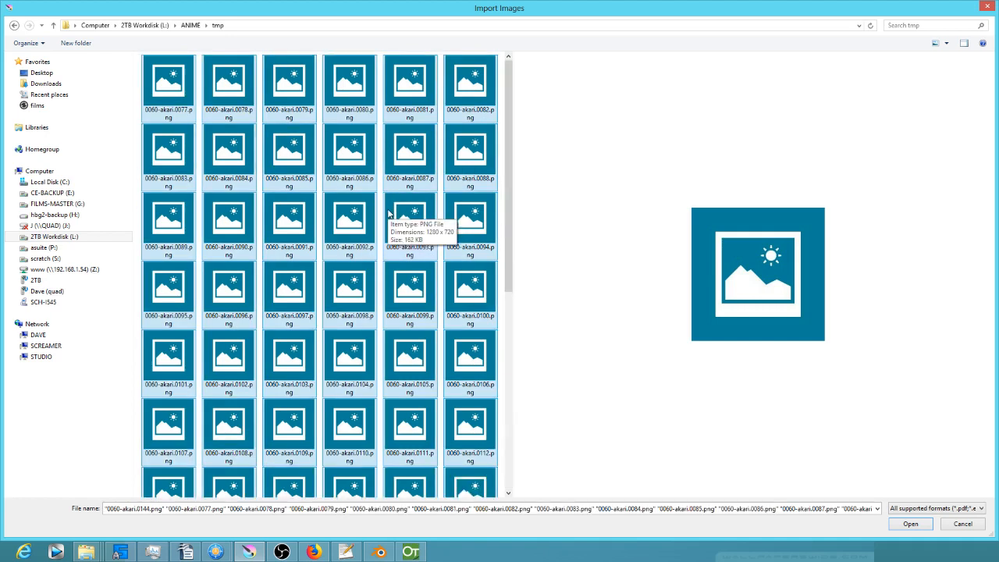
# Import the selected PNG sequence as animation frames in ascending numerical order, starting at 0 with step 1, and go to frame 0.
pyautogui.scroll(-5, 385, 209)
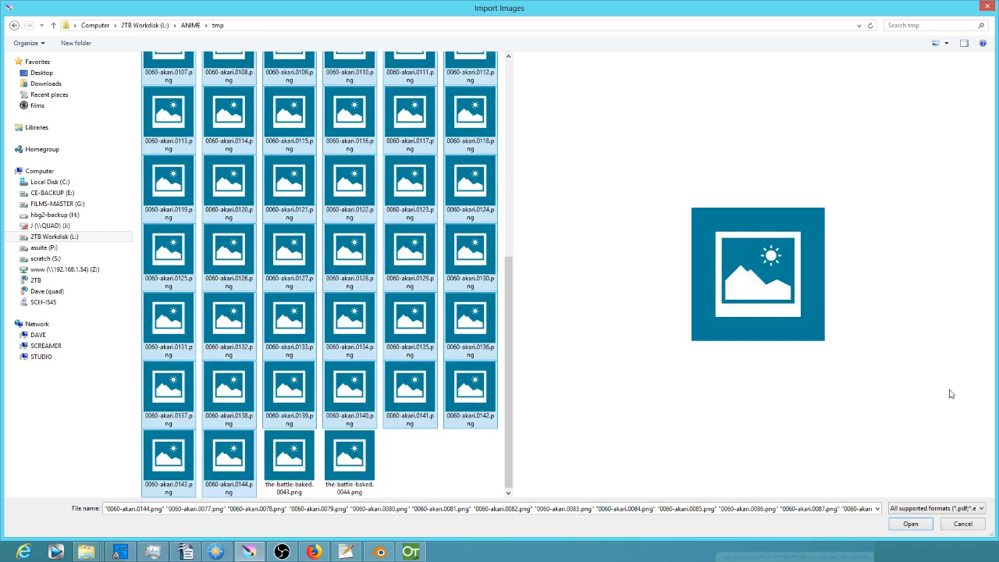
pyautogui.click(910, 525)
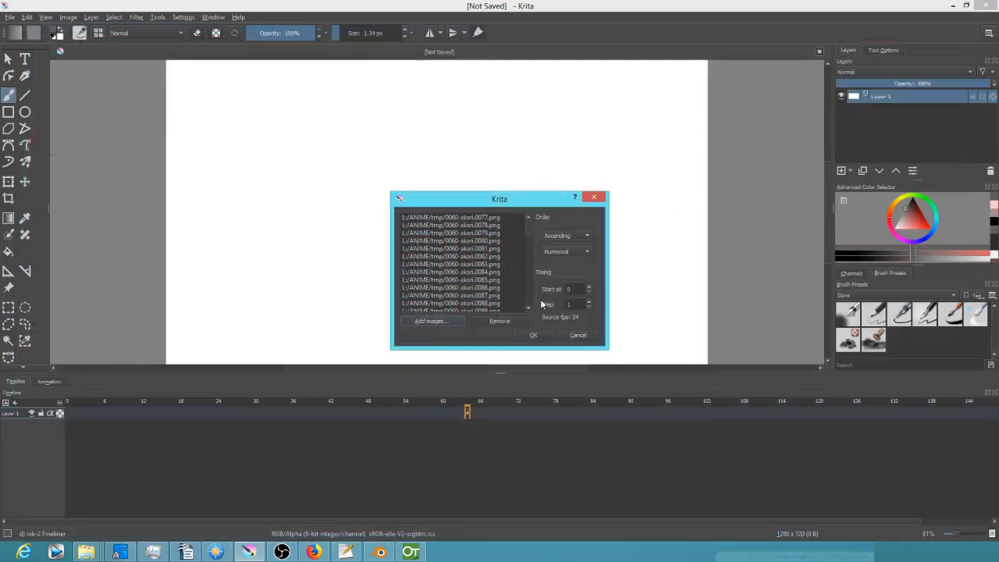
pyautogui.click(540, 338)
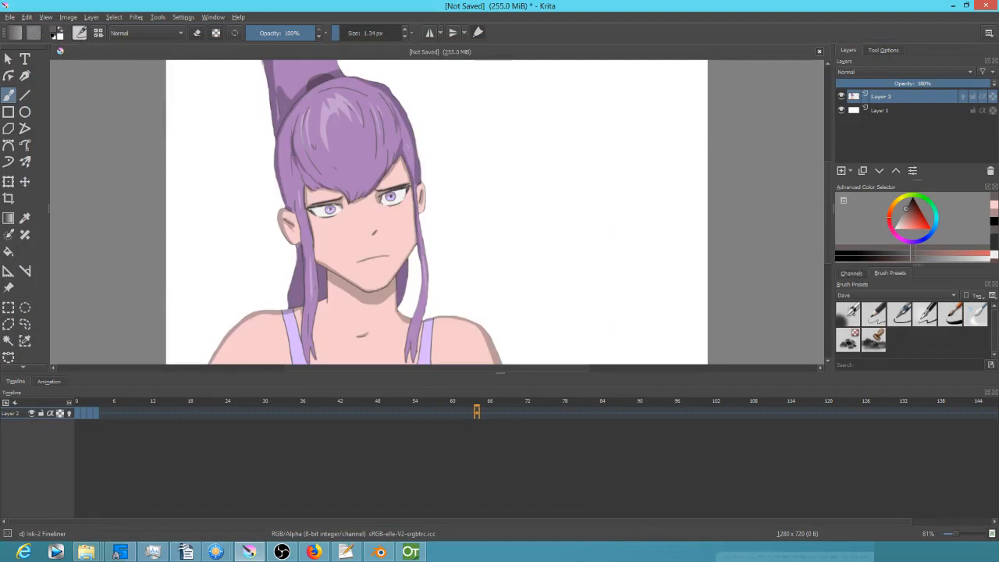
pyautogui.click(79, 405)
pyautogui.press('space')
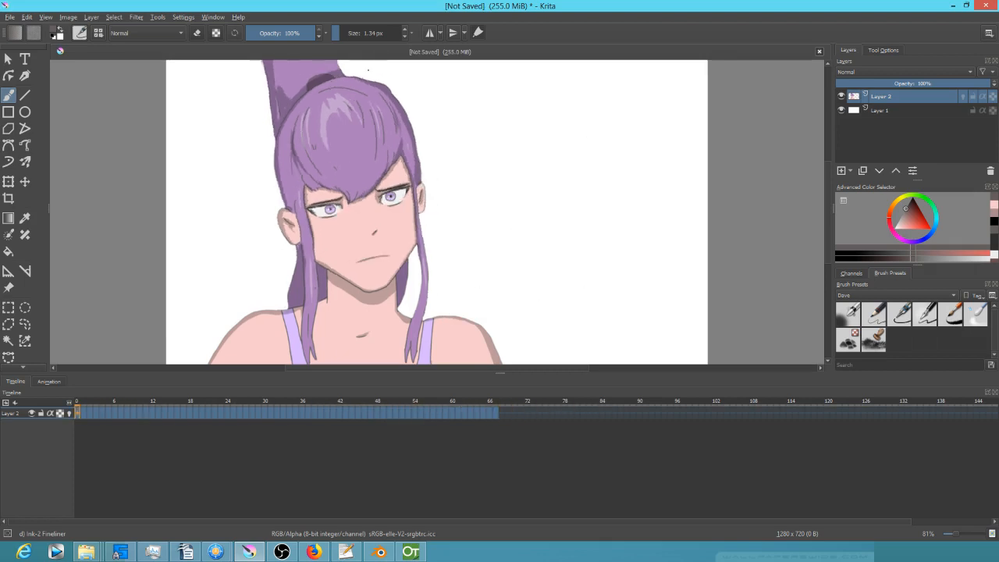
# Save the document as 0060 in Krita document format in the ANIME\krita folder on the 2TB Workdisk.
pyautogui.click(10, 17)
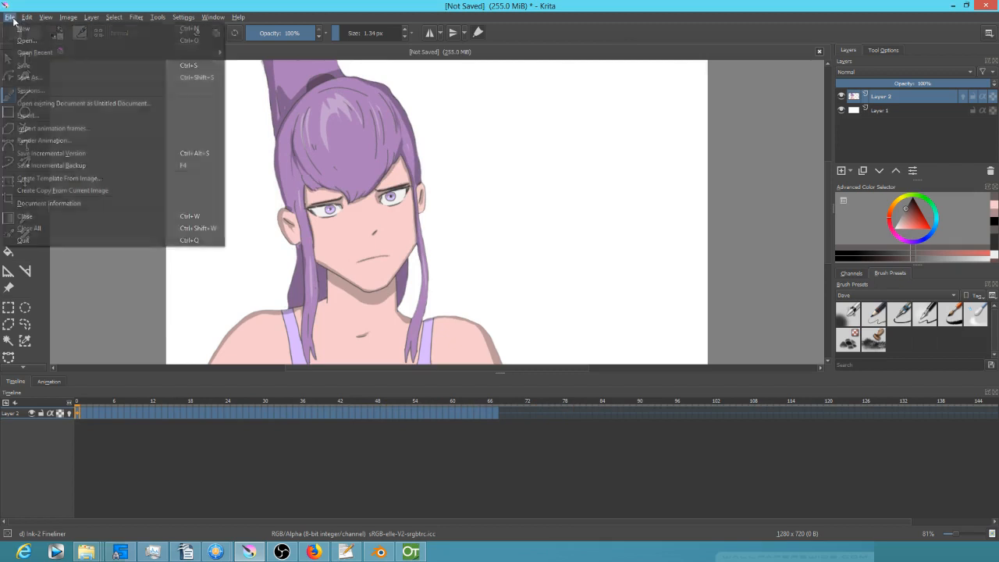
pyautogui.click(27, 78)
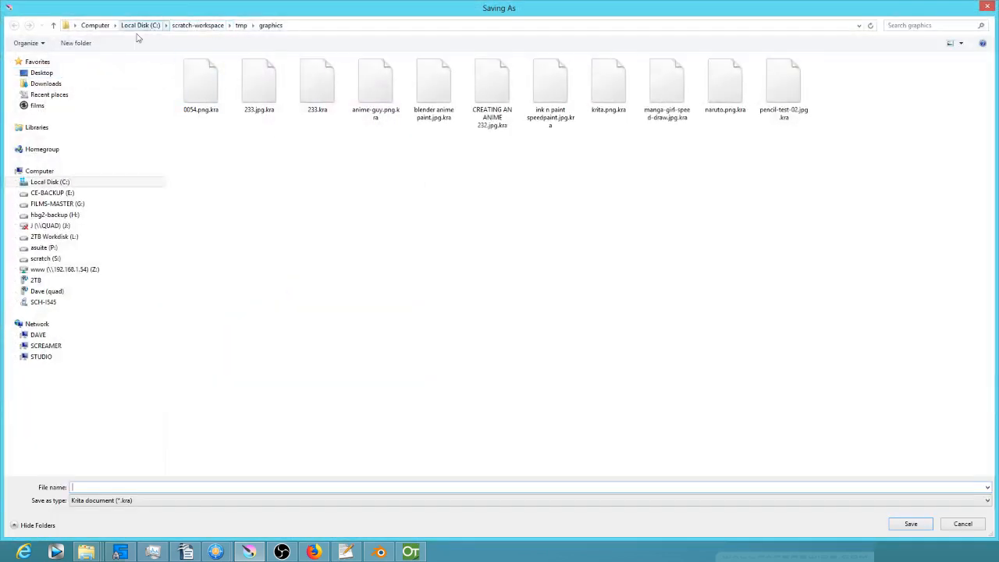
pyautogui.click(88, 236)
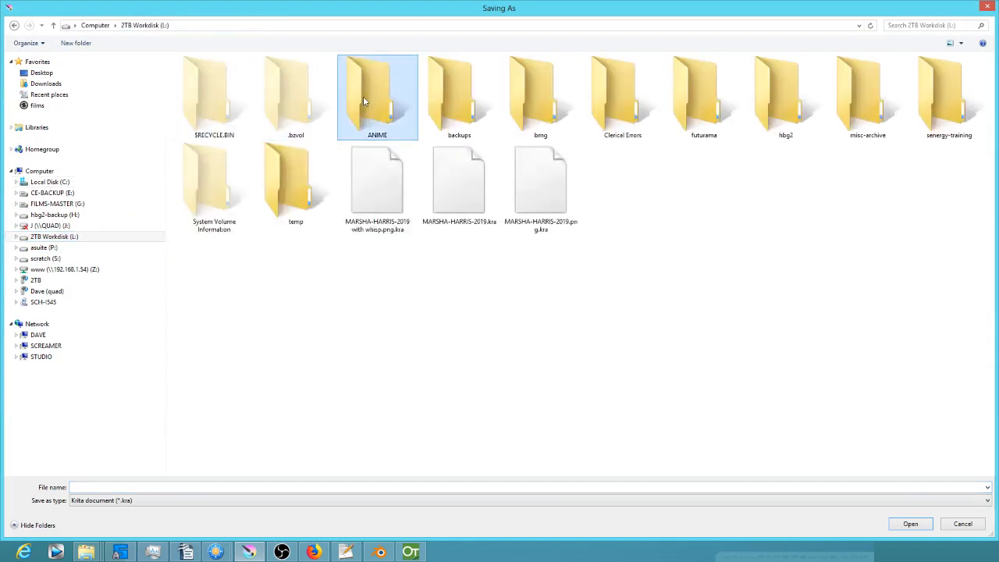
pyautogui.doubleClick(363, 96)
pyautogui.doubleClick(192, 247)
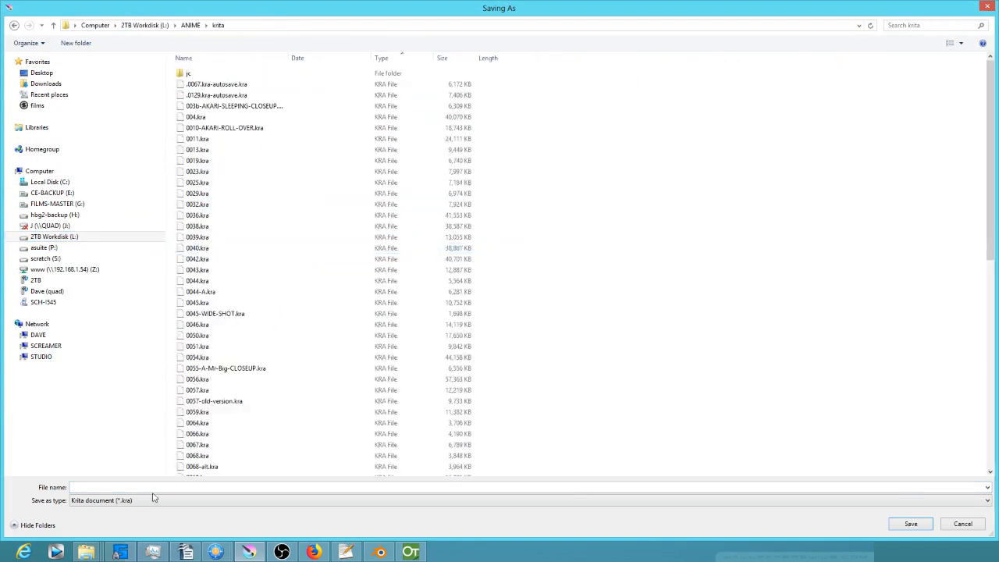
pyautogui.click(134, 488)
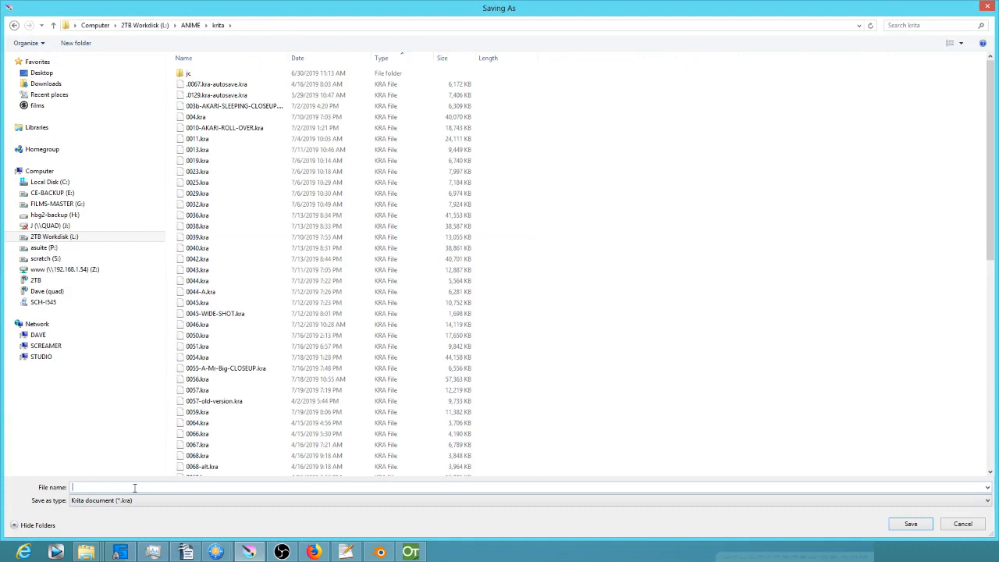
pyautogui.write('0069')
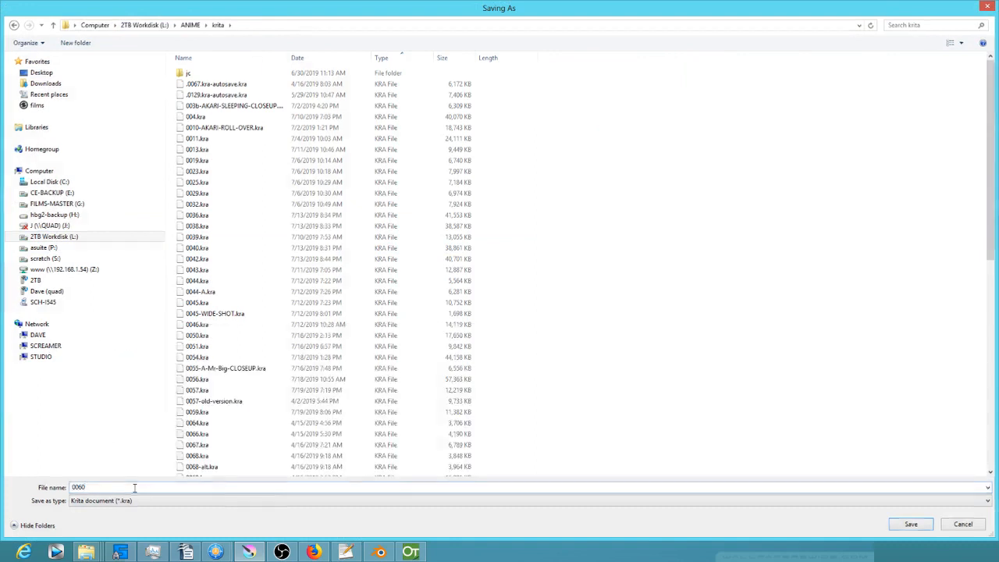
pyautogui.press('Return')
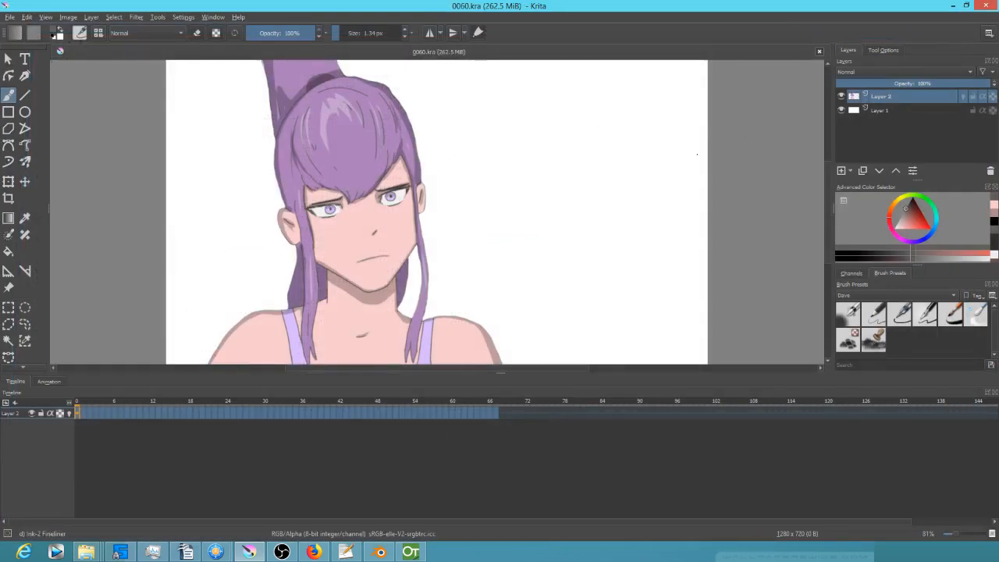
# Close the FreeCommander window named conversions and switch to the one named hendrix.
pyautogui.moveTo(216, 552)
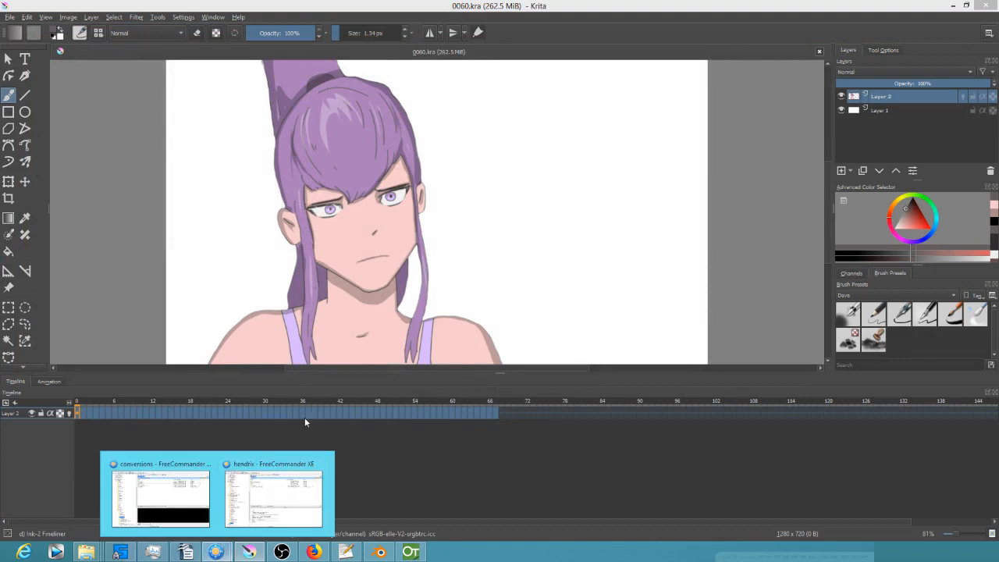
pyautogui.click(209, 464)
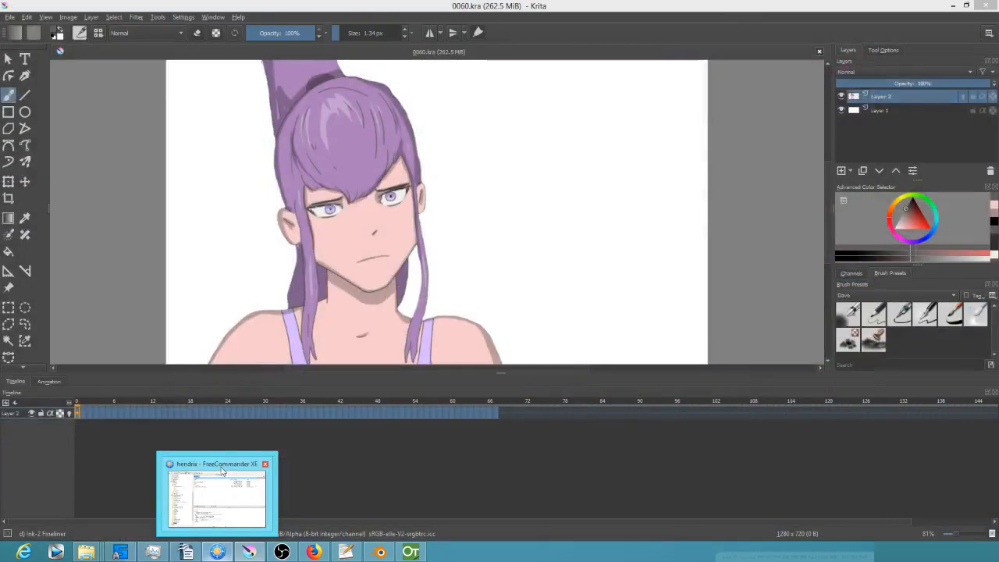
pyautogui.click(225, 479)
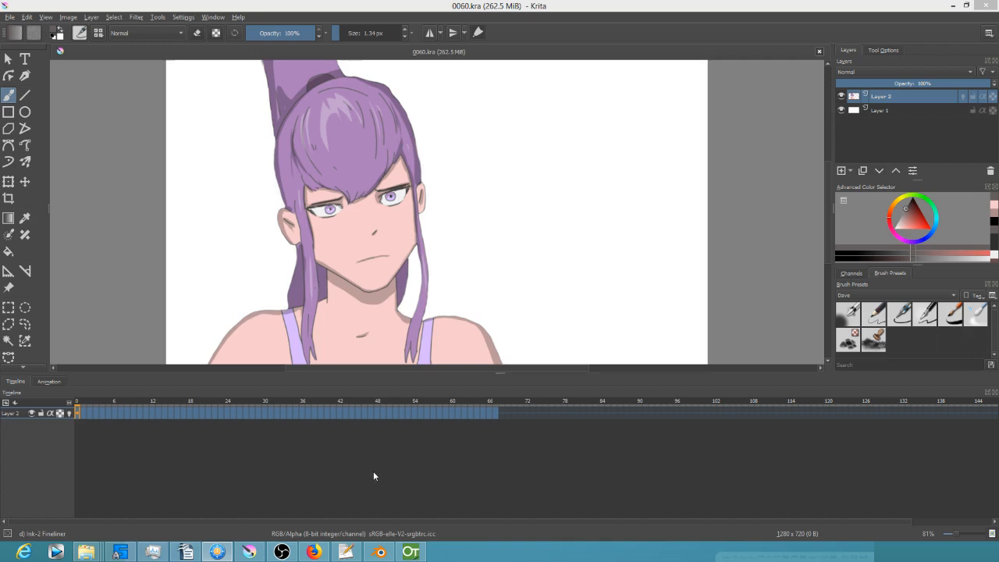
# Switch to OpenToonz, turn off the viewer display of background column Col1 and select the Col5_mesh column.
pyautogui.click(412, 552)
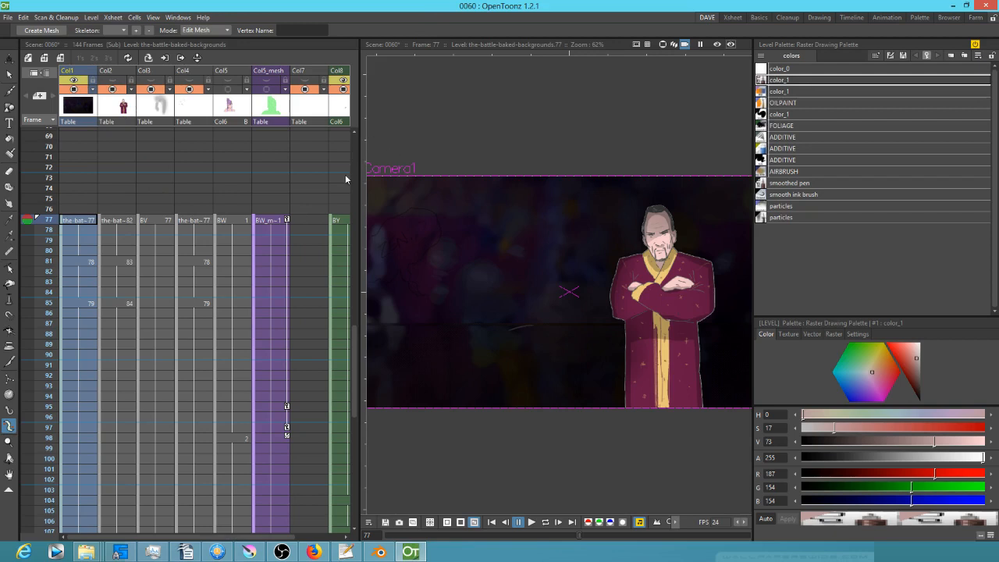
pyautogui.click(74, 89)
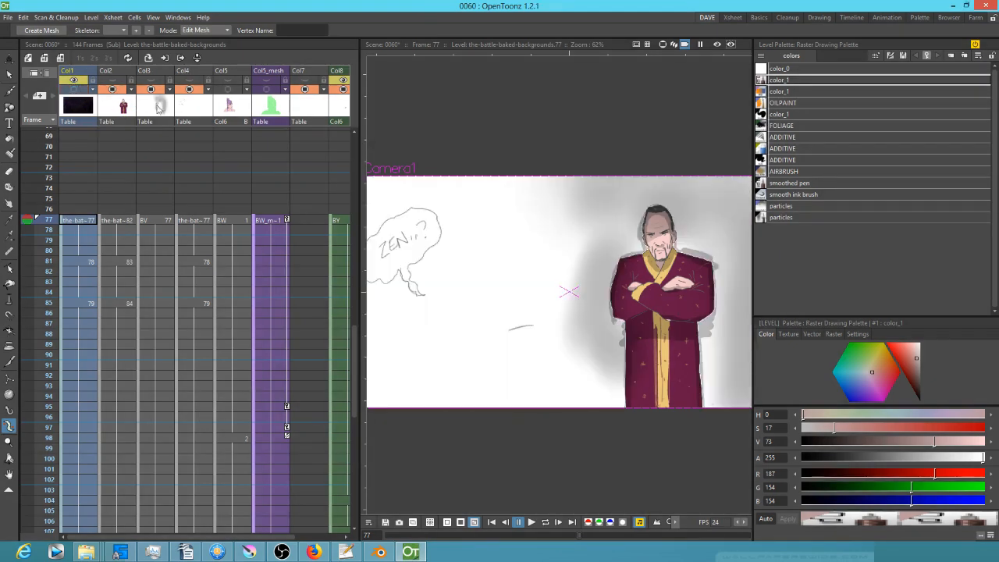
pyautogui.click(259, 113)
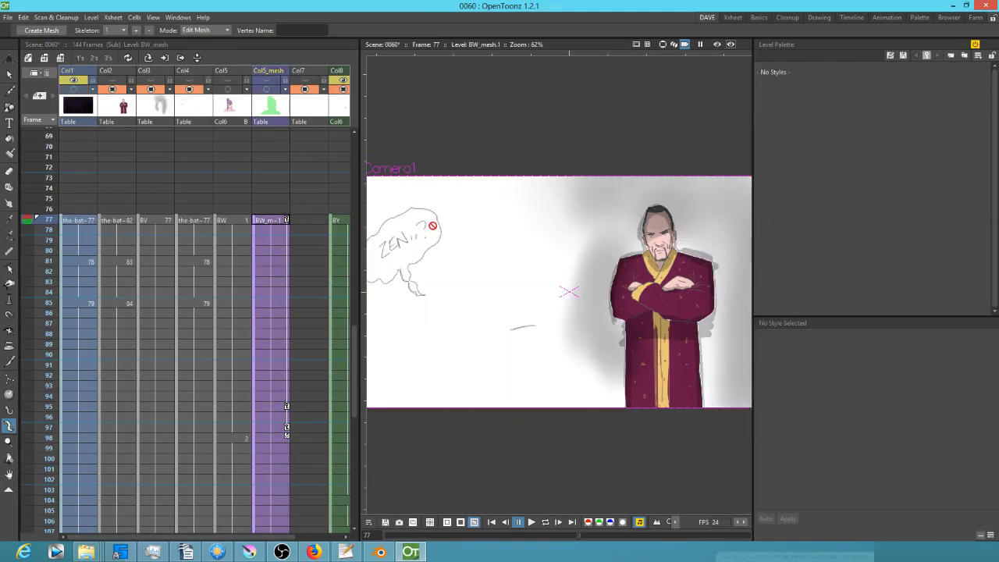
# Quit OpenToonz, discarding the changes to the scene and to the mesh level.
pyautogui.click(986, 6)
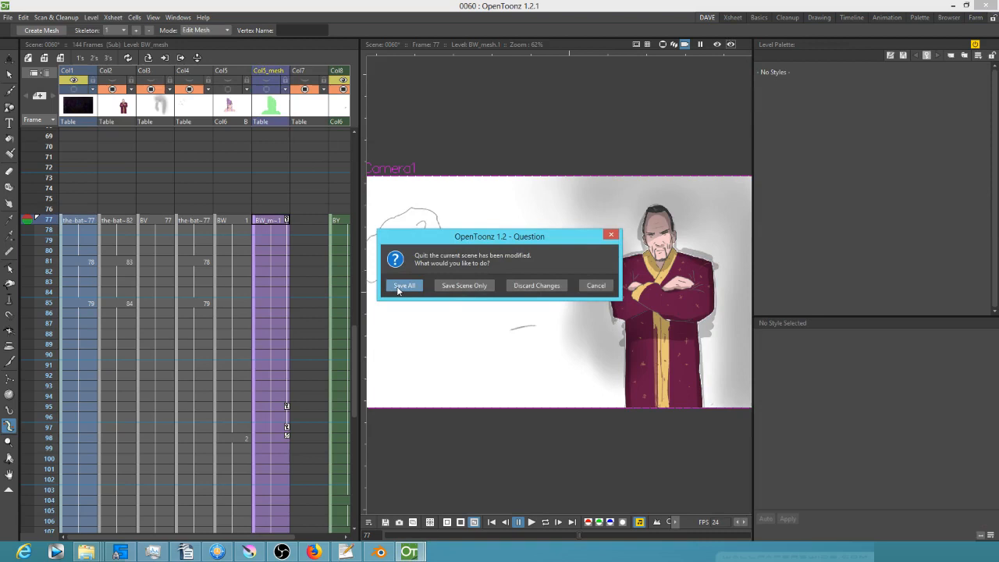
pyautogui.click(546, 286)
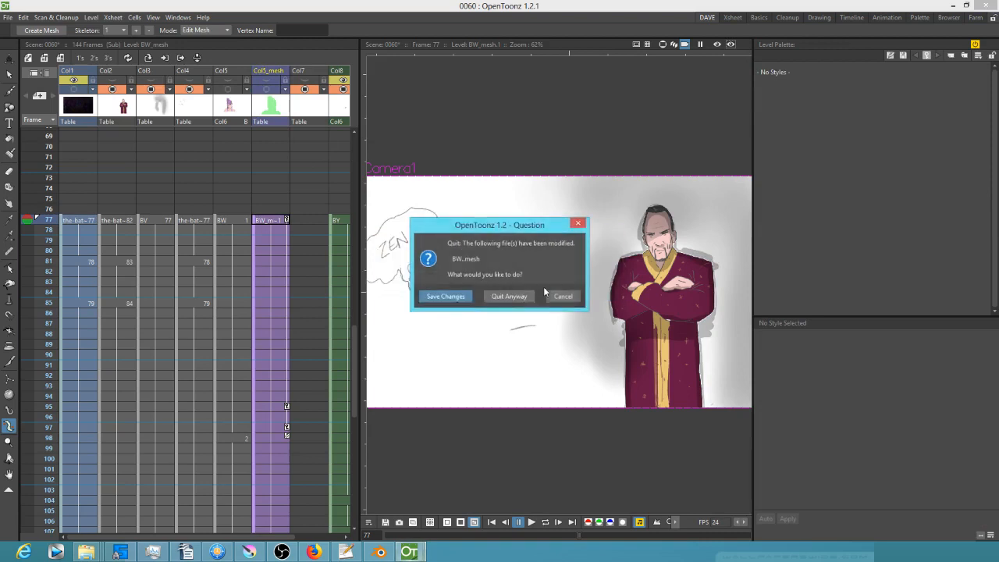
pyautogui.click(501, 297)
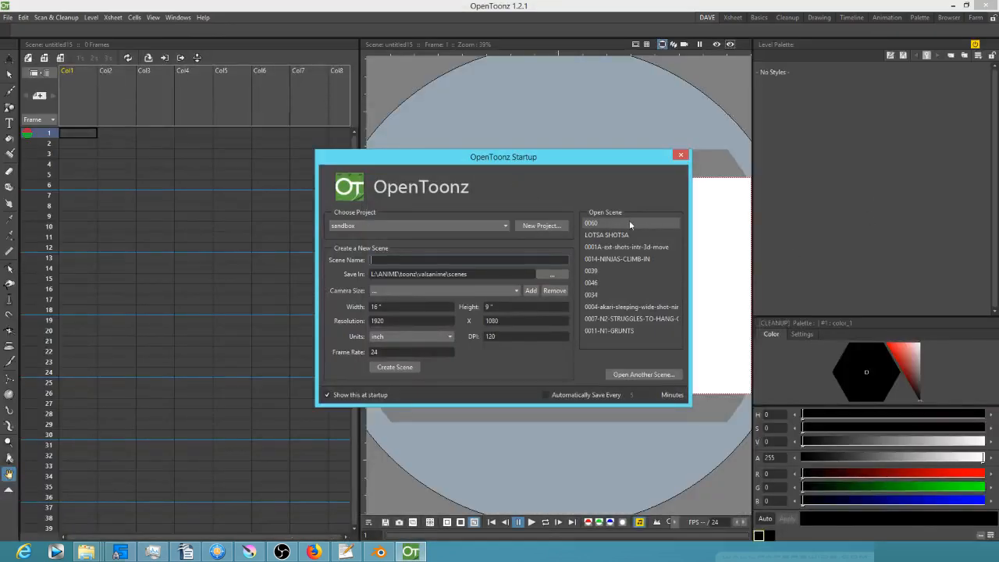
# Reopen scene 0060 and enter the sub-scene in column Col4 at frame 78.
pyautogui.doubleClick(597, 222)
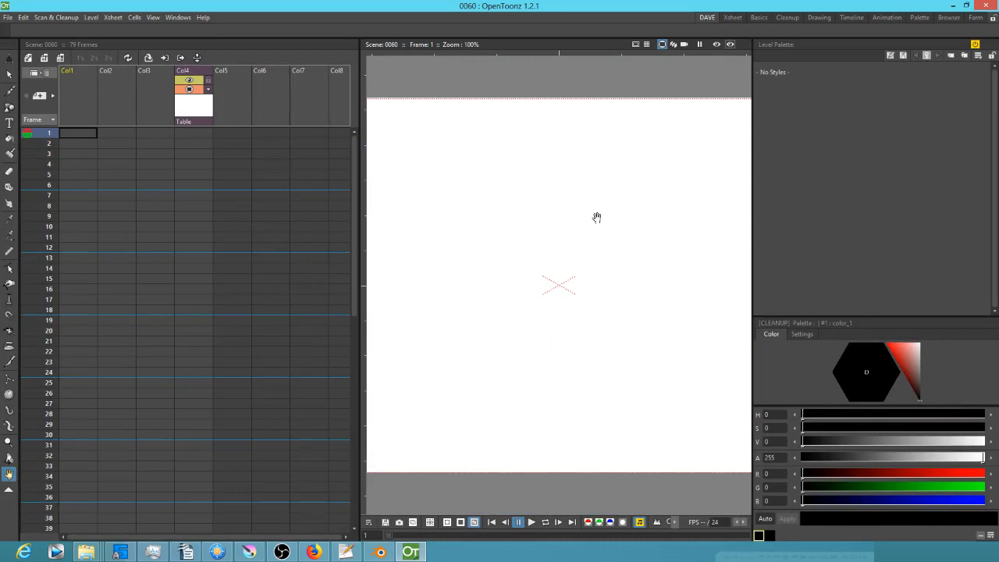
pyautogui.scroll(-10, 189, 305)
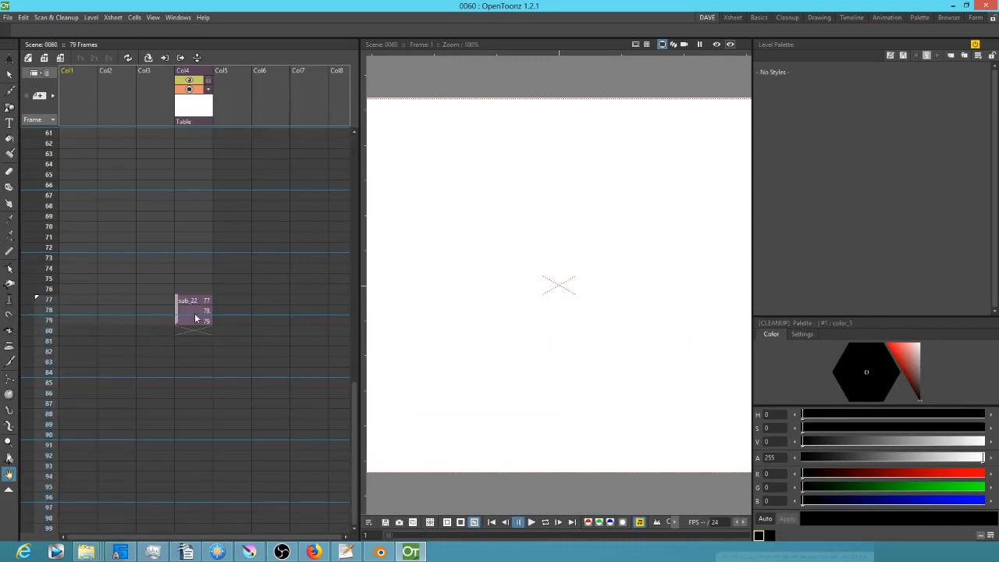
pyautogui.click(196, 312)
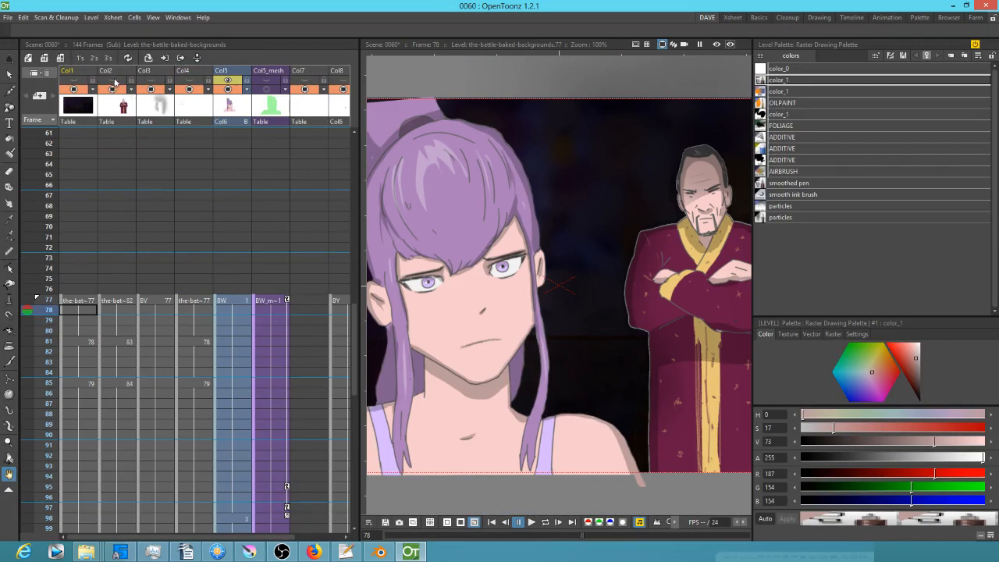
# Disable rendering of Col5, enable it for the robed man's column Col2, and preview frame 78.
pyautogui.click(229, 82)
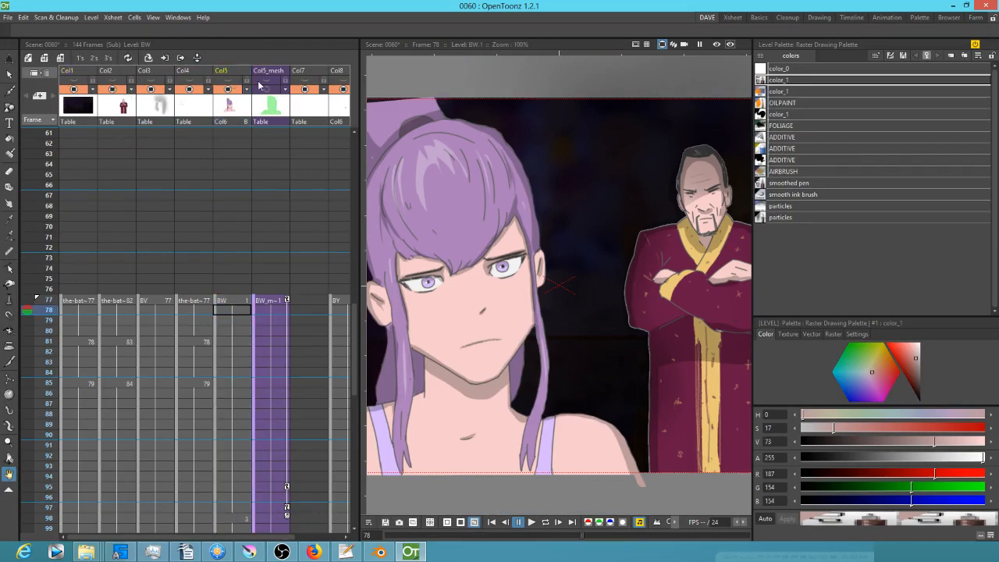
pyautogui.click(121, 86)
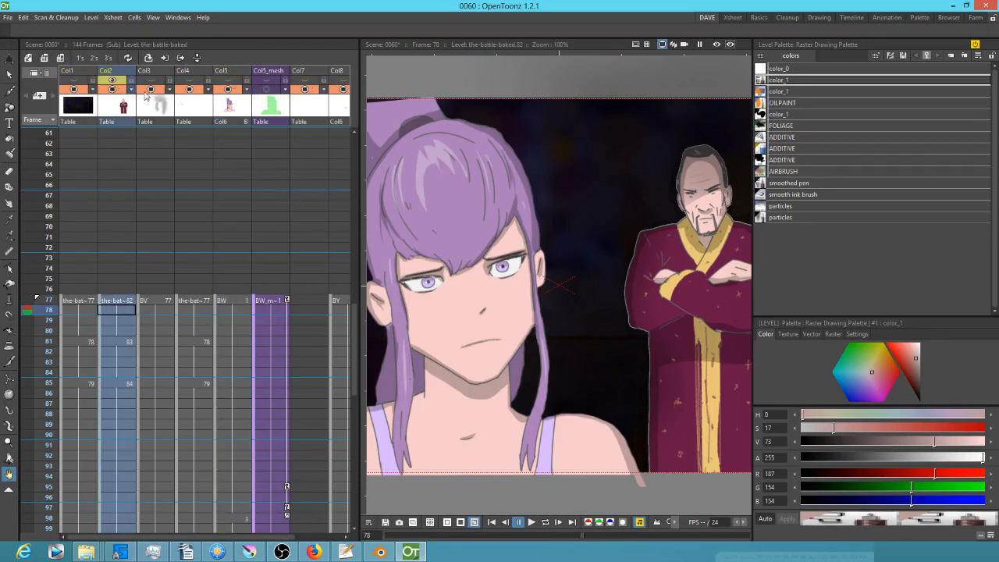
pyautogui.click(716, 45)
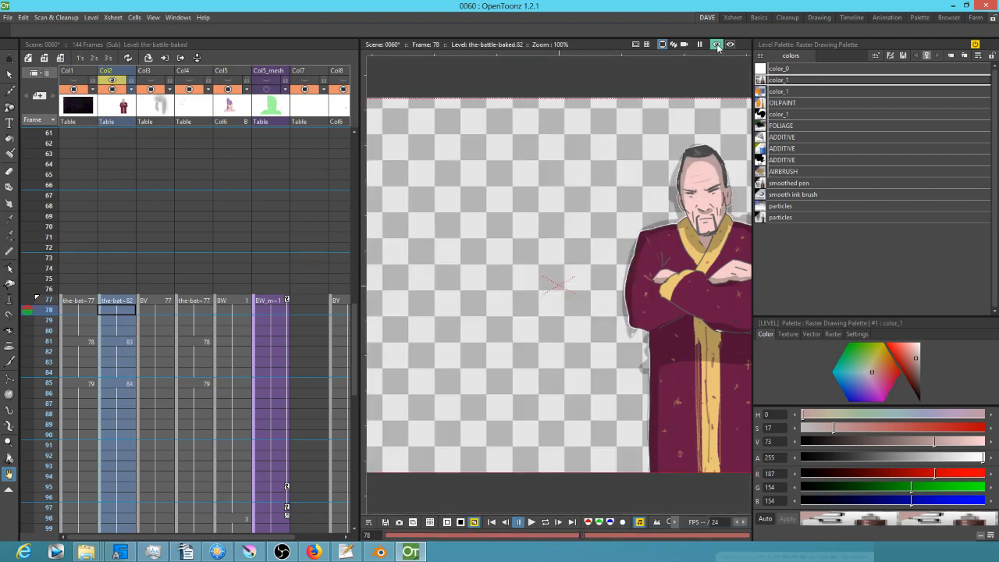
pyautogui.moveTo(677, 227); pyautogui.dragTo(557, 215)
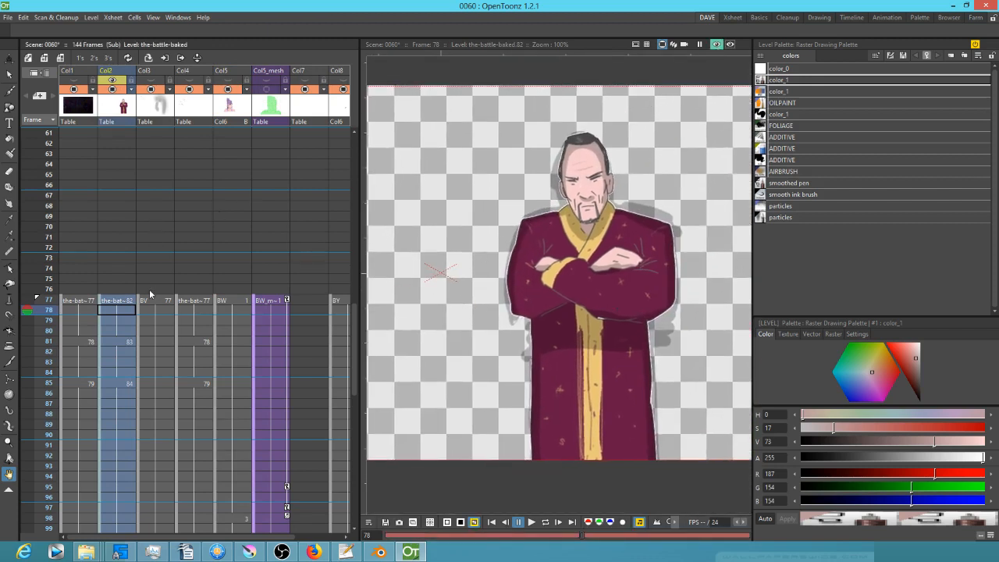
# Play the Col2 preview, return to frame 77 and render the frames to a flipbook.
pyautogui.press('p')
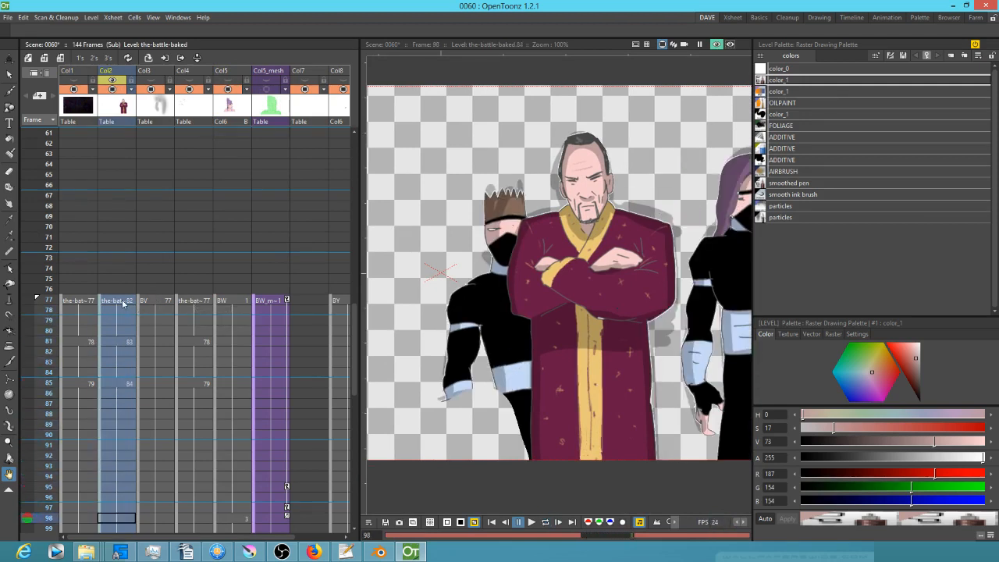
pyautogui.click(122, 303)
pyautogui.hotkey('ctrl', 'r')
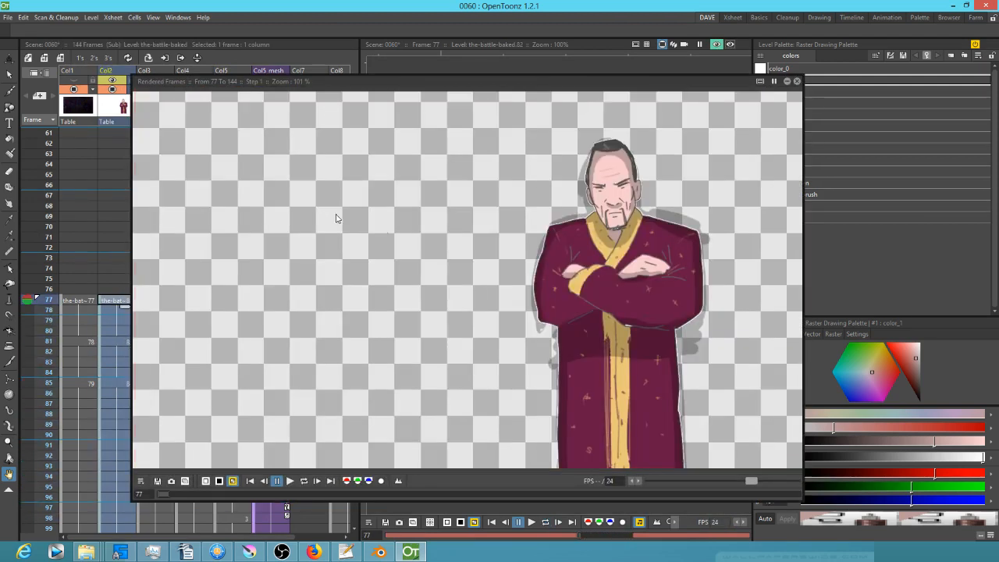
# Start saving the flipbook images and choose L:\ANIME\tmp as the destination folder.
pyautogui.click(158, 481)
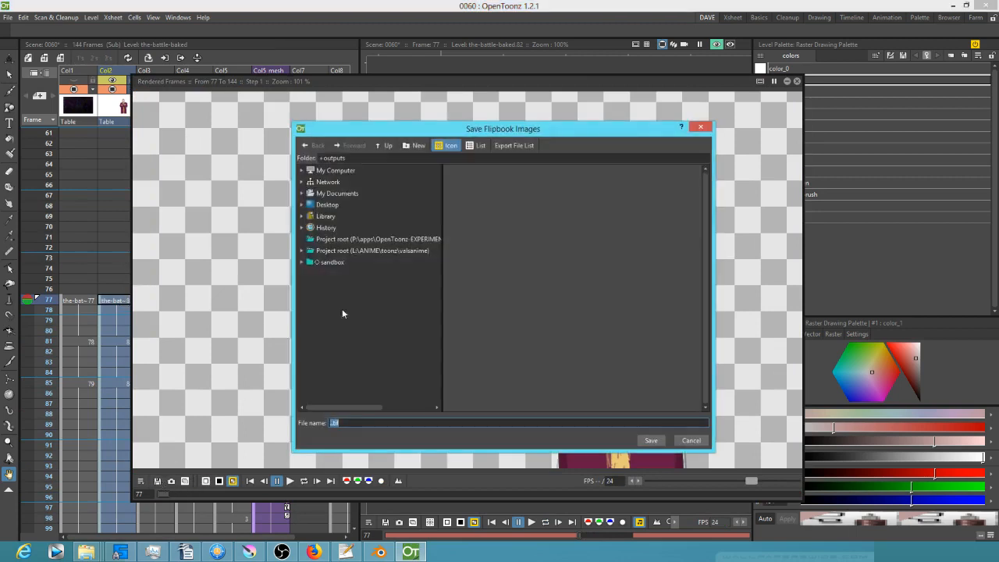
pyautogui.click(302, 171)
pyautogui.click(327, 238)
pyautogui.click(341, 250)
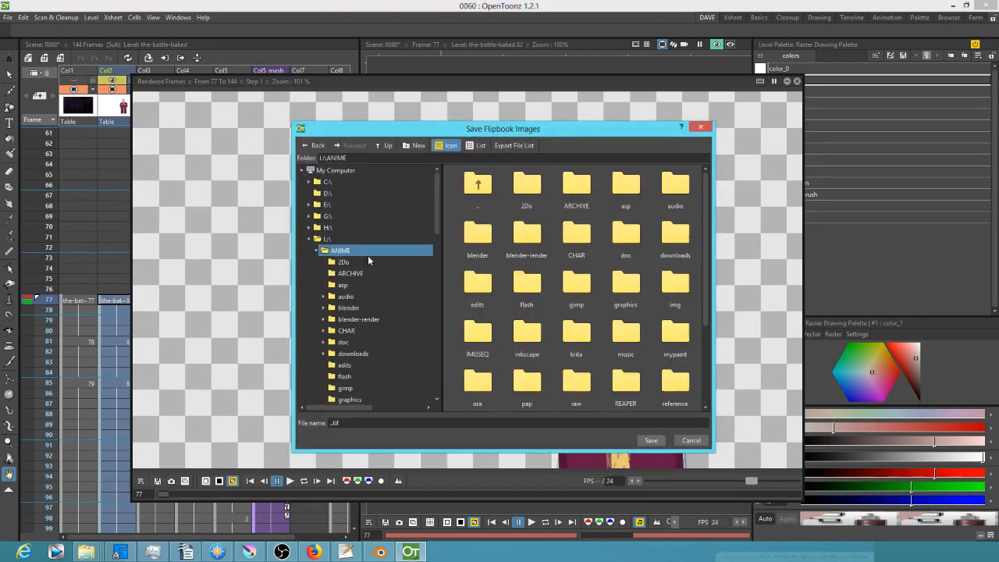
pyautogui.scroll(-2, 585, 308)
pyautogui.scroll(-7, 363, 337)
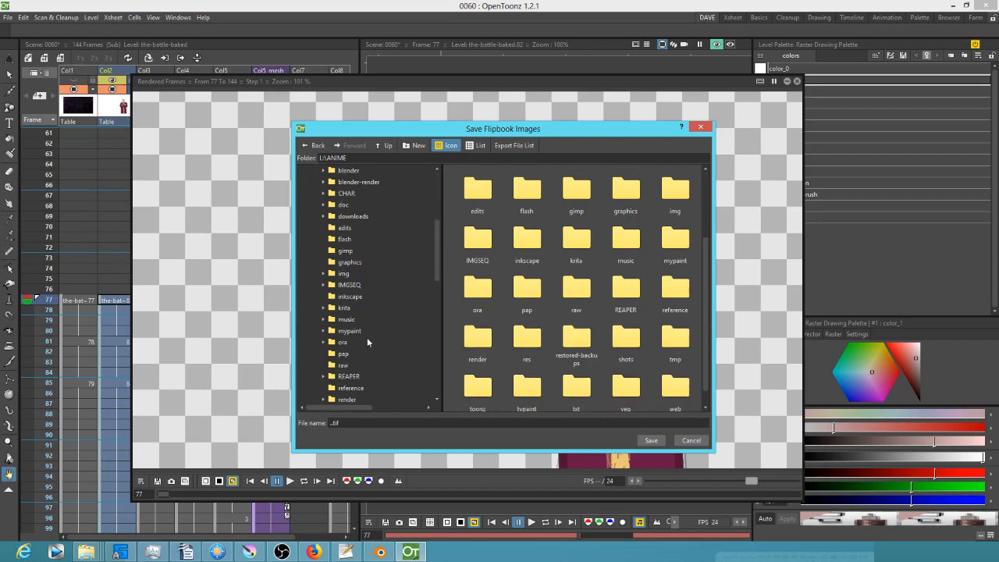
pyautogui.click(348, 342)
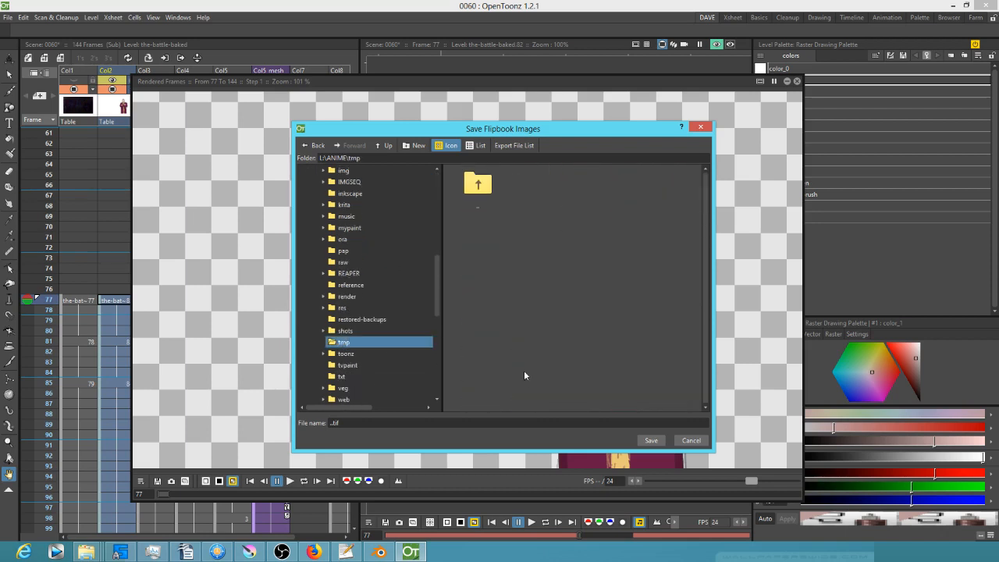
# Name the image sequence 0060-mrbig.png and save it.
pyautogui.moveTo(395, 424); pyautogui.dragTo(275, 425)
pyautogui.write('0060-mrbiog')
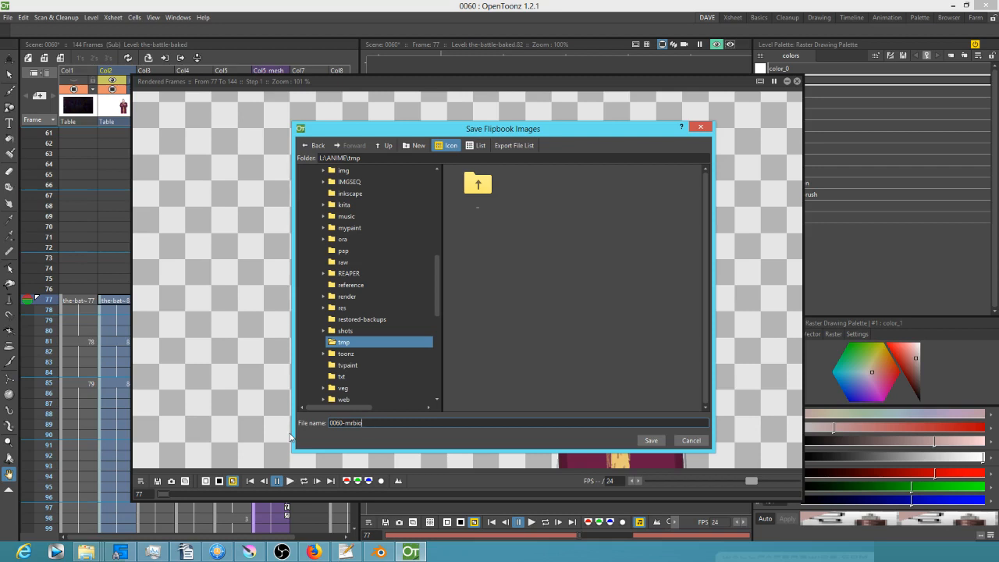
pyautogui.write('.png')
pyautogui.click(648, 442)
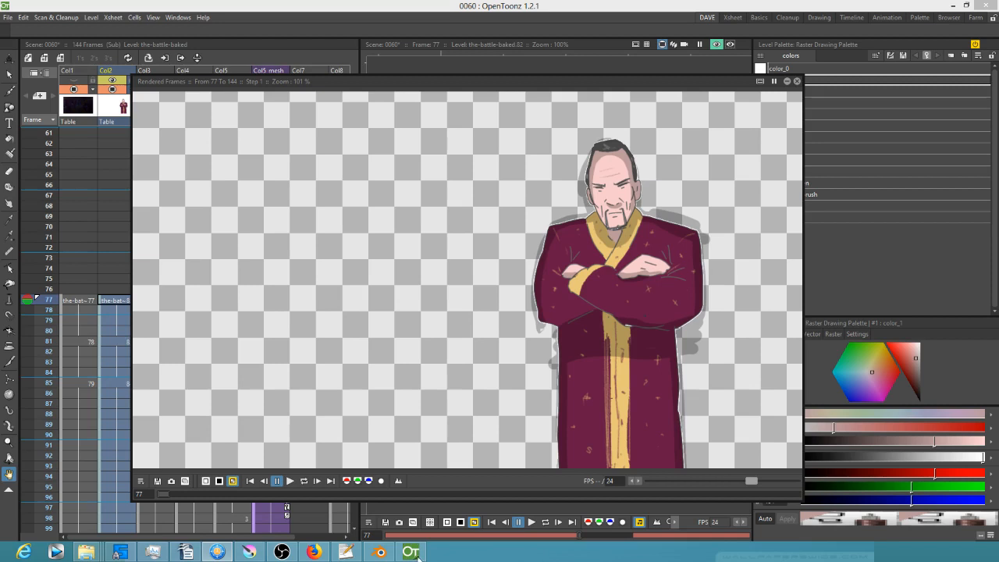
# Insert 0060-mrbig.0077.png from the L:\ANIME\tmp folder into the Krita document as a new layer and place it beneath Layer 2.
pyautogui.moveTo(433, 0); pyautogui.dragTo(412, 74)
pyautogui.click(233, 100)
pyautogui.moveTo(326, 74); pyautogui.dragTo(364, 83)
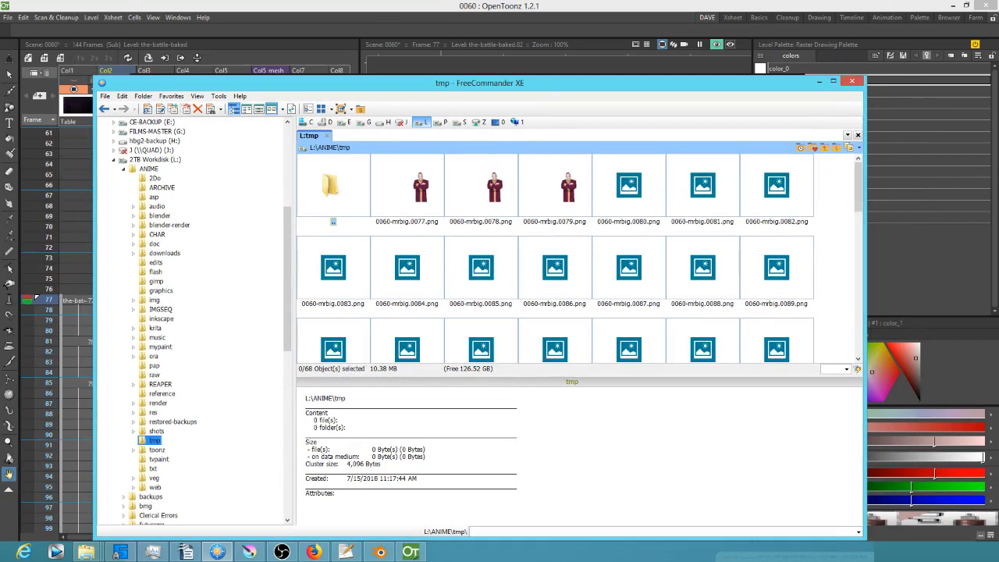
pyautogui.click(818, 81)
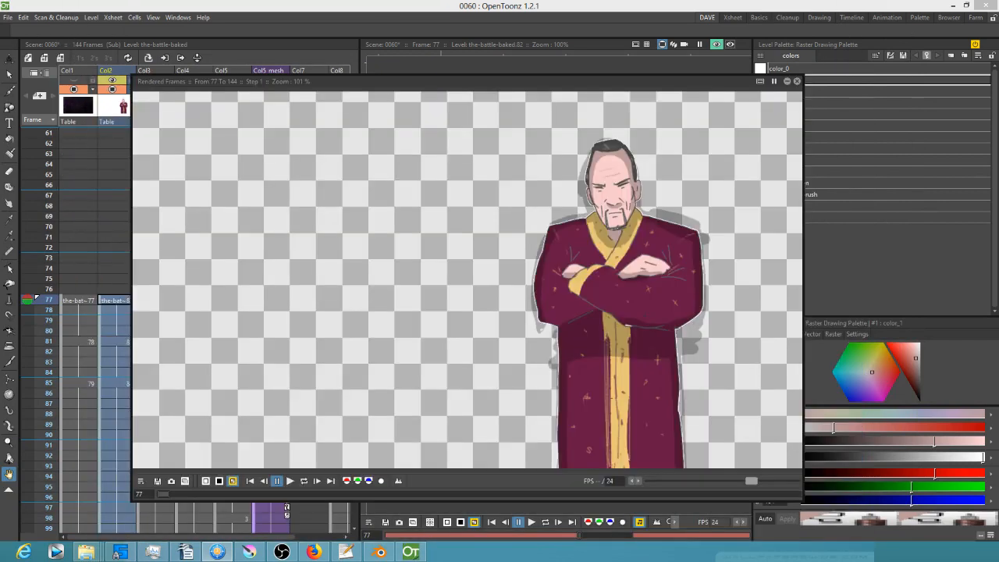
pyautogui.moveTo(749, 561); pyautogui.dragTo(430, 206)
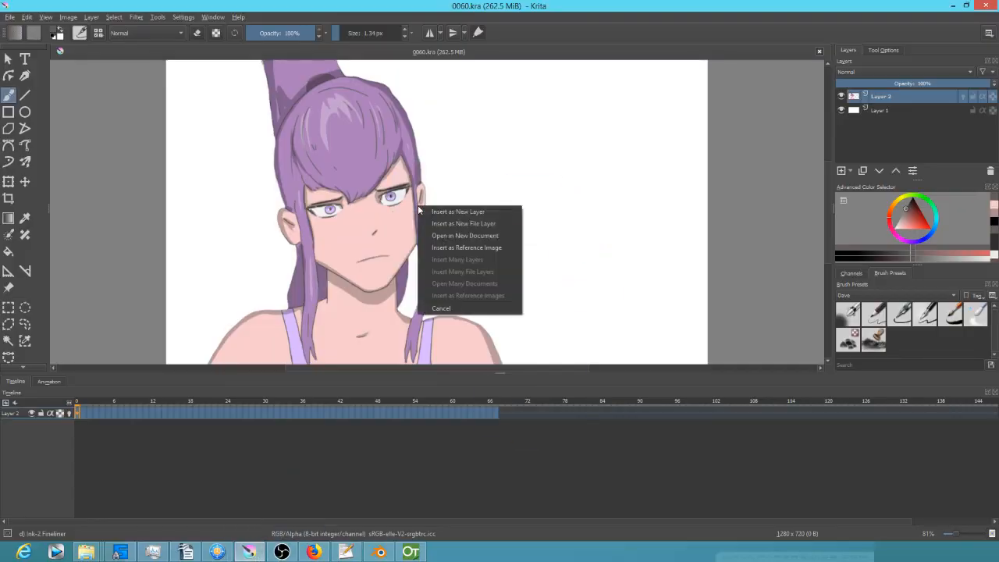
pyautogui.click(439, 213)
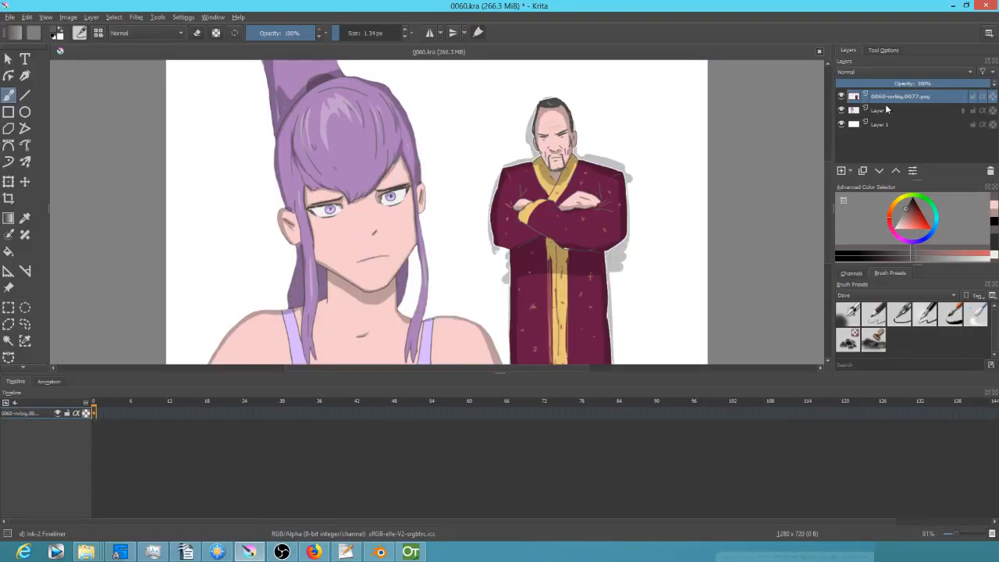
pyautogui.click(879, 171)
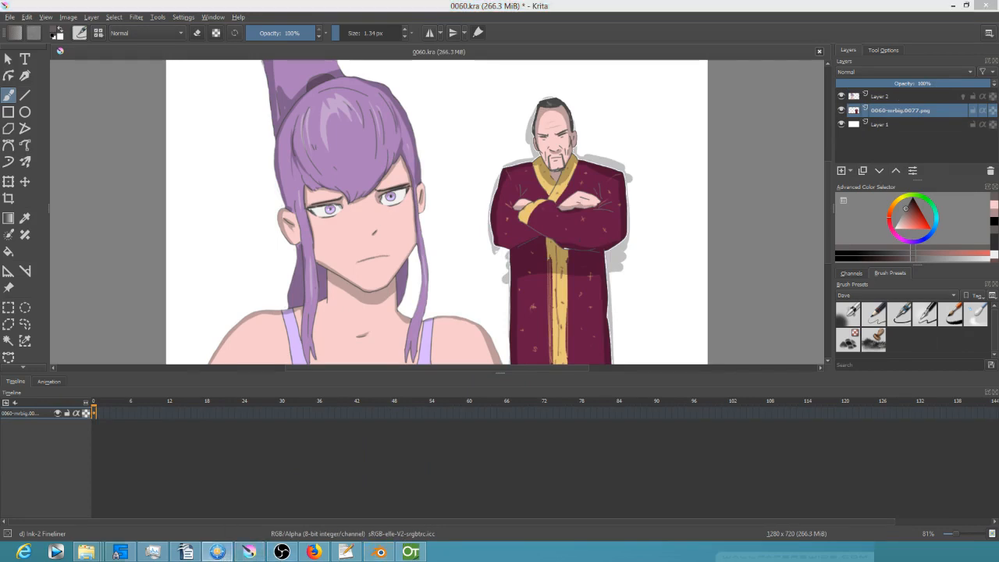
# Insert 0060-mrbig.0081.png and 0060-mrbig.0086.png as new layers above the robed man's layer and save the document.
pyautogui.moveTo(546, 234); pyautogui.dragTo(515, 237)
pyautogui.click(562, 243)
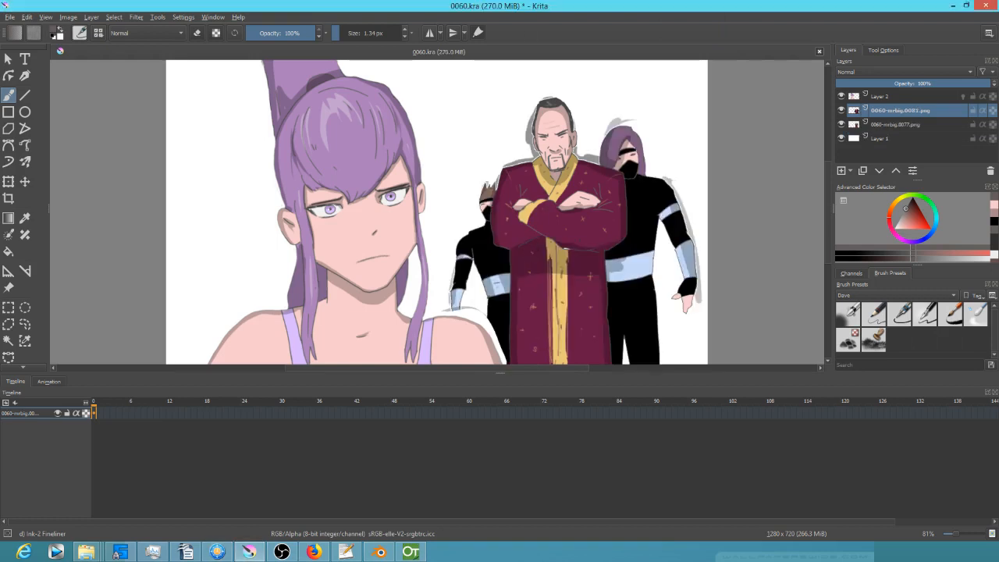
pyautogui.moveTo(674, 40); pyautogui.dragTo(577, 259)
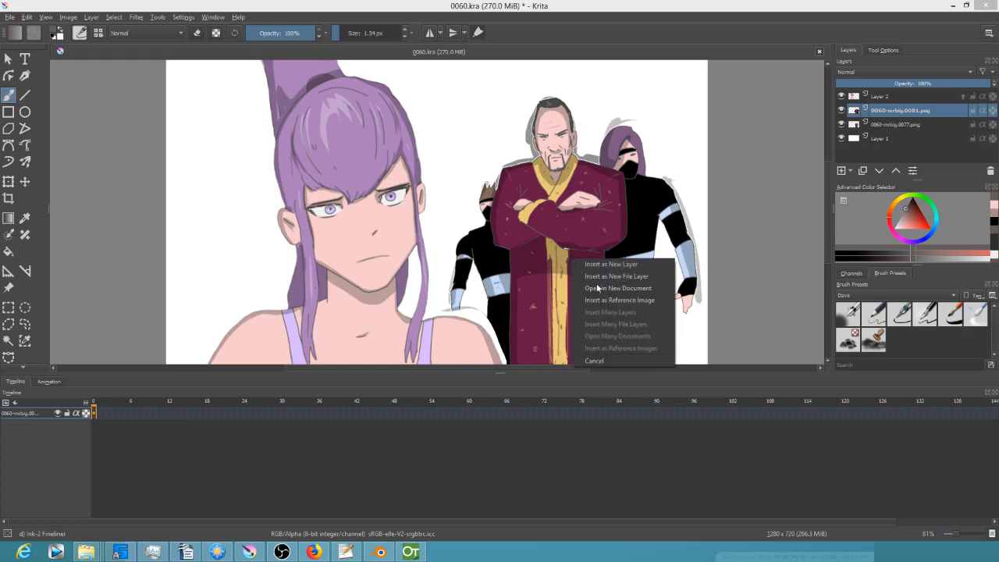
pyautogui.click(605, 264)
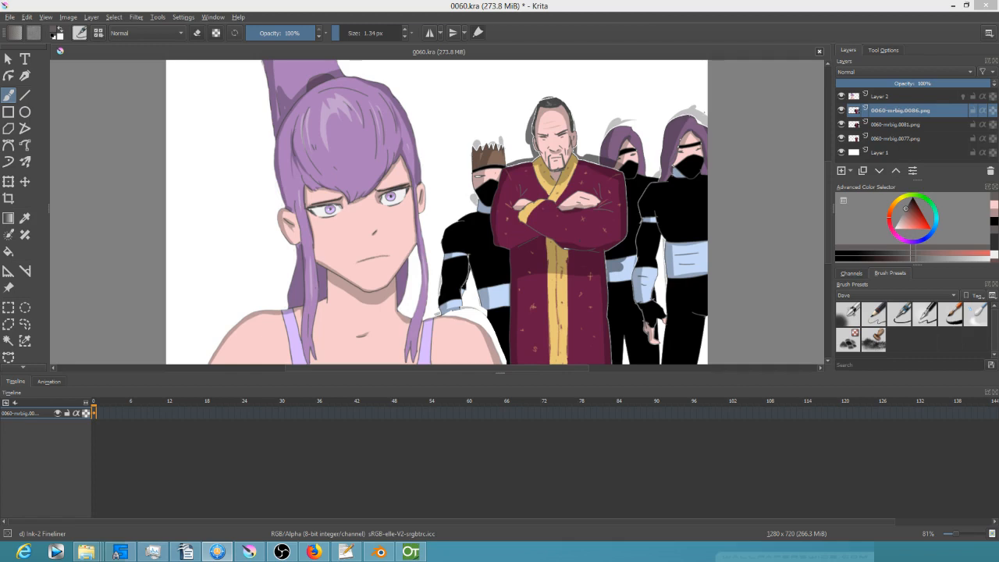
pyautogui.click(10, 17)
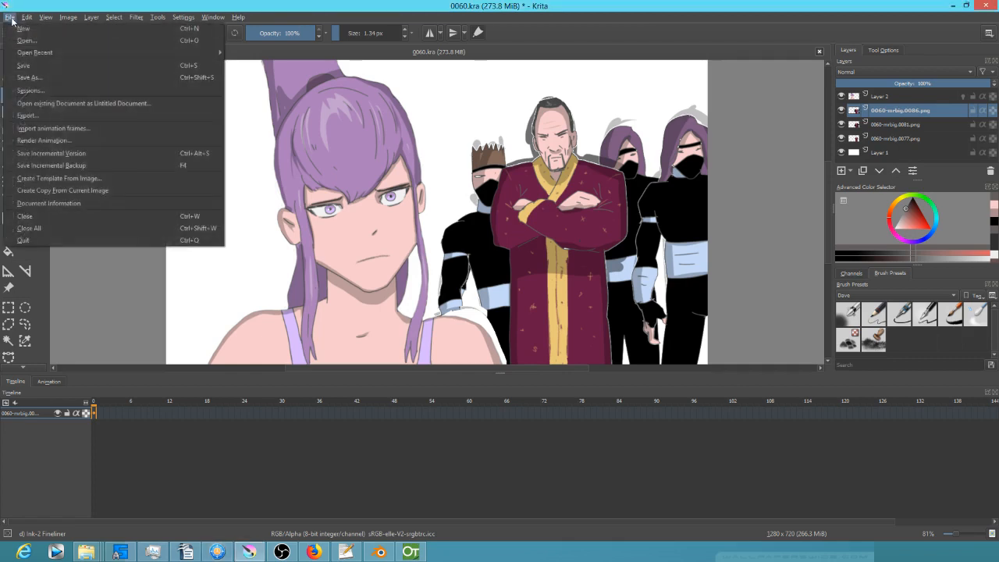
pyautogui.click(22, 69)
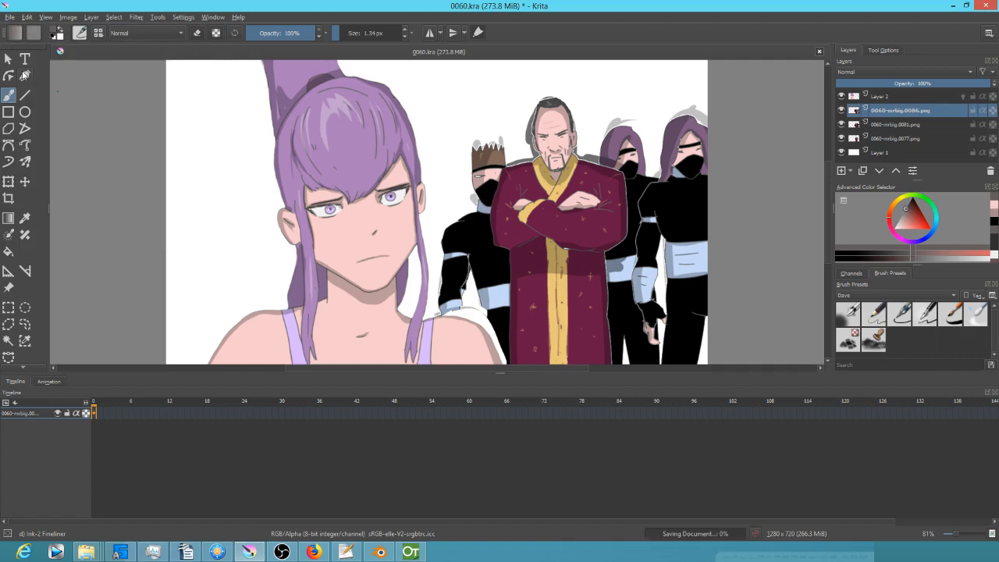
# Move the 0060-mrbig.0086.png and 0060-mrbig.0081.png layers below the white Layer 1, with 0081 at the bottom of the stack.
pyautogui.click(879, 171)
pyautogui.click(879, 170)
pyautogui.click(880, 171)
pyautogui.click(876, 112)
pyautogui.click(875, 170)
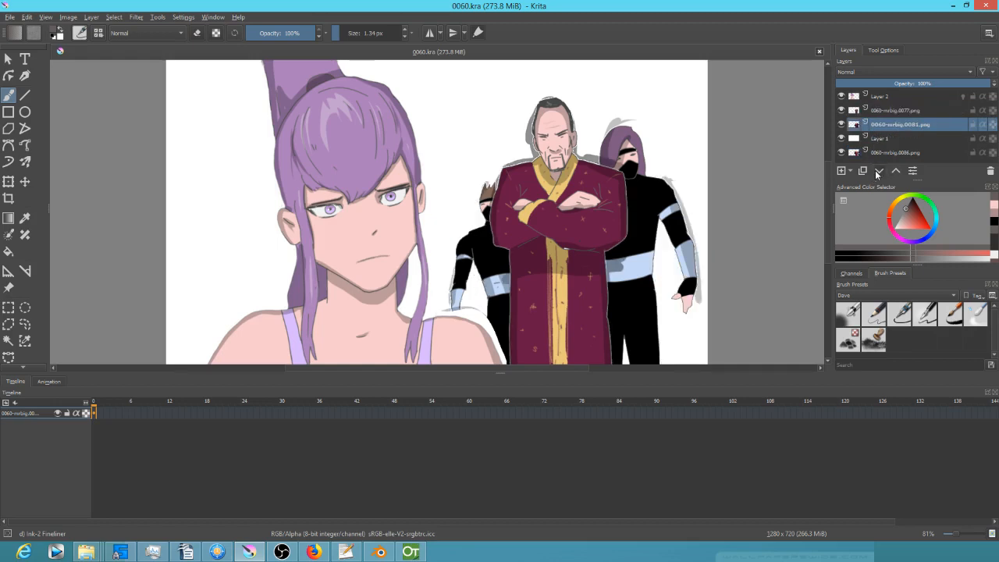
pyautogui.click(874, 170)
pyautogui.click(875, 170)
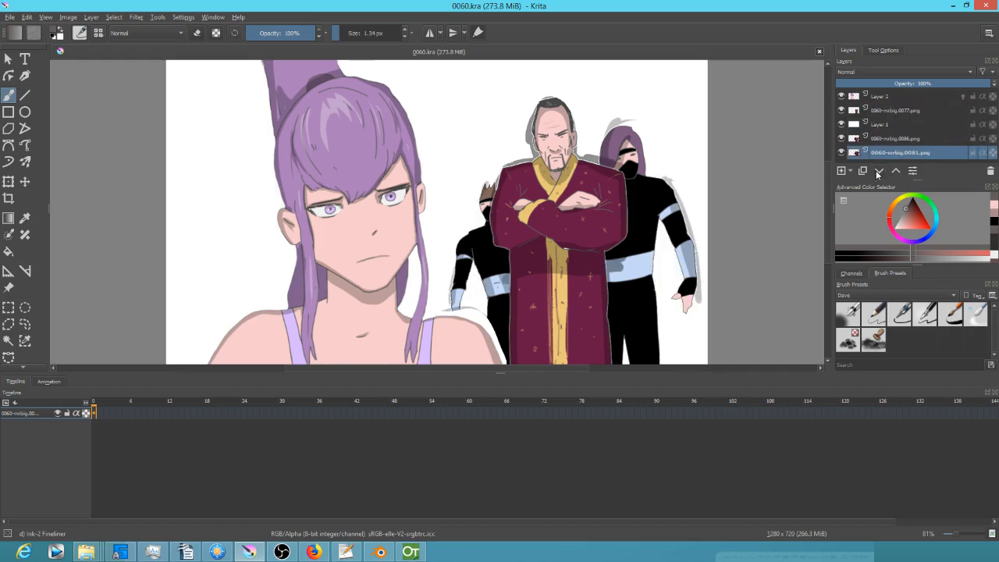
# Delete the white background Layer 1 and save the document.
pyautogui.click(871, 125)
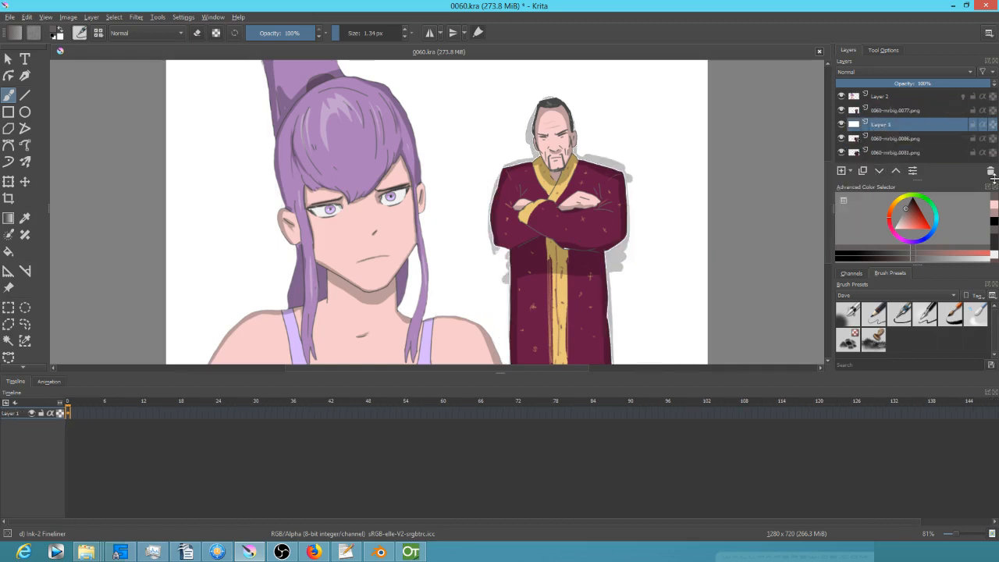
pyautogui.click(990, 170)
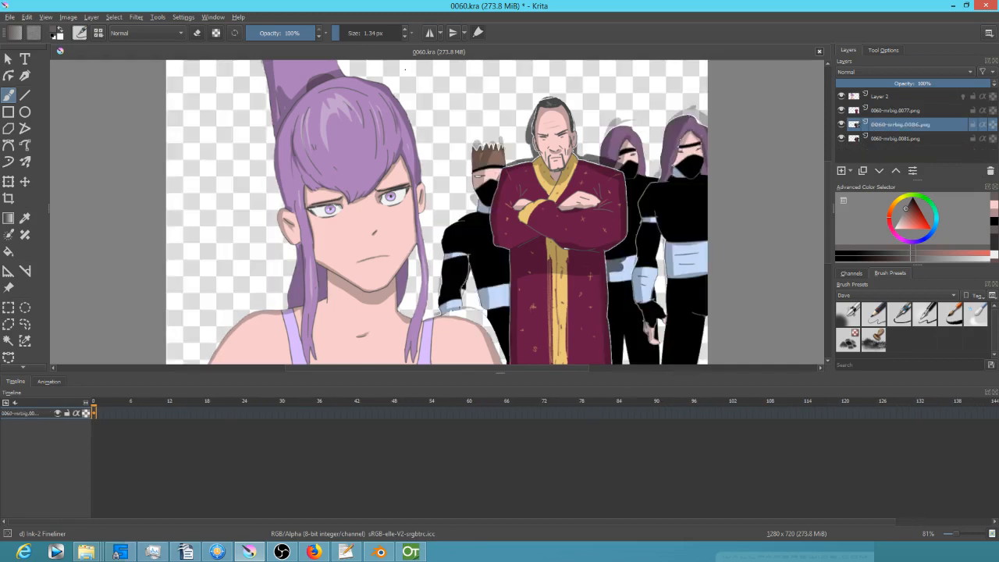
pyautogui.click(10, 16)
pyautogui.click(24, 64)
# Hide the 0060-mrbig.0086.png and 0060-mrbig.0081.png layers.
pyautogui.click(840, 125)
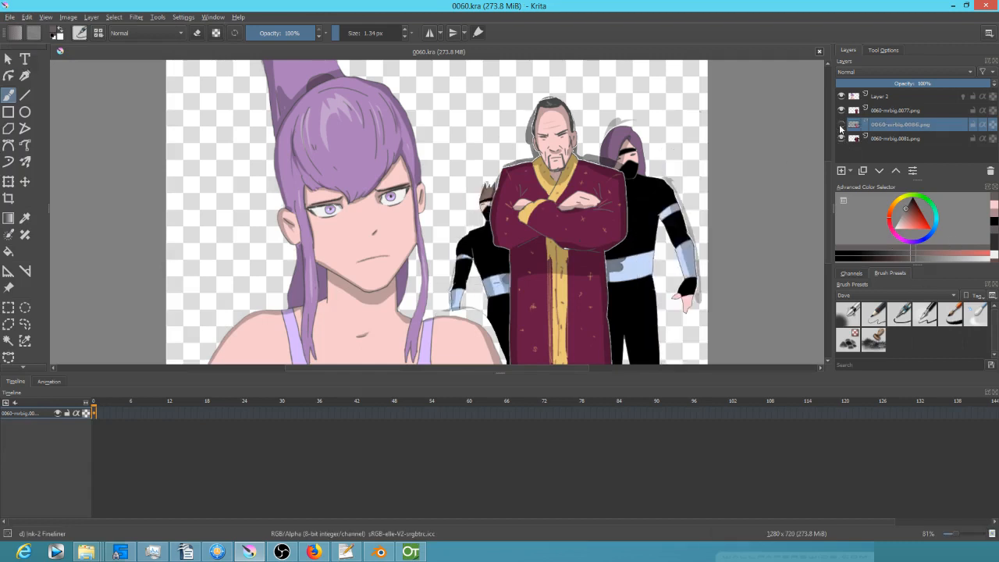
pyautogui.click(841, 138)
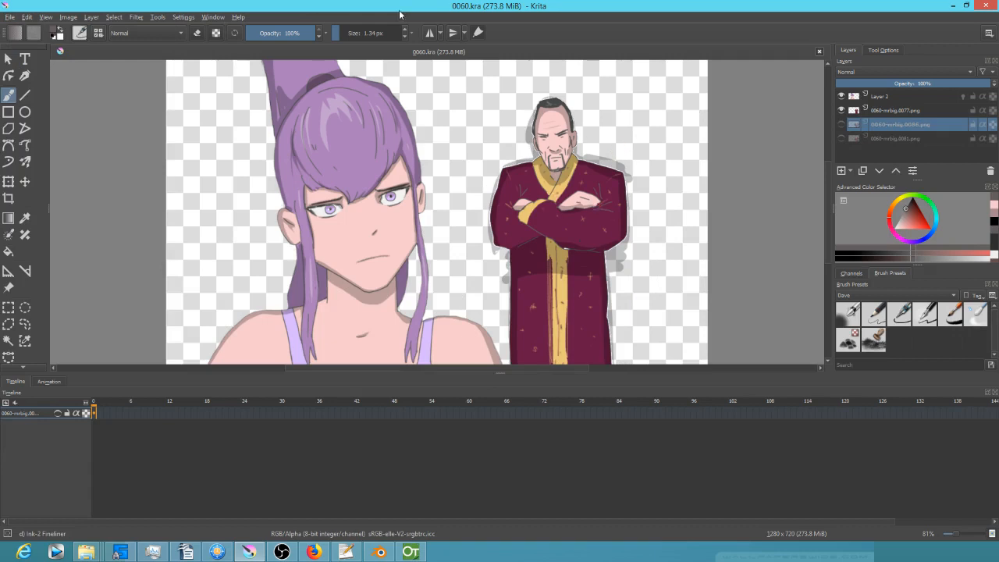
pyautogui.hotkey('alt', 'Tab')
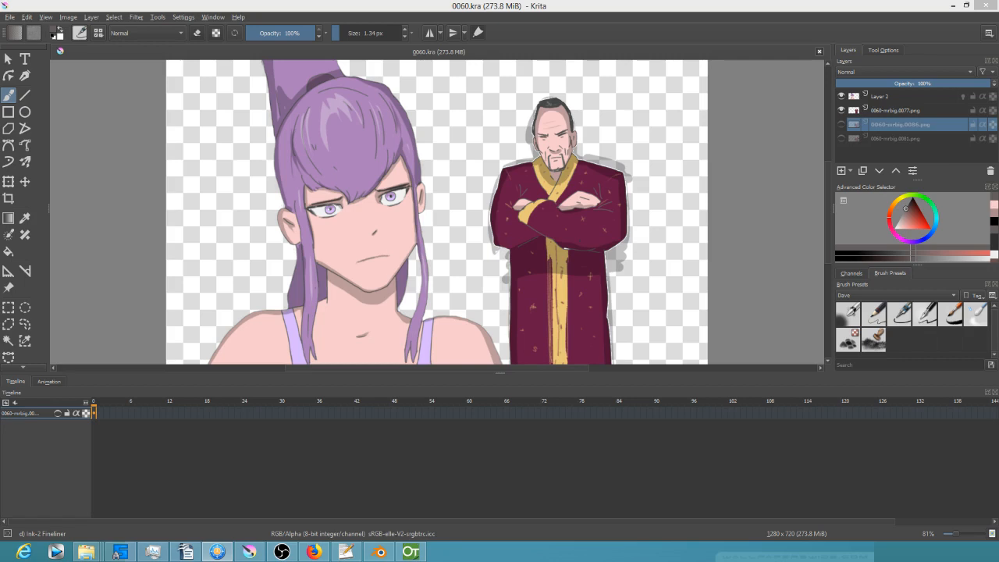
# On the 0060-mrbig.0077.png layer, erase the grey and white fringe along the right edge of the man's robe with an 18.70 px eraser.
pyautogui.click(909, 111)
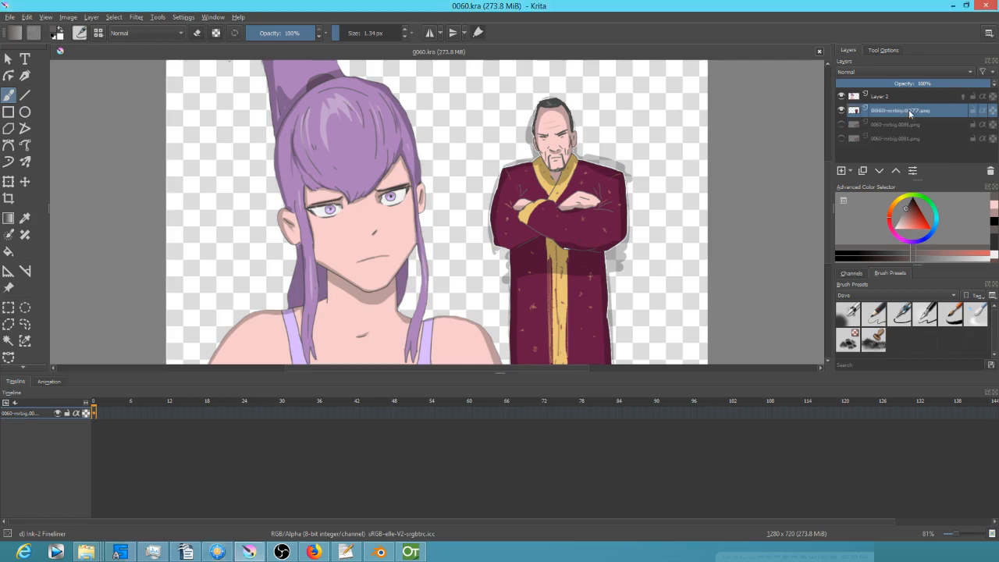
pyautogui.click(903, 311)
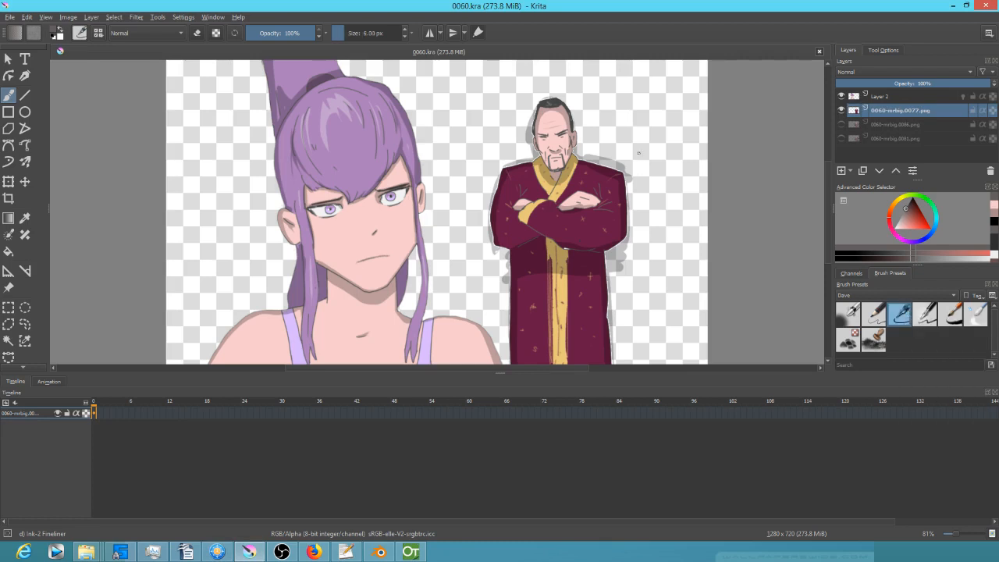
pyautogui.press('e')
pyautogui.scroll(6, 639, 240)
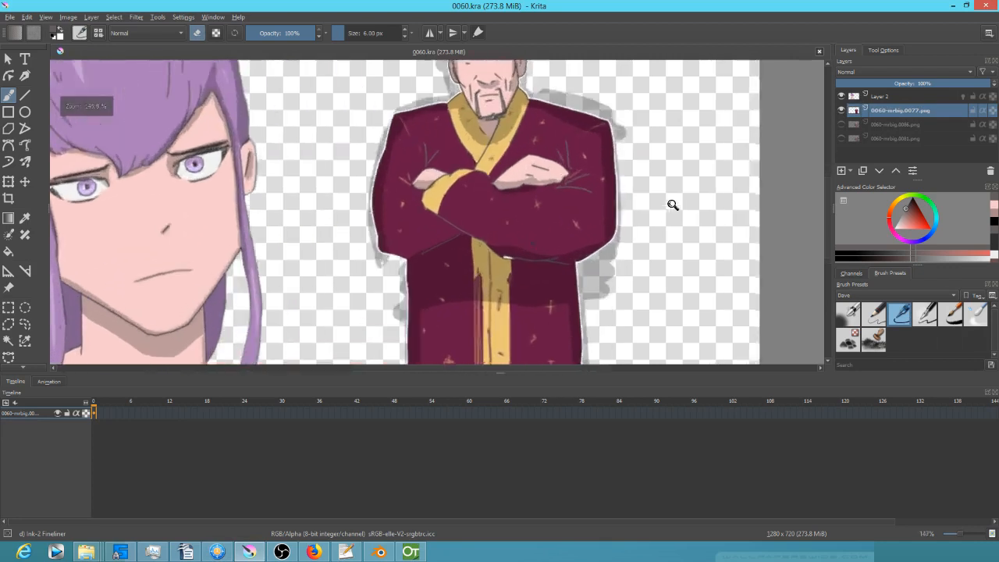
pyautogui.moveTo(617, 171)
pyautogui.mouseDown()
pyautogui.moveTo(614, 145)
pyautogui.moveTo(609, 166)
pyautogui.moveTo(603, 147)
pyautogui.moveTo(605, 207)
pyautogui.moveTo(623, 183)
pyautogui.moveTo(614, 185)
pyautogui.moveTo(608, 240)
pyautogui.moveTo(605, 224)
pyautogui.moveTo(579, 260)
pyautogui.moveTo(588, 252)
pyautogui.moveTo(531, 288)
pyautogui.moveTo(535, 323)
pyautogui.mouseUp()
pyautogui.scroll(-3, 562, 281)
pyautogui.moveTo(540, 237)
pyautogui.mouseDown()
pyautogui.moveTo(536, 309)
pyautogui.moveTo(541, 231)
pyautogui.moveTo(596, 178)
pyautogui.moveTo(583, 249)
pyautogui.moveTo(559, 247)
pyautogui.moveTo(552, 271)
pyautogui.moveTo(586, 162)
pyautogui.mouseUp()
pyautogui.moveTo(534, 184)
pyautogui.mouseDown()
pyautogui.moveTo(534, 171)
pyautogui.moveTo(528, 287)
pyautogui.moveTo(537, 288)
pyautogui.moveTo(574, 166)
pyautogui.moveTo(546, 208)
pyautogui.moveTo(537, 172)
pyautogui.moveTo(548, 319)
pyautogui.mouseUp()
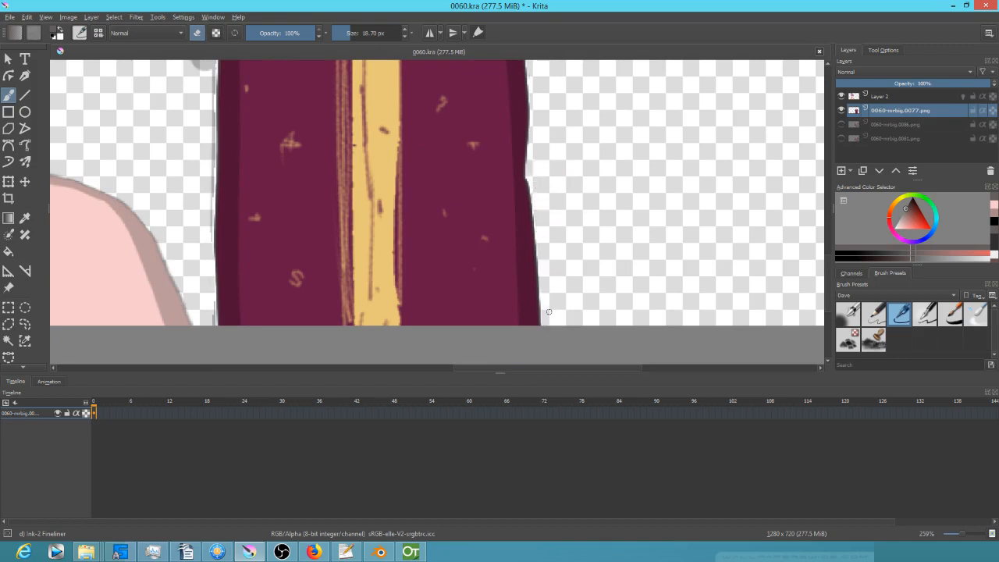
# Erase the stray fringe along the left edge of the man's lower robe.
pyautogui.moveTo(207, 295); pyautogui.dragTo(211, 311)
pyautogui.moveTo(218, 159); pyautogui.dragTo(212, 316)
pyautogui.moveTo(183, 244)
pyautogui.mouseDown()
pyautogui.moveTo(186, 258)
pyautogui.moveTo(220, 133)
pyautogui.mouseUp()
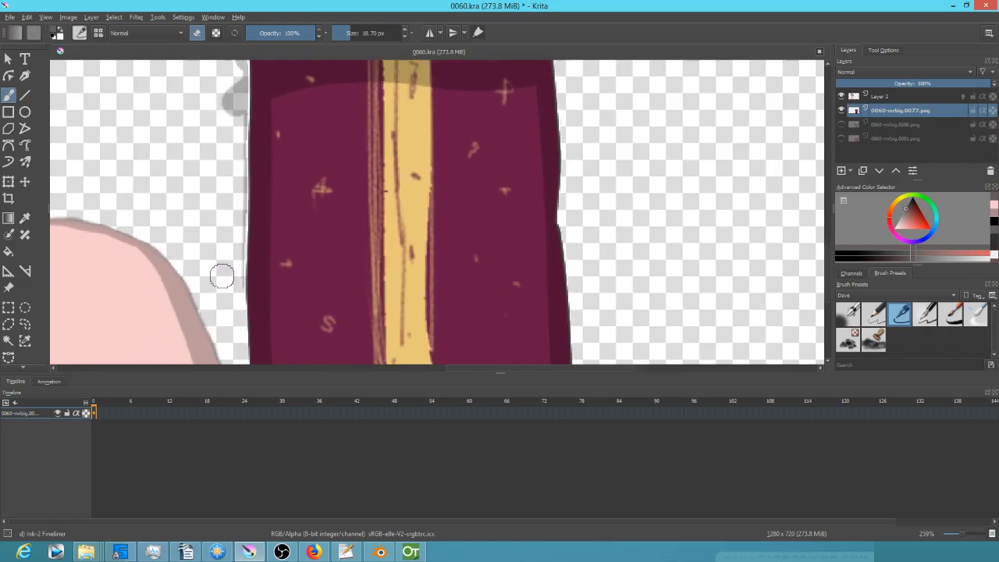
pyautogui.moveTo(236, 242)
pyautogui.mouseDown()
pyautogui.moveTo(240, 286)
pyautogui.moveTo(245, 151)
pyautogui.moveTo(268, 299)
pyautogui.moveTo(242, 249)
pyautogui.moveTo(244, 142)
pyautogui.moveTo(228, 245)
pyautogui.mouseUp()
# Erase the grey smudges around the man's right-hand sleeve and shoulder, and up beside the collar and head.
pyautogui.moveTo(353, 220); pyautogui.dragTo(431, 307)
pyautogui.moveTo(698, 225); pyautogui.dragTo(563, 314)
pyautogui.moveTo(597, 121)
pyautogui.mouseDown()
pyautogui.moveTo(604, 223)
pyautogui.moveTo(588, 236)
pyautogui.moveTo(577, 195)
pyautogui.moveTo(581, 273)
pyautogui.moveTo(570, 173)
pyautogui.mouseUp()
pyautogui.moveTo(433, 125)
pyautogui.mouseDown()
pyautogui.moveTo(568, 167)
pyautogui.moveTo(557, 152)
pyautogui.moveTo(445, 110)
pyautogui.moveTo(570, 149)
pyautogui.moveTo(420, 121)
pyautogui.mouseUp()
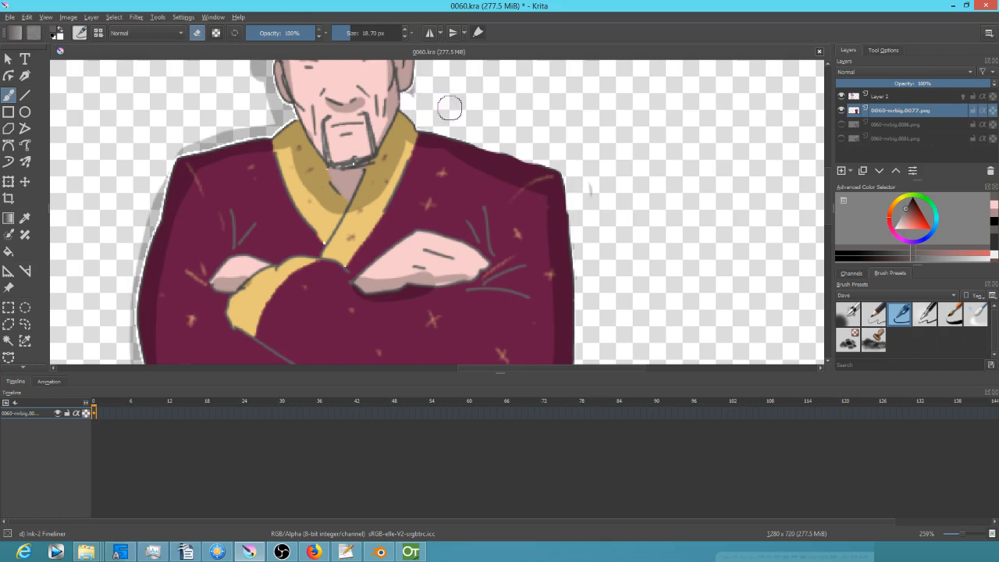
pyautogui.scroll(3, 452, 104)
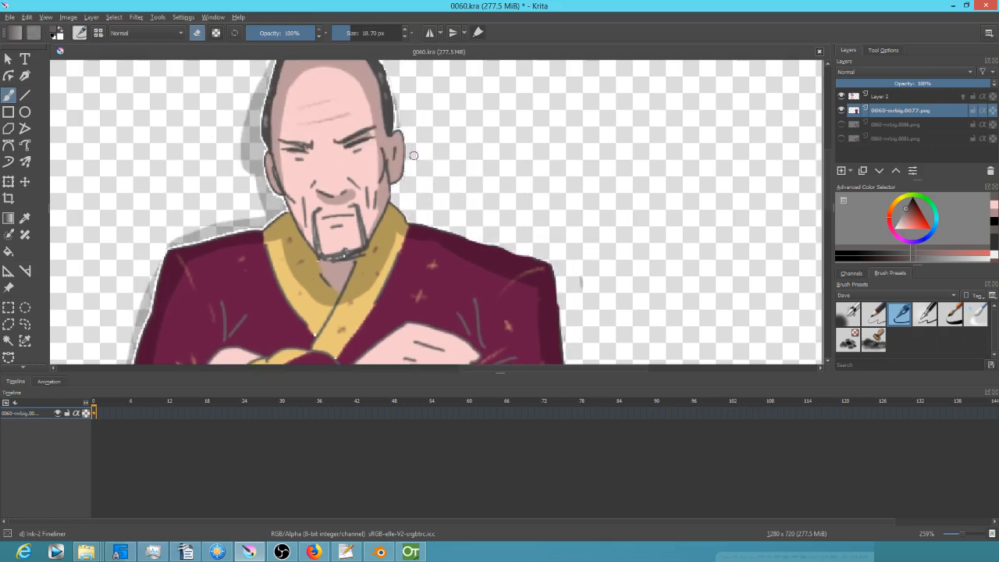
pyautogui.scroll(2, 404, 182)
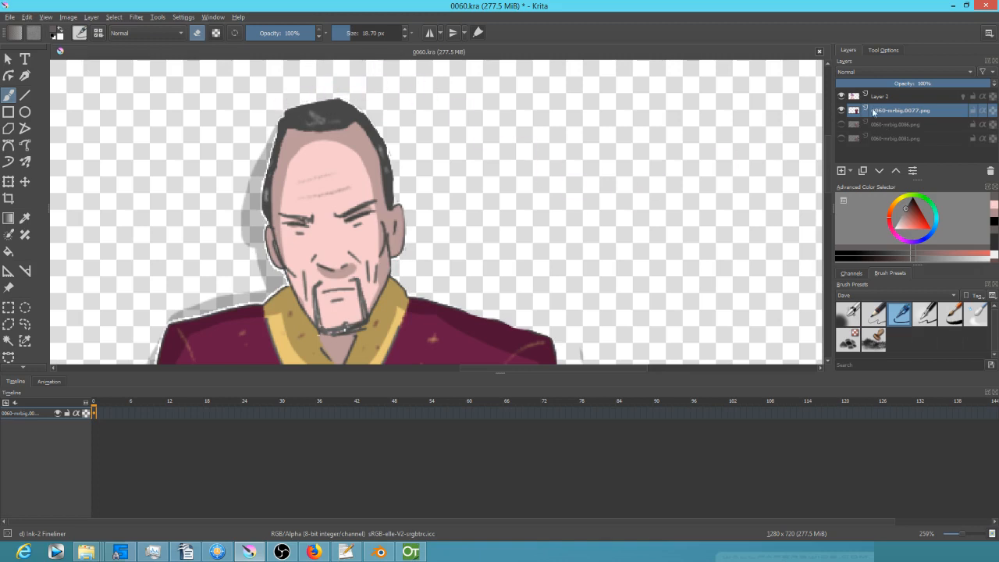
# Add a new layer filled with black and place it at the bottom of the layer stack.
pyautogui.click(841, 170)
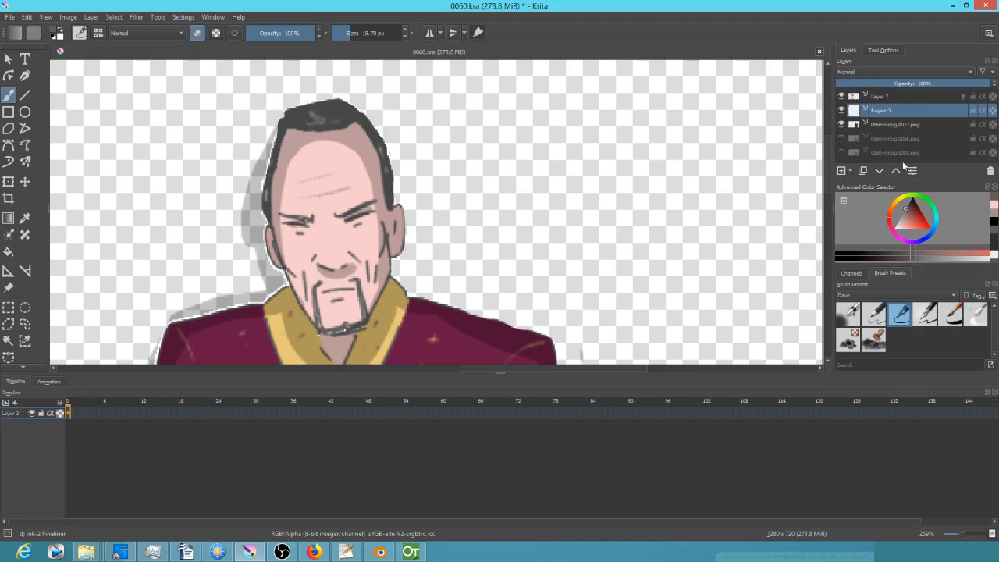
pyautogui.press('i')
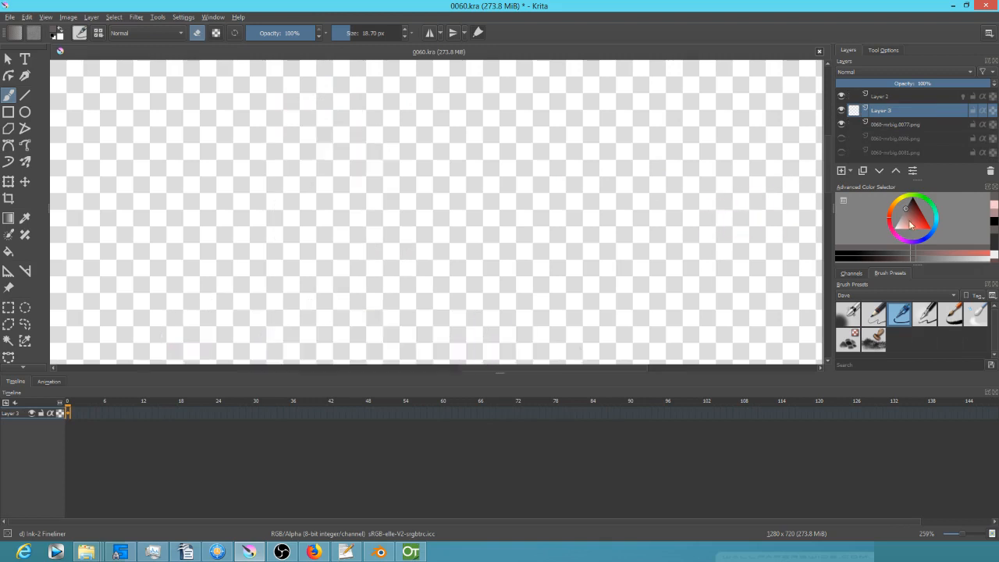
pyautogui.moveTo(912, 219); pyautogui.dragTo(914, 193)
pyautogui.press('f')
pyautogui.click(503, 209)
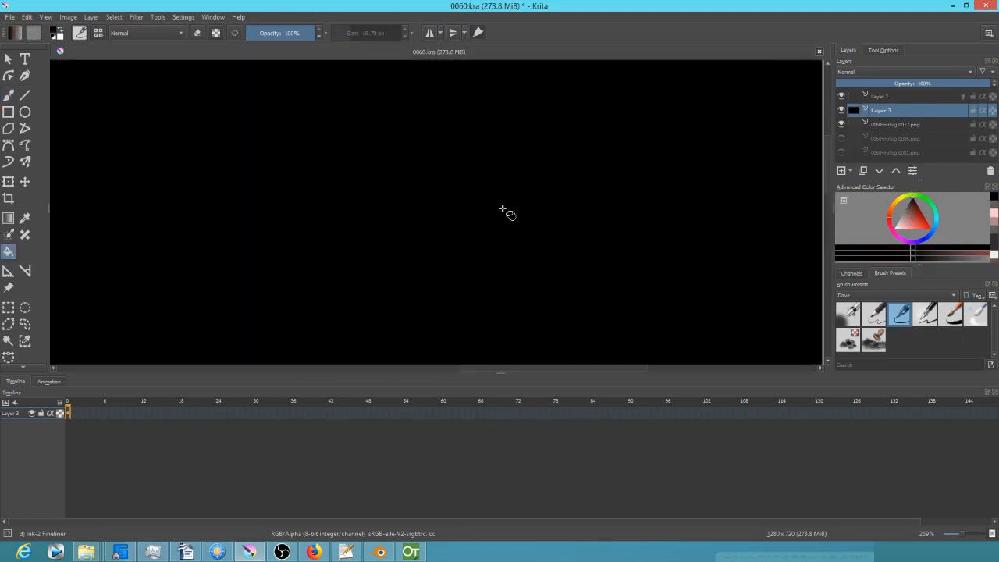
pyautogui.click(878, 170)
pyautogui.click(878, 170)
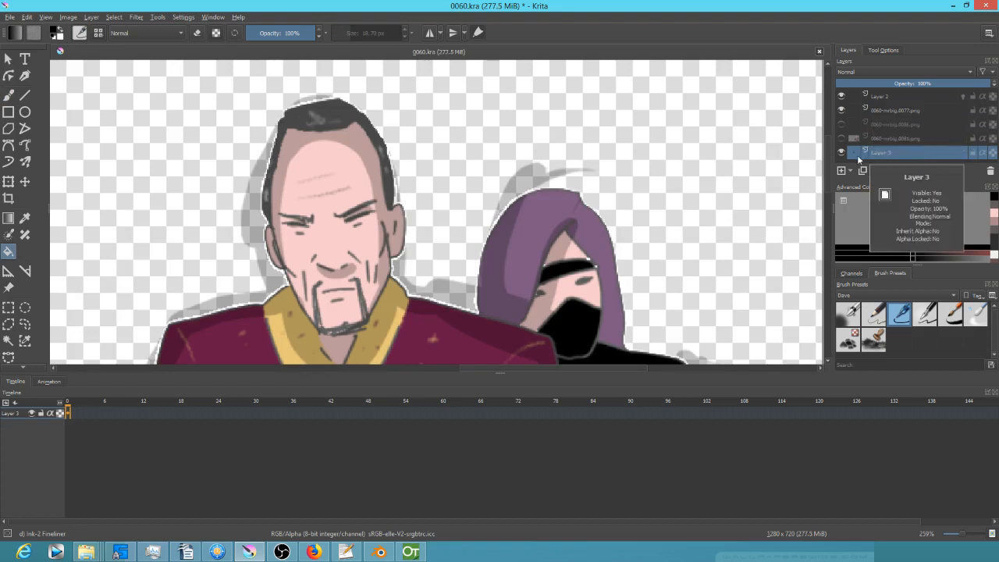
pyautogui.click(896, 171)
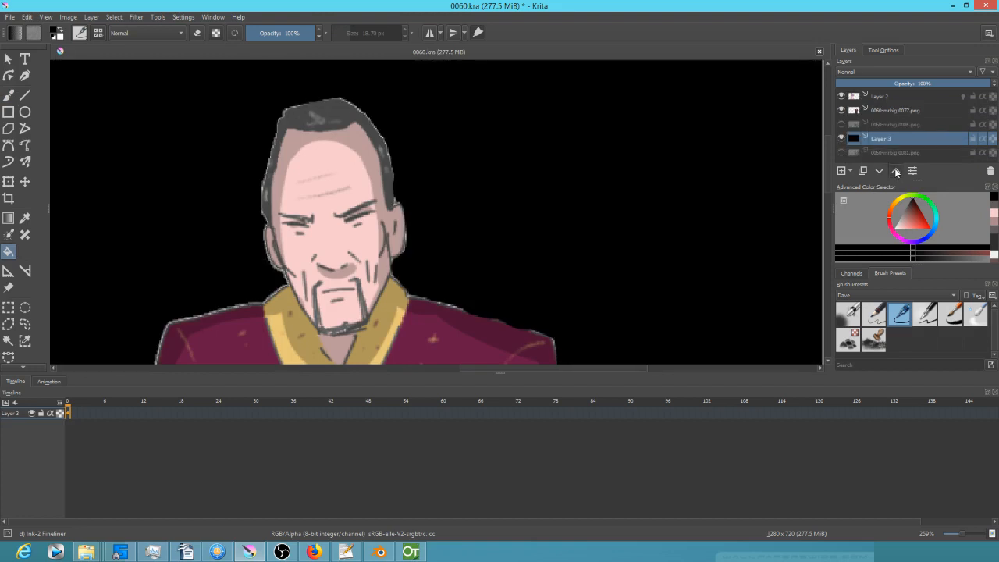
pyautogui.click(896, 171)
pyautogui.click(895, 171)
pyautogui.click(896, 171)
pyautogui.click(879, 171)
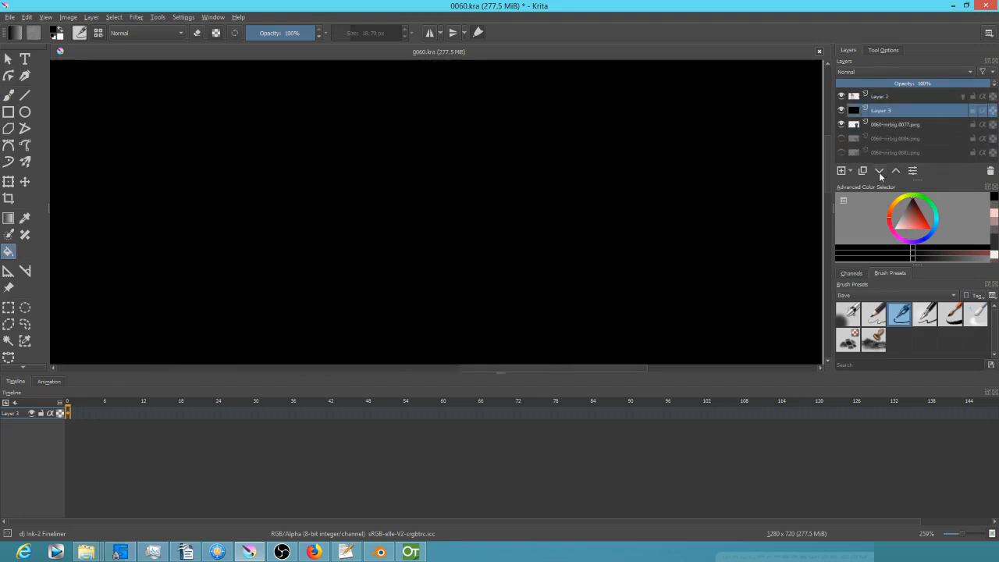
pyautogui.click(878, 171)
pyautogui.click(878, 171)
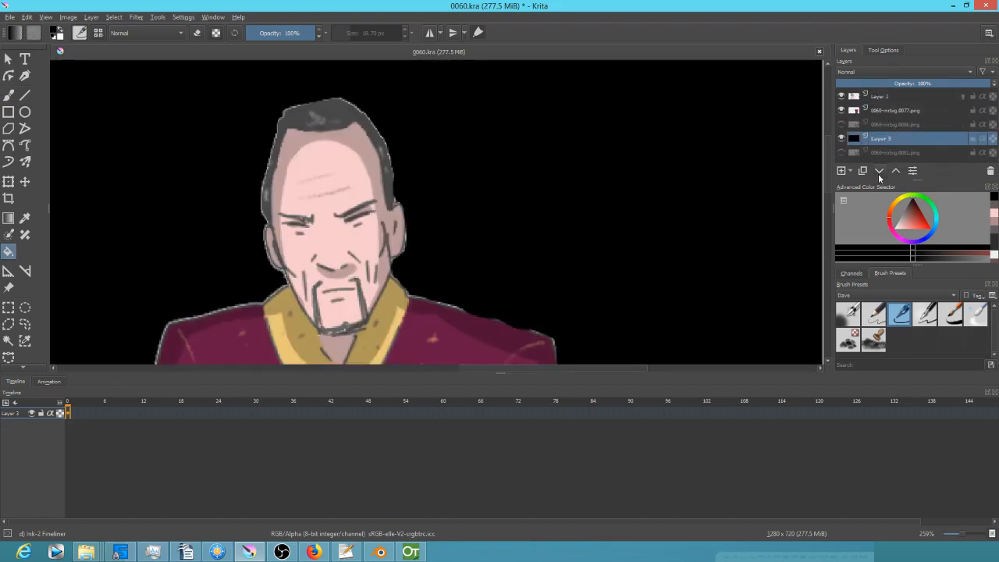
pyautogui.click(879, 171)
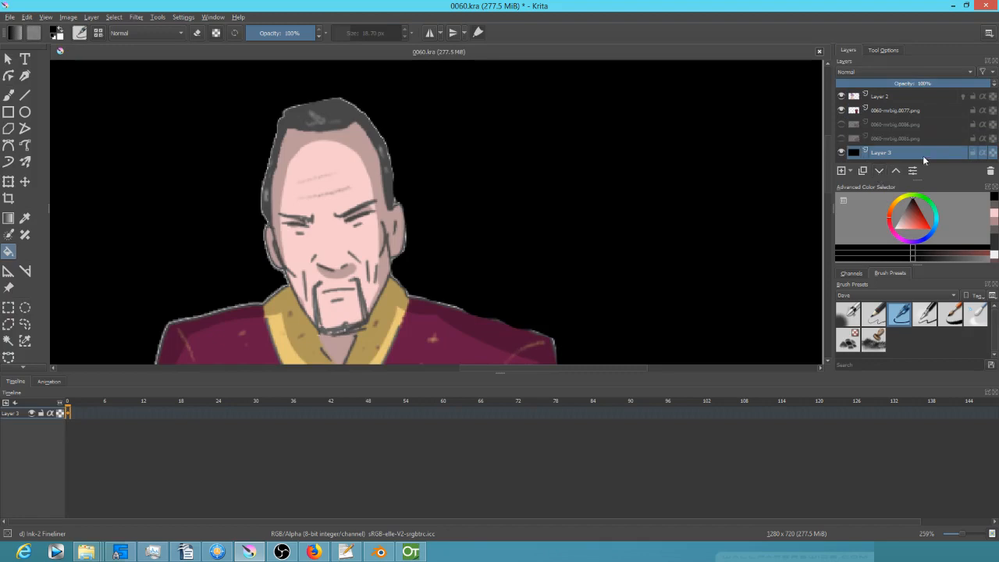
# Select the robed man's 0060-mrbig.0077.png layer and toggle its visibility off and back on.
pyautogui.moveTo(306, 249); pyautogui.dragTo(441, 270)
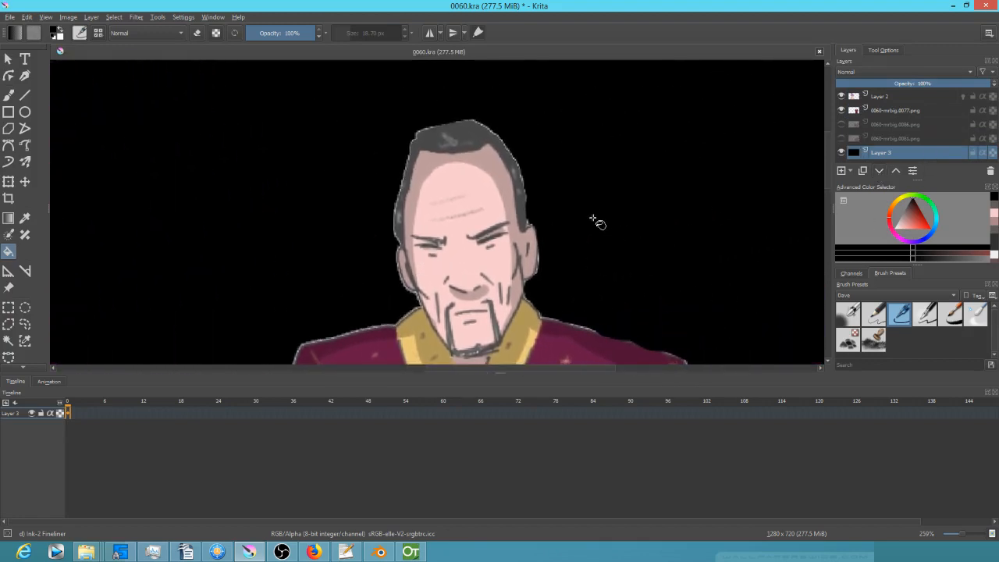
pyautogui.click(889, 109)
pyautogui.click(840, 111)
pyautogui.click(840, 111)
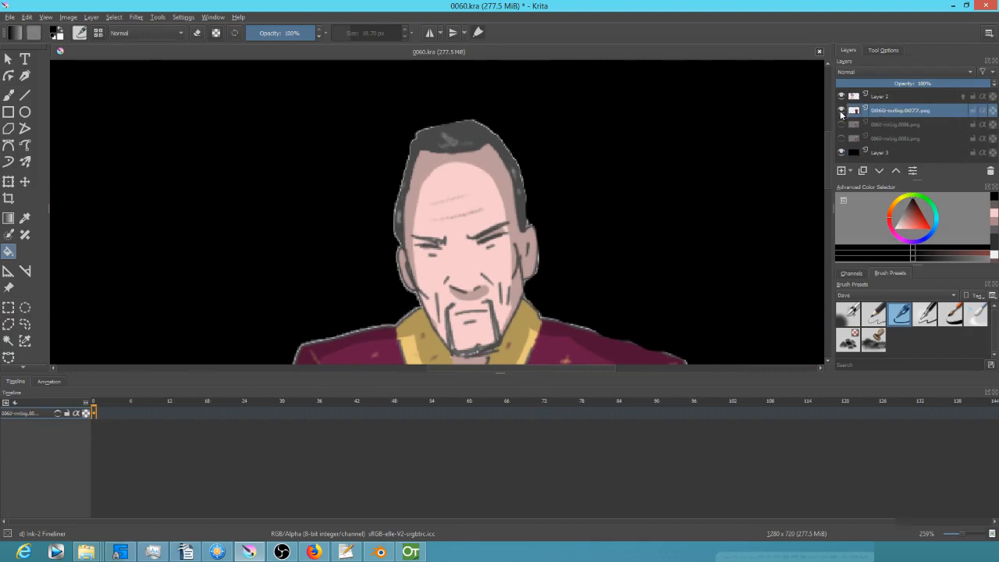
# Erase the pale fringe around the robed man's head and along his left-side shoulder with the Pencil-2 brush at 5 px.
pyautogui.click(873, 315)
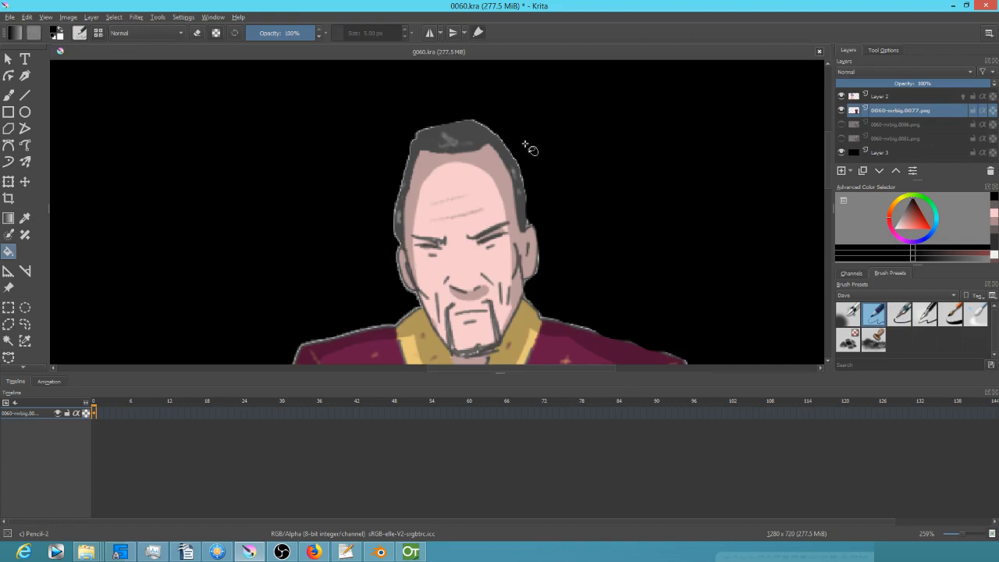
pyautogui.press('b')
pyautogui.press('e')
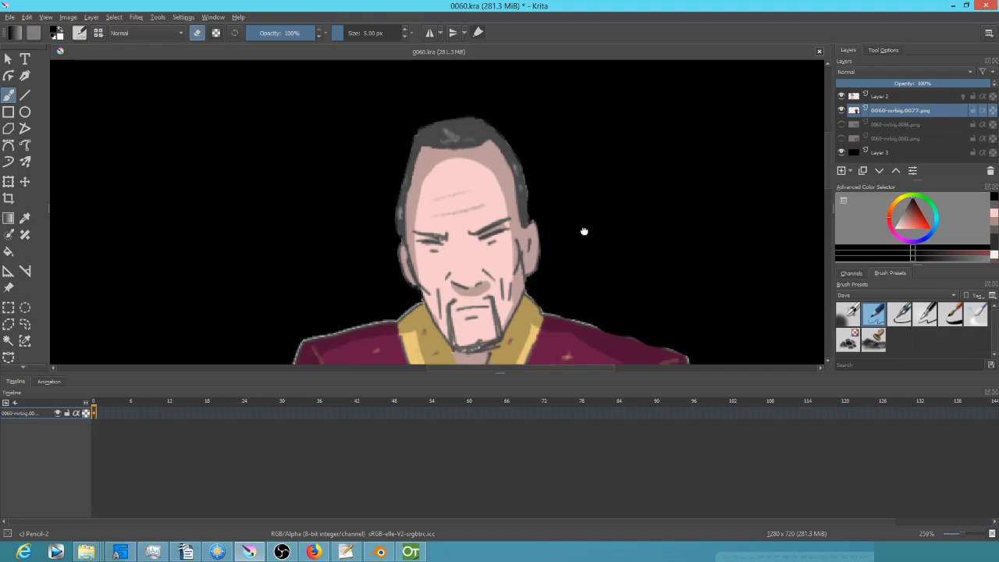
pyautogui.moveTo(584, 230); pyautogui.dragTo(581, 109)
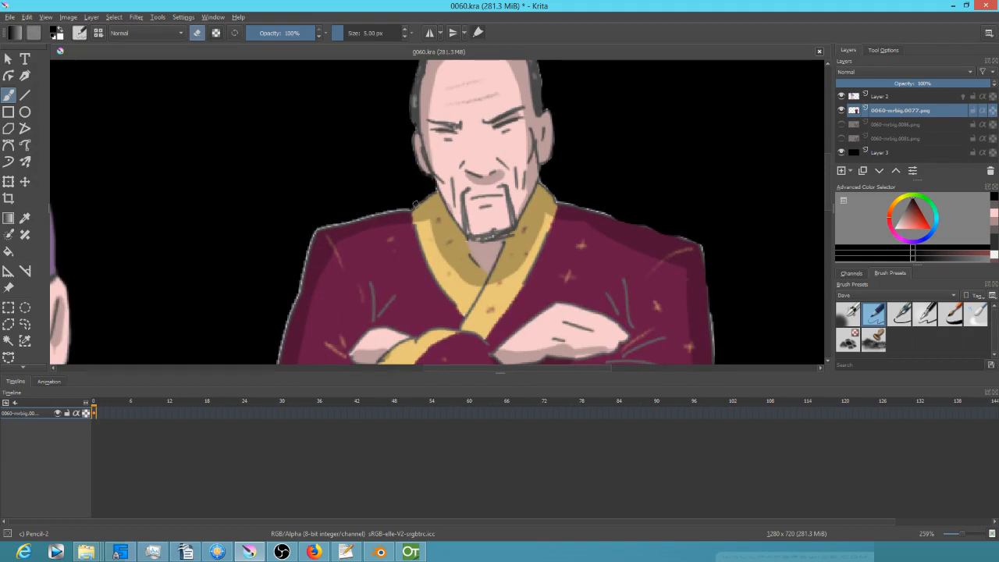
pyautogui.moveTo(412, 206)
pyautogui.mouseDown()
pyautogui.moveTo(313, 231)
pyautogui.moveTo(408, 211)
pyautogui.moveTo(333, 226)
pyautogui.mouseUp()
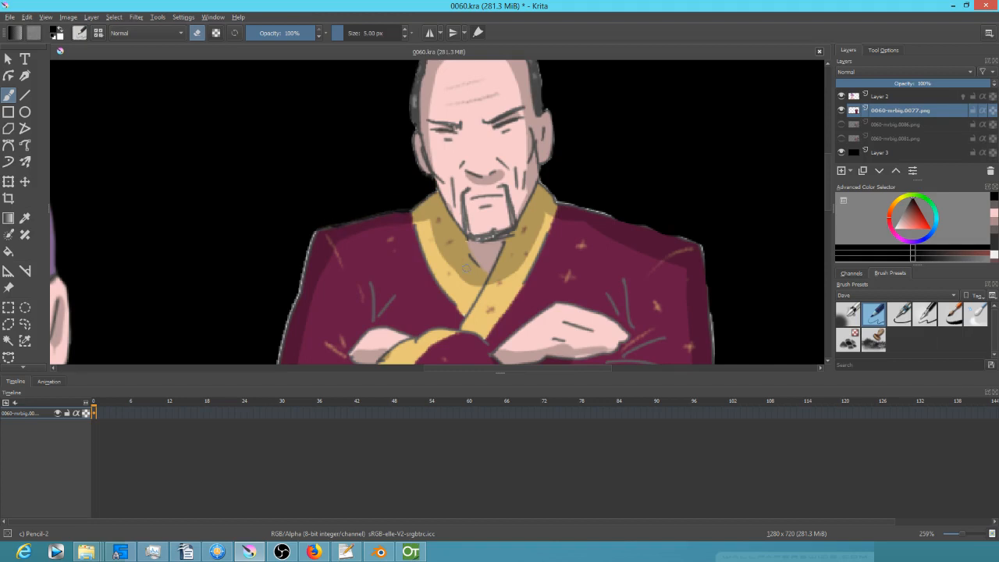
# Erase the pale fringe along the outer edge of the left-side sleeve and down the left edge of the lower robe.
pyautogui.keyDown('space'); pyautogui.moveTo(466, 268); pyautogui.dragTo(574, 193); pyautogui.keyUp('space')
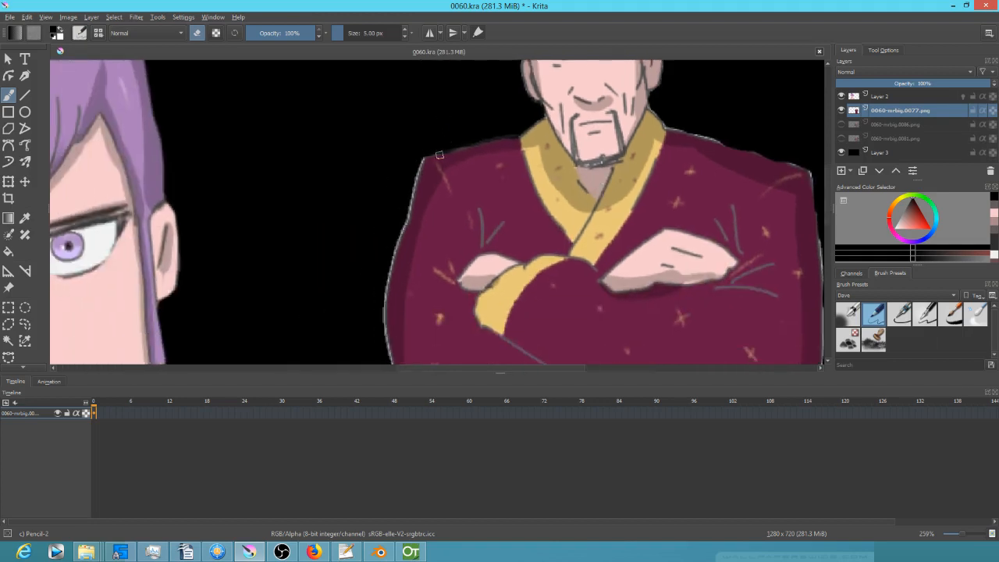
pyautogui.moveTo(415, 244)
pyautogui.keyDown('space'); pyautogui.mouseDown()
pyautogui.moveTo(461, 176)
pyautogui.moveTo(443, 171)
pyautogui.moveTo(437, 195)
pyautogui.mouseUp(); pyautogui.keyUp('space')
pyautogui.moveTo(449, 159)
pyautogui.mouseDown()
pyautogui.moveTo(427, 225)
pyautogui.moveTo(438, 186)
pyautogui.moveTo(434, 281)
pyautogui.moveTo(425, 247)
pyautogui.moveTo(430, 301)
pyautogui.moveTo(490, 301)
pyautogui.moveTo(454, 215)
pyautogui.moveTo(399, 224)
pyautogui.moveTo(407, 265)
pyautogui.moveTo(400, 243)
pyautogui.moveTo(379, 257)
pyautogui.moveTo(397, 262)
pyautogui.moveTo(405, 276)
pyautogui.moveTo(455, 291)
pyautogui.mouseUp()
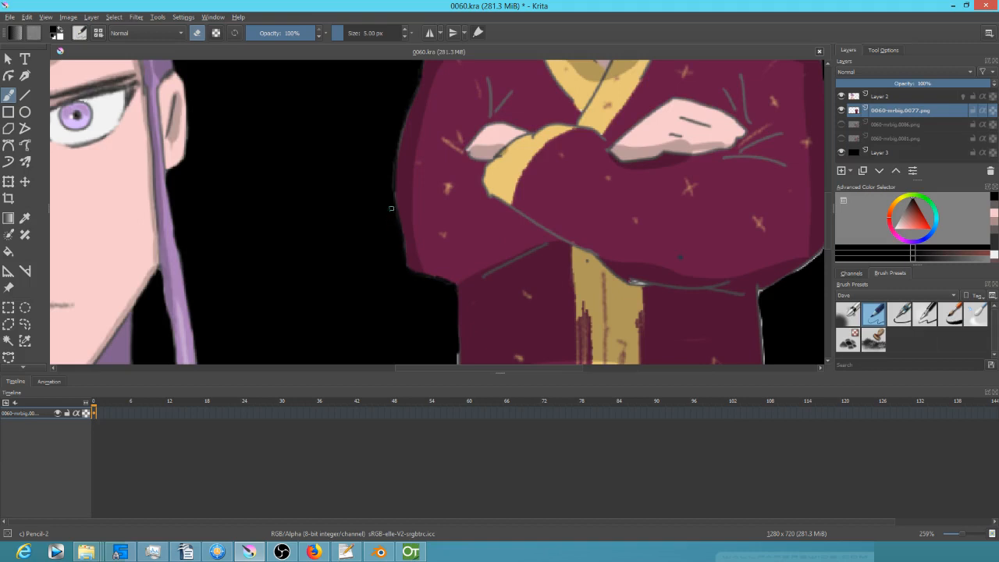
pyautogui.moveTo(569, 286); pyautogui.dragTo(557, 177)
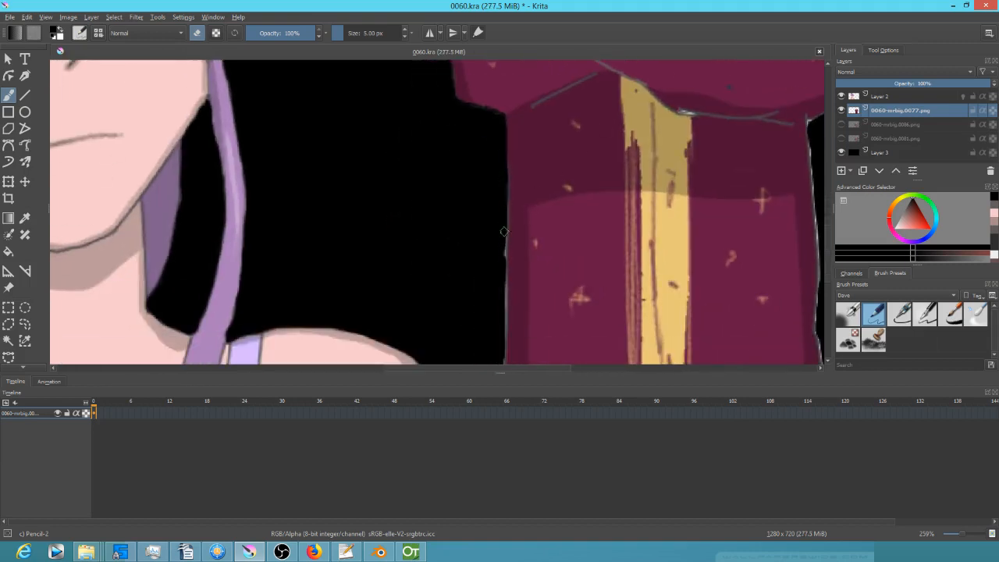
pyautogui.moveTo(541, 284); pyautogui.dragTo(570, 149)
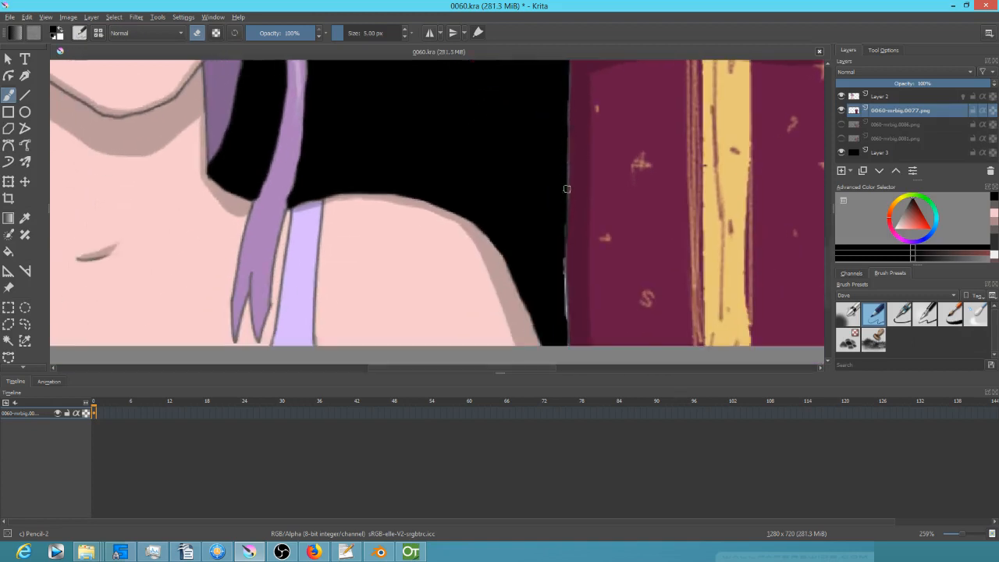
pyautogui.moveTo(581, 265); pyautogui.dragTo(553, 189)
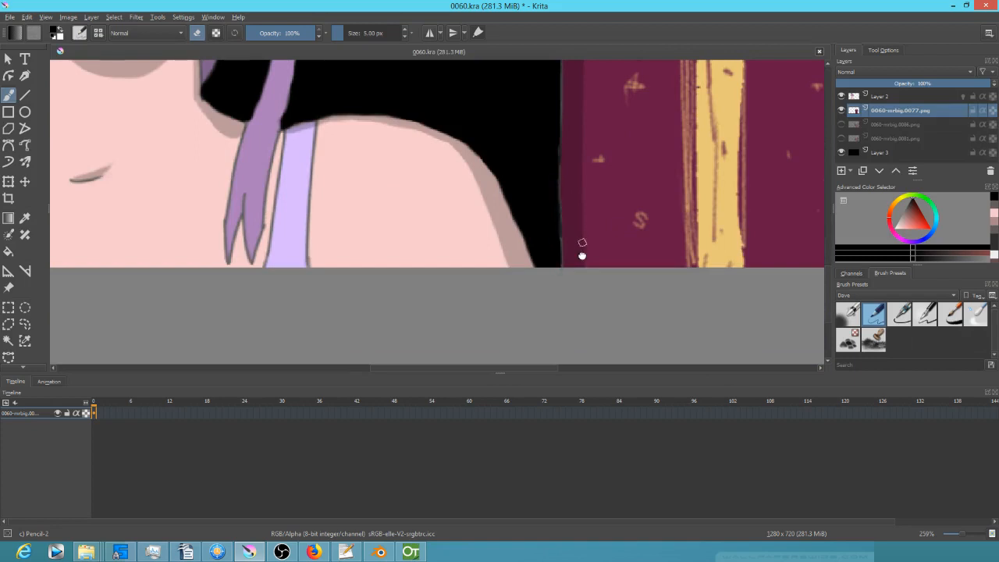
# Erase the pale fringe along the outer edge of the right-side sleeve, from below the shoulder to the elbow.
pyautogui.moveTo(582, 245); pyautogui.dragTo(544, 387)
pyautogui.moveTo(507, 160); pyautogui.dragTo(476, 296)
pyautogui.moveTo(478, 256)
pyautogui.mouseDown()
pyautogui.moveTo(417, 306)
pyautogui.moveTo(451, 305)
pyautogui.moveTo(428, 346)
pyautogui.mouseUp()
pyautogui.moveTo(526, 307)
pyautogui.mouseDown()
pyautogui.moveTo(468, 389)
pyautogui.moveTo(460, 376)
pyautogui.mouseUp()
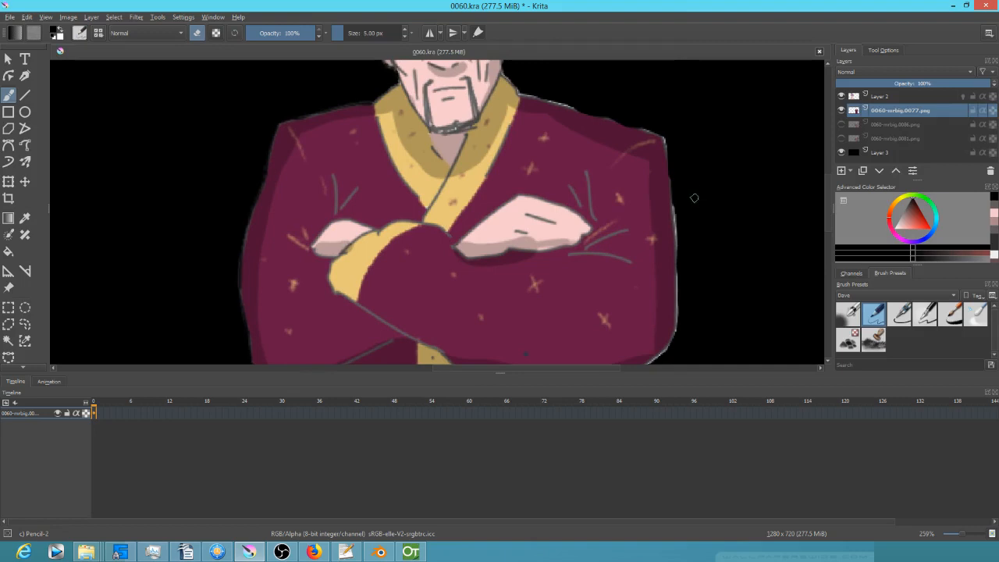
pyautogui.moveTo(677, 208)
pyautogui.mouseDown()
pyautogui.moveTo(674, 194)
pyautogui.moveTo(678, 312)
pyautogui.moveTo(714, 187)
pyautogui.moveTo(685, 184)
pyautogui.mouseUp()
pyautogui.moveTo(685, 227); pyautogui.dragTo(684, 219)
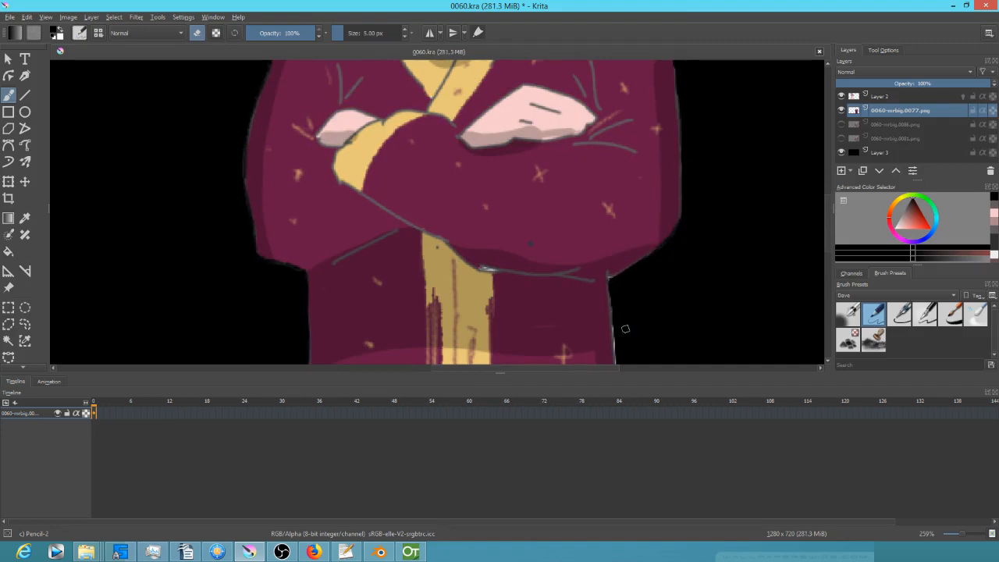
# Erase the pale fringe down the right edge of the lower robe to the bottom of the canvas.
pyautogui.moveTo(667, 261); pyautogui.dragTo(634, 144)
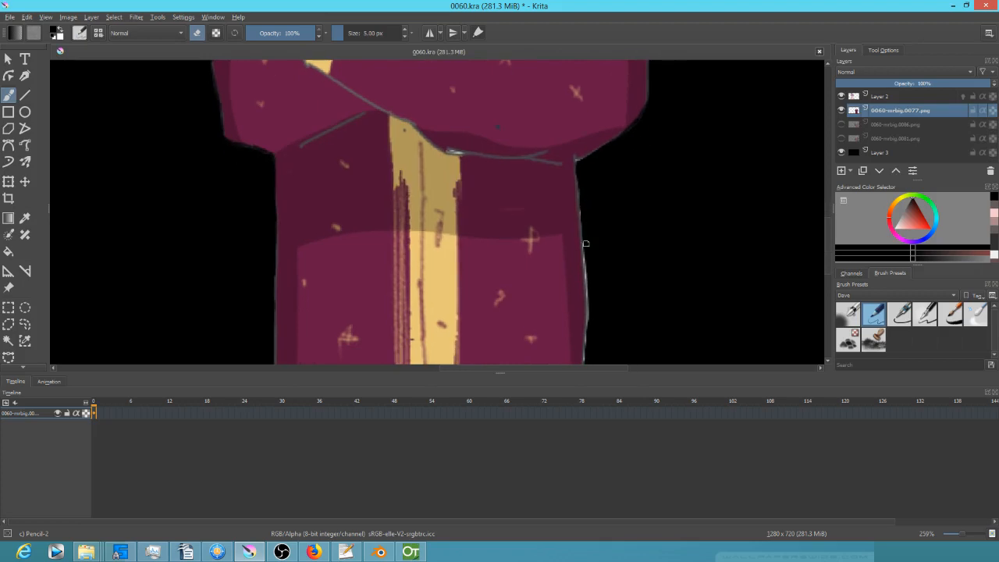
pyautogui.moveTo(590, 267)
pyautogui.mouseDown()
pyautogui.moveTo(586, 245)
pyautogui.moveTo(588, 314)
pyautogui.moveTo(600, 220)
pyautogui.moveTo(587, 265)
pyautogui.mouseUp()
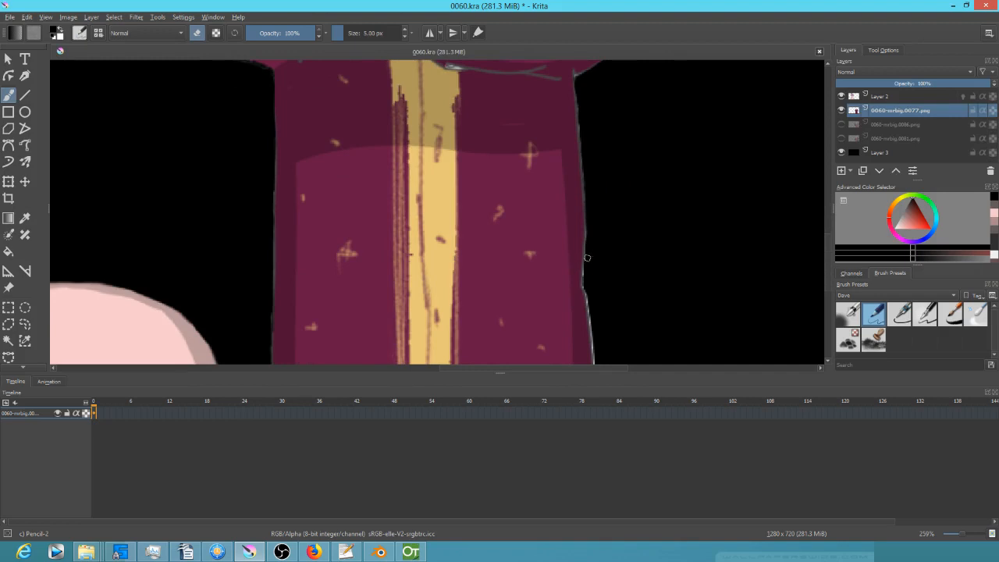
pyautogui.moveTo(590, 308); pyautogui.dragTo(582, 201)
pyautogui.moveTo(582, 237); pyautogui.dragTo(577, 204)
pyautogui.moveTo(584, 255)
pyautogui.mouseDown()
pyautogui.moveTo(585, 290)
pyautogui.moveTo(581, 219)
pyautogui.mouseUp()
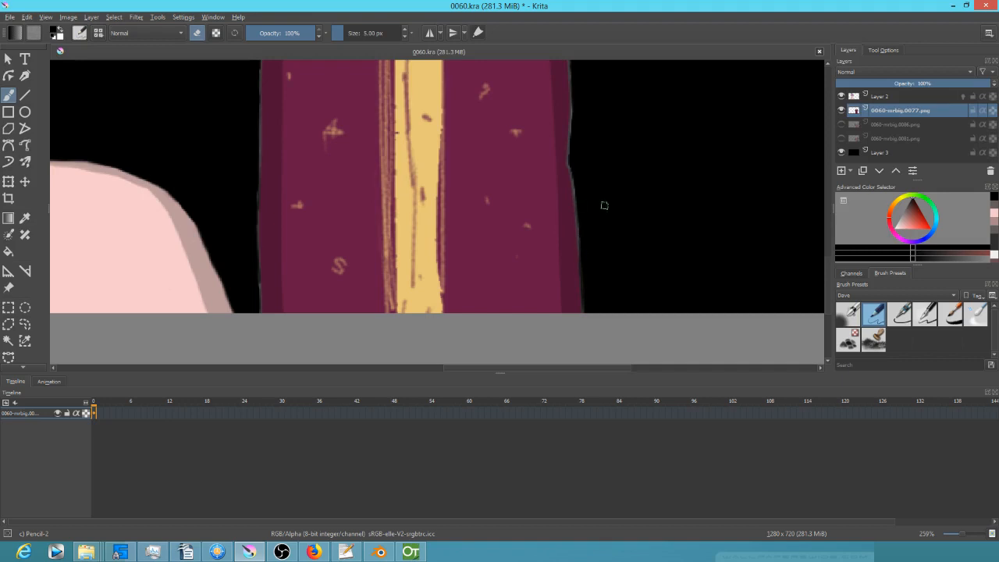
# Sample the dark grey outline colour and touch up the outline midway along the lower robe's right edge.
pyautogui.scroll(2, 588, 213)
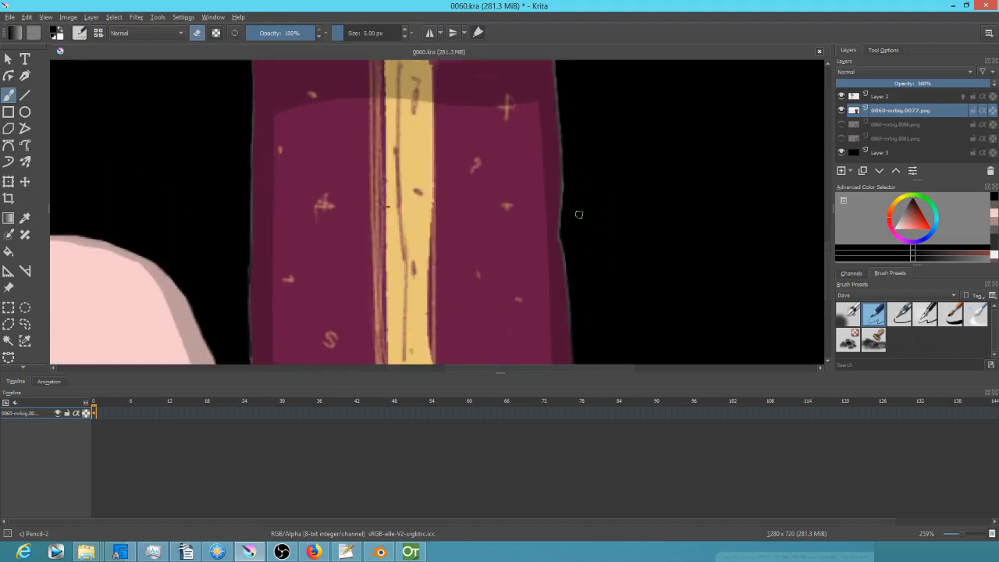
pyautogui.scroll(2, 578, 214)
pyautogui.moveTo(581, 180); pyautogui.dragTo(664, 120)
pyautogui.moveTo(538, 180); pyautogui.dragTo(586, 131)
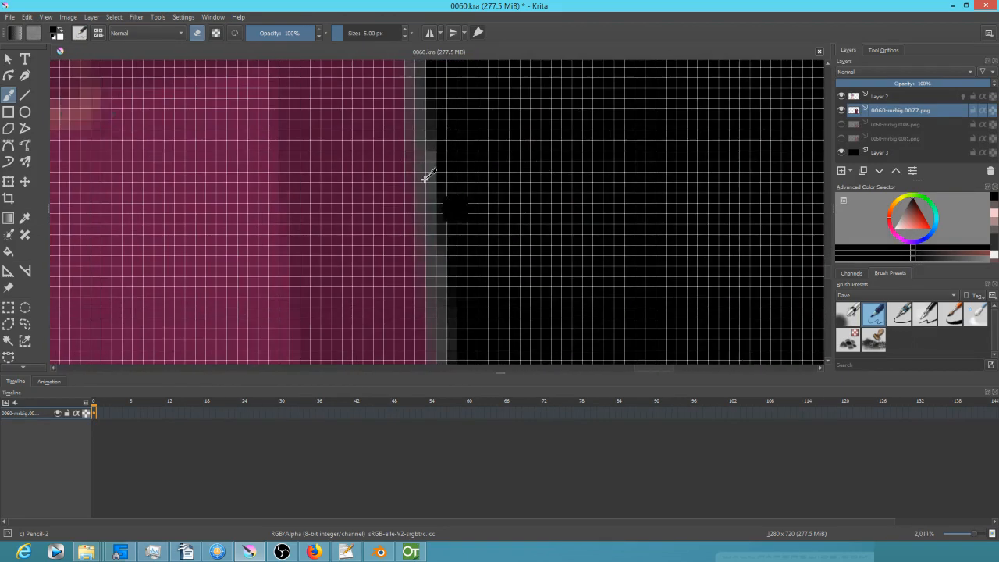
pyautogui.keyDown('ctrl'); pyautogui.click(425, 180); pyautogui.keyUp('ctrl')
pyautogui.moveTo(562, 225); pyautogui.dragTo(587, 123)
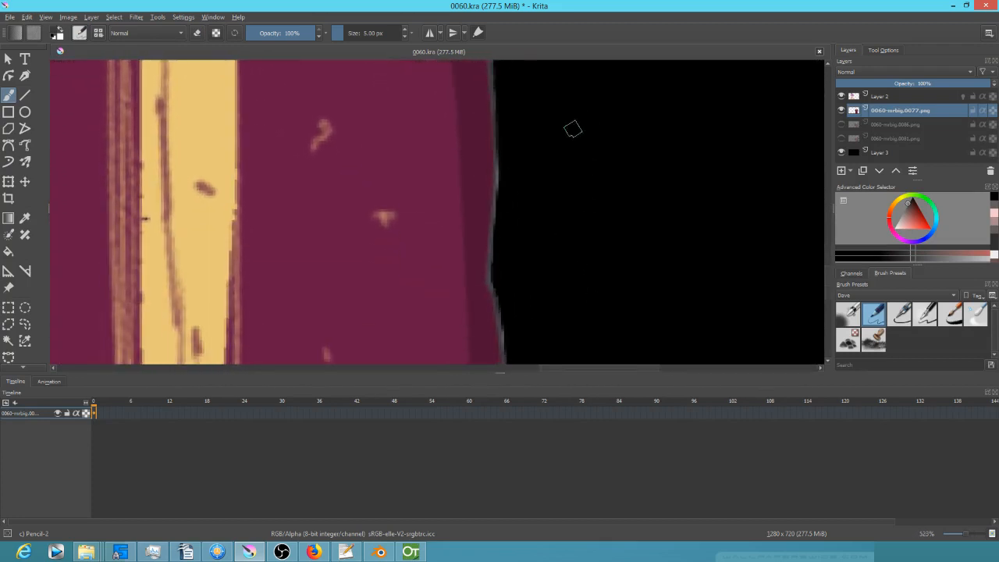
pyautogui.moveTo(499, 162); pyautogui.dragTo(497, 200)
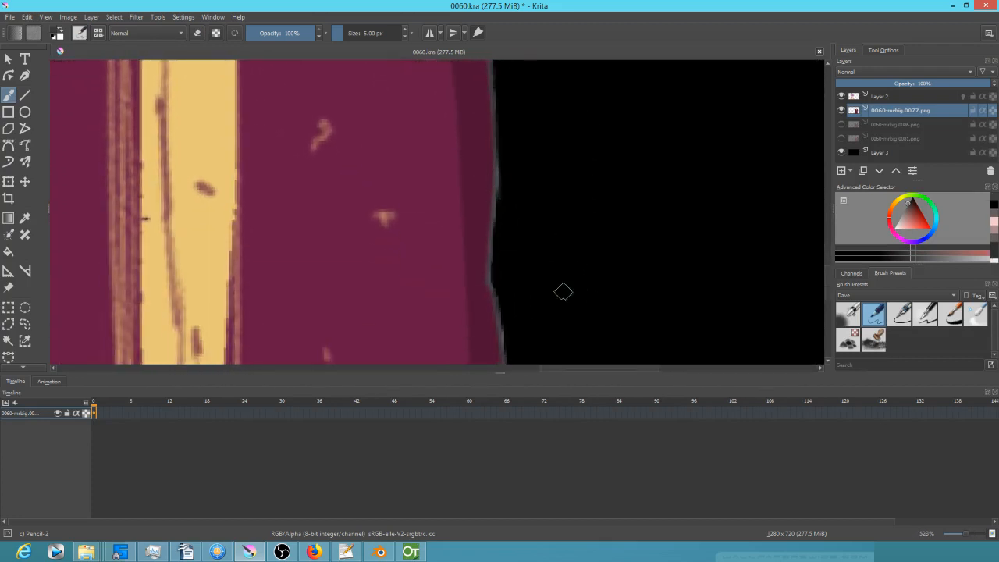
# Darken the rest of the outline on the lower robe's right edge, from the bottom of the canvas up to the sleeve.
pyautogui.moveTo(558, 287); pyautogui.dragTo(562, 207)
pyautogui.moveTo(539, 292); pyautogui.dragTo(581, 154)
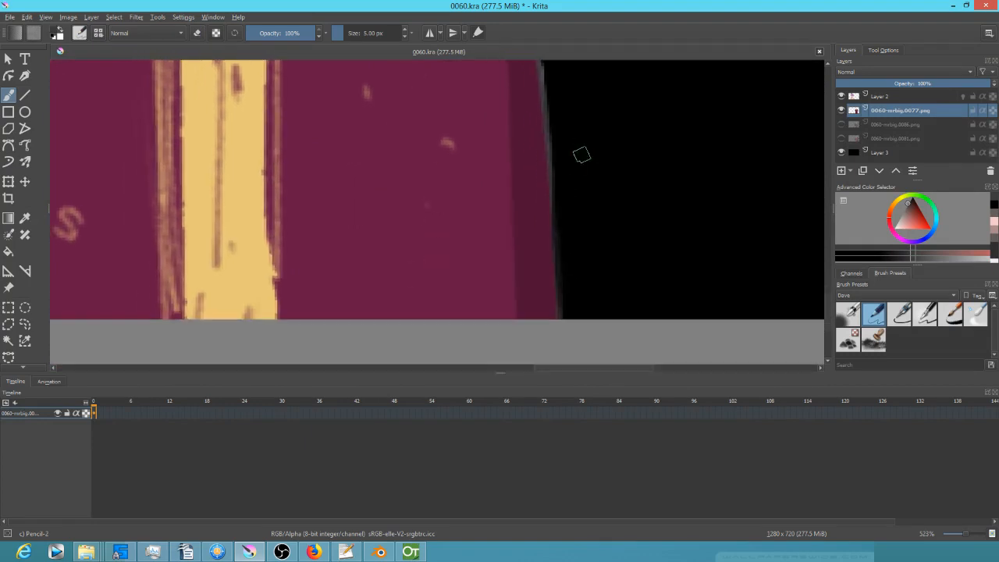
pyautogui.moveTo(553, 197); pyautogui.dragTo(558, 316)
pyautogui.moveTo(598, 237); pyautogui.dragTo(578, 350)
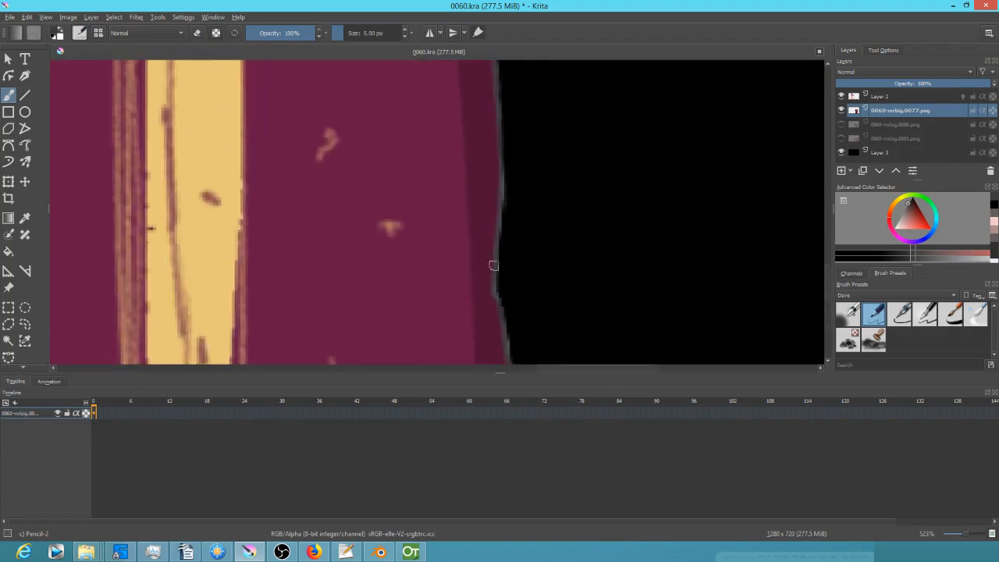
pyautogui.moveTo(525, 205); pyautogui.dragTo(530, 373)
pyautogui.moveTo(536, 148); pyautogui.dragTo(530, 308)
pyautogui.moveTo(518, 156)
pyautogui.mouseDown()
pyautogui.moveTo(516, 201)
pyautogui.moveTo(498, 198)
pyautogui.moveTo(477, 215)
pyautogui.moveTo(501, 200)
pyautogui.moveTo(502, 185)
pyautogui.mouseUp()
# Cover the pale smear above the sash and the dark spot on the folded sleeve using sampled colours.
pyautogui.keyDown('ctrl'); pyautogui.click(493, 193); pyautogui.keyUp('ctrl')
pyautogui.moveTo(537, 221)
pyautogui.mouseDown()
pyautogui.moveTo(544, 243)
pyautogui.moveTo(533, 261)
pyautogui.moveTo(558, 247)
pyautogui.mouseUp()
pyautogui.moveTo(309, 236)
pyautogui.mouseDown()
pyautogui.moveTo(245, 224)
pyautogui.moveTo(277, 228)
pyautogui.mouseUp()
pyautogui.hotkey('ctrl', 'z')
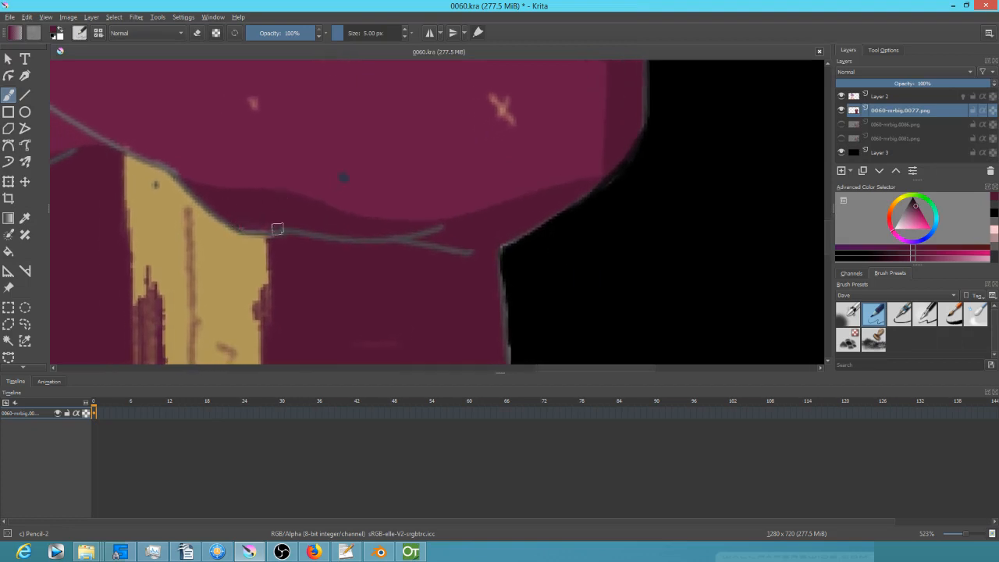
pyautogui.moveTo(530, 217); pyautogui.dragTo(544, 213)
pyautogui.keyDown('ctrl'); pyautogui.click(383, 167); pyautogui.keyUp('ctrl')
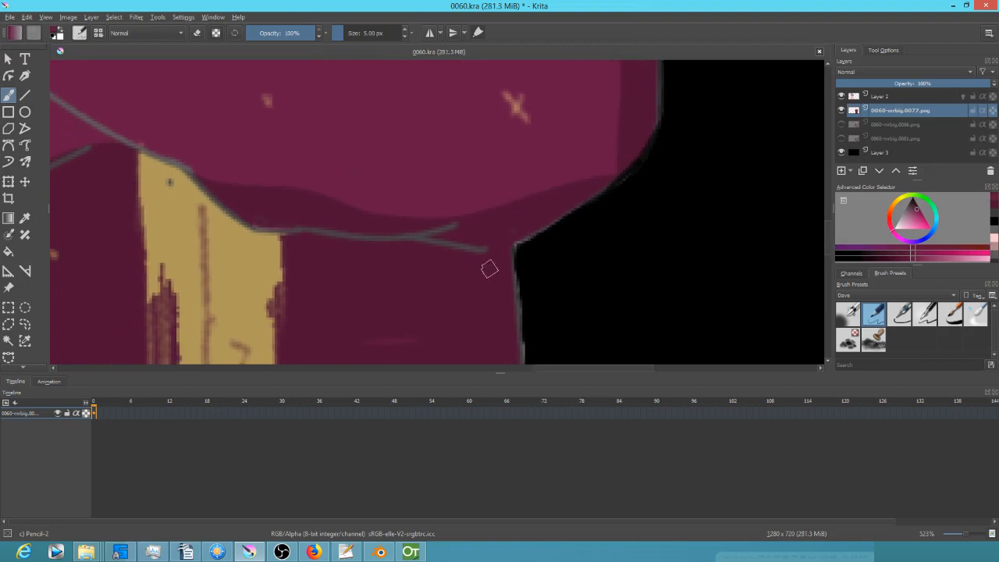
# Paint over the gold marks on the folded lower sleeve in the robe's maroon with the Ink-2 Fineliner at 13.75 px.
pyautogui.click(903, 320)
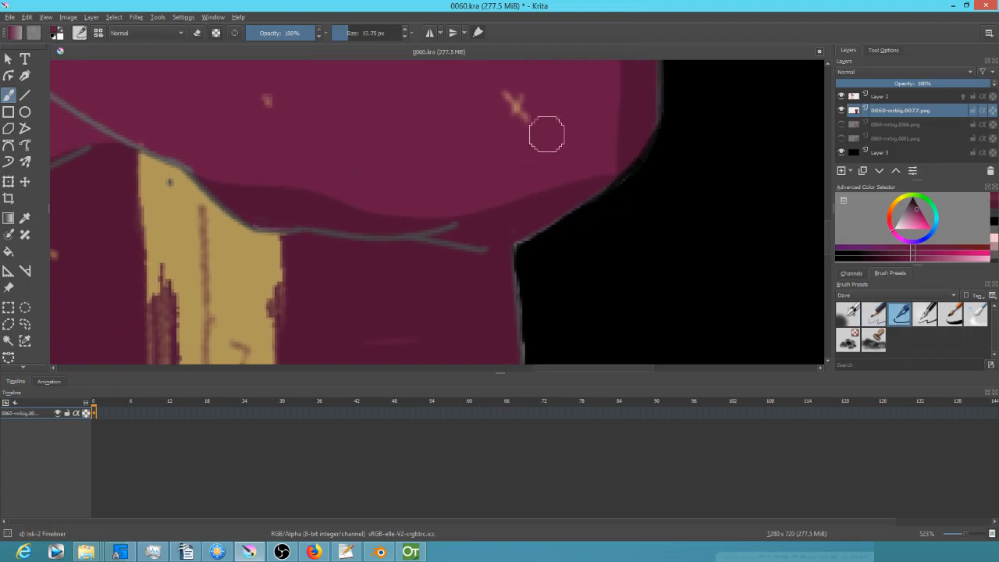
pyautogui.moveTo(514, 96)
pyautogui.mouseDown()
pyautogui.moveTo(551, 264)
pyautogui.moveTo(618, 262)
pyautogui.mouseUp()
pyautogui.moveTo(494, 124)
pyautogui.mouseDown()
pyautogui.moveTo(490, 165)
pyautogui.moveTo(515, 142)
pyautogui.moveTo(486, 152)
pyautogui.mouseUp()
pyautogui.click(382, 204)
pyautogui.click(327, 121)
pyautogui.click(234, 77)
pyautogui.moveTo(433, 177)
pyautogui.mouseDown()
pyautogui.moveTo(486, 254)
pyautogui.moveTo(403, 301)
pyautogui.mouseUp()
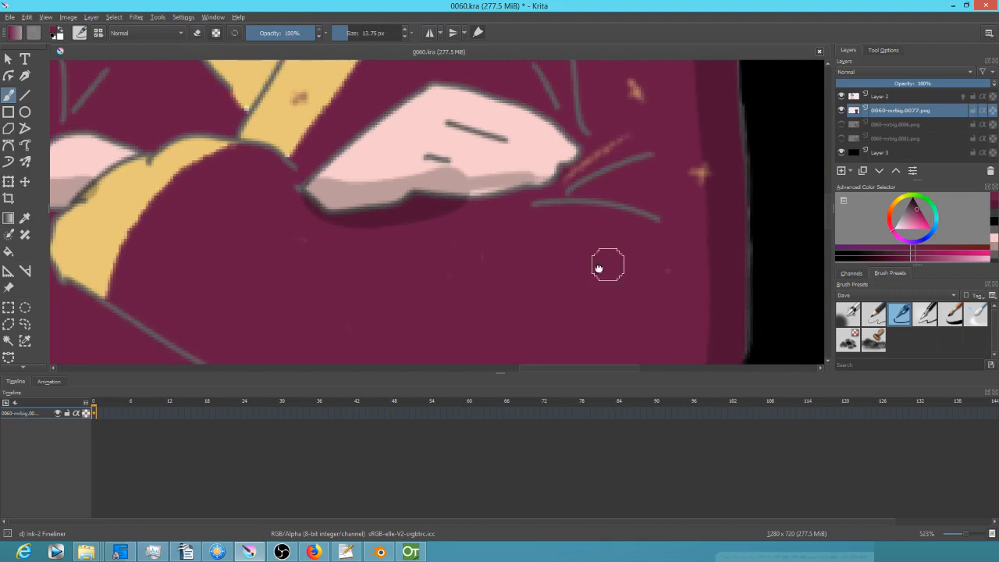
# Cover the gold star marks on the sleeve beside the right-side hand, matching the plain and shaded maroon.
pyautogui.moveTo(594, 270); pyautogui.dragTo(445, 296)
pyautogui.moveTo(536, 196); pyautogui.dragTo(538, 193)
pyautogui.moveTo(478, 111); pyautogui.dragTo(481, 116)
pyautogui.moveTo(549, 195); pyautogui.dragTo(555, 203)
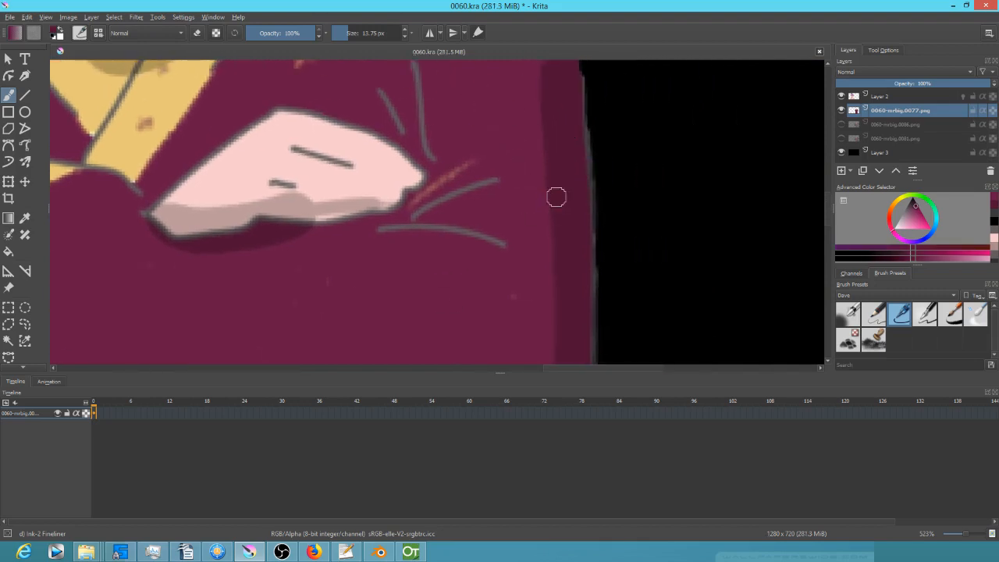
pyautogui.moveTo(528, 160); pyautogui.dragTo(570, 360)
# Sample the robe's maroon and paint over the gold star marks on the right side of the chest.
pyautogui.keyDown('ctrl'); pyautogui.click(399, 207); pyautogui.keyUp('ctrl')
pyautogui.moveTo(375, 188); pyautogui.dragTo(377, 188)
pyautogui.click(360, 196)
pyautogui.moveTo(368, 268)
pyautogui.mouseDown()
pyautogui.moveTo(338, 266)
pyautogui.moveTo(348, 254)
pyautogui.mouseUp()
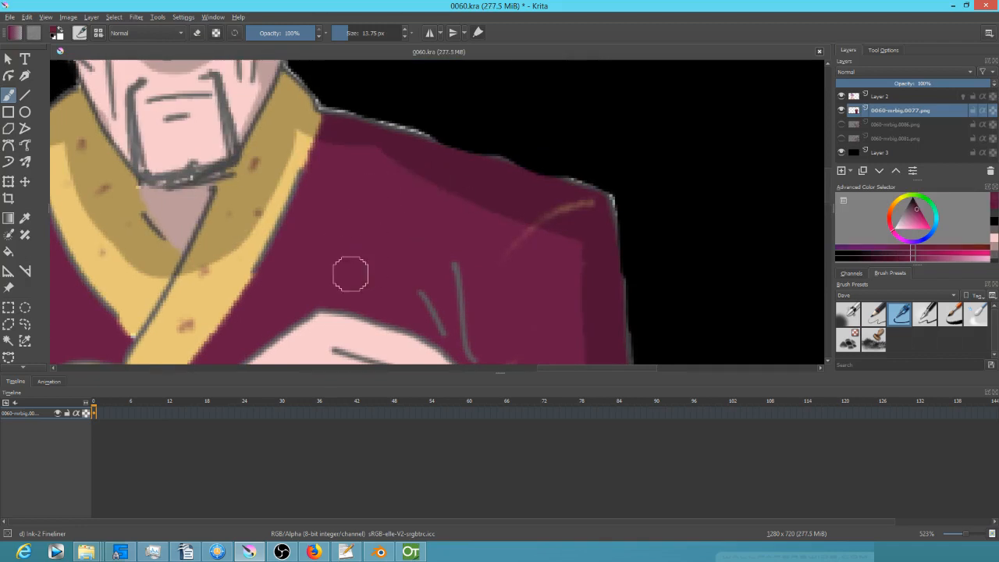
# Paint over the small gold marks on the left side of the chest and the left-side sleeve in maroon.
pyautogui.moveTo(344, 312); pyautogui.dragTo(591, 292)
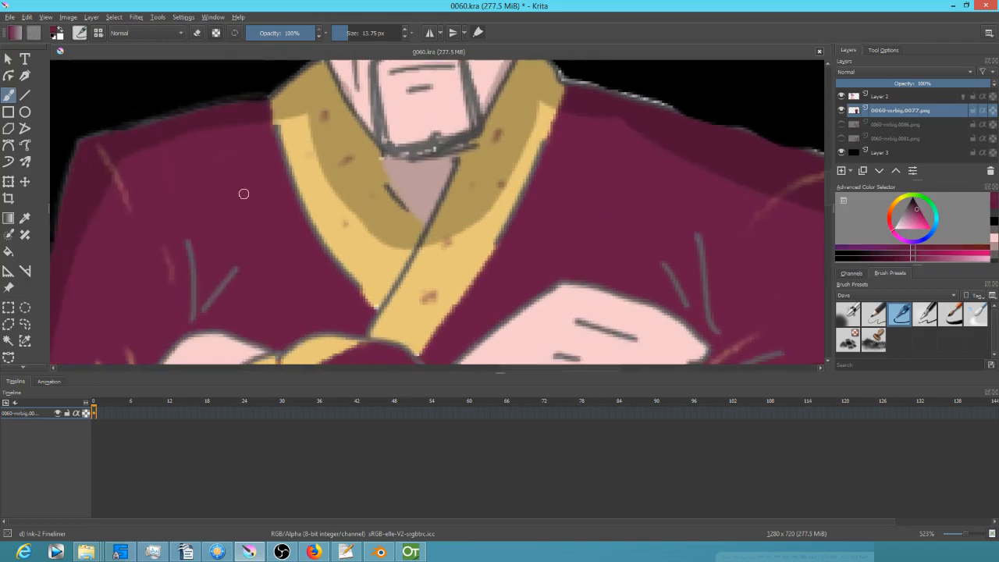
pyautogui.moveTo(247, 284); pyautogui.dragTo(442, 179)
pyautogui.moveTo(330, 259); pyautogui.dragTo(323, 151)
pyautogui.moveTo(305, 267); pyautogui.dragTo(302, 278)
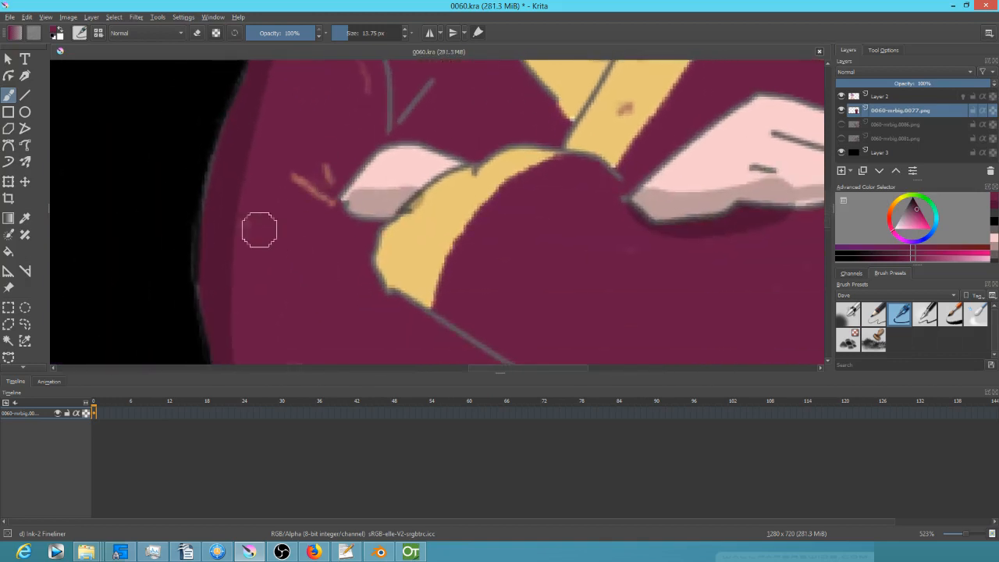
pyautogui.moveTo(373, 306); pyautogui.dragTo(360, 117)
pyautogui.moveTo(279, 177); pyautogui.dragTo(286, 185)
# Cover the gold marks in the shaded upper part of the lower robe, to the left of the sash.
pyautogui.moveTo(509, 239); pyautogui.dragTo(486, 163)
pyautogui.moveTo(424, 216); pyautogui.dragTo(429, 226)
pyautogui.moveTo(457, 303)
pyautogui.mouseDown()
pyautogui.moveTo(439, 229)
pyautogui.moveTo(441, 176)
pyautogui.mouseUp()
pyautogui.moveTo(422, 231); pyautogui.dragTo(413, 236)
pyautogui.moveTo(473, 297); pyautogui.dragTo(485, 166)
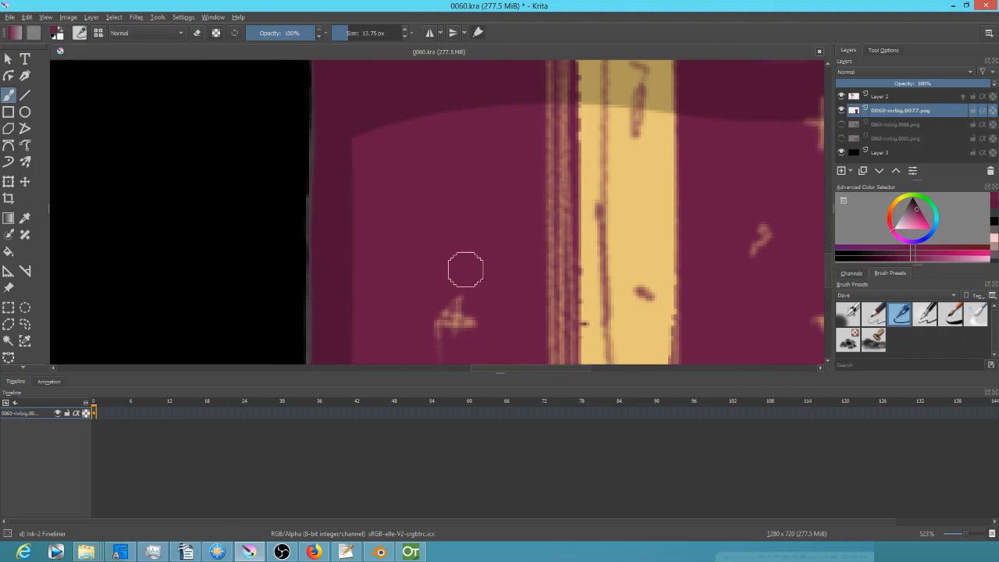
# Paint over the gold marks down the lower robe to the left of the sash in maroon.
pyautogui.moveTo(466, 304); pyautogui.dragTo(442, 350)
pyautogui.moveTo(472, 260); pyautogui.dragTo(472, 125)
pyautogui.moveTo(428, 178)
pyautogui.mouseDown()
pyautogui.moveTo(441, 218)
pyautogui.moveTo(471, 252)
pyautogui.moveTo(470, 267)
pyautogui.moveTo(440, 270)
pyautogui.moveTo(490, 266)
pyautogui.moveTo(452, 289)
pyautogui.moveTo(474, 322)
pyautogui.mouseUp()
pyautogui.moveTo(491, 267); pyautogui.dragTo(487, 150)
pyautogui.moveTo(503, 306); pyautogui.dragTo(418, 396)
# Paint over the gold marks on the lower robe to the right of the sash using the sampled robe colours.
pyautogui.moveTo(521, 150); pyautogui.dragTo(518, 139)
pyautogui.moveTo(519, 236); pyautogui.dragTo(557, 264)
pyautogui.moveTo(543, 225)
pyautogui.mouseDown()
pyautogui.moveTo(530, 333)
pyautogui.moveTo(533, 207)
pyautogui.moveTo(529, 192)
pyautogui.moveTo(518, 192)
pyautogui.moveTo(539, 194)
pyautogui.mouseUp()
pyautogui.keyDown('ctrl'); pyautogui.click(545, 186); pyautogui.keyUp('ctrl')
pyautogui.moveTo(545, 193)
pyautogui.mouseDown()
pyautogui.moveTo(557, 195)
pyautogui.moveTo(567, 151)
pyautogui.mouseUp()
# Sample the sash's light gold and paint over the brown specks along the lower sash at 35.27 px.
pyautogui.keyDown('ctrl'); pyautogui.click(457, 262); pyautogui.keyUp('ctrl')
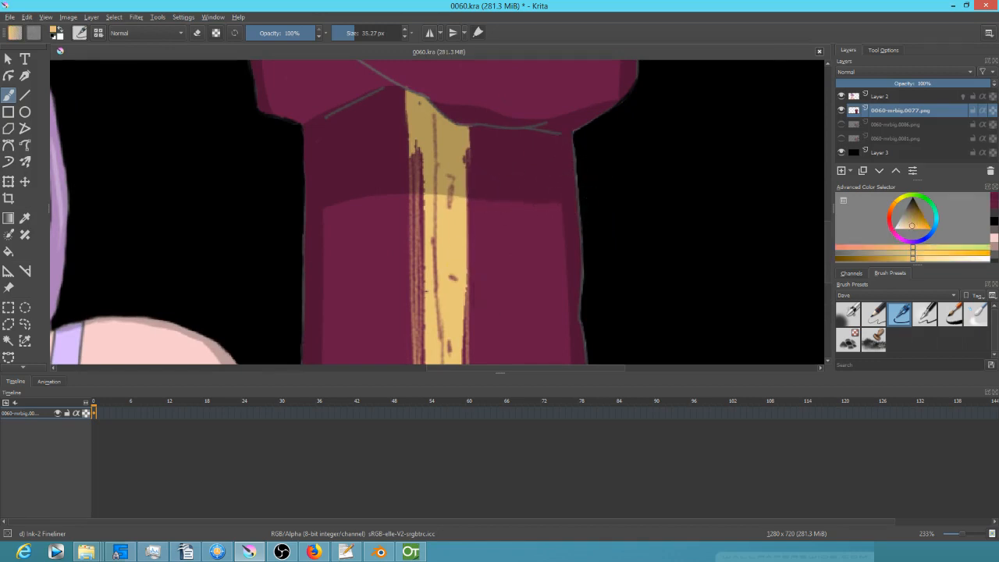
pyautogui.moveTo(452, 256); pyautogui.dragTo(453, 273)
pyautogui.moveTo(488, 267); pyautogui.dragTo(511, 121)
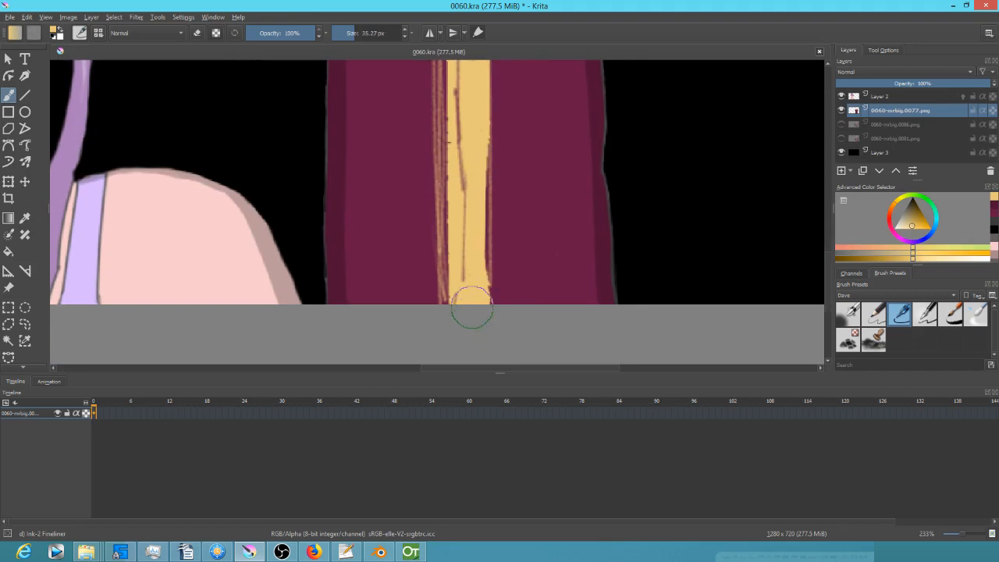
pyautogui.moveTo(485, 231); pyautogui.dragTo(463, 345)
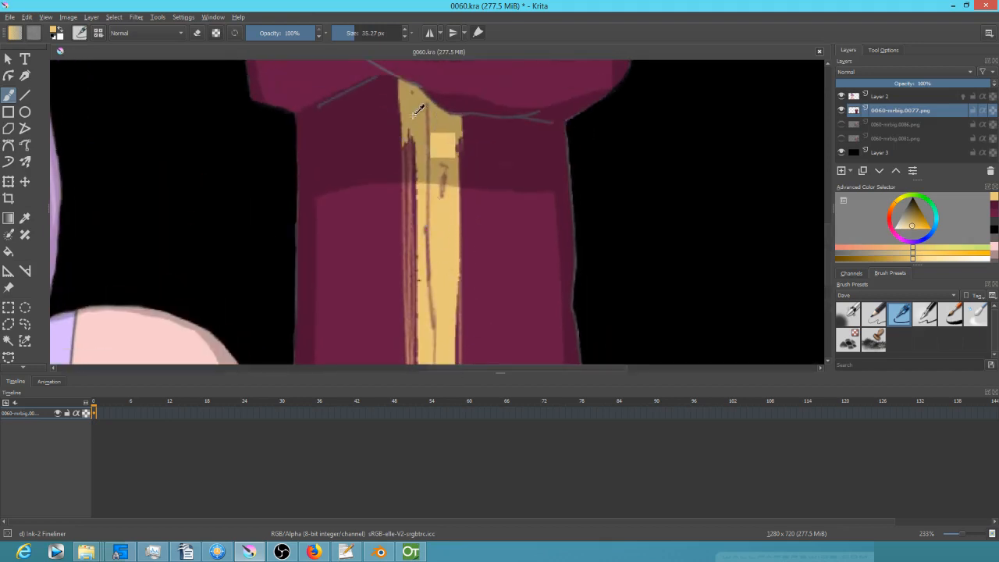
# Fill the sash's streaky left edge with sampled darker gold in the shaded top and light gold down to the bottom.
pyautogui.keyDown('ctrl'); pyautogui.click(419, 113); pyautogui.keyUp('ctrl')
pyautogui.moveTo(410, 131); pyautogui.dragTo(407, 179)
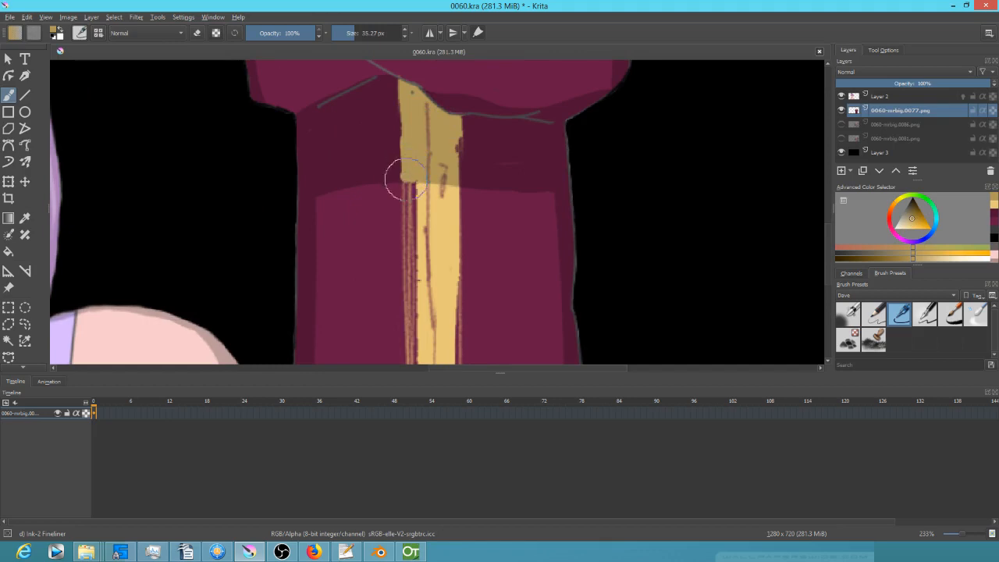
pyautogui.keyDown('ctrl'); pyautogui.click(444, 323); pyautogui.keyUp('ctrl')
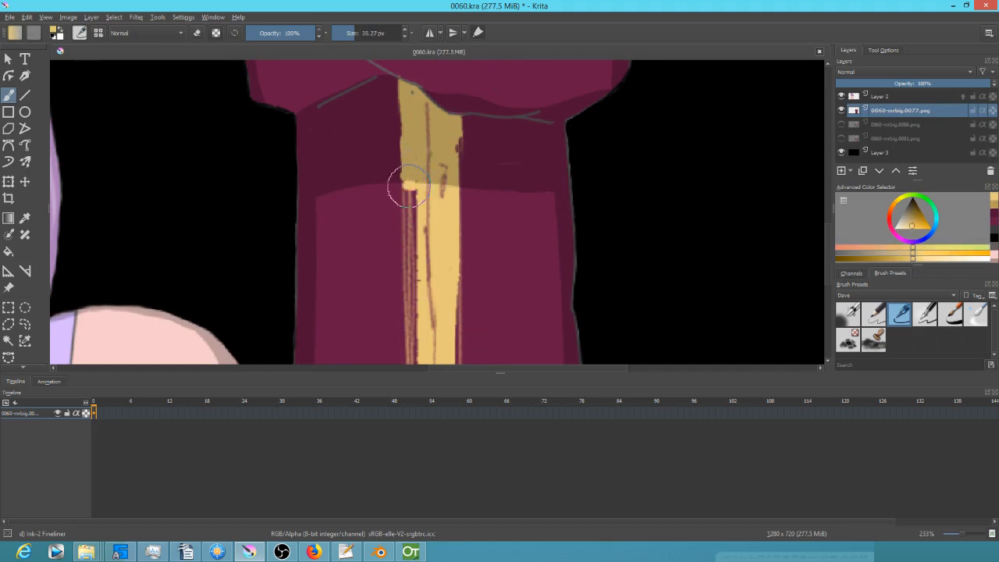
pyautogui.moveTo(407, 187)
pyautogui.mouseDown()
pyautogui.moveTo(403, 241)
pyautogui.moveTo(422, 318)
pyautogui.mouseUp()
pyautogui.moveTo(412, 238); pyautogui.dragTo(414, 301)
pyautogui.moveTo(411, 224); pyautogui.dragTo(422, 322)
pyautogui.moveTo(480, 291); pyautogui.dragTo(508, 102)
pyautogui.moveTo(446, 118); pyautogui.dragTo(455, 309)
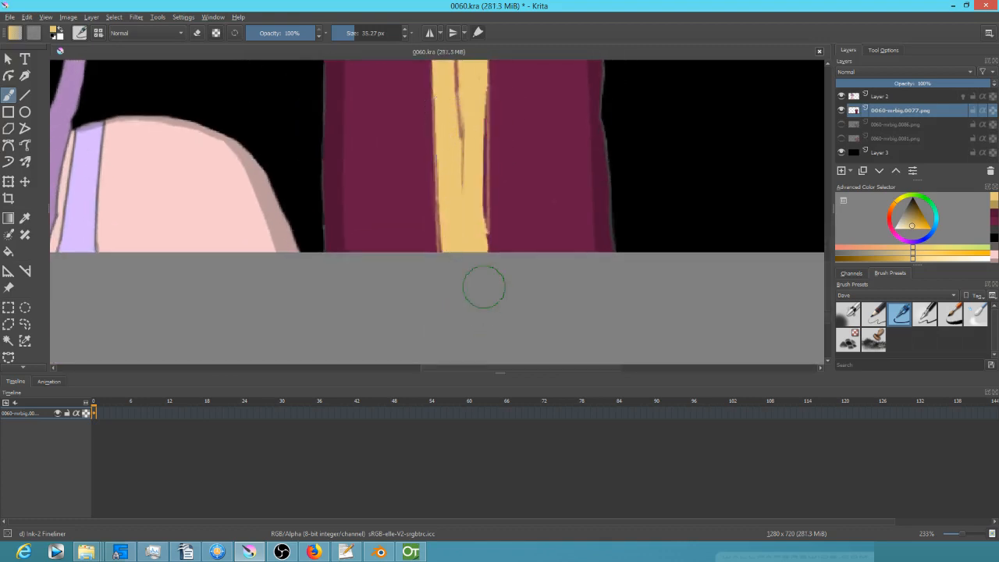
# Sample the sash's brown line colour and extend its centre line to the bottom edge with Pencil-2 at 5 px.
pyautogui.moveTo(528, 155); pyautogui.dragTo(473, 277)
pyautogui.keyDown('ctrl'); pyautogui.click(398, 177); pyautogui.keyUp('ctrl')
pyautogui.moveTo(411, 302); pyautogui.dragTo(409, 365)
pyautogui.moveTo(492, 205); pyautogui.dragTo(526, 118)
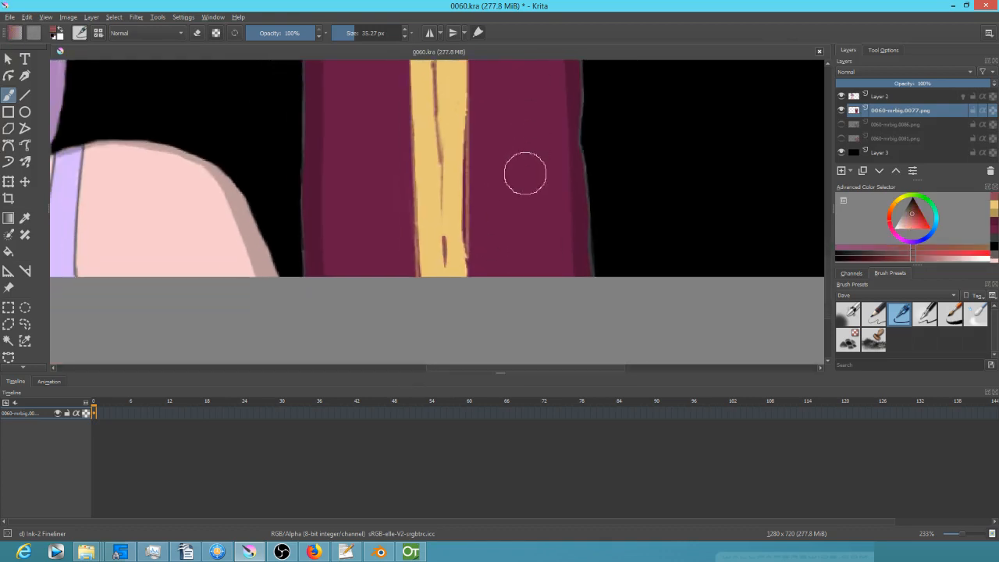
pyautogui.click(868, 314)
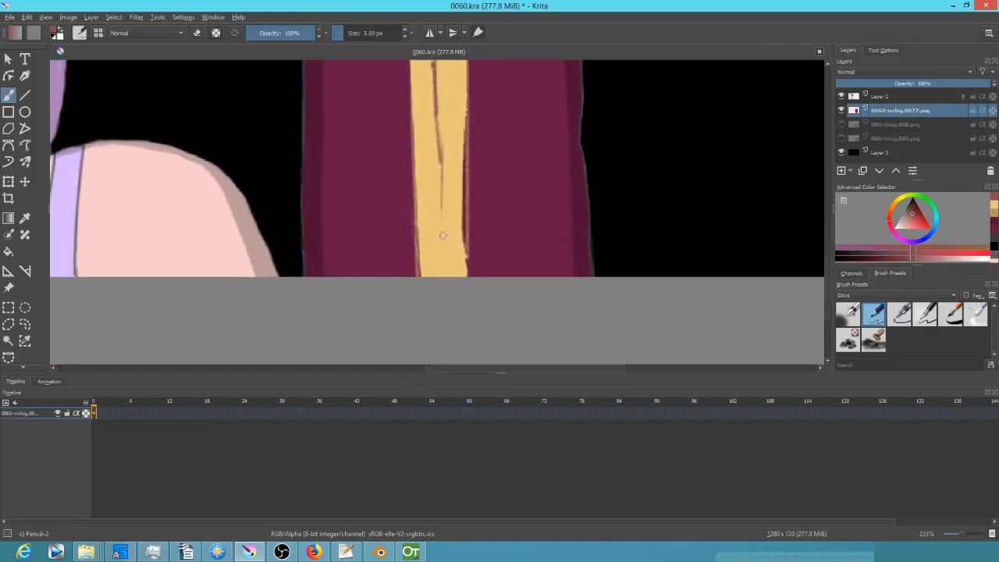
pyautogui.moveTo(441, 220)
pyautogui.mouseDown()
pyautogui.moveTo(445, 298)
pyautogui.moveTo(446, 286)
pyautogui.mouseUp()
pyautogui.moveTo(527, 164)
pyautogui.mouseDown()
pyautogui.moveTo(528, 291)
pyautogui.moveTo(512, 201)
pyautogui.moveTo(496, 203)
pyautogui.mouseUp()
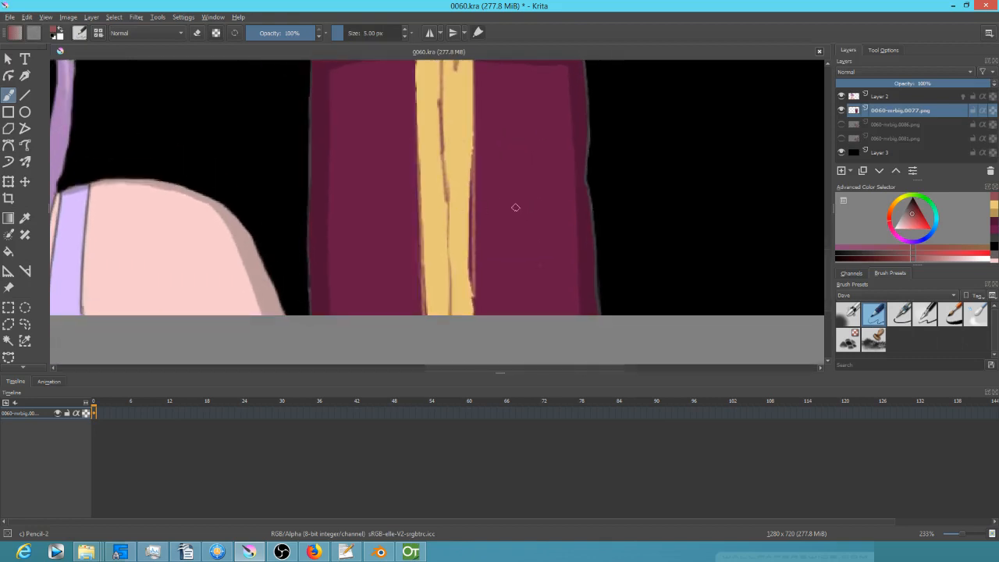
# Straighten both edges of the lower sash in sampled light gold using Ink-2 Fineliner at 6 px.
pyautogui.click(901, 318)
pyautogui.keyDown('ctrl'); pyautogui.click(466, 205); pyautogui.keyUp('ctrl')
pyautogui.moveTo(467, 166); pyautogui.dragTo(470, 225)
pyautogui.moveTo(469, 149); pyautogui.dragTo(470, 249)
pyautogui.moveTo(469, 188); pyautogui.dragTo(470, 292)
pyautogui.moveTo(469, 224); pyautogui.dragTo(471, 303)
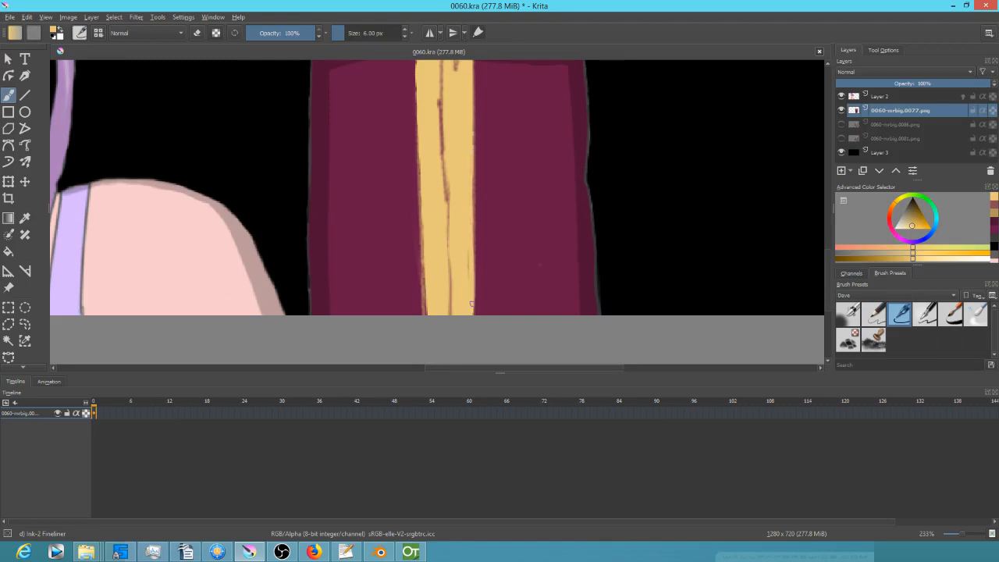
pyautogui.moveTo(427, 233); pyautogui.dragTo(425, 314)
pyautogui.moveTo(426, 268); pyautogui.dragTo(424, 313)
# Paint over the brown marks beside the upper sash's centre line in sampled light and shaded gold.
pyautogui.moveTo(514, 173); pyautogui.dragTo(498, 312)
pyautogui.keyDown('ctrl'); pyautogui.click(423, 250); pyautogui.keyUp('ctrl')
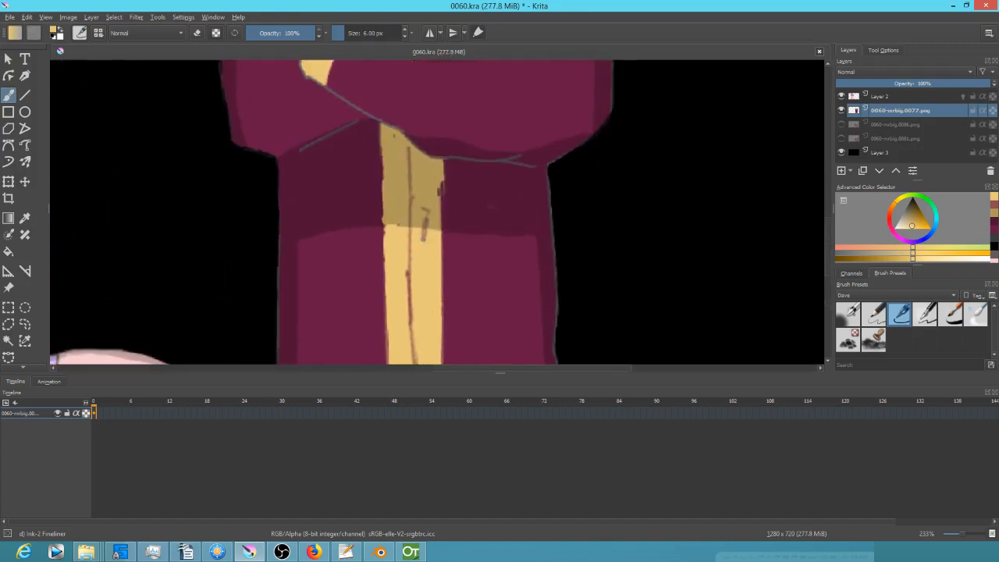
pyautogui.keyDown('ctrl'); pyautogui.click(422, 240); pyautogui.keyUp('ctrl')
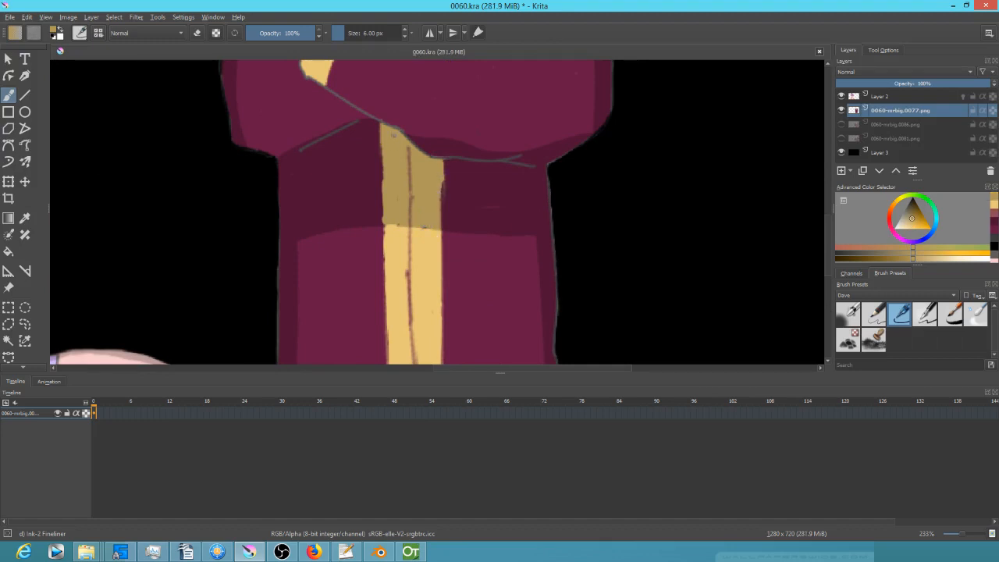
pyautogui.hotkey('ctrl', 's')
# Paint over the brown specks on the robe's collar in matching dark and light gold.
pyautogui.moveTo(453, 243); pyautogui.dragTo(425, 381)
pyautogui.moveTo(515, 252); pyautogui.dragTo(470, 360)
pyautogui.moveTo(469, 219); pyautogui.dragTo(521, 233)
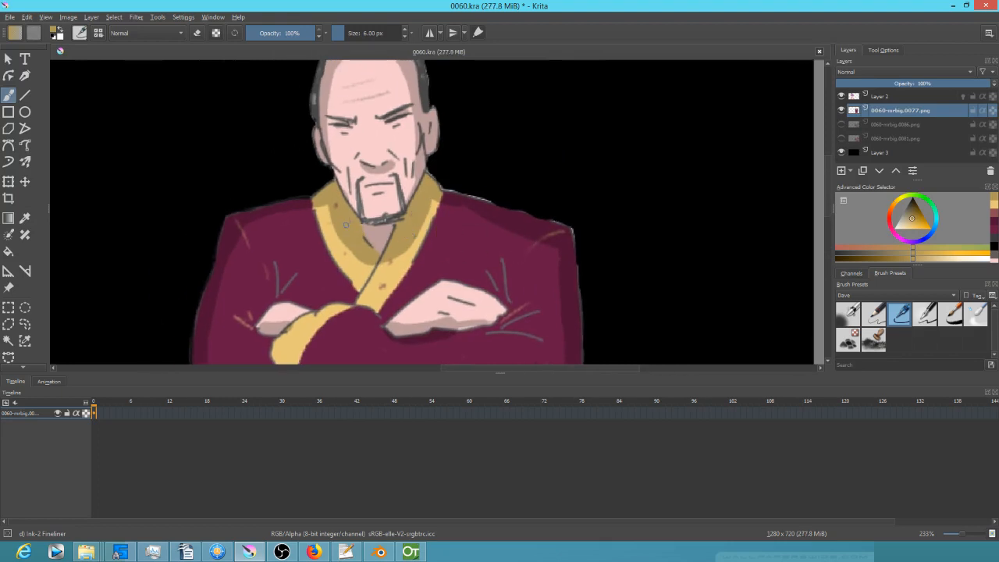
pyautogui.keyDown('ctrl'); pyautogui.click(330, 229); pyautogui.keyUp('ctrl')
pyautogui.moveTo(342, 251); pyautogui.dragTo(393, 282)
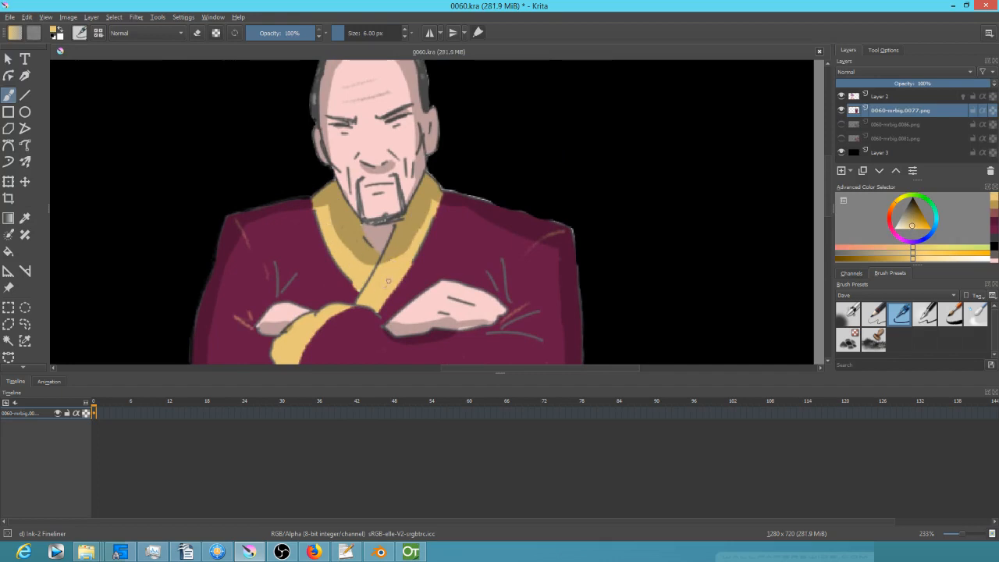
# Erase the pale fringe along the robe's right shoulder and redraw the shoulder and sleeve outlines in sampled line grey.
pyautogui.press('e')
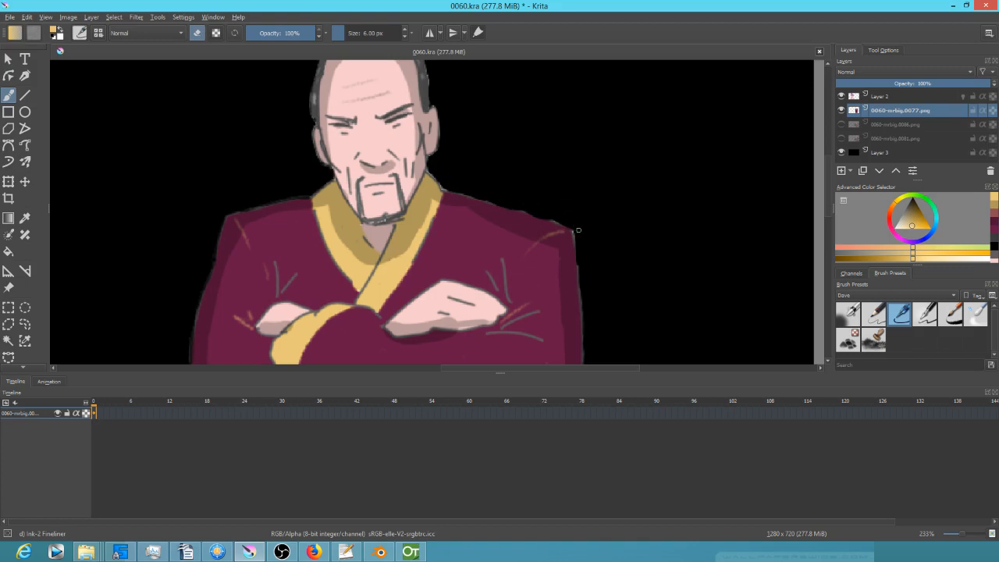
pyautogui.moveTo(533, 288)
pyautogui.mouseDown()
pyautogui.moveTo(601, 172)
pyautogui.moveTo(577, 206)
pyautogui.mouseUp()
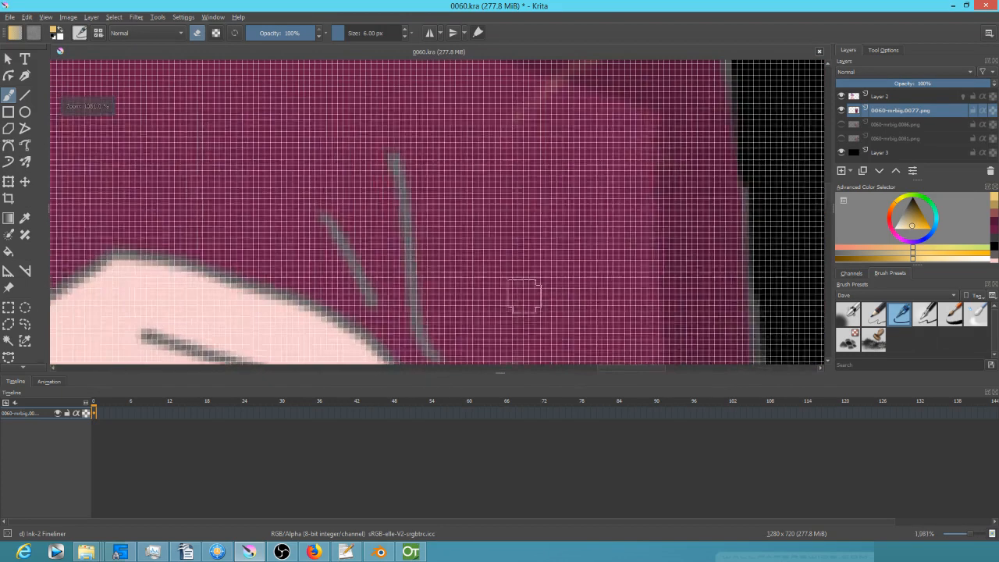
pyautogui.keyDown('ctrl'); pyautogui.click(408, 243); pyautogui.keyUp('ctrl')
pyautogui.press('e')
pyautogui.moveTo(547, 163); pyautogui.dragTo(491, 256)
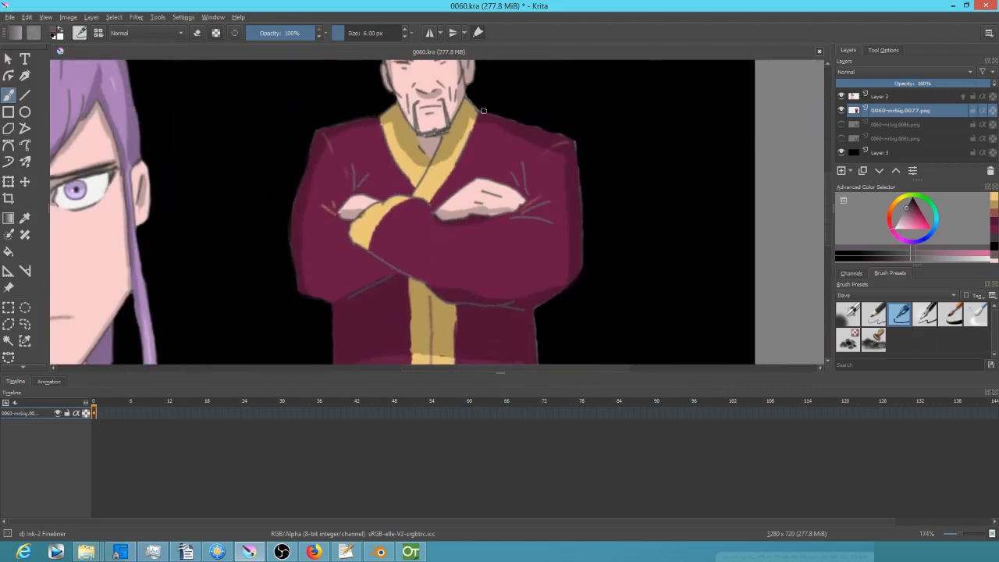
pyautogui.moveTo(484, 111); pyautogui.dragTo(501, 116)
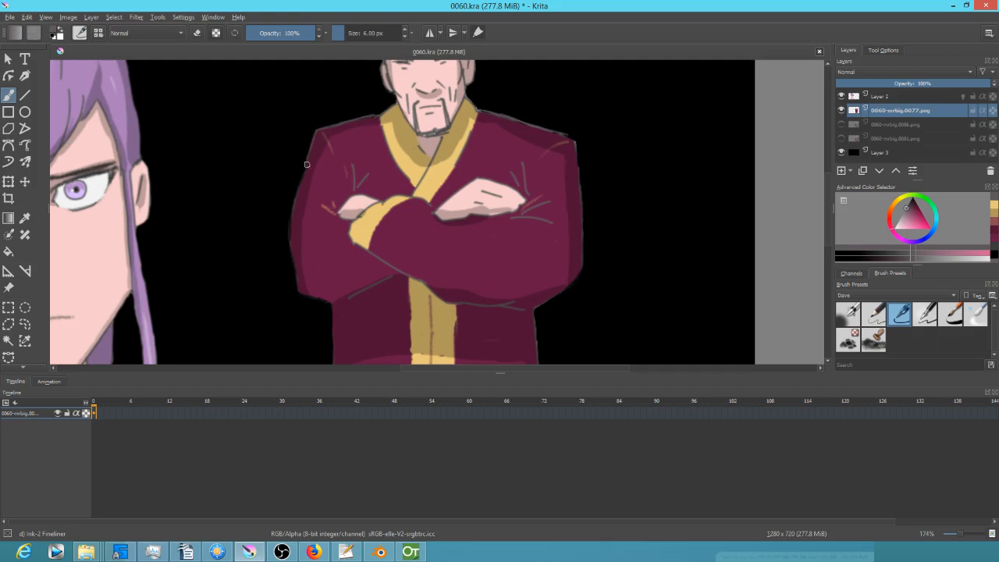
pyautogui.moveTo(291, 238); pyautogui.dragTo(295, 201)
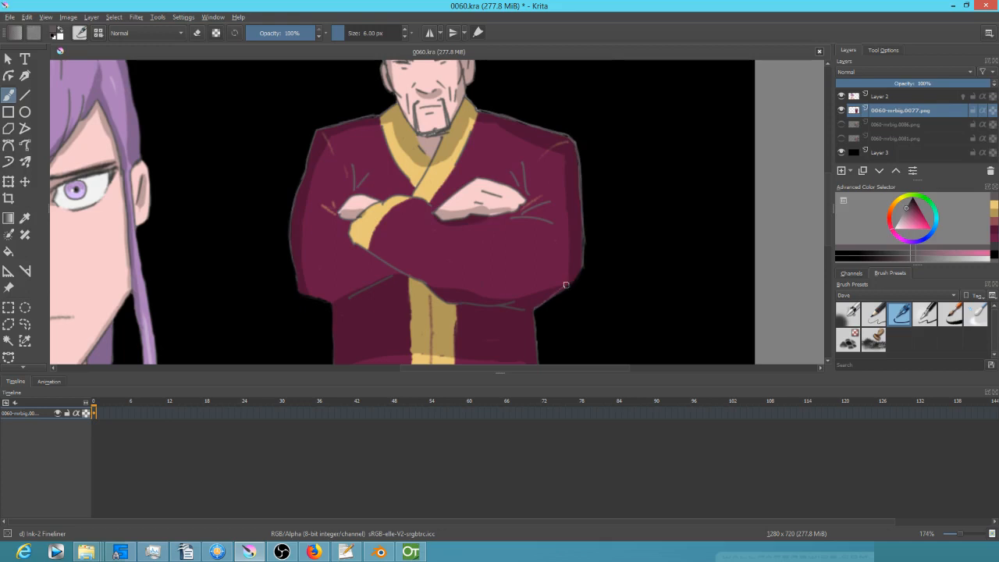
# Smooth the lower robe's right edge with sampled dark maroon and redraw both side outlines in dark grey.
pyautogui.scroll(-4, 583, 260)
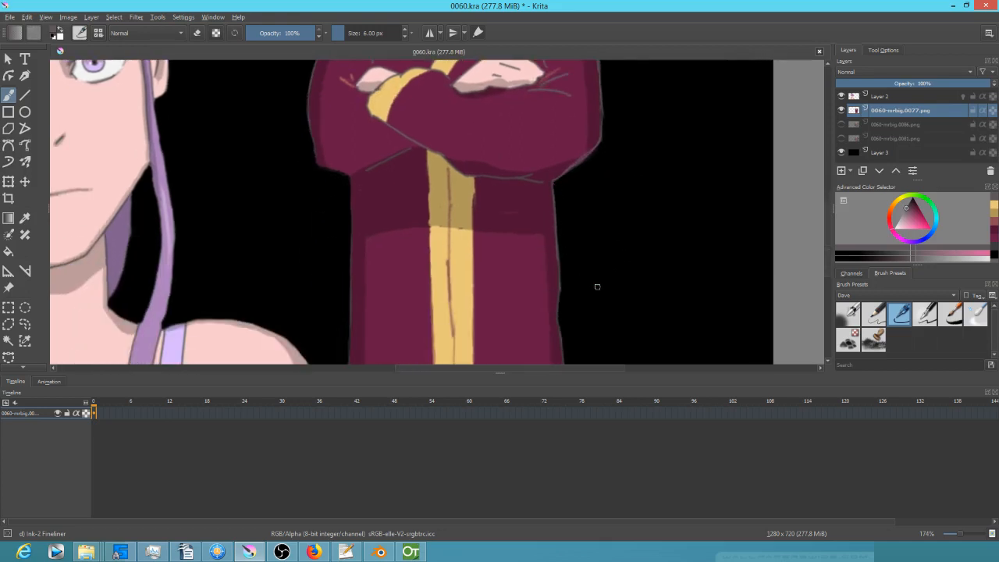
pyautogui.scroll(-3, 593, 279)
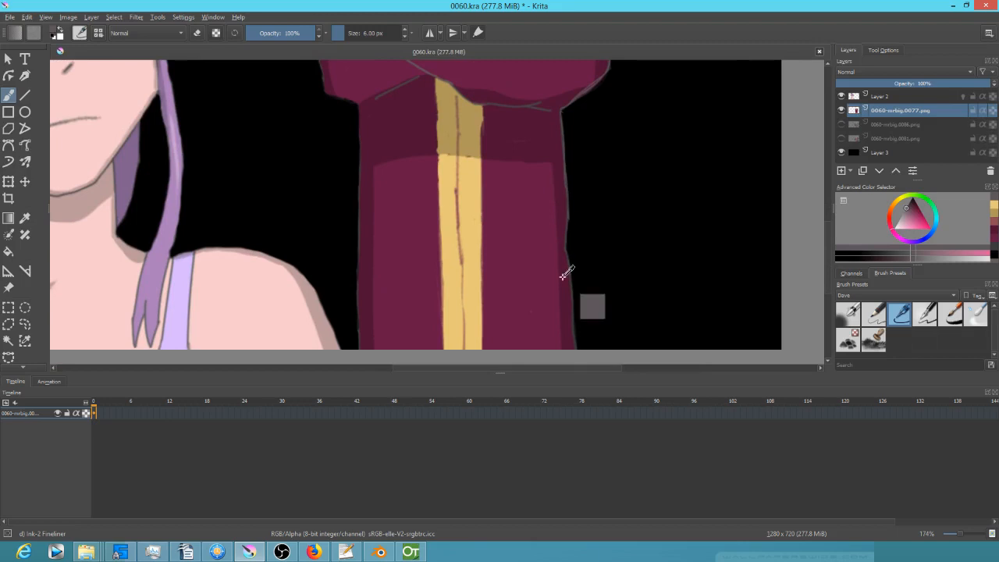
pyautogui.keyDown('ctrl'); pyautogui.click(560, 219); pyautogui.keyUp('ctrl')
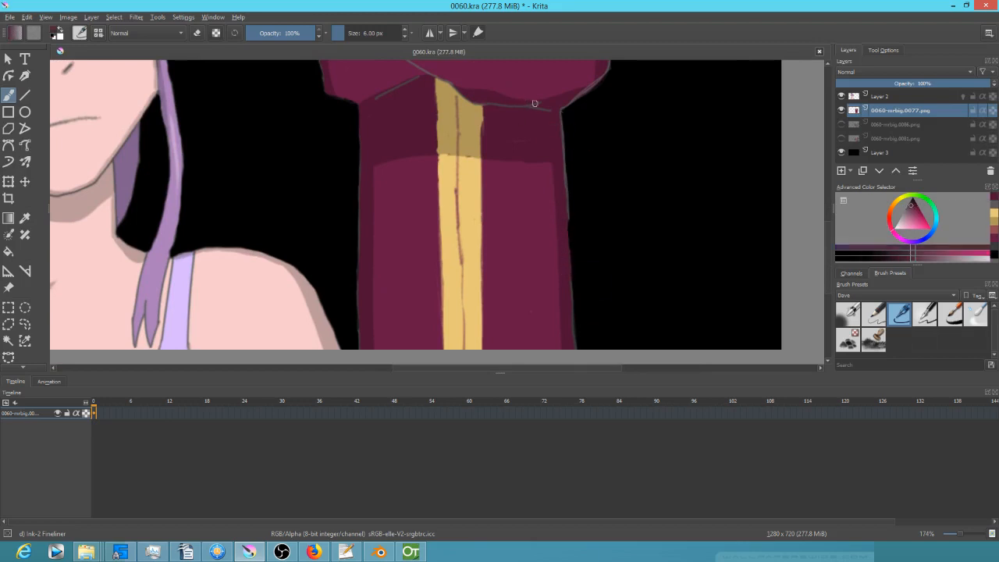
pyautogui.click(909, 206)
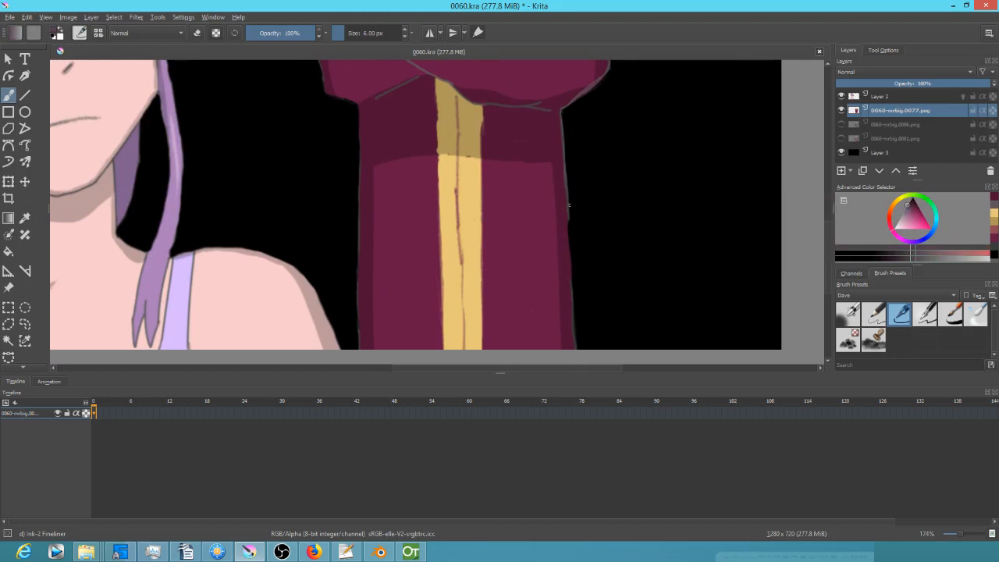
pyautogui.moveTo(570, 257); pyautogui.dragTo(569, 213)
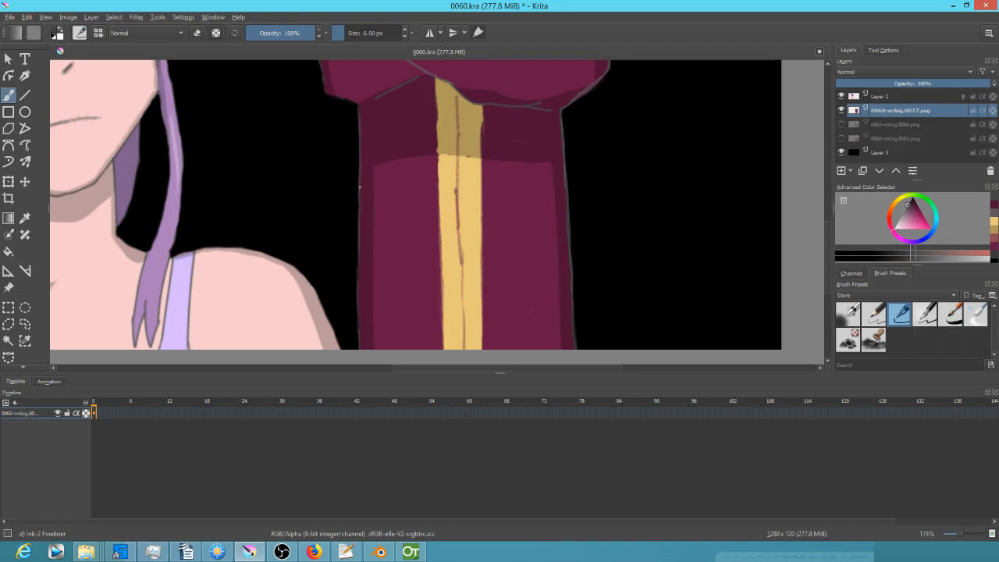
pyautogui.moveTo(360, 227); pyautogui.dragTo(358, 315)
pyautogui.moveTo(419, 292); pyautogui.dragTo(499, 123)
pyautogui.moveTo(436, 149); pyautogui.dragTo(436, 181)
pyautogui.moveTo(535, 218)
pyautogui.mouseDown()
pyautogui.moveTo(501, 289)
pyautogui.moveTo(408, 366)
pyautogui.mouseUp()
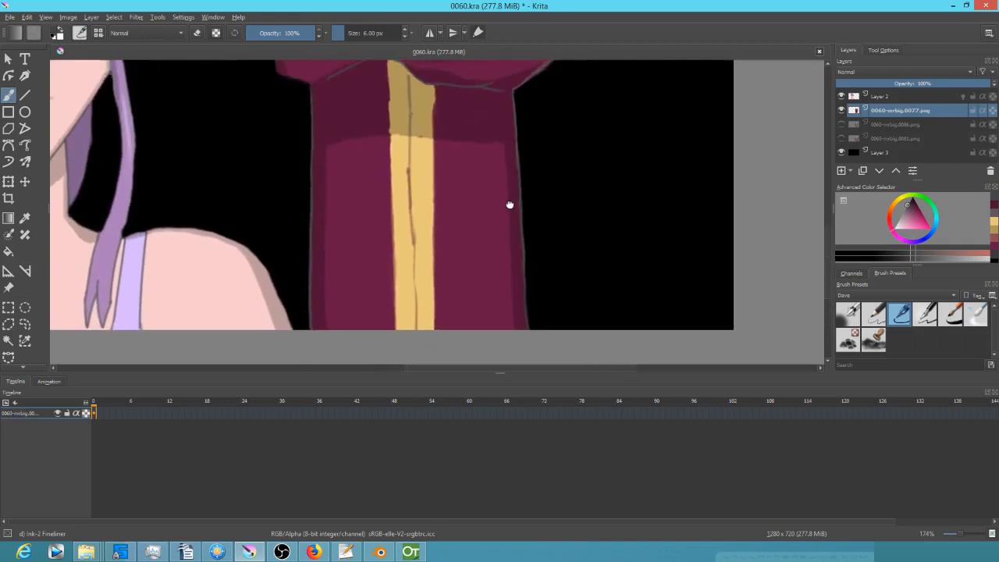
# Fill out and smooth the outer edge of the man's hair with its sampled dark grey.
pyautogui.moveTo(509, 202); pyautogui.dragTo(528, 342)
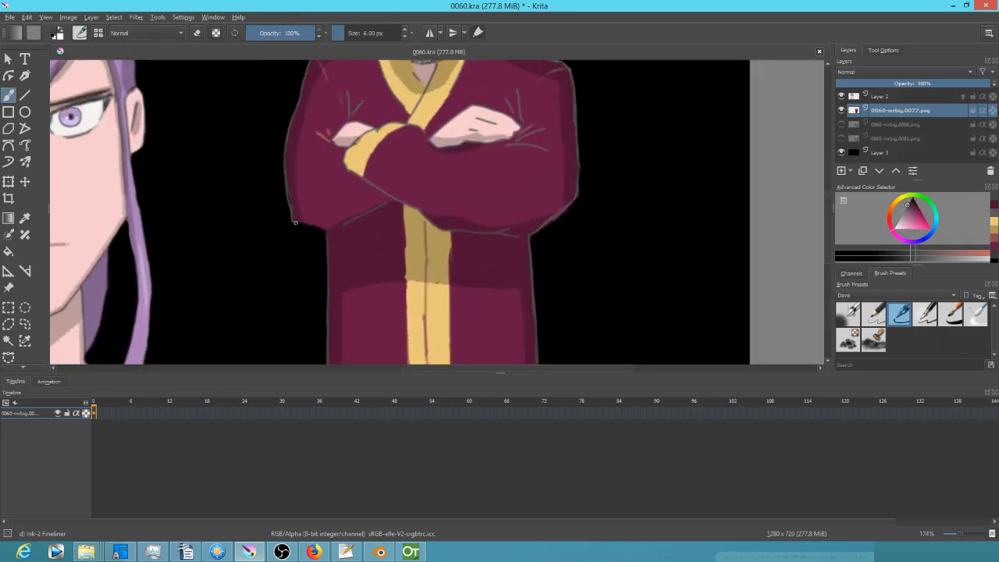
pyautogui.moveTo(554, 187); pyautogui.dragTo(563, 368)
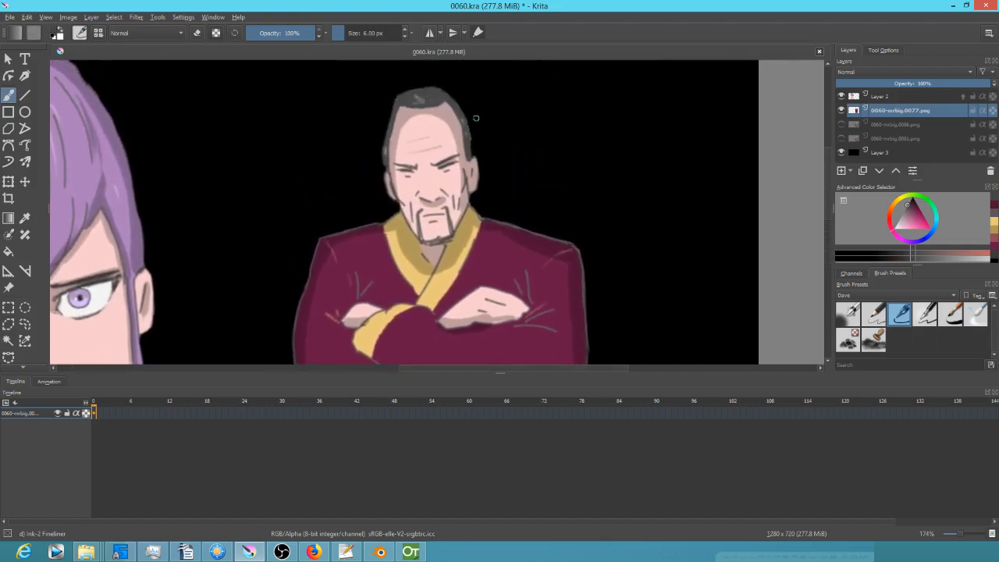
pyautogui.scroll(8, 475, 118)
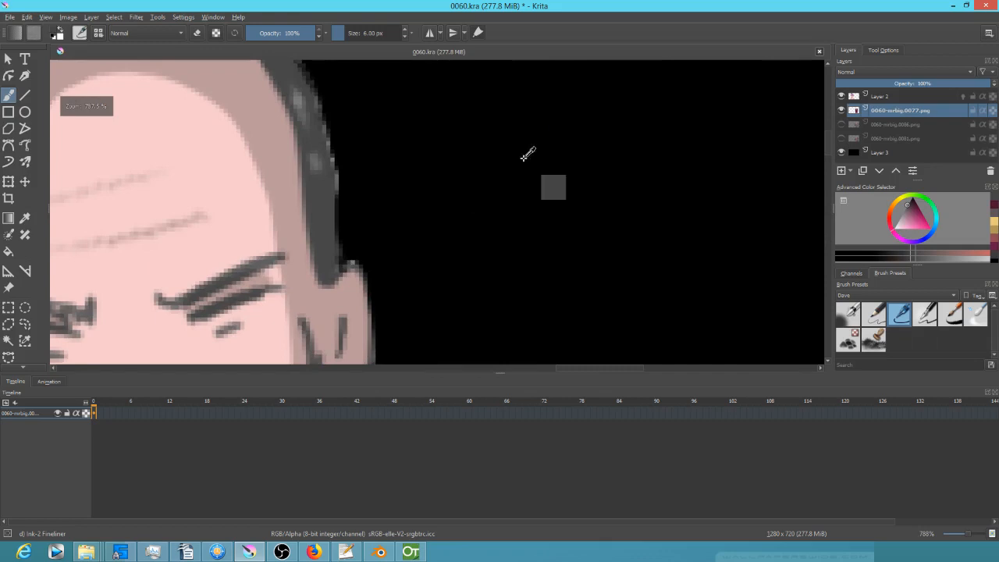
pyautogui.scroll(-4, 468, 196)
pyautogui.moveTo(231, 265)
pyautogui.mouseDown()
pyautogui.moveTo(230, 204)
pyautogui.moveTo(260, 104)
pyautogui.moveTo(318, 83)
pyautogui.moveTo(362, 86)
pyautogui.mouseUp()
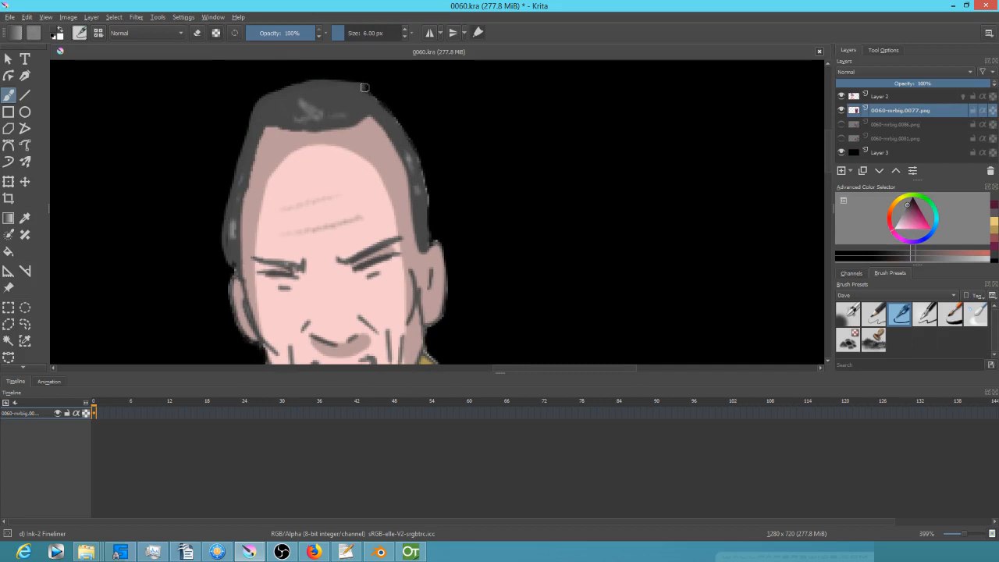
pyautogui.moveTo(379, 97)
pyautogui.mouseDown()
pyautogui.moveTo(414, 149)
pyautogui.moveTo(430, 225)
pyautogui.mouseUp()
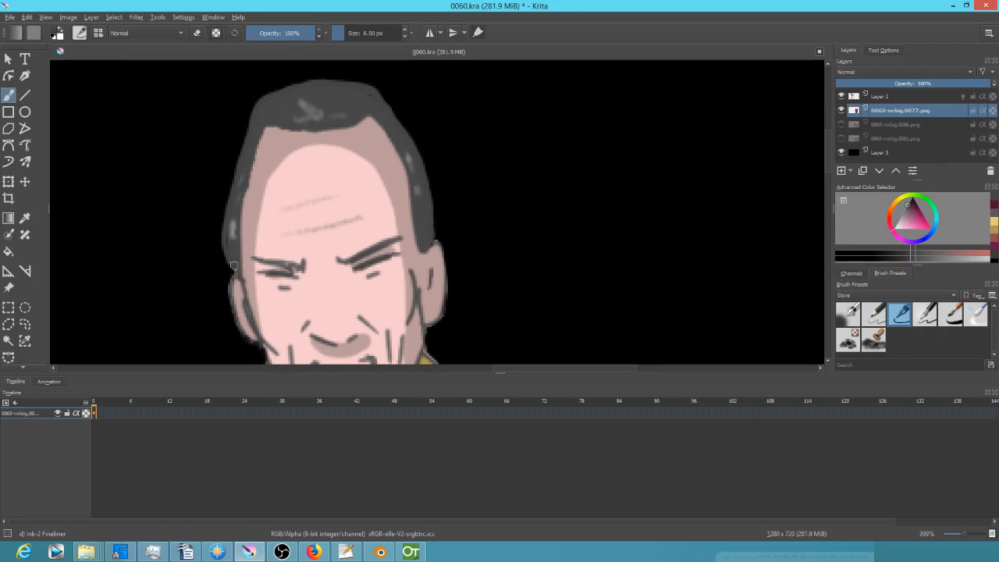
# Pick a slightly lighter grey and outline the man's hair over the top and down both sides.
pyautogui.click(905, 208)
pyautogui.click(905, 207)
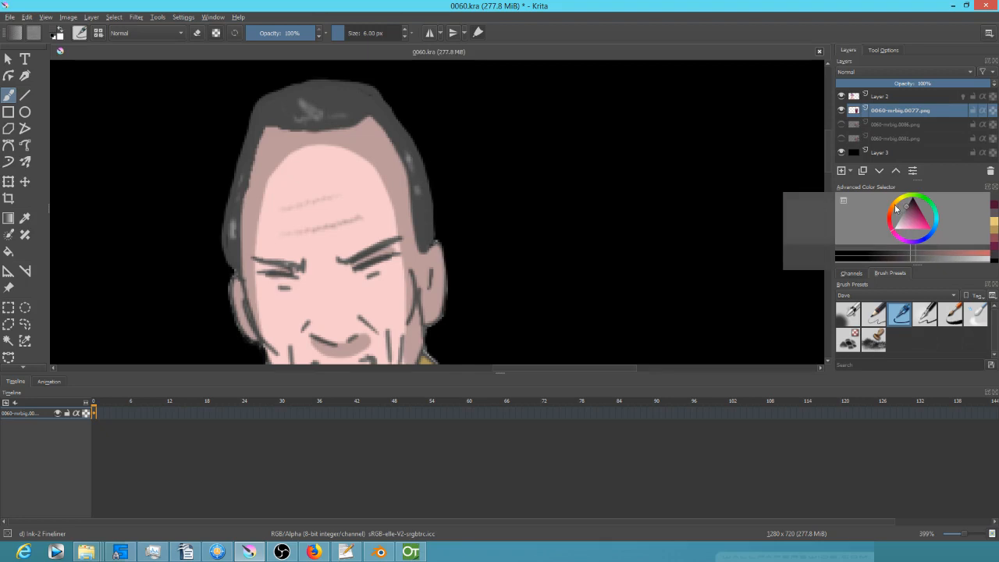
pyautogui.moveTo(246, 148); pyautogui.dragTo(226, 234)
pyautogui.moveTo(254, 110)
pyautogui.mouseDown()
pyautogui.moveTo(294, 86)
pyautogui.moveTo(367, 87)
pyautogui.mouseUp()
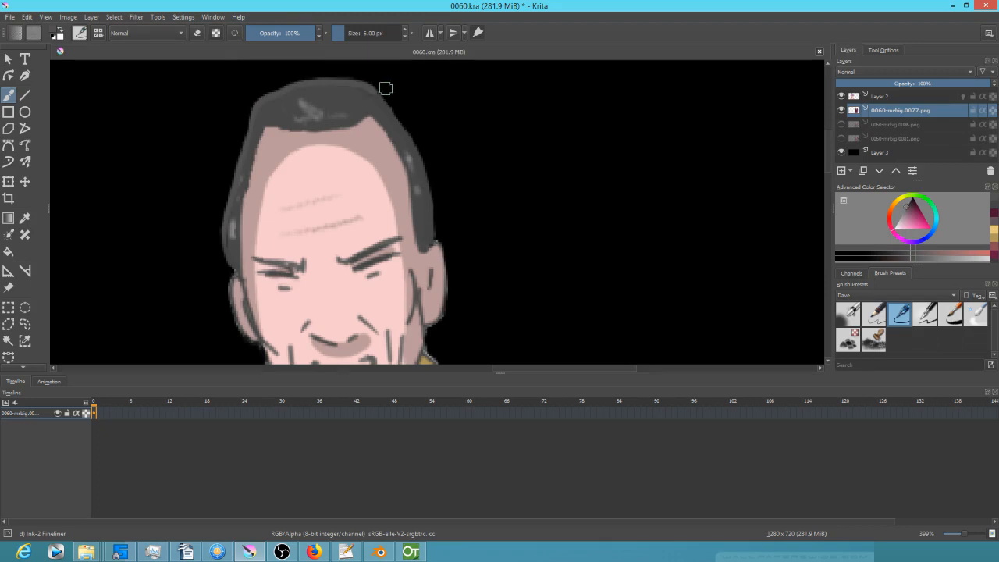
pyautogui.moveTo(412, 147); pyautogui.dragTo(436, 232)
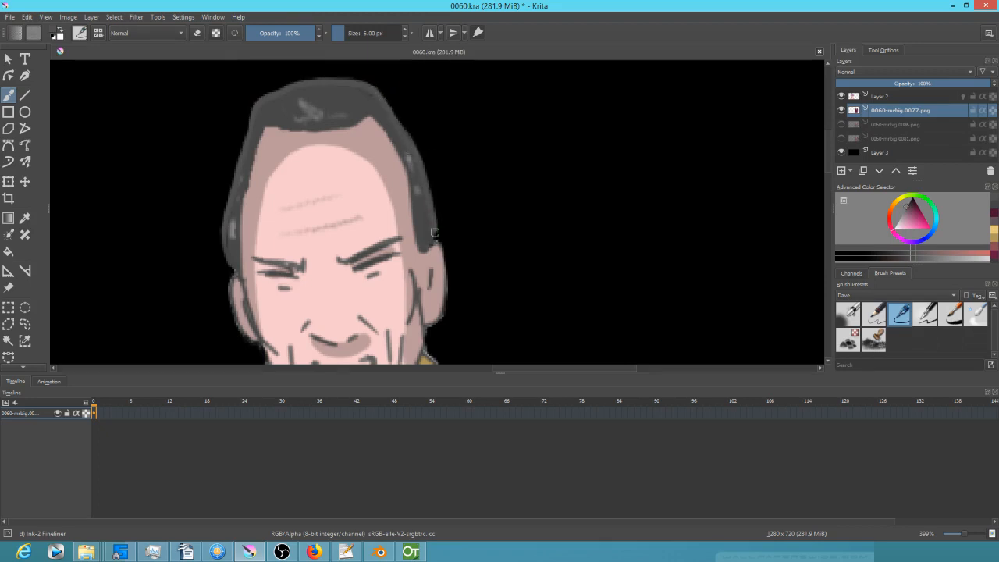
pyautogui.moveTo(252, 117); pyautogui.dragTo(229, 203)
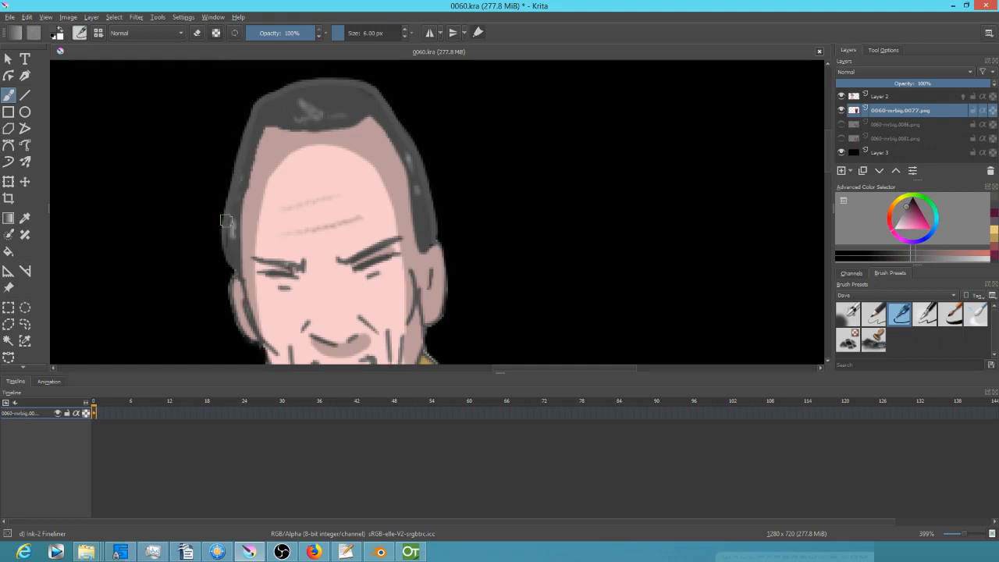
# Mirror the view to finish the hair outline and smooth the hairline with sampled skin shadow and dark hair grey.
pyautogui.press('m')
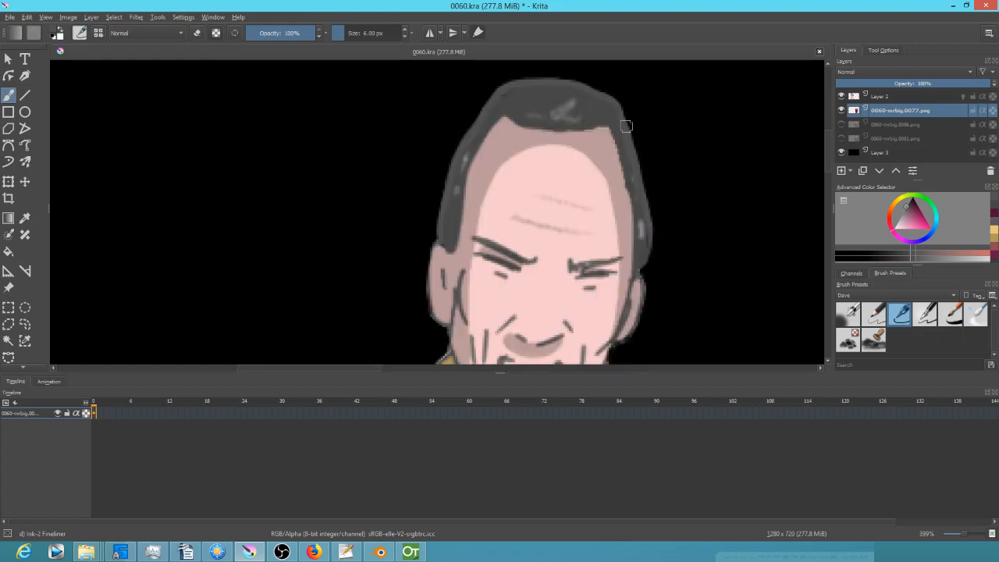
pyautogui.moveTo(637, 166); pyautogui.dragTo(648, 210)
pyautogui.keyDown('ctrl'); pyautogui.click(610, 148); pyautogui.keyUp('ctrl')
pyautogui.moveTo(610, 134); pyautogui.dragTo(630, 214)
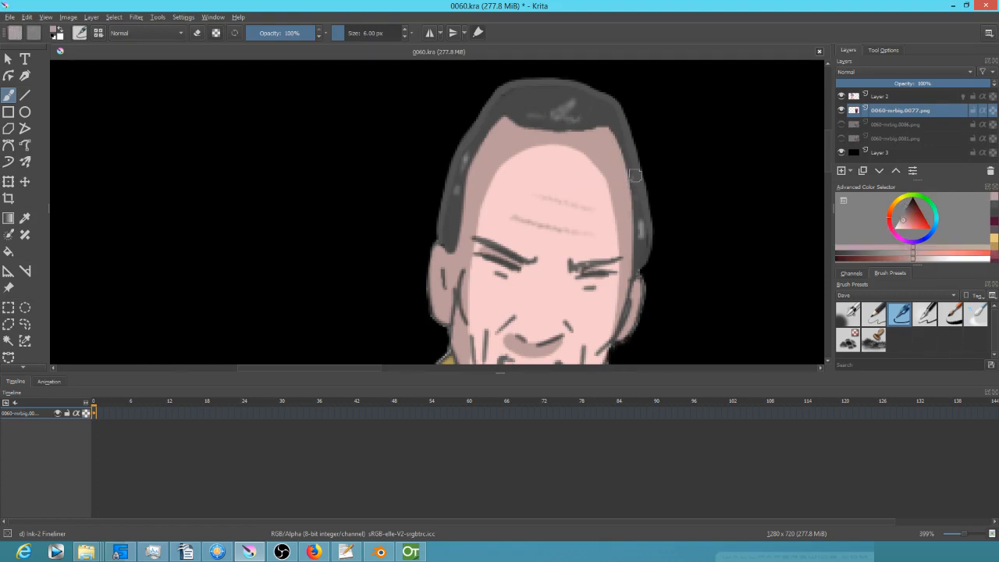
pyautogui.keyDown('ctrl'); pyautogui.click(621, 119); pyautogui.keyUp('ctrl')
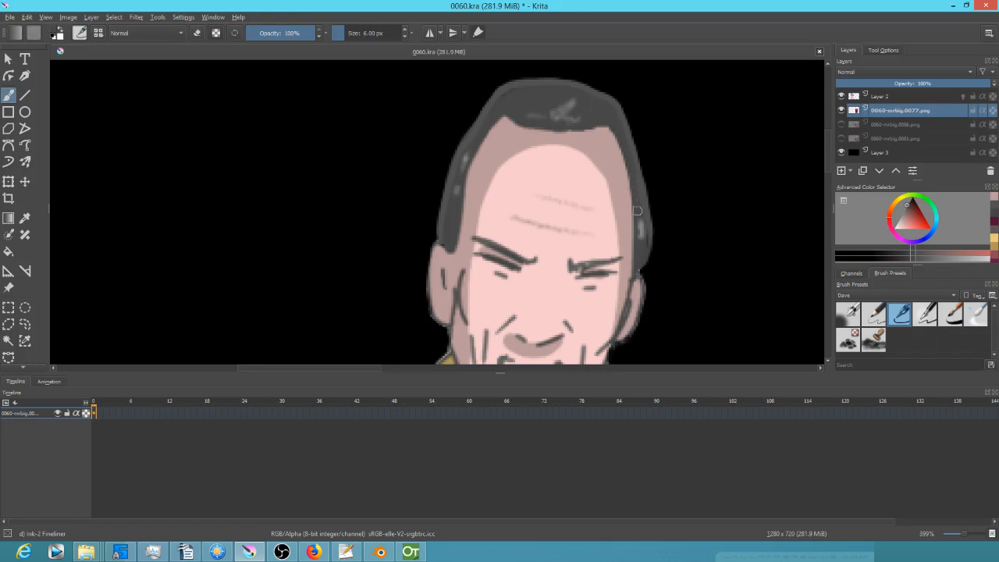
pyautogui.moveTo(636, 208); pyautogui.dragTo(638, 221)
pyautogui.moveTo(461, 207)
pyautogui.mouseDown()
pyautogui.moveTo(481, 147)
pyautogui.moveTo(523, 104)
pyautogui.moveTo(550, 128)
pyautogui.moveTo(609, 125)
pyautogui.moveTo(337, 123)
pyautogui.mouseUp()
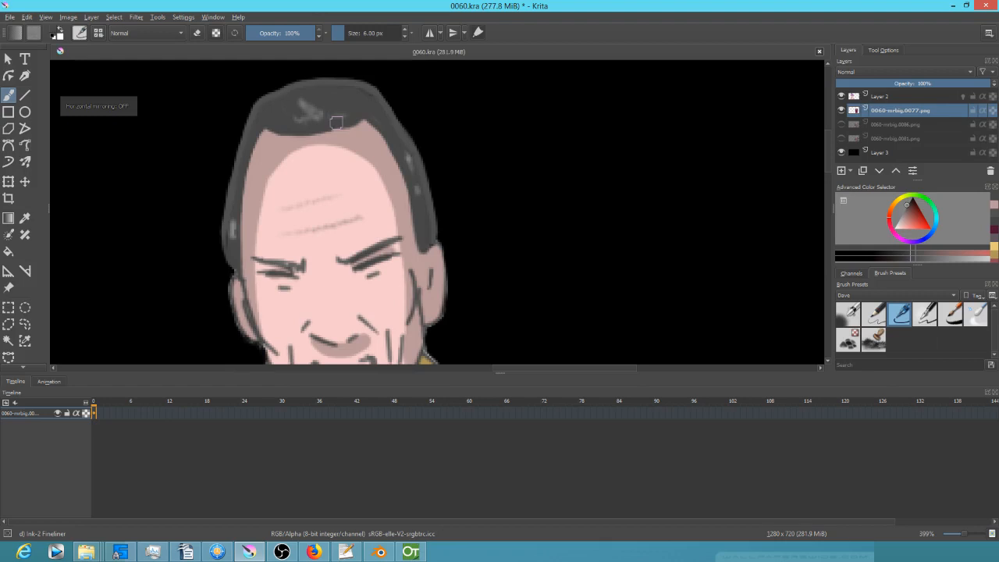
# Save the 0060.kra document.
pyautogui.scroll(-1, 562, 194)
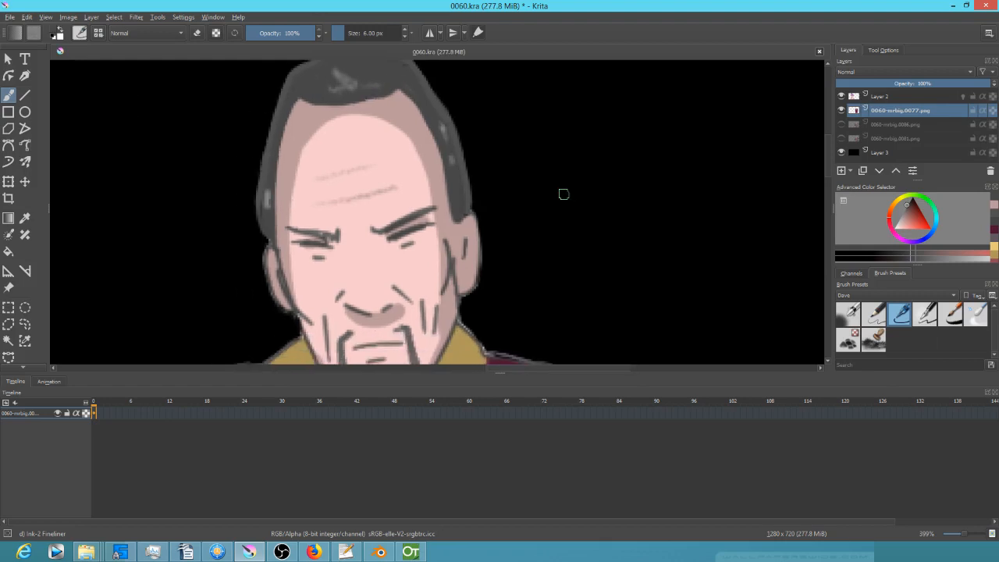
pyautogui.scroll(-4, 568, 222)
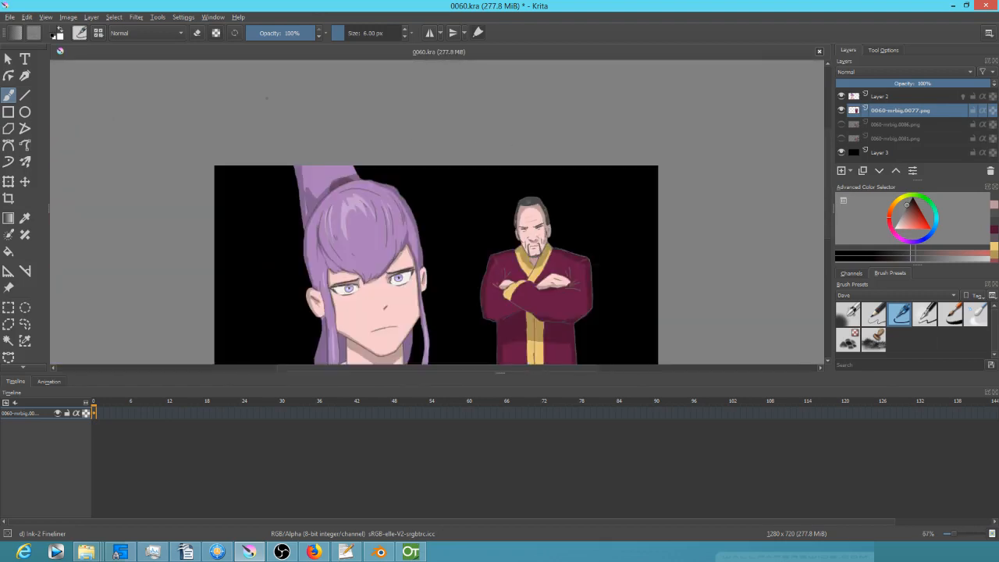
pyautogui.click(10, 16)
pyautogui.click(23, 66)
pyautogui.moveTo(657, 307); pyautogui.dragTo(614, 220)
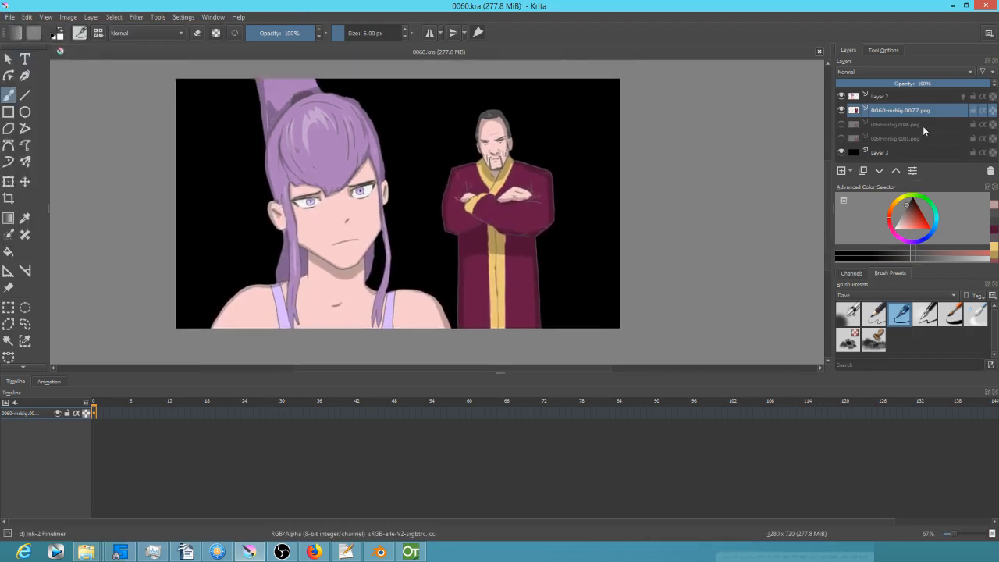
# Show the masked ninjas' layer 0060-mrbig.0086.png to check it against the robed man, and hide it again.
pyautogui.click(842, 125)
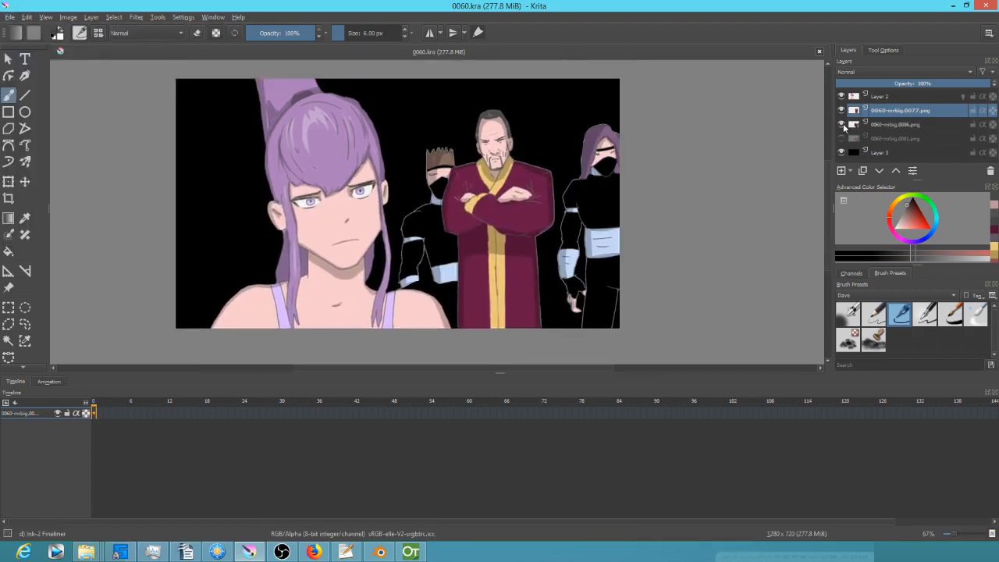
pyautogui.click(843, 123)
pyautogui.moveTo(843, 125)
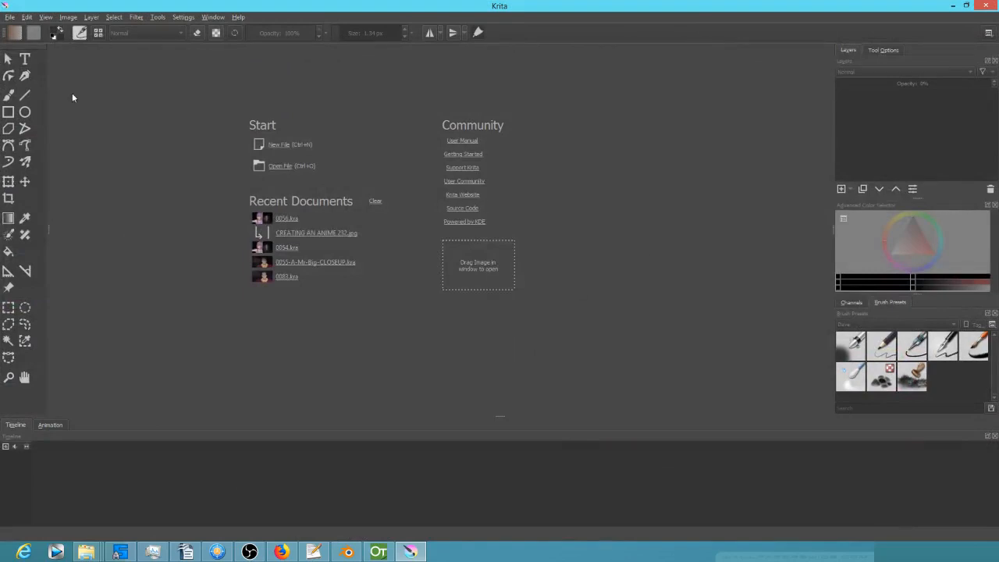
# Reopen the recent 0060.kra document and play its animation through once.
pyautogui.click(9, 17)
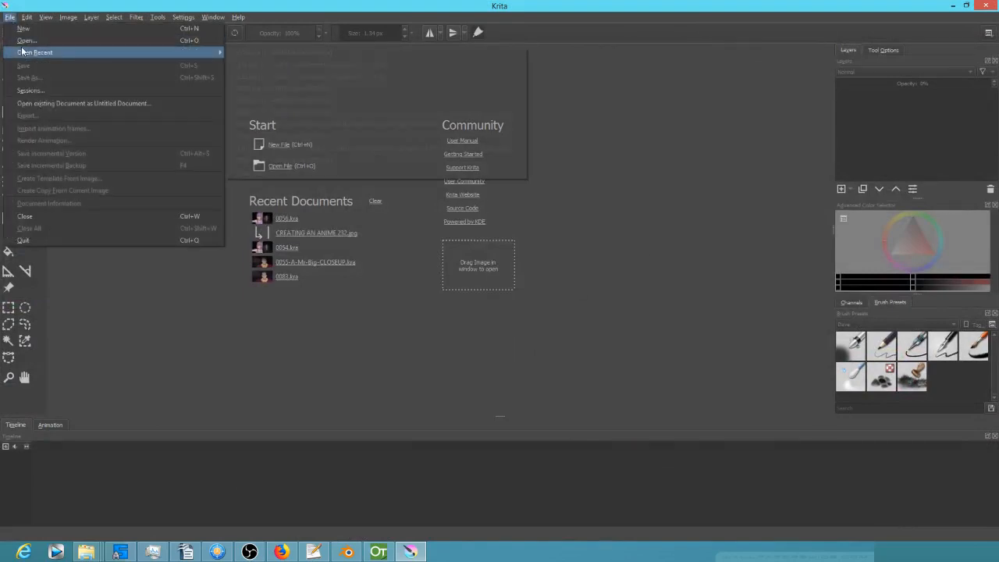
pyautogui.moveTo(23, 52)
pyautogui.click(340, 52)
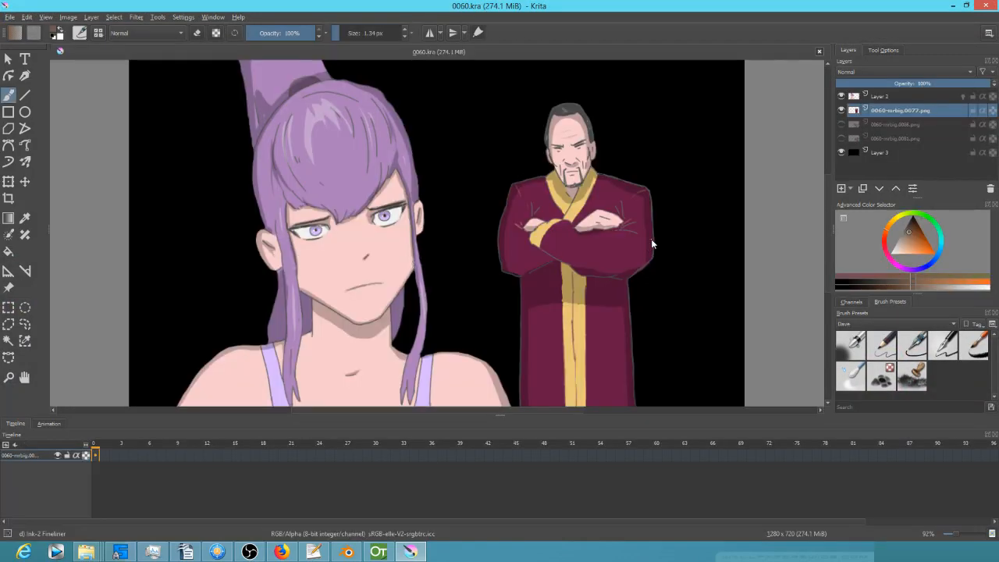
pyautogui.press('space')
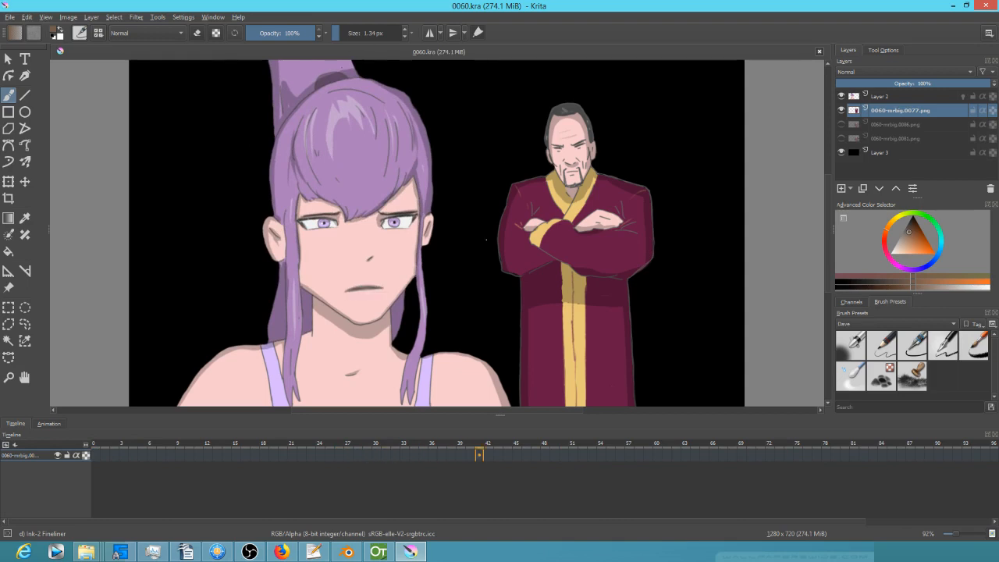
pyautogui.press('space')
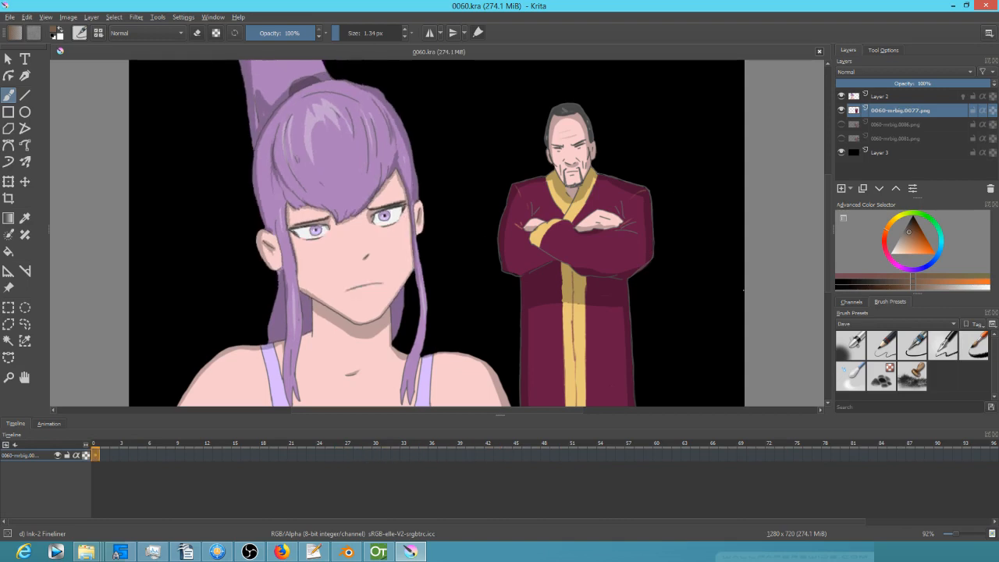
# Rename the purple-haired woman's layer to akari and the robed man's layer to mr big.
pyautogui.click(887, 97)
pyautogui.doubleClick(891, 97)
pyautogui.write('dkari')
pyautogui.press('Return')
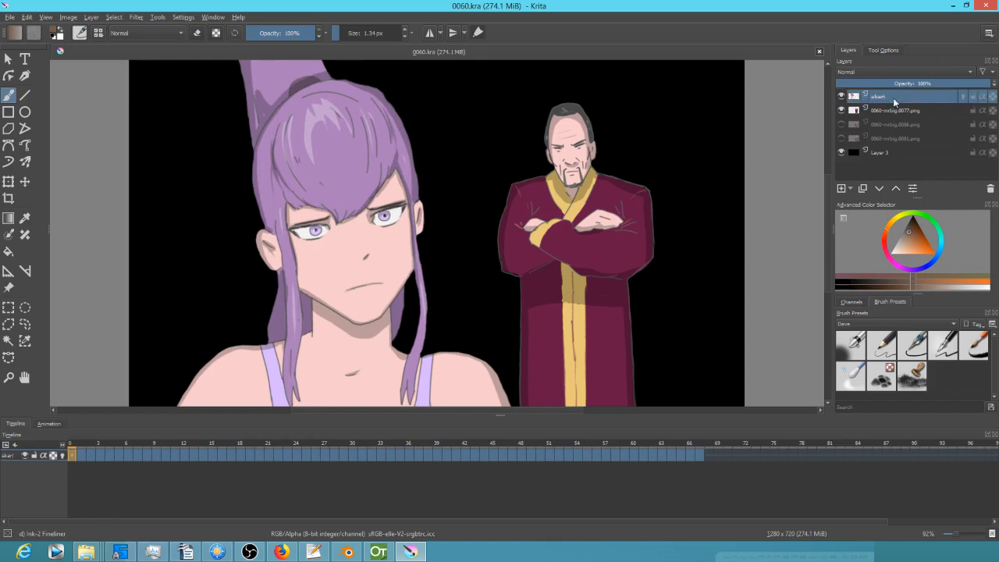
pyautogui.doubleClick(890, 108)
pyautogui.write('mr big')
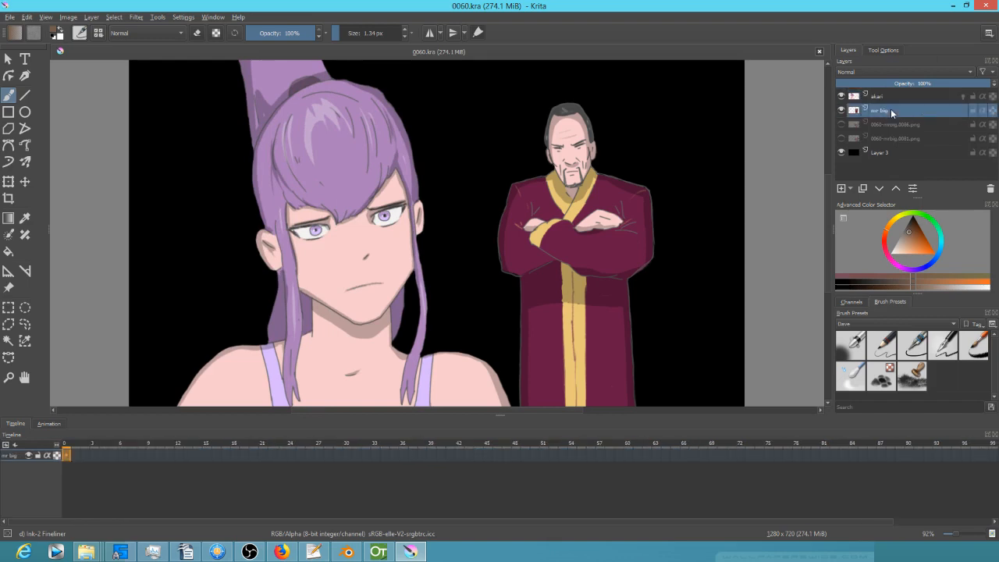
# Make the akari layer active and save the document.
pyautogui.click(892, 96)
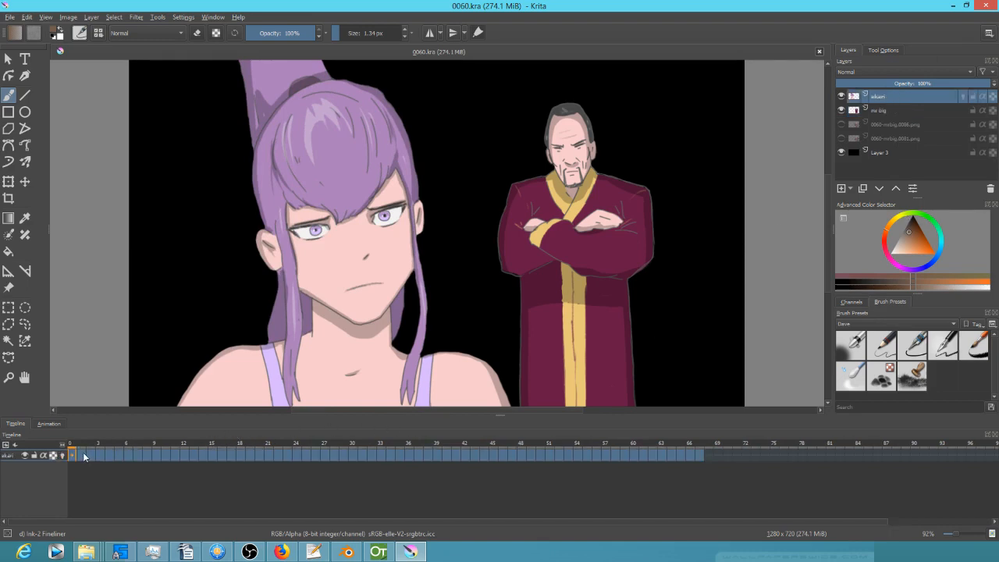
pyautogui.click(10, 17)
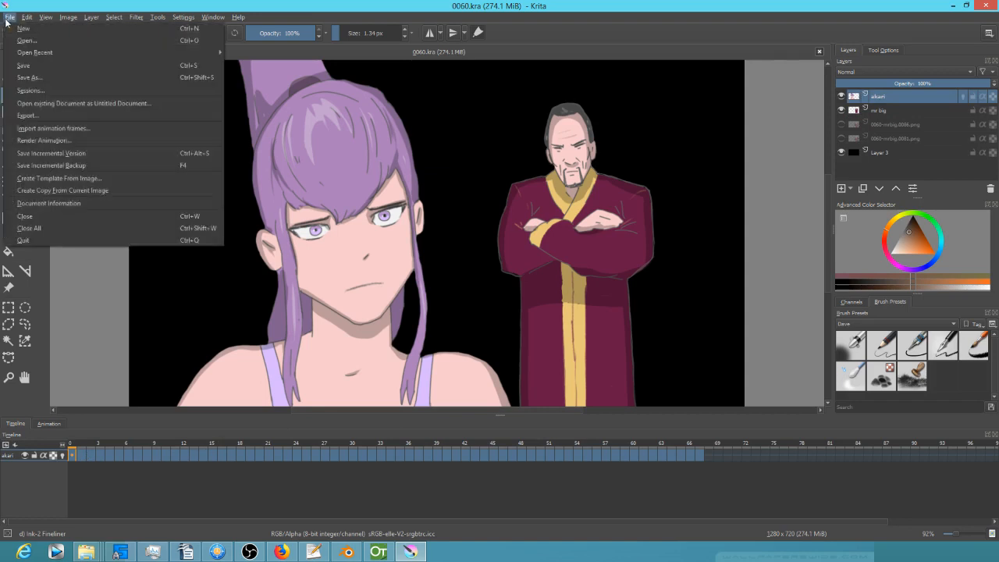
pyautogui.click(15, 64)
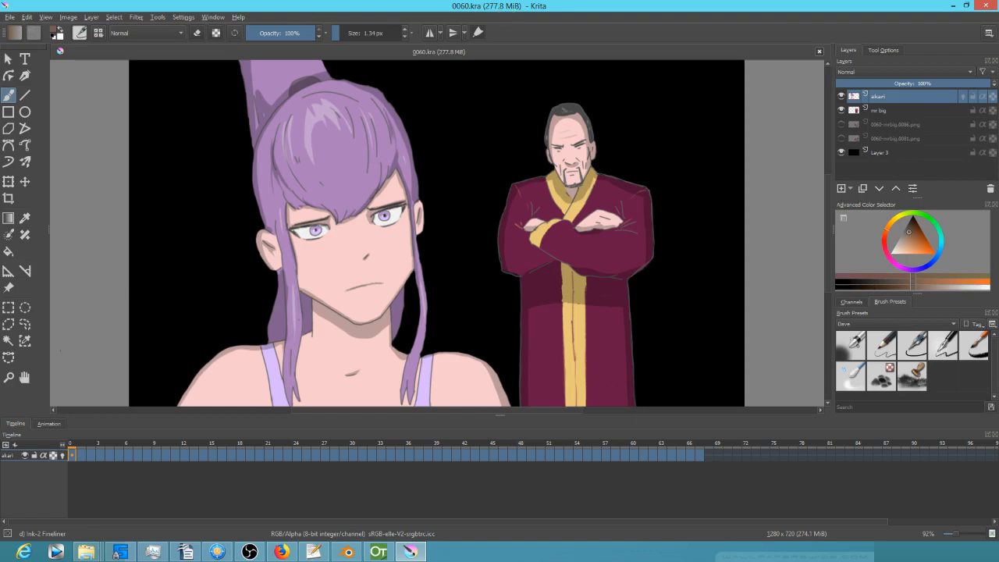
# Remove the repeated keyframes 1 to 17 from the akari layer.
pyautogui.click(79, 457)
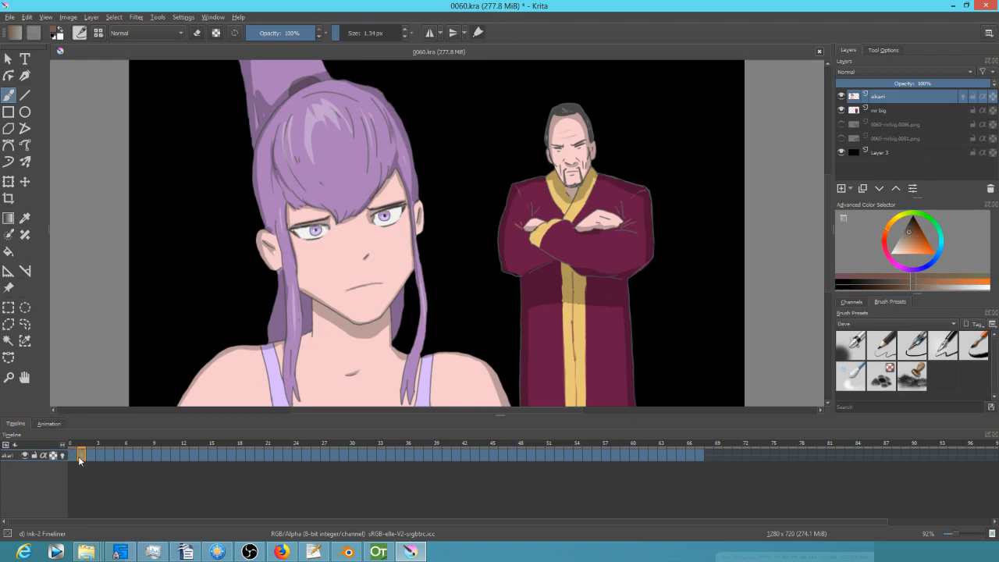
pyautogui.moveTo(85, 446)
pyautogui.mouseDown()
pyautogui.moveTo(303, 450)
pyautogui.moveTo(234, 450)
pyautogui.mouseUp()
pyautogui.keyDown('shift'); pyautogui.click(82, 456); pyautogui.keyUp('shift')
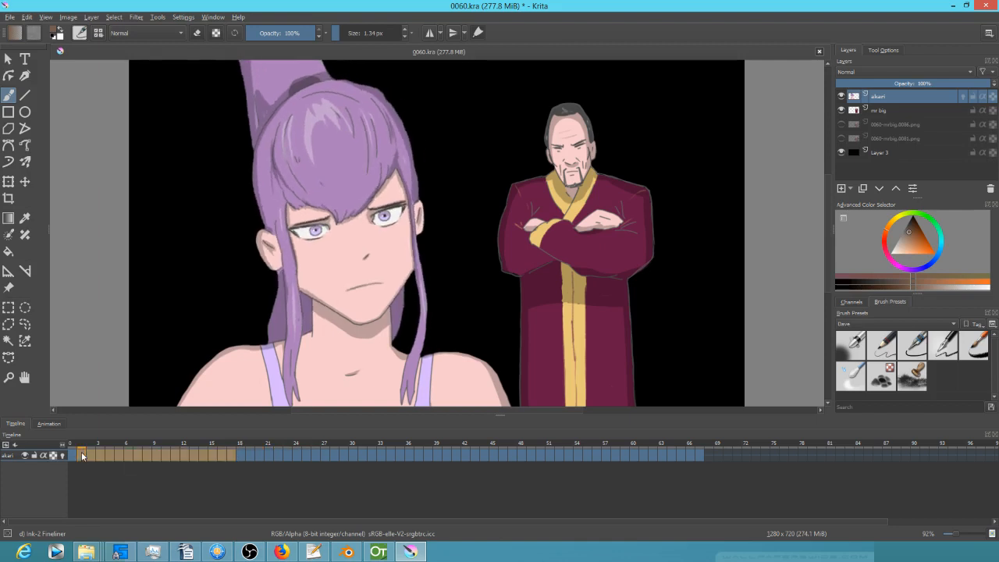
# Compare the akari drawings from frame 18 onward and remove the repeated keyframes 19 and 21.
pyautogui.click(248, 455)
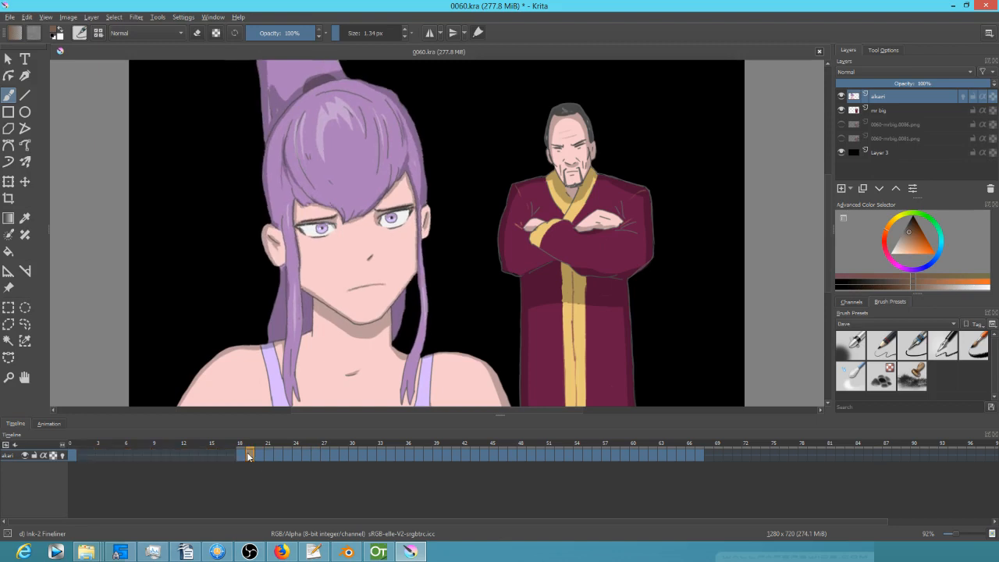
pyautogui.press('Delete')
pyautogui.click(259, 454)
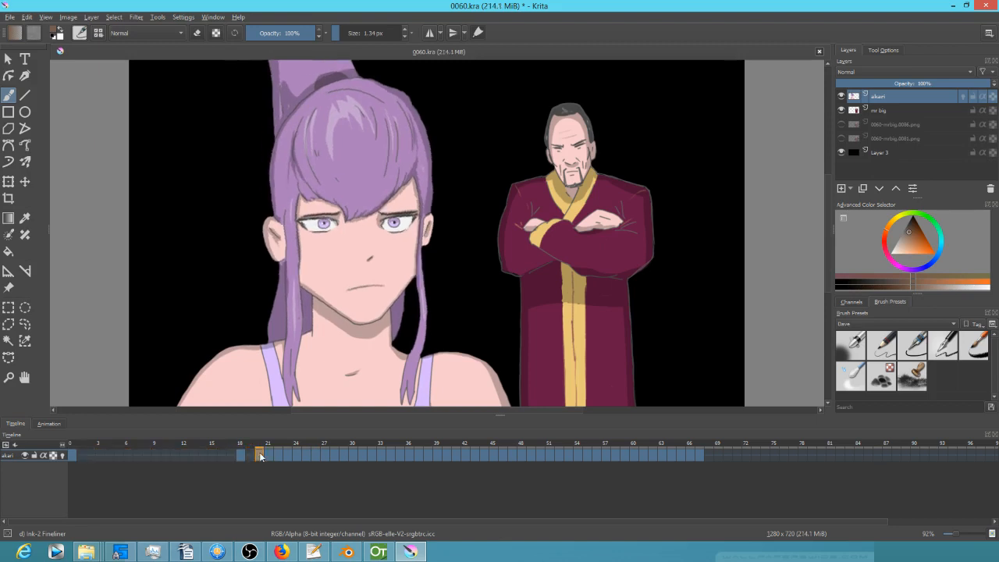
pyautogui.click(270, 454)
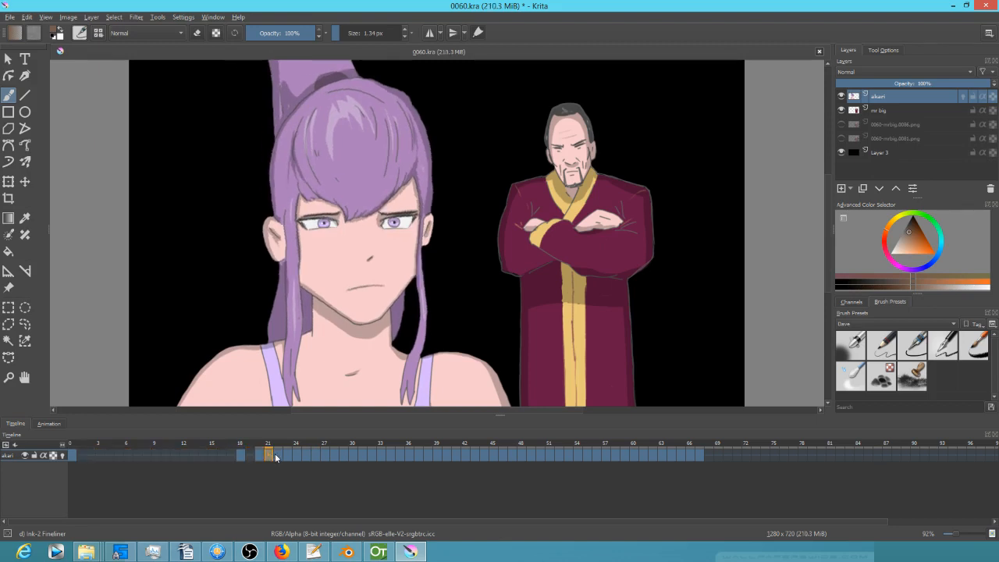
pyautogui.click(259, 455)
pyautogui.click(241, 455)
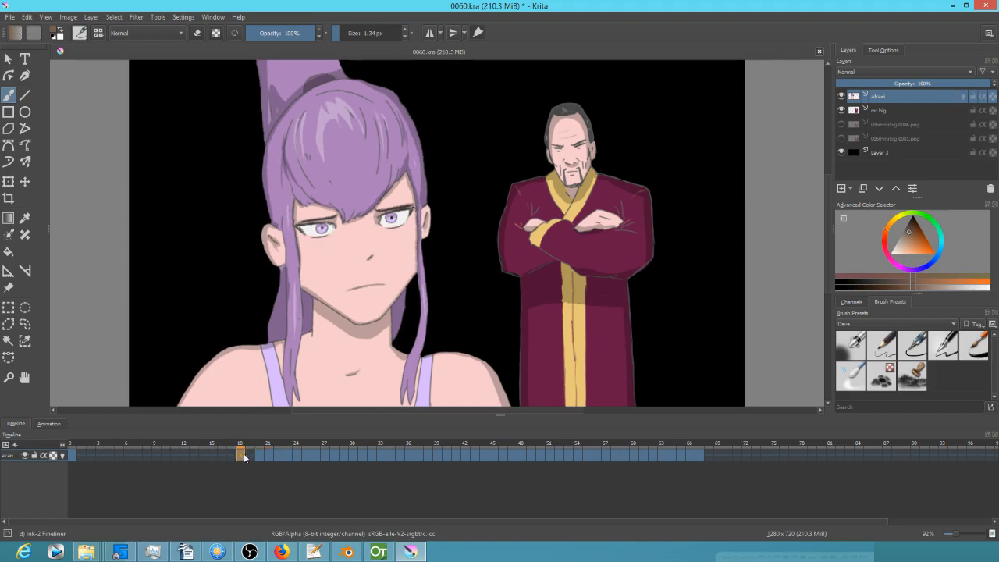
pyautogui.click(261, 457)
pyautogui.moveTo(269, 457); pyautogui.dragTo(288, 459)
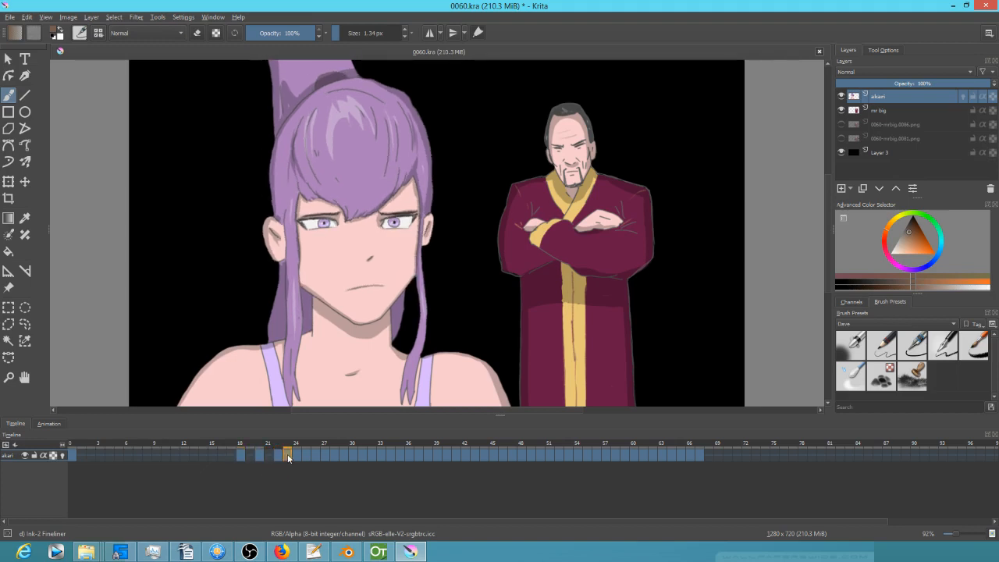
# Try removing akari's keyframes from 23 to 67, play the animation, and undo the removal.
pyautogui.keyDown('shift'); pyautogui.click(701, 455); pyautogui.keyUp('shift')
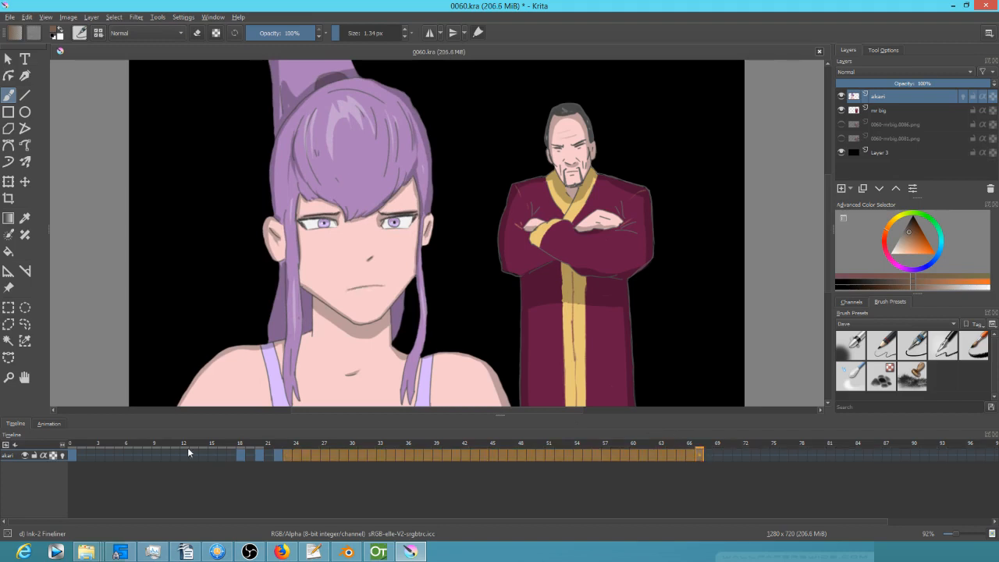
pyautogui.click(70, 446)
pyautogui.press('space')
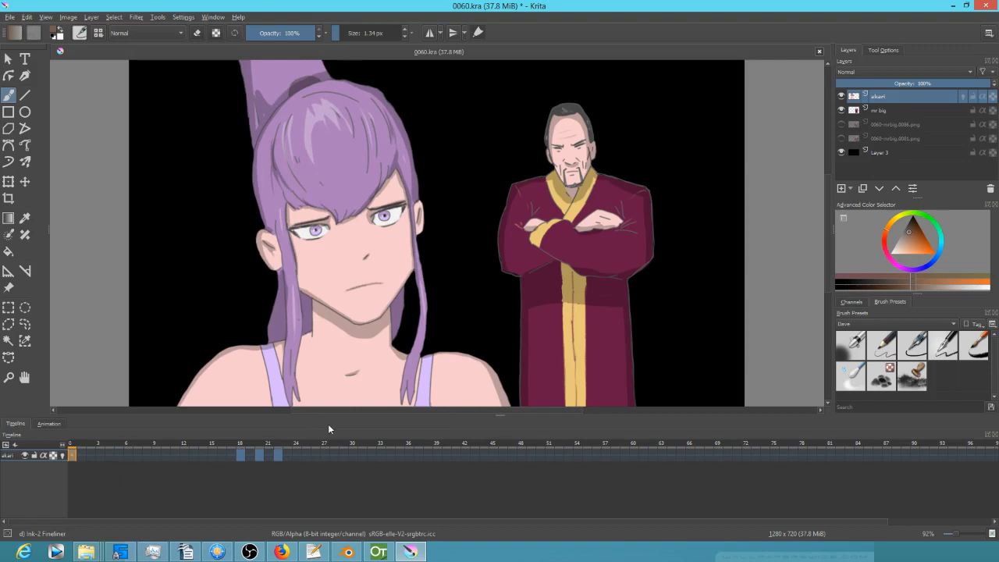
pyautogui.hotkey('ctrl', 'z')
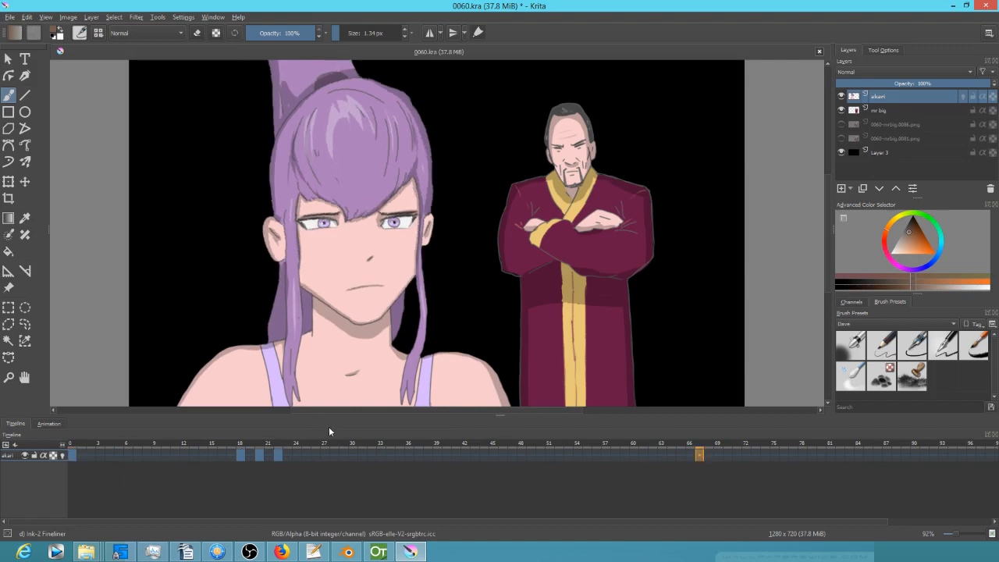
pyautogui.hotkey('ctrl', 'z')
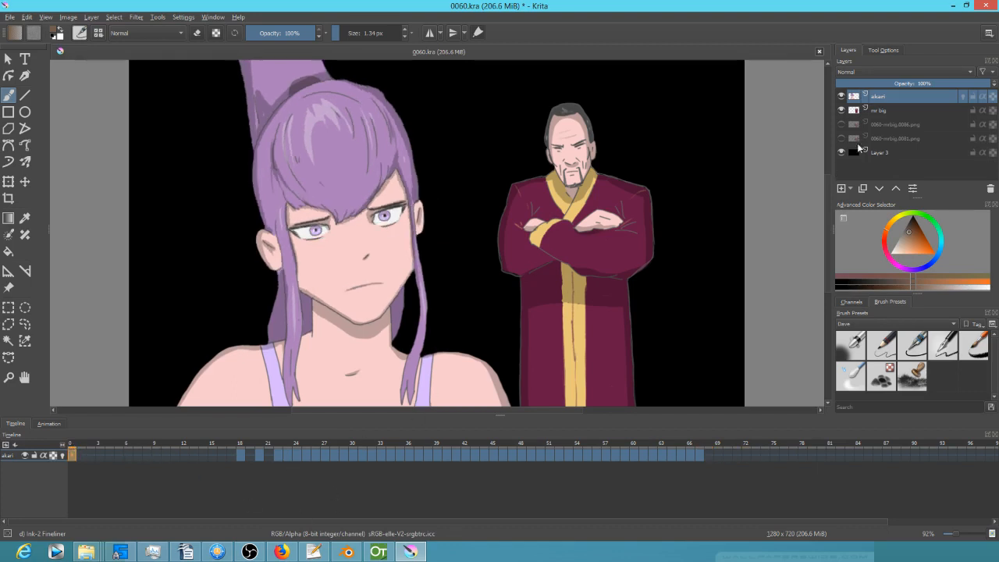
# Duplicate the akari layer, hide the copy and make the original akari layer active.
pyautogui.click(862, 189)
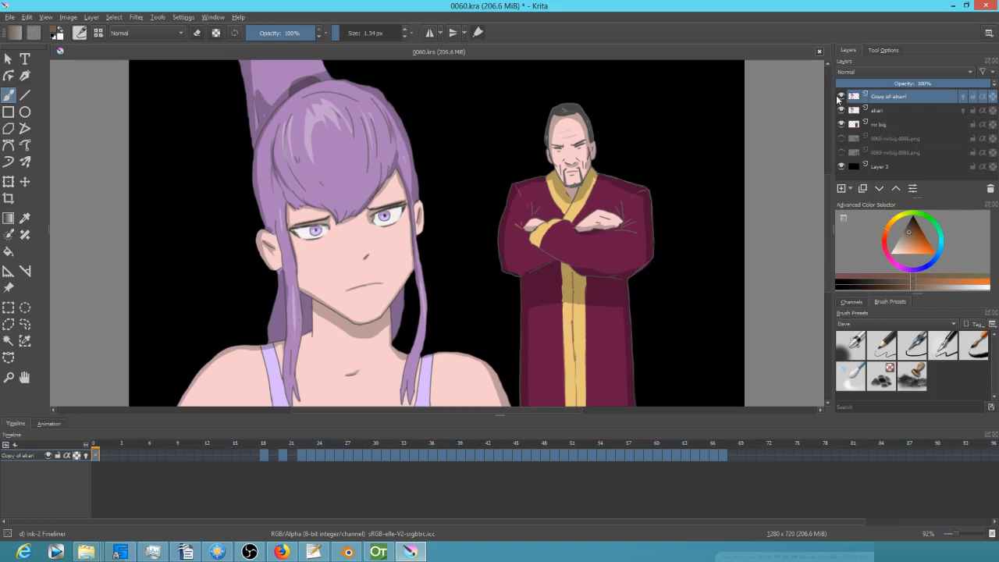
pyautogui.click(840, 97)
pyautogui.click(871, 114)
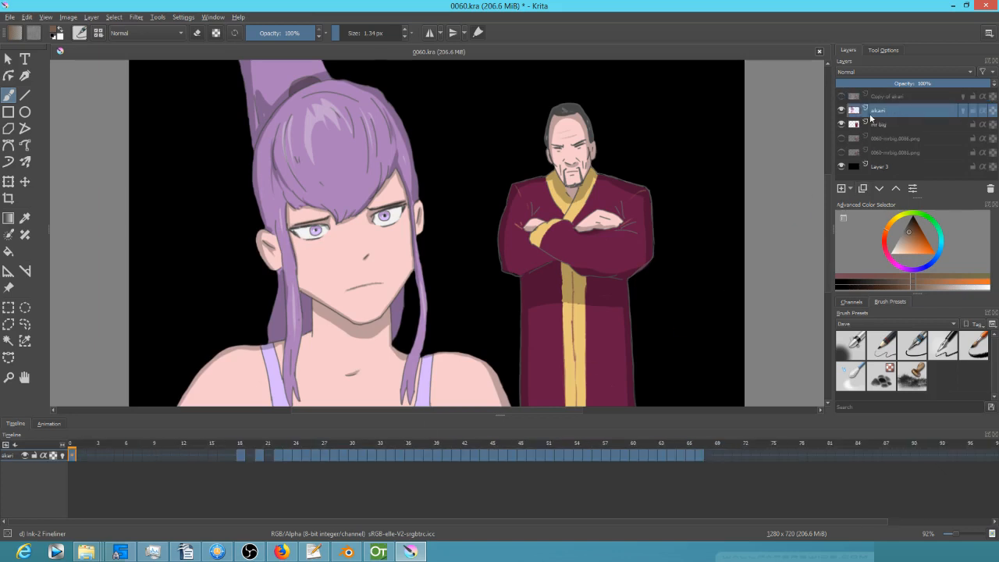
# Remove keyframes 23 to 67 from the original akari layer.
pyautogui.click(288, 455)
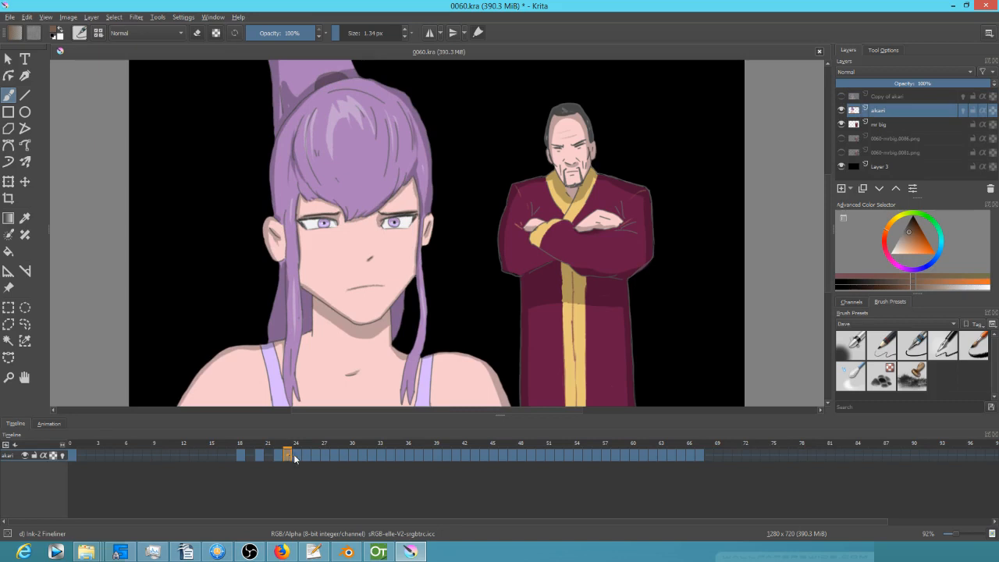
pyautogui.keyDown('shift'); pyautogui.click(699, 454); pyautogui.keyUp('shift')
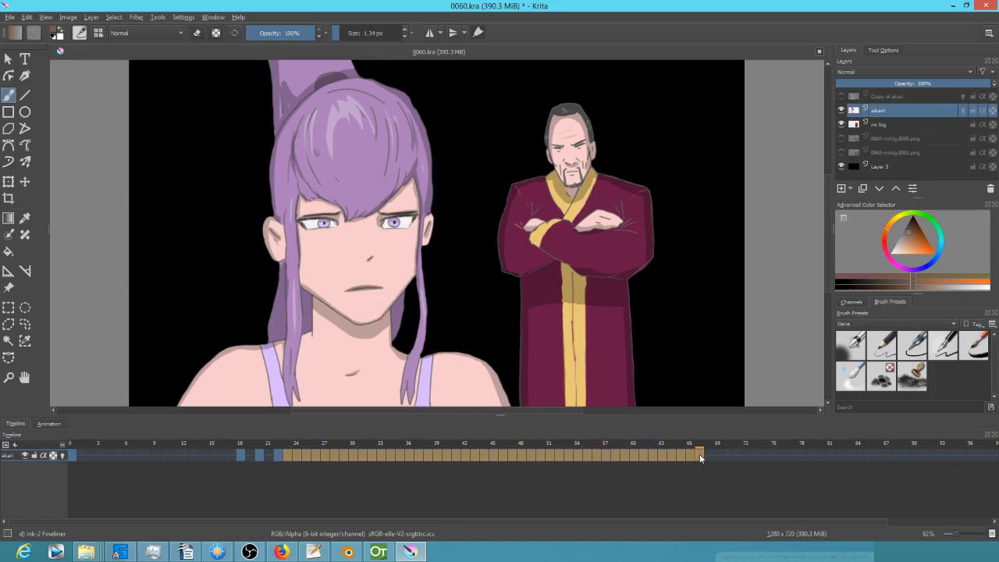
pyautogui.press('Delete')
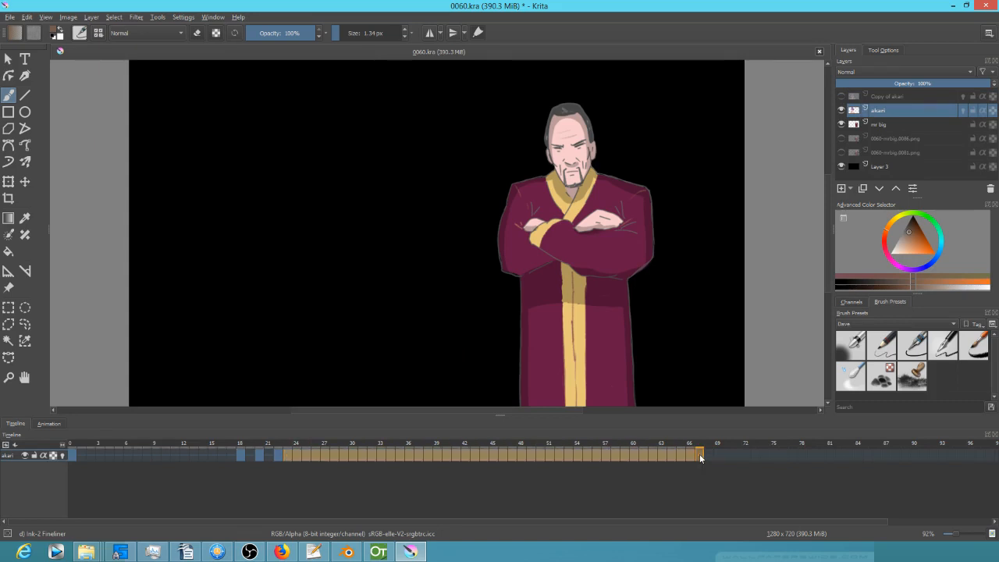
pyautogui.hotkey('ctrl', 'z')
pyautogui.press('Delete')
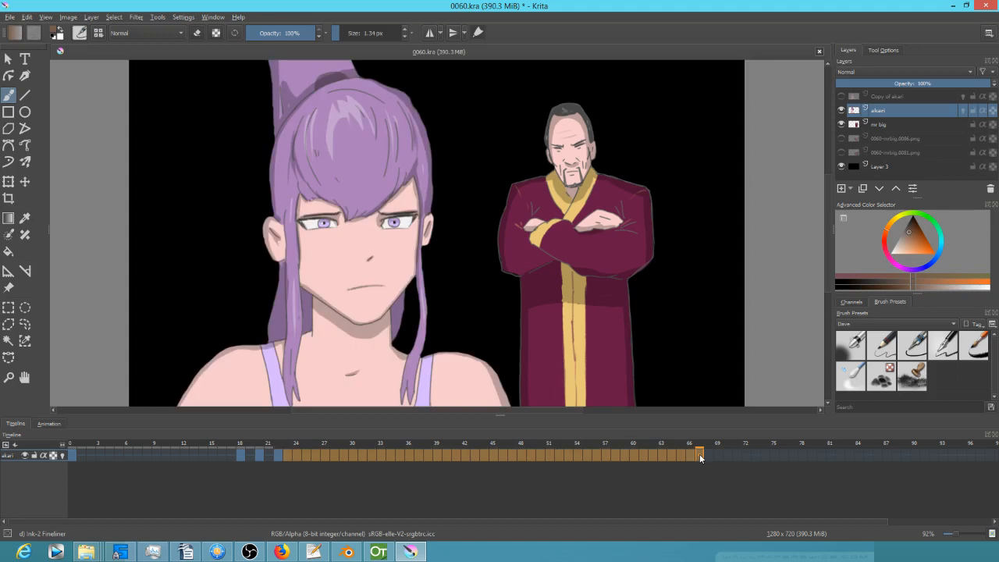
# At frame 22, paint over akari's mouth with her sampled skin colour using the Ink-2 Fineliner at 37.80 px.
pyautogui.click(278, 457)
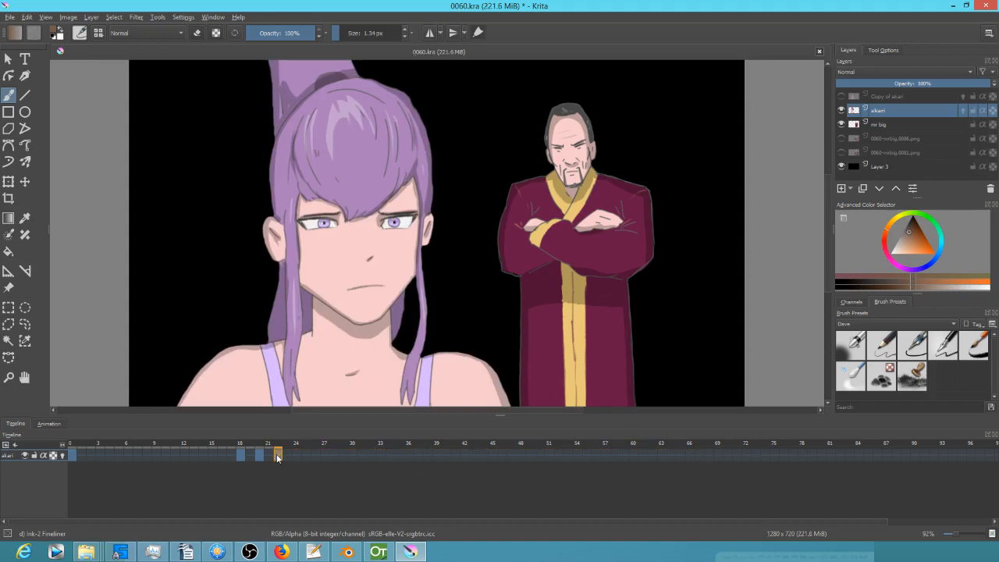
pyautogui.scroll(3, 316, 332)
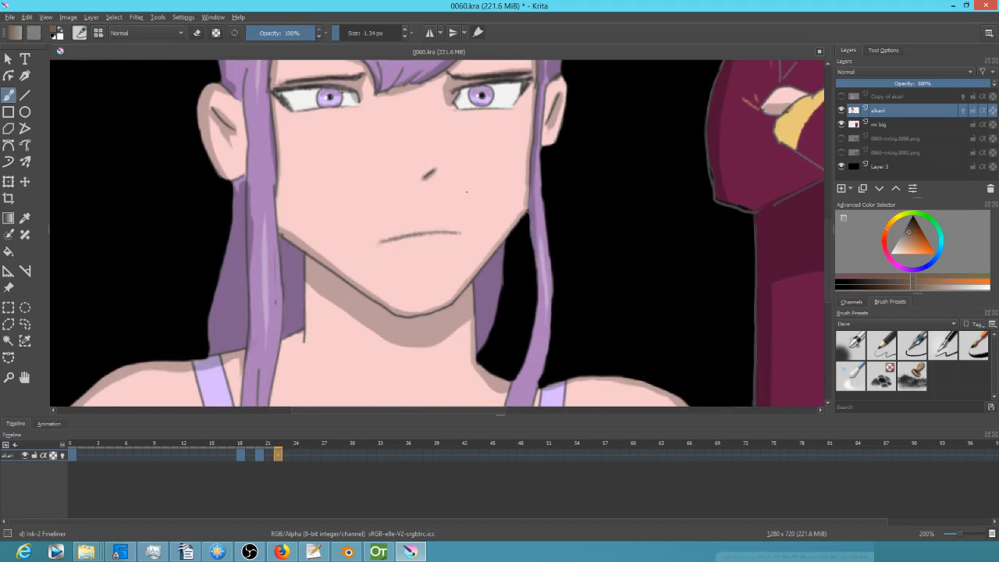
pyautogui.keyDown('ctrl'); pyautogui.click(460, 220); pyautogui.keyUp('ctrl')
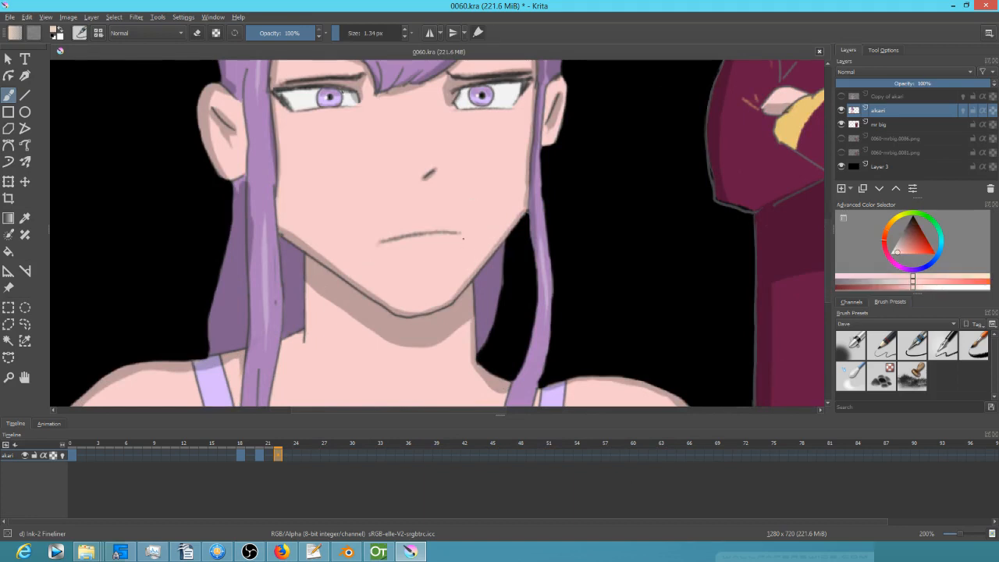
pyautogui.click(912, 344)
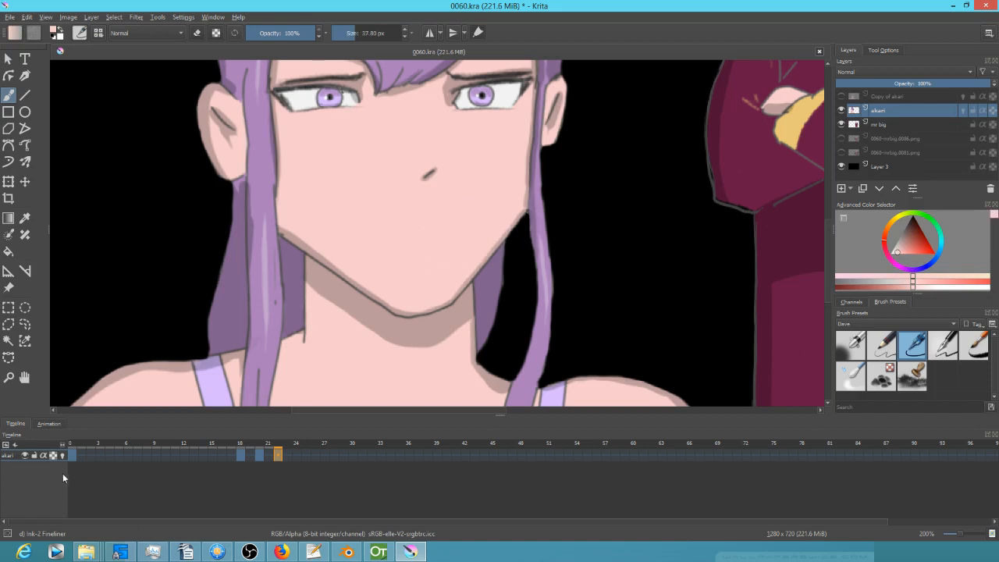
# Play the animation from before the head turn to check akari's movement with the mouth painted out.
pyautogui.click(175, 455)
pyautogui.press('space')
pyautogui.press('space')
# Return to frame 22, make the Copy of akari layer active and show it.
pyautogui.click(278, 455)
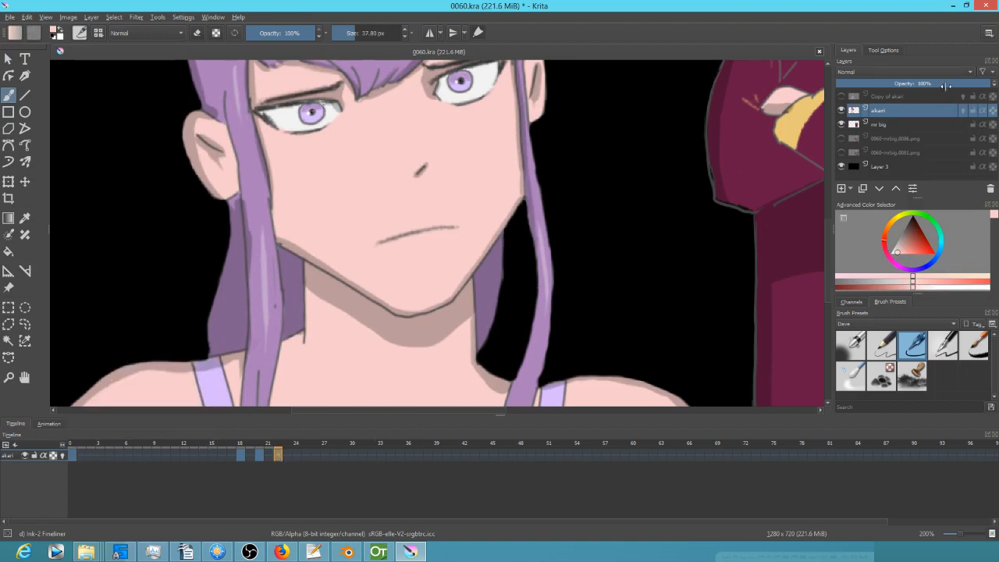
pyautogui.click(885, 96)
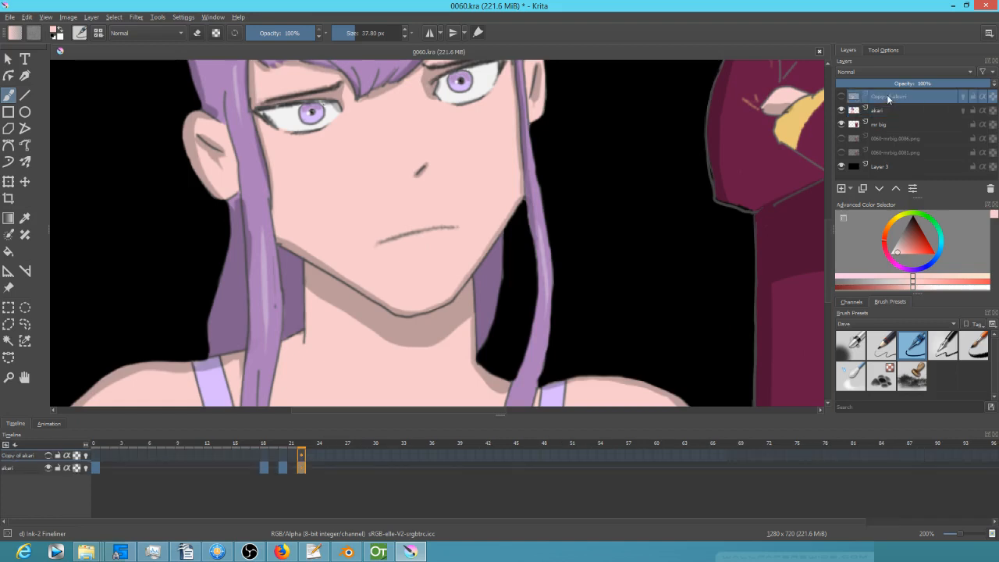
pyautogui.click(841, 96)
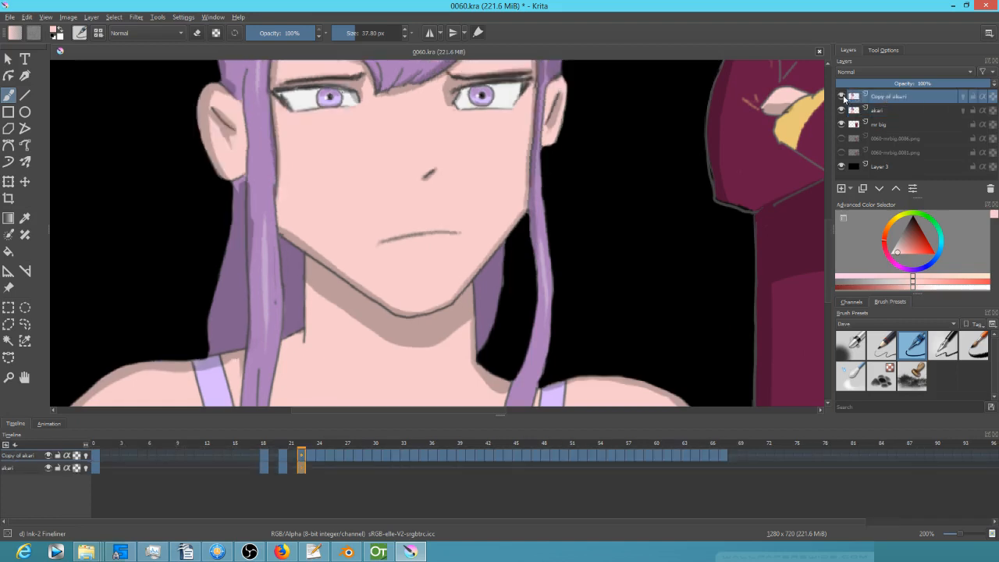
# Remove keyframes 0 to 20 from the Copy of akari layer.
pyautogui.click(284, 455)
pyautogui.keyDown('shift'); pyautogui.click(95, 457); pyautogui.keyUp('shift')
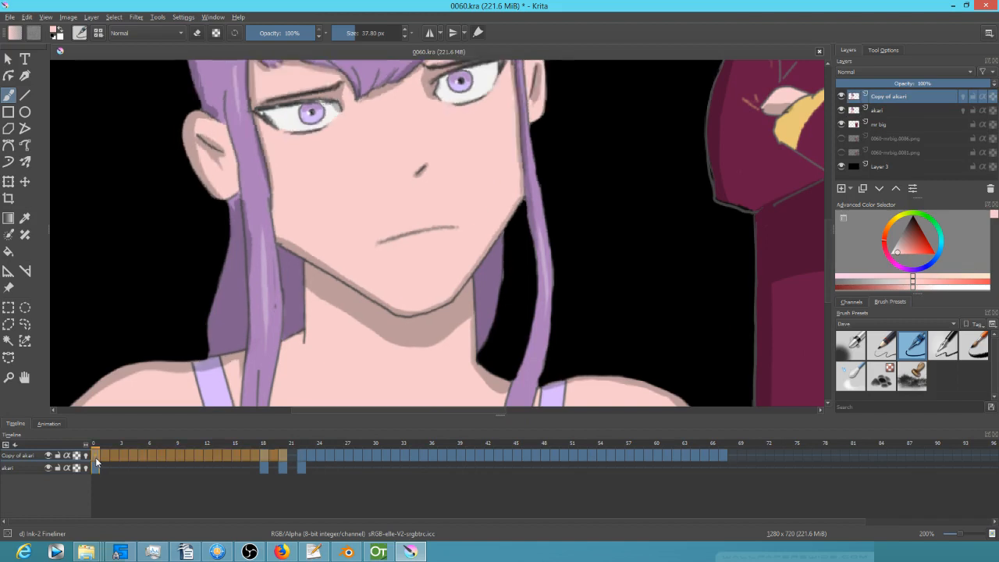
pyautogui.moveTo(97, 458); pyautogui.dragTo(316, 458)
# Remove the repeated keyframes 23 to 26 and 28 to 29 from the Copy of akari layer.
pyautogui.click(392, 451)
pyautogui.moveTo(389, 447)
pyautogui.mouseDown()
pyautogui.moveTo(315, 438)
pyautogui.moveTo(347, 439)
pyautogui.mouseUp()
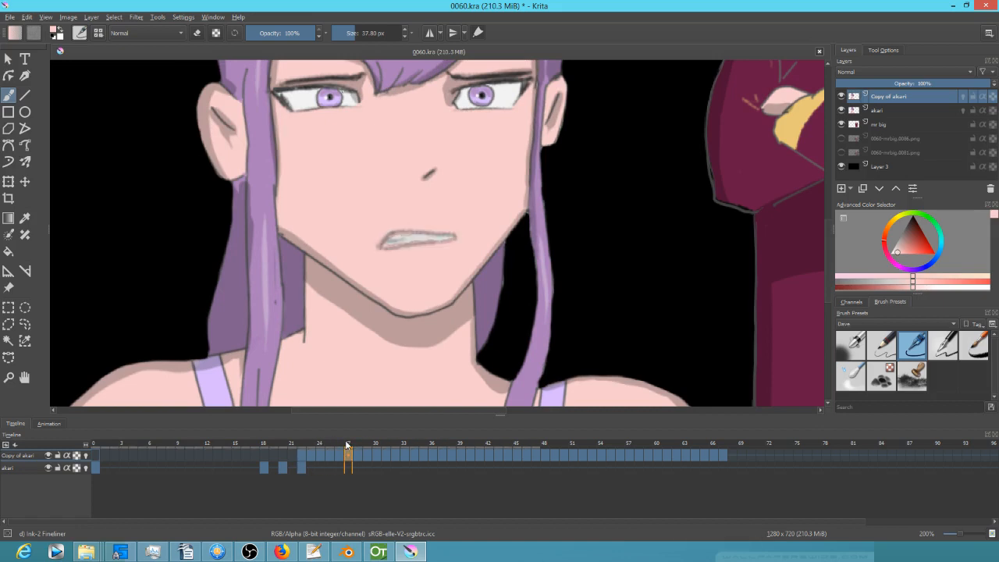
pyautogui.click(339, 453)
pyautogui.moveTo(313, 456); pyautogui.dragTo(383, 459)
pyautogui.click(357, 456)
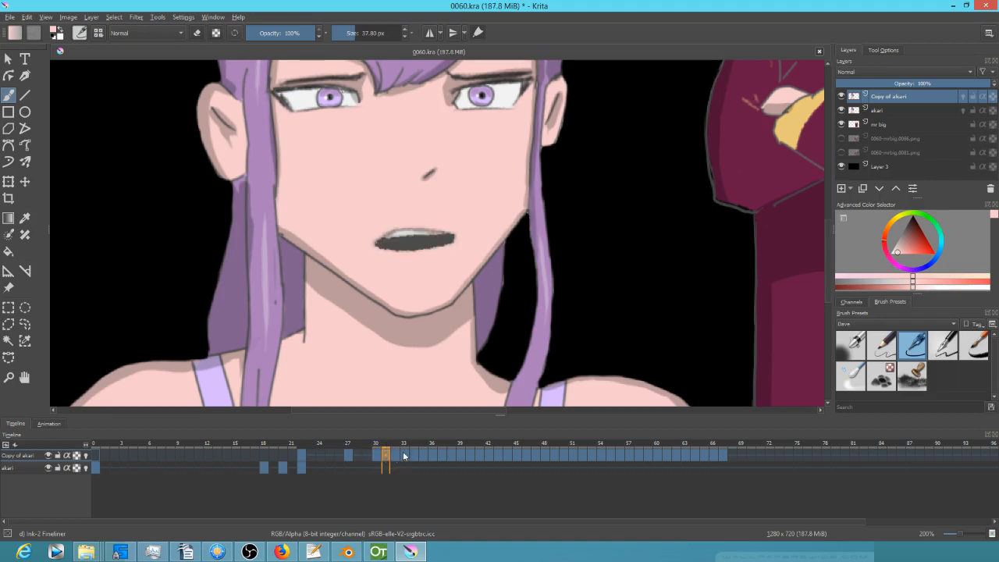
# Play back the mouth movement and remove the repeated keyframes 31 and 32 from the Copy of akari layer.
pyautogui.press('space')
pyautogui.press('space')
pyautogui.moveTo(389, 445); pyautogui.dragTo(404, 445)
pyautogui.click(388, 458)
pyautogui.keyDown('shift'); pyautogui.click(395, 458); pyautogui.keyUp('shift')
pyautogui.click(403, 458)
# Check the frames after 33 and remove keyframes 34 to 67 from the Copy of akari layer.
pyautogui.moveTo(417, 445); pyautogui.dragTo(704, 446)
pyautogui.click(413, 457)
pyautogui.keyDown('shift'); pyautogui.click(720, 455); pyautogui.keyUp('shift')
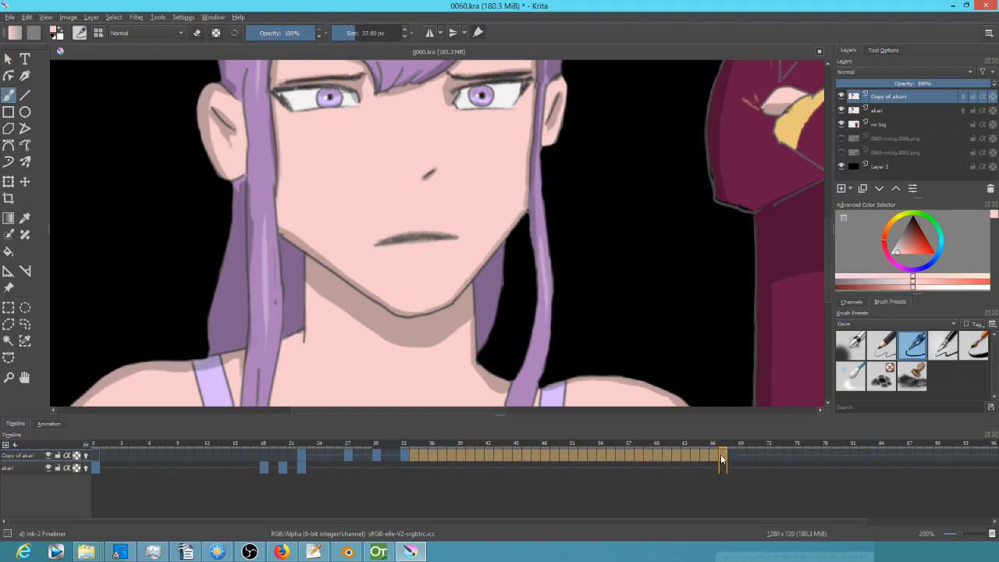
# At frame 22 of Copy of akari, make a freehand selection around the mouth and invert it.
pyautogui.click(304, 456)
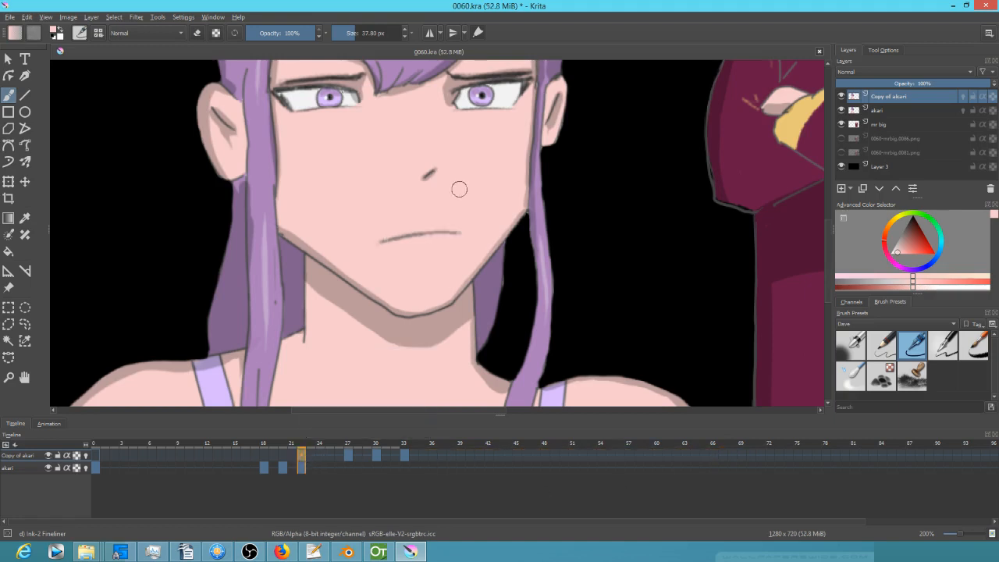
pyautogui.press('l')
pyautogui.moveTo(463, 216)
pyautogui.mouseDown()
pyautogui.moveTo(394, 212)
pyautogui.moveTo(358, 237)
pyautogui.moveTo(409, 269)
pyautogui.moveTo(468, 241)
pyautogui.moveTo(463, 216)
pyautogui.mouseUp()
pyautogui.moveTo(347, 443); pyautogui.dragTo(316, 450)
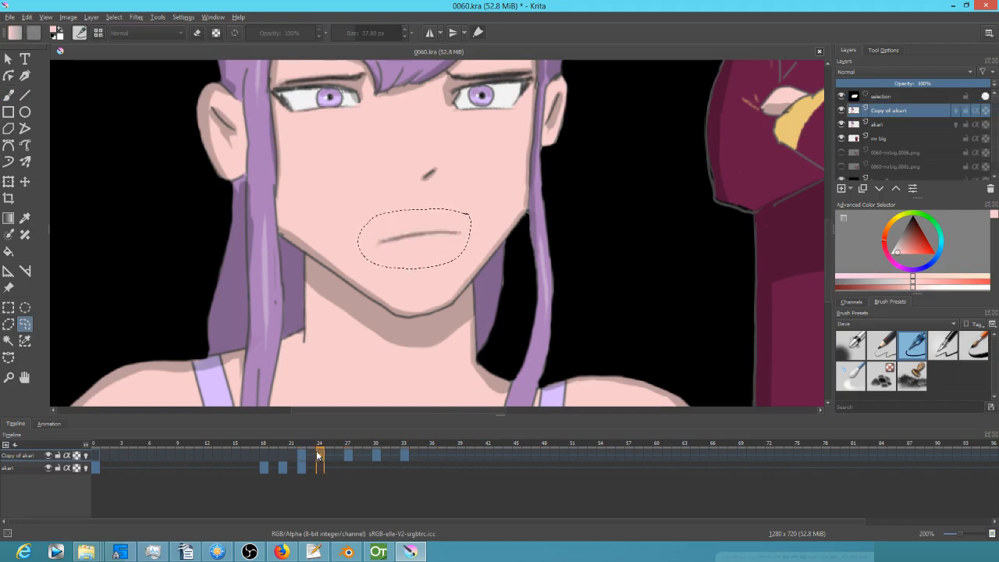
pyautogui.click(116, 17)
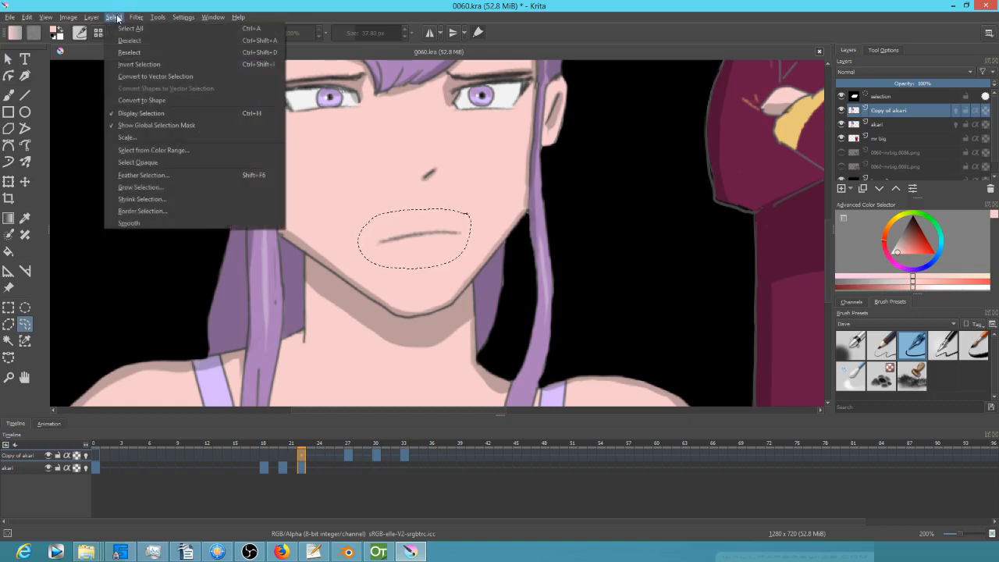
pyautogui.click(140, 64)
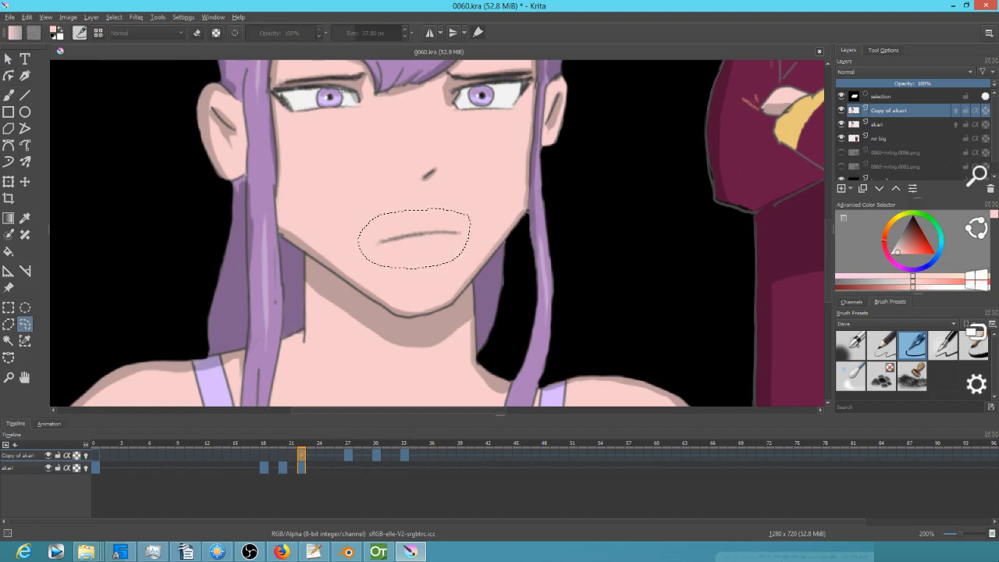
# Clear everything outside the mouth area on the Copy of akari keyframes at 22, 27, 30 and 33.
pyautogui.press('.')
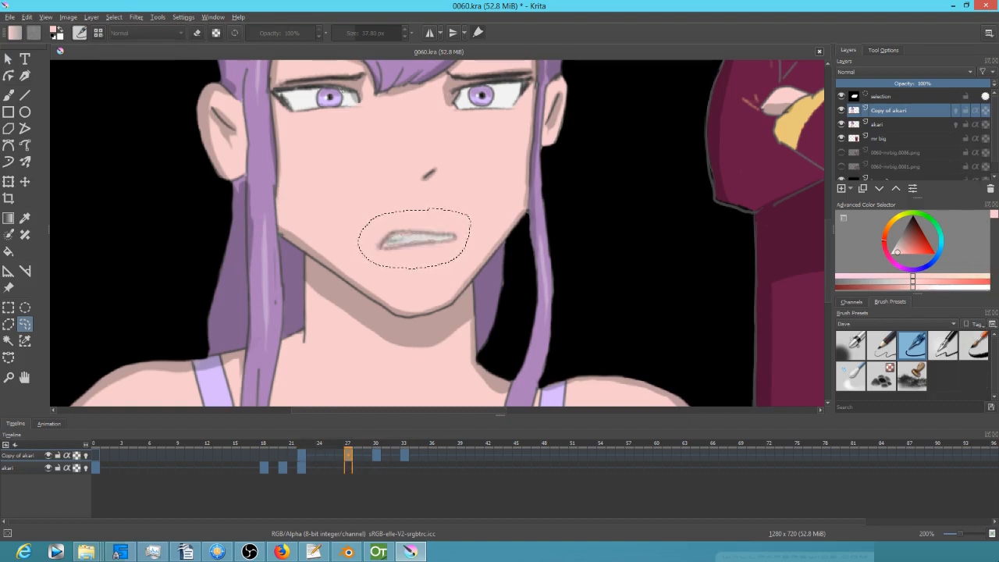
pyautogui.press('.')
pyautogui.press('.')
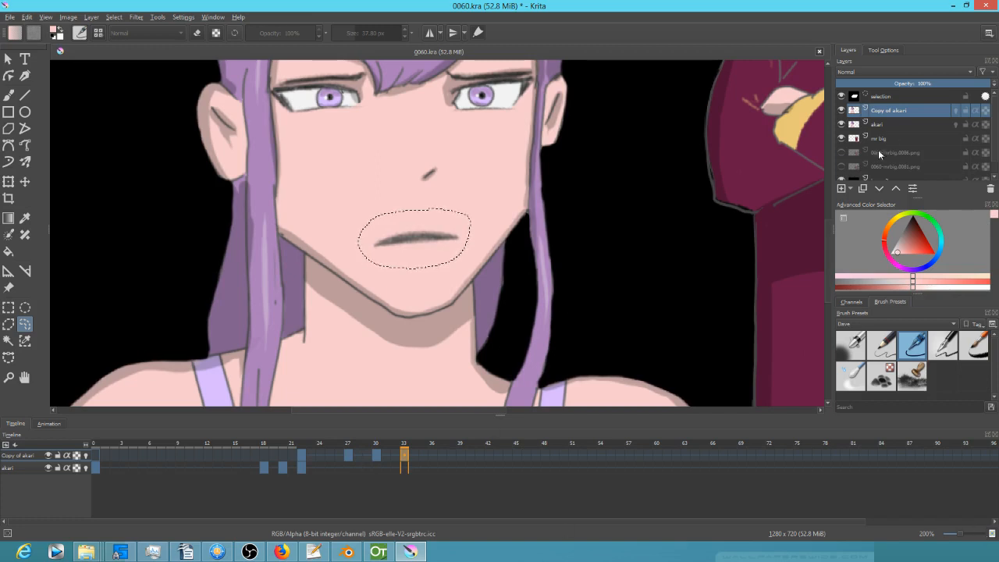
# Hide the akari layer briefly and toggle Copy of akari to check the isolated mouth, leaving both layers shown.
pyautogui.click(840, 124)
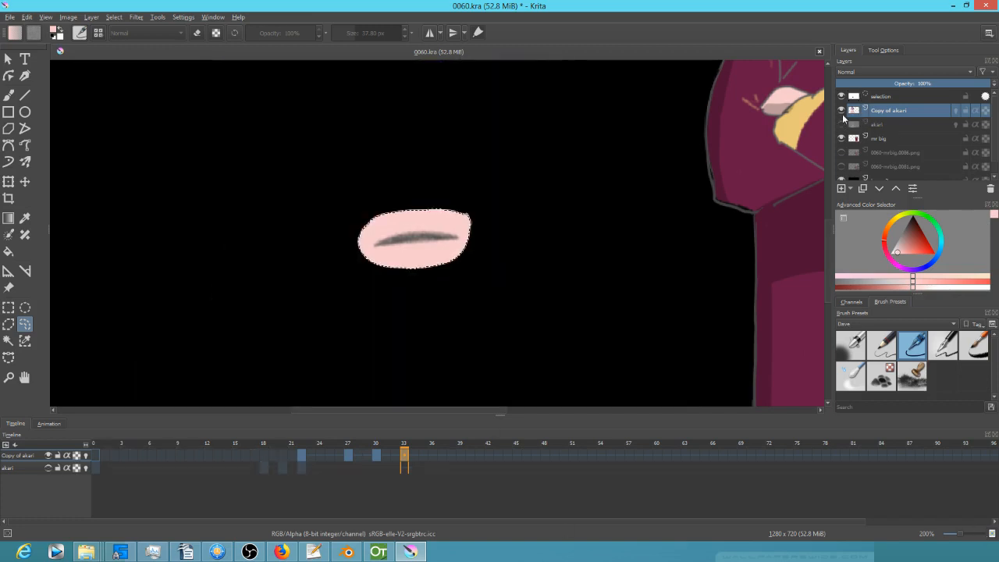
pyautogui.click(841, 109)
pyautogui.click(842, 109)
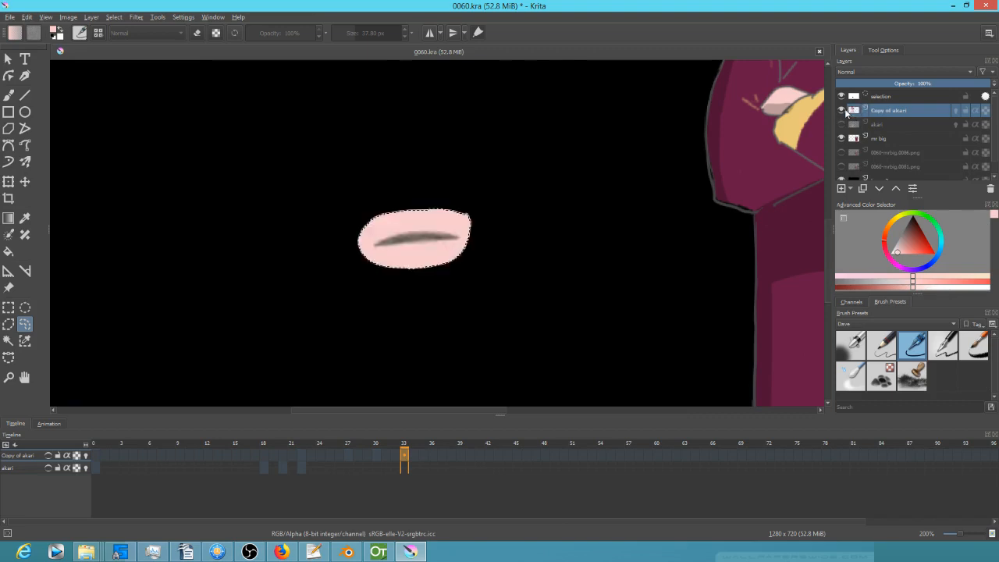
pyautogui.click(842, 124)
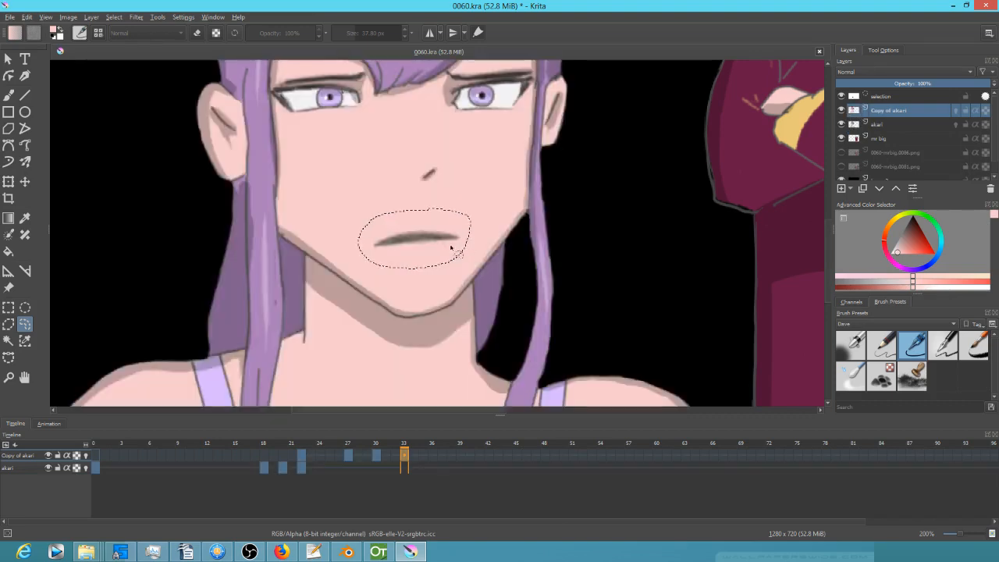
# Clear the selection and save 0060.kra.
pyautogui.hotkey('ctrl', 'shift', 'a')
pyautogui.scroll(-4, 504, 234)
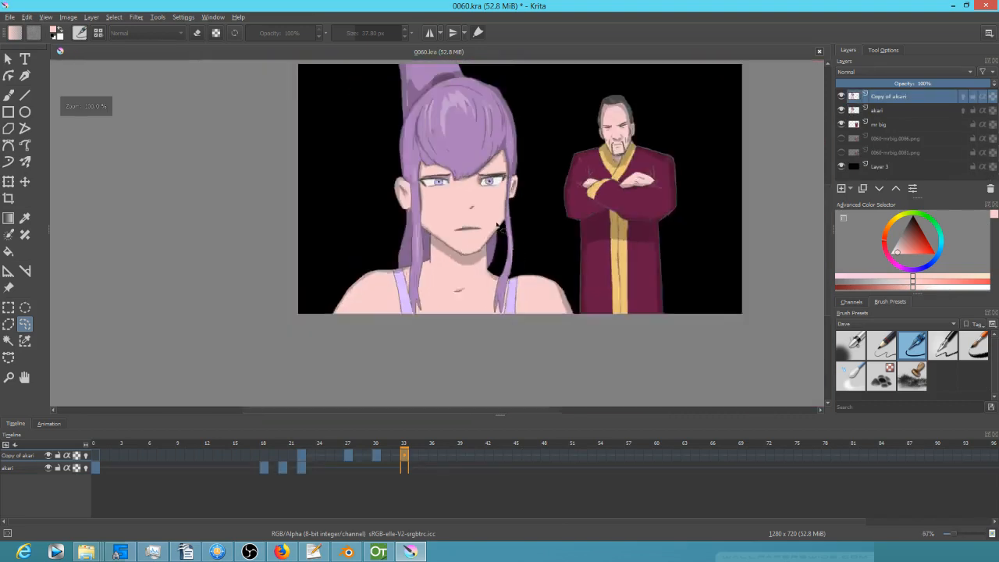
pyautogui.moveTo(526, 227); pyautogui.dragTo(412, 247)
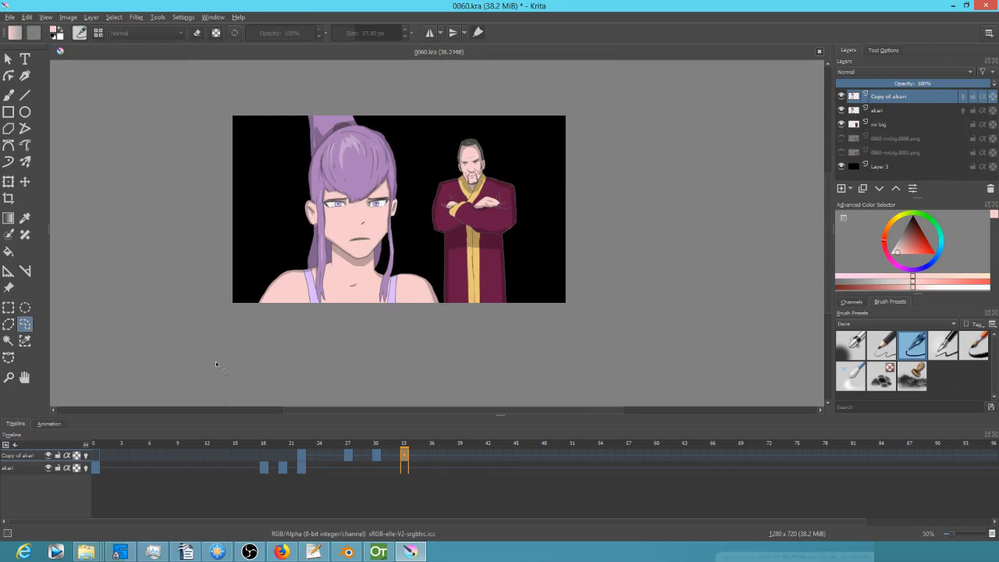
pyautogui.click(10, 18)
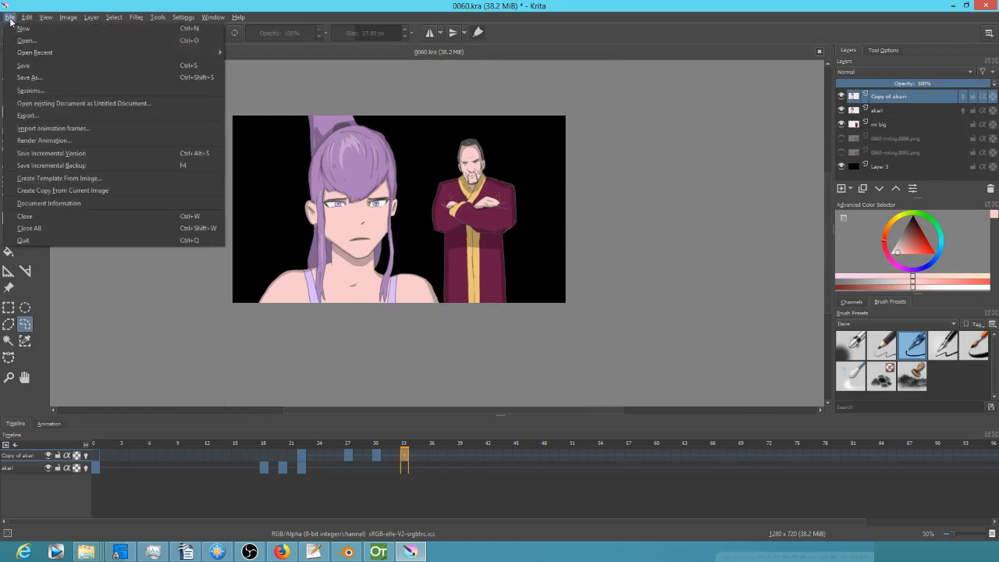
pyautogui.click(19, 67)
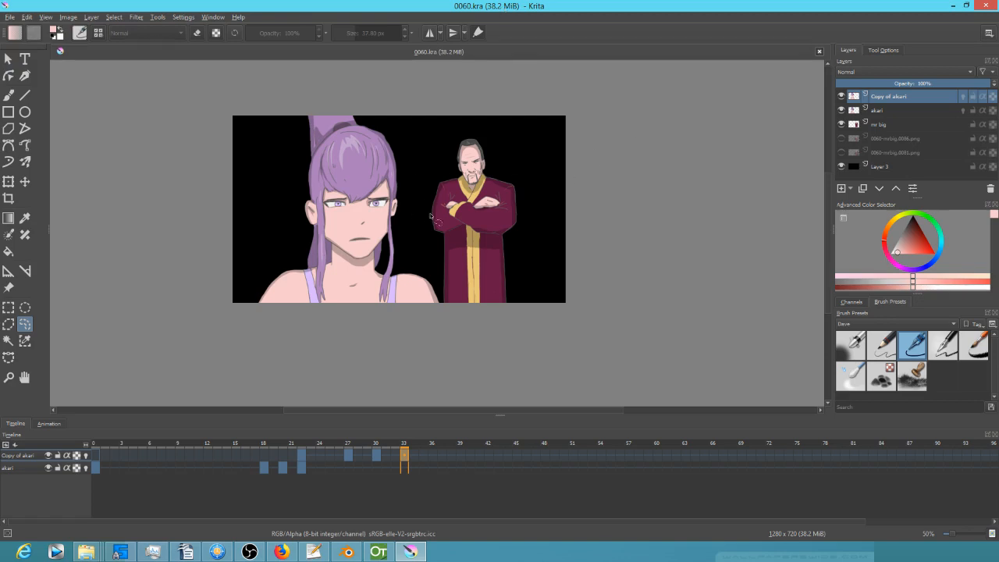
# Show the two hidden 0060-mrbig image layers containing the masked figures behind mr big.
pyautogui.scroll(2, 434, 211)
pyautogui.moveTo(465, 209); pyautogui.dragTo(520, 232)
pyautogui.scroll(-1, 520, 232)
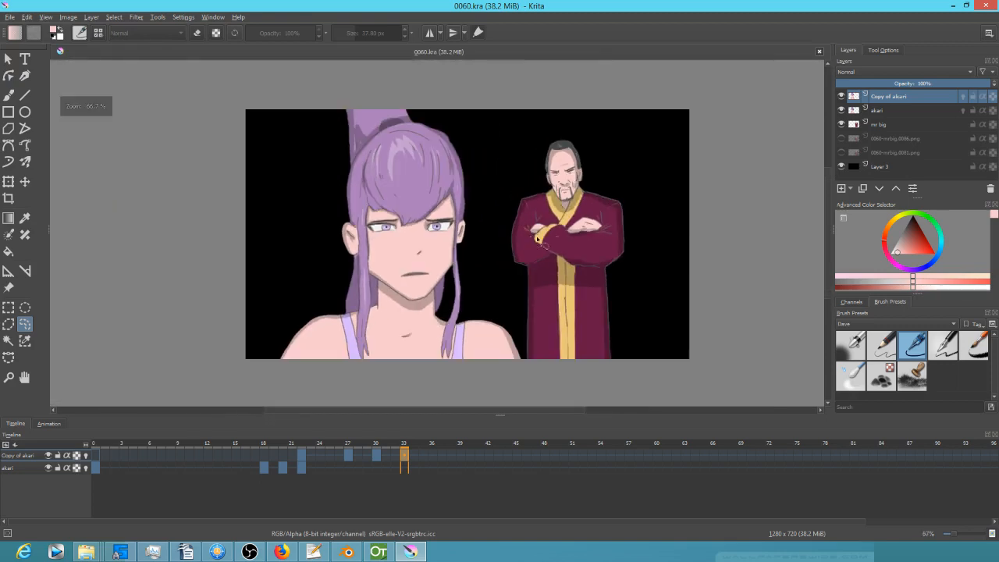
pyautogui.click(841, 138)
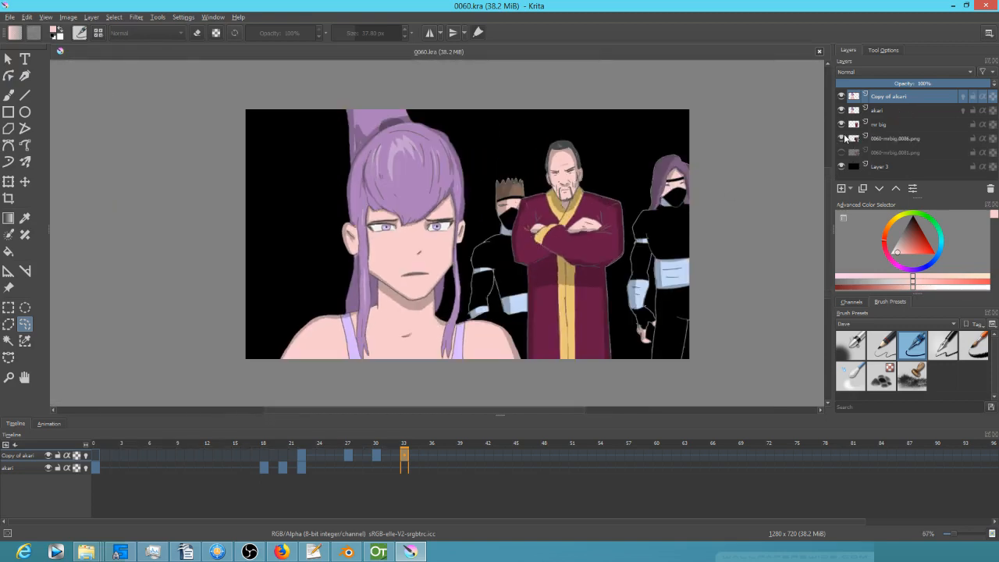
pyautogui.click(841, 152)
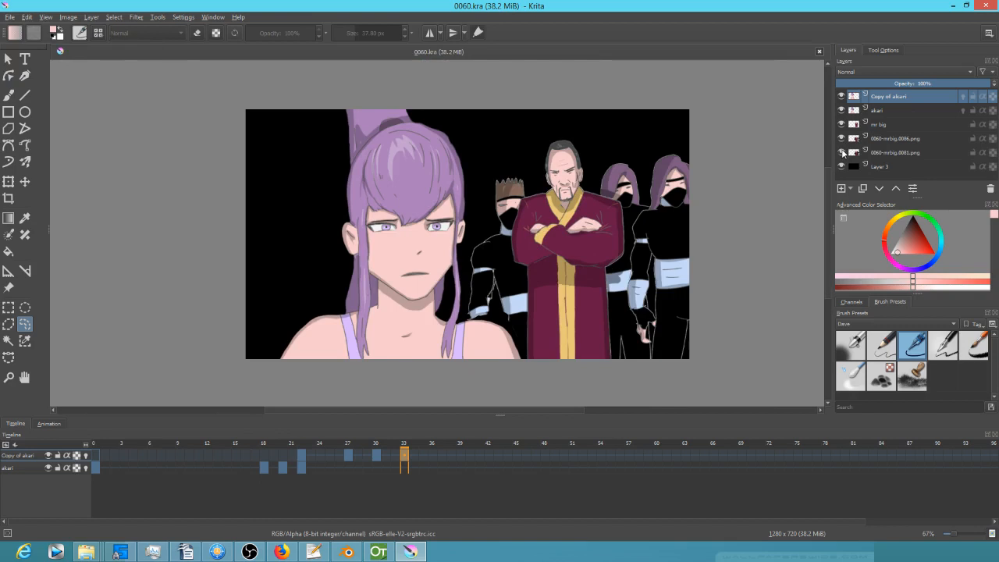
# Scrub through the animation to frame 48 and save 0060.kra with the masked figures shown.
pyautogui.moveTo(346, 440)
pyautogui.mouseDown()
pyautogui.moveTo(338, 436)
pyautogui.moveTo(424, 434)
pyautogui.moveTo(138, 430)
pyautogui.moveTo(264, 433)
pyautogui.moveTo(543, 412)
pyautogui.mouseUp()
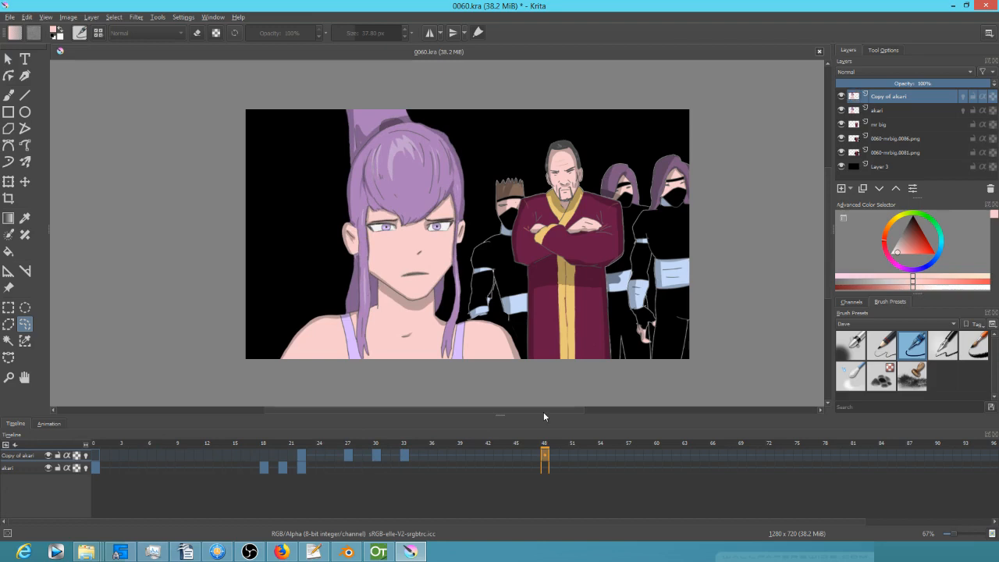
pyautogui.click(10, 16)
pyautogui.click(18, 70)
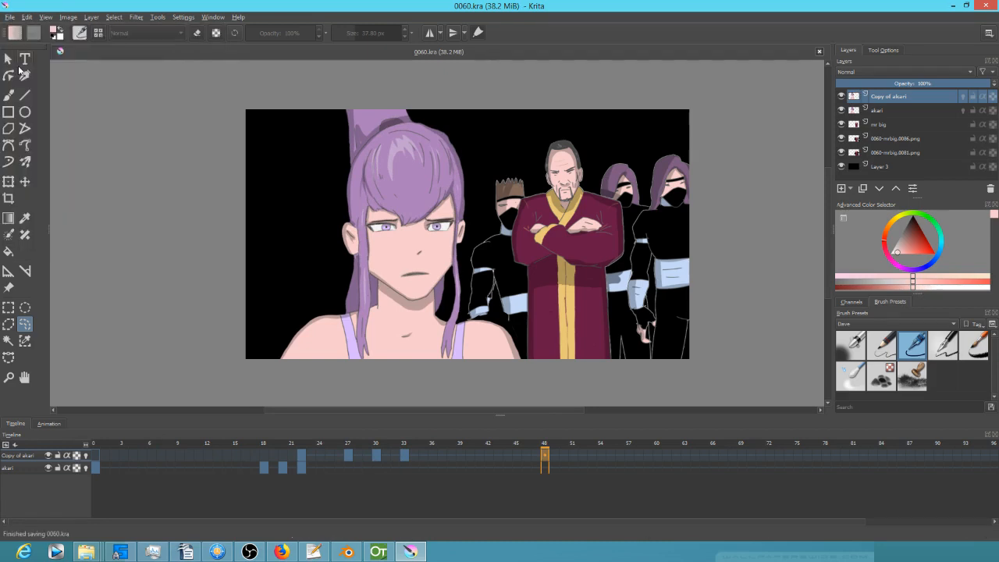